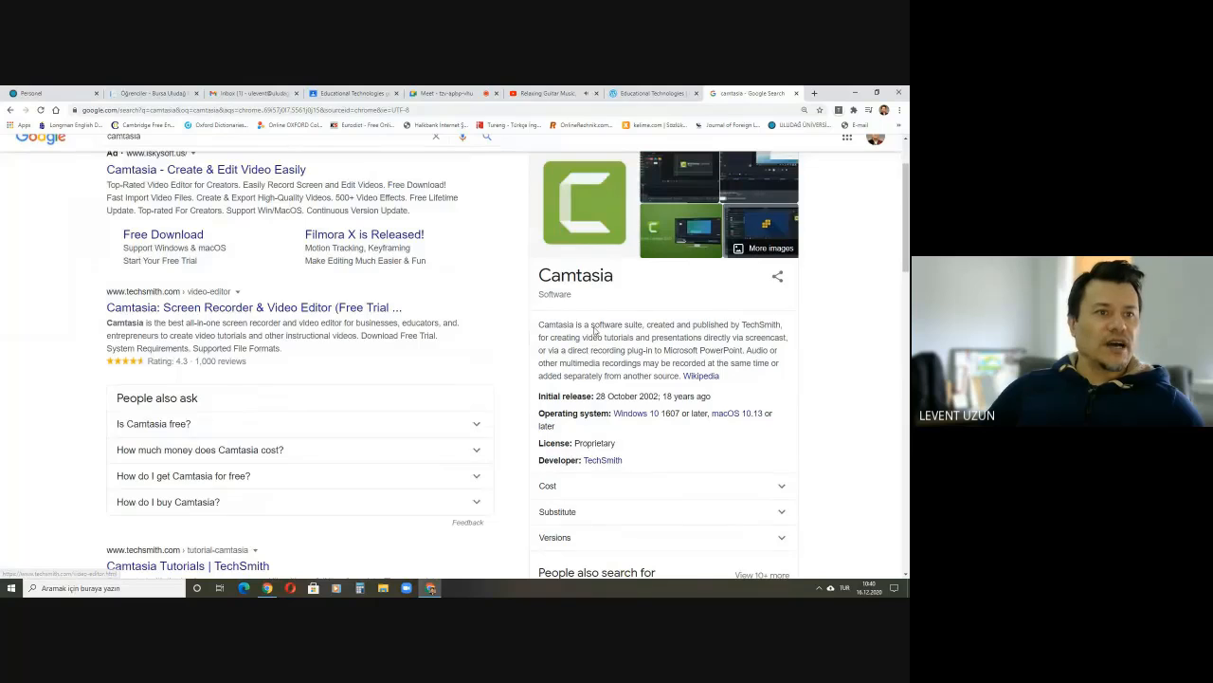
- Open TechSmith's Camtasia Screen Recorder & Video Editor page from the search results
scroll(593, 331, "down", 1)
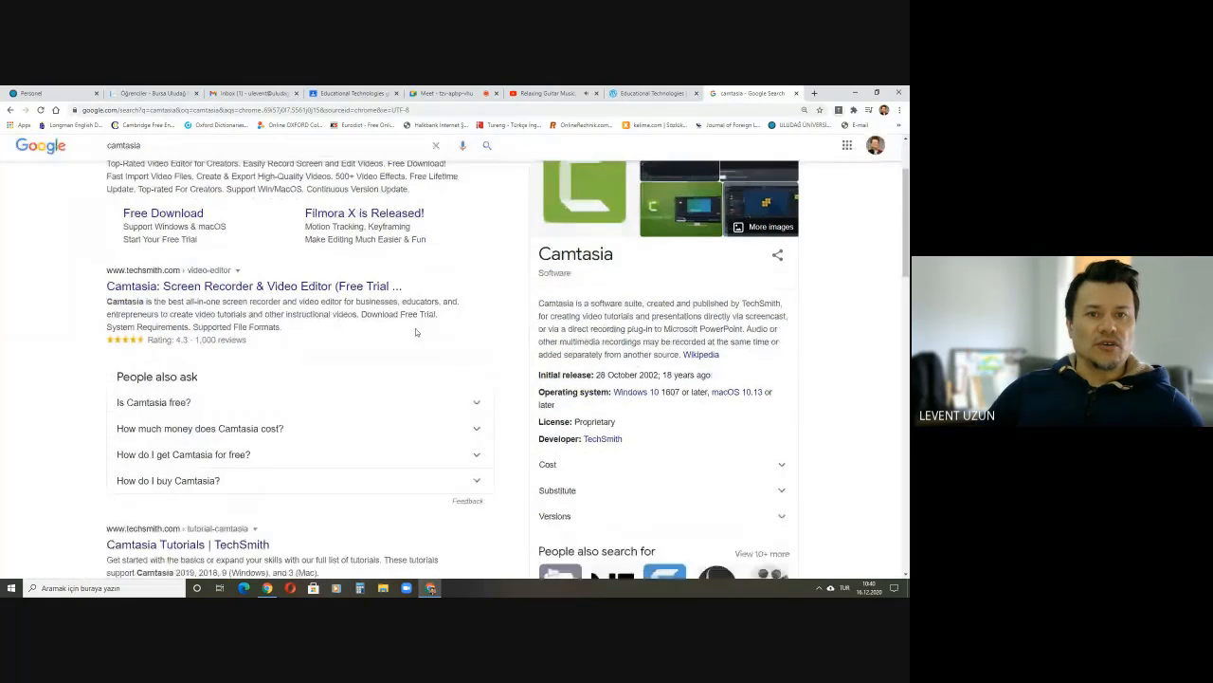
scroll(415, 332, "down", 1)
left_click(245, 208)
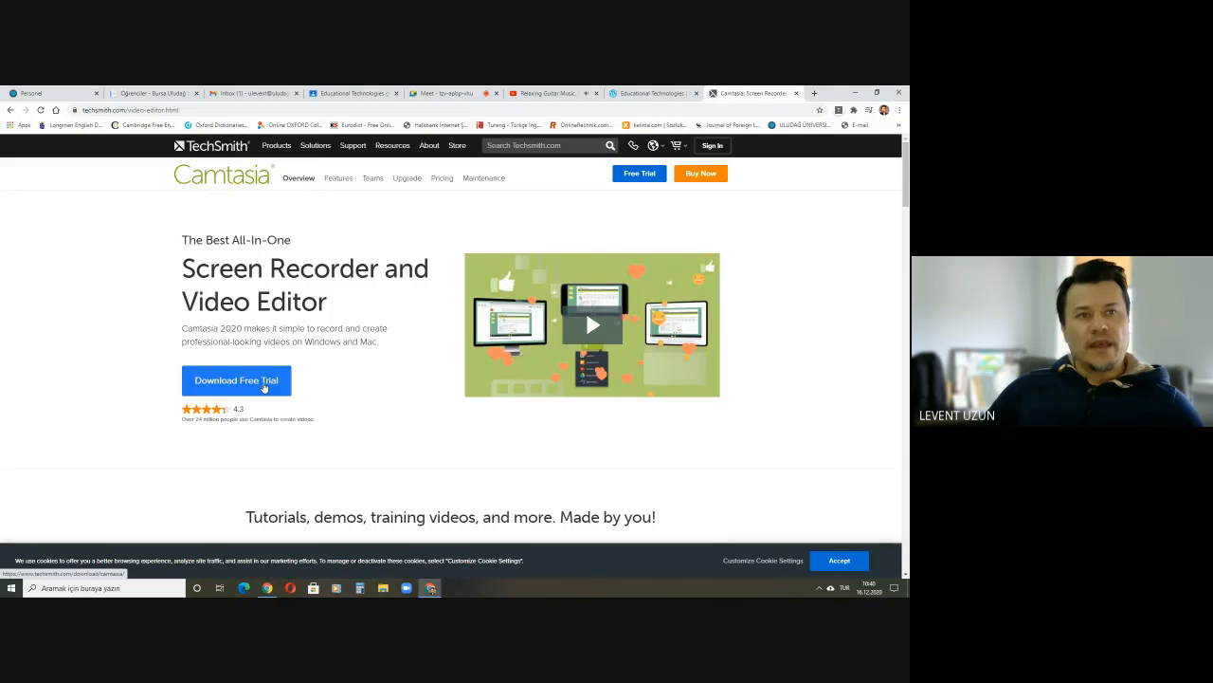
- Return to the course page and review the Week 10 assignments, highlighting Task 18 and the video, quiz and MP4 requirements of Task 19
left_click(652, 93)
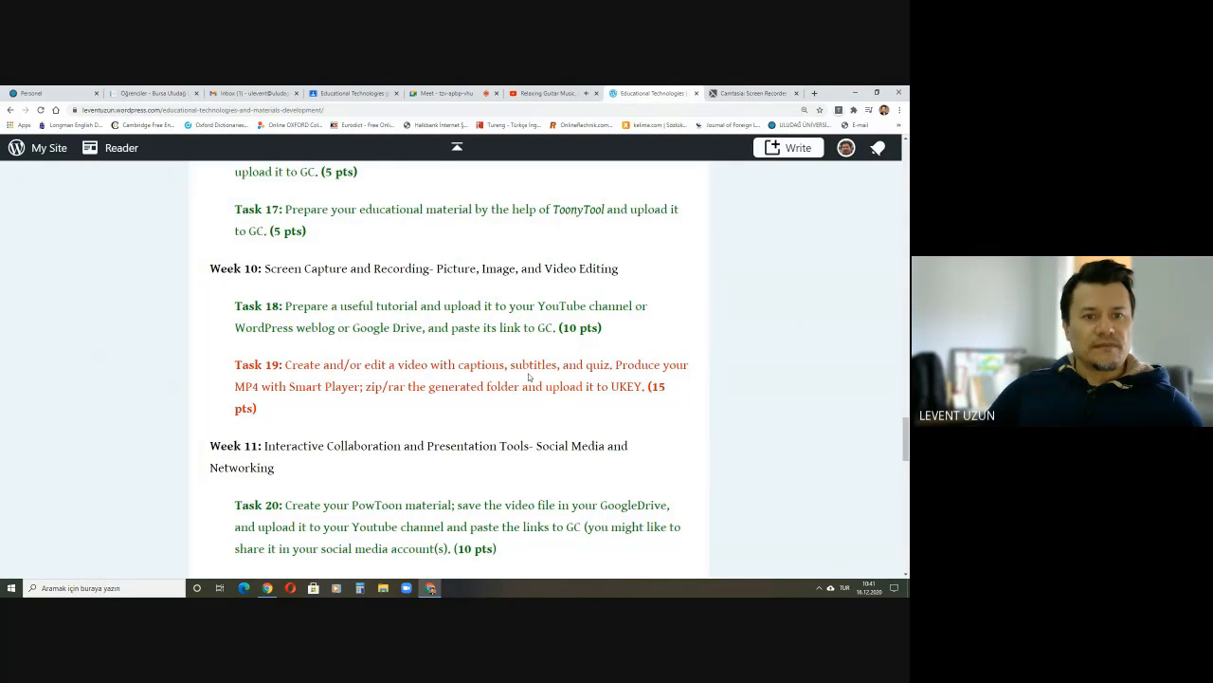
scroll(454, 376, "down", 1)
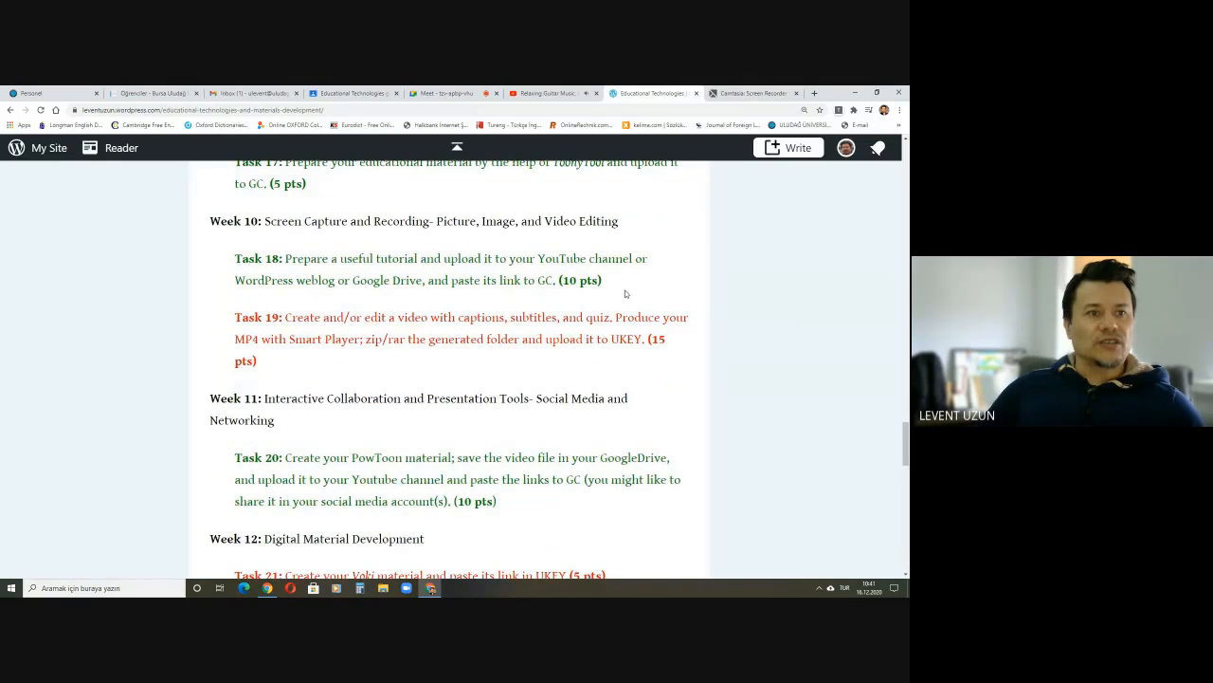
left_click_drag(606, 282, 285, 259)
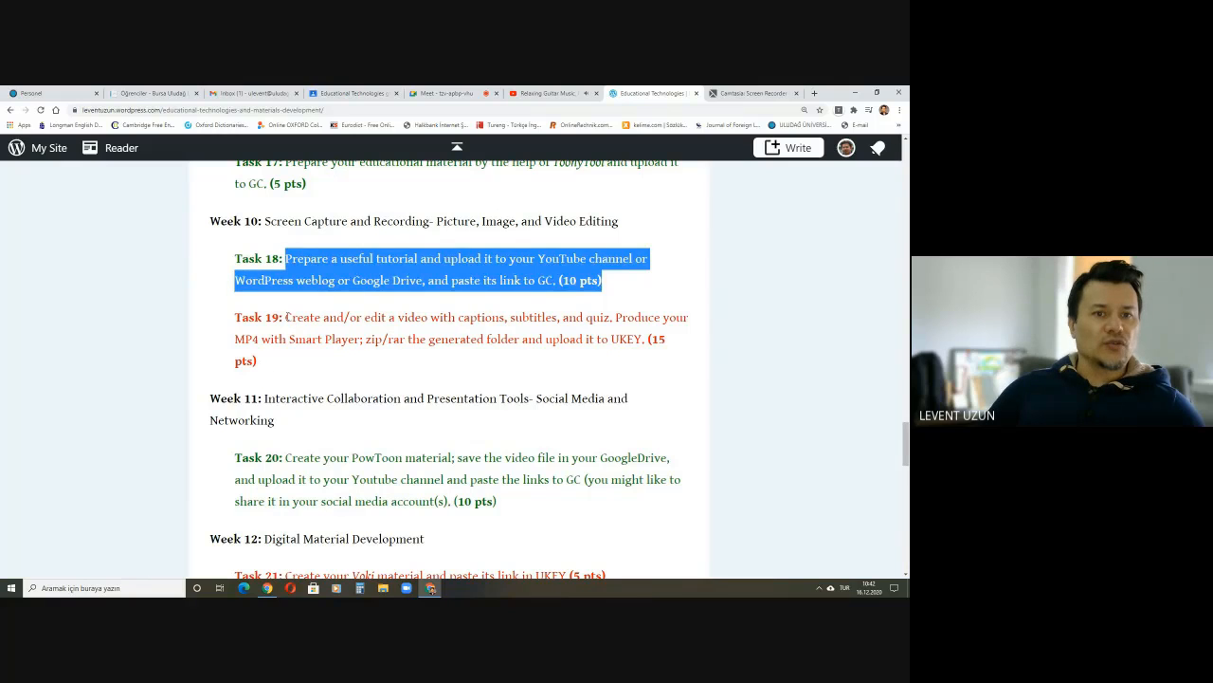
left_click_drag(285, 317, 610, 329)
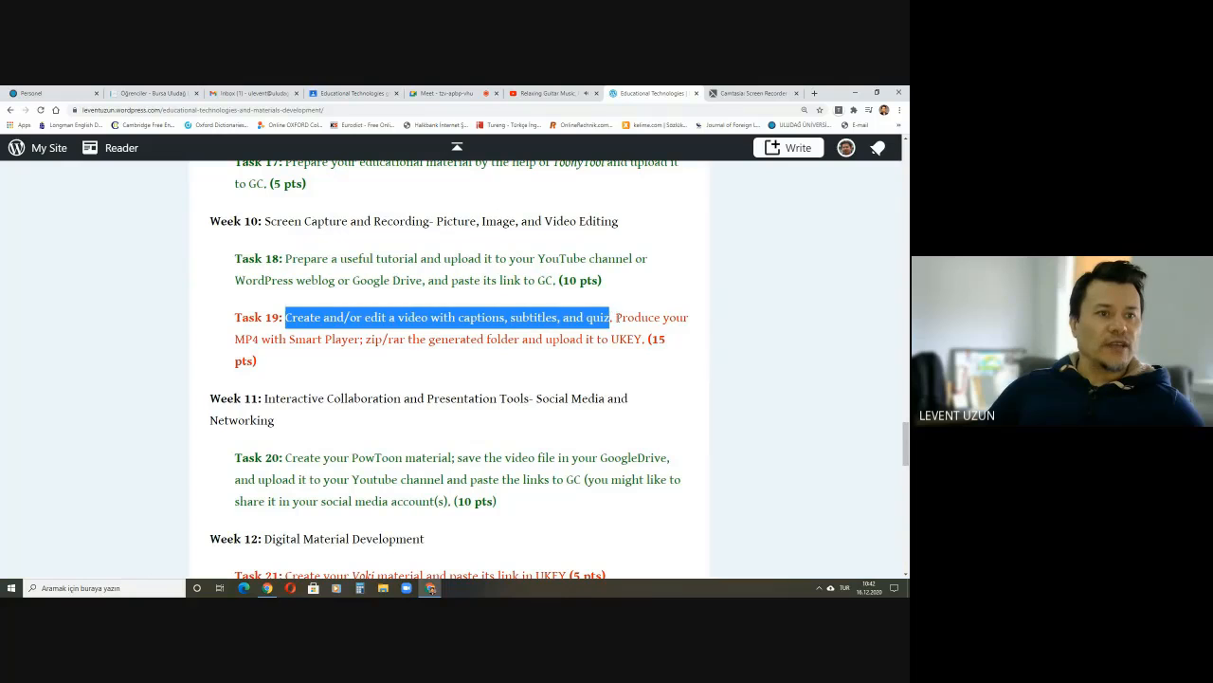
left_click(618, 319)
left_click_drag(617, 319, 258, 339)
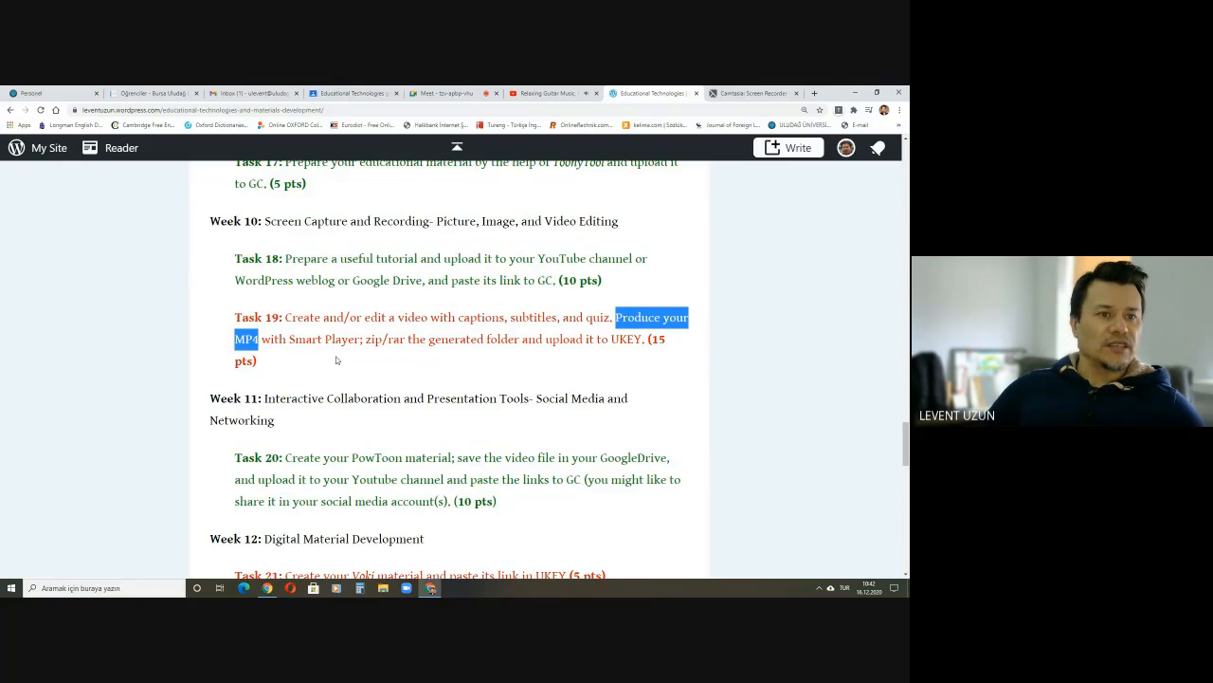
left_click(414, 368)
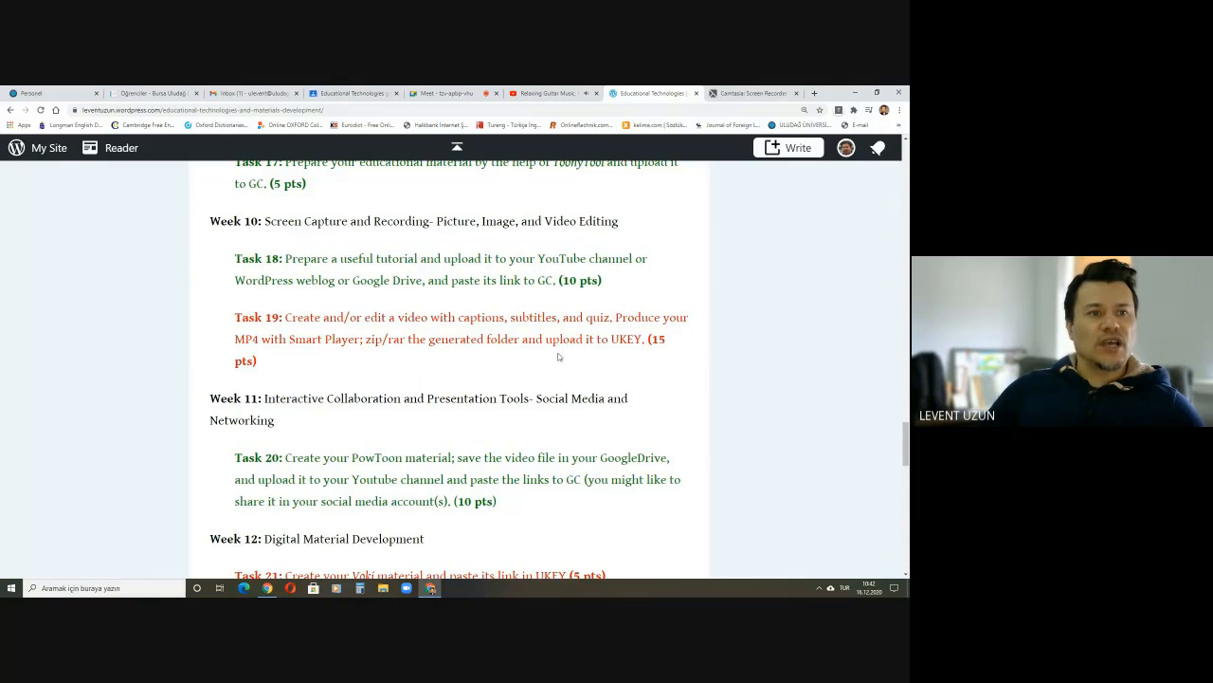
left_click_drag(585, 319, 611, 319)
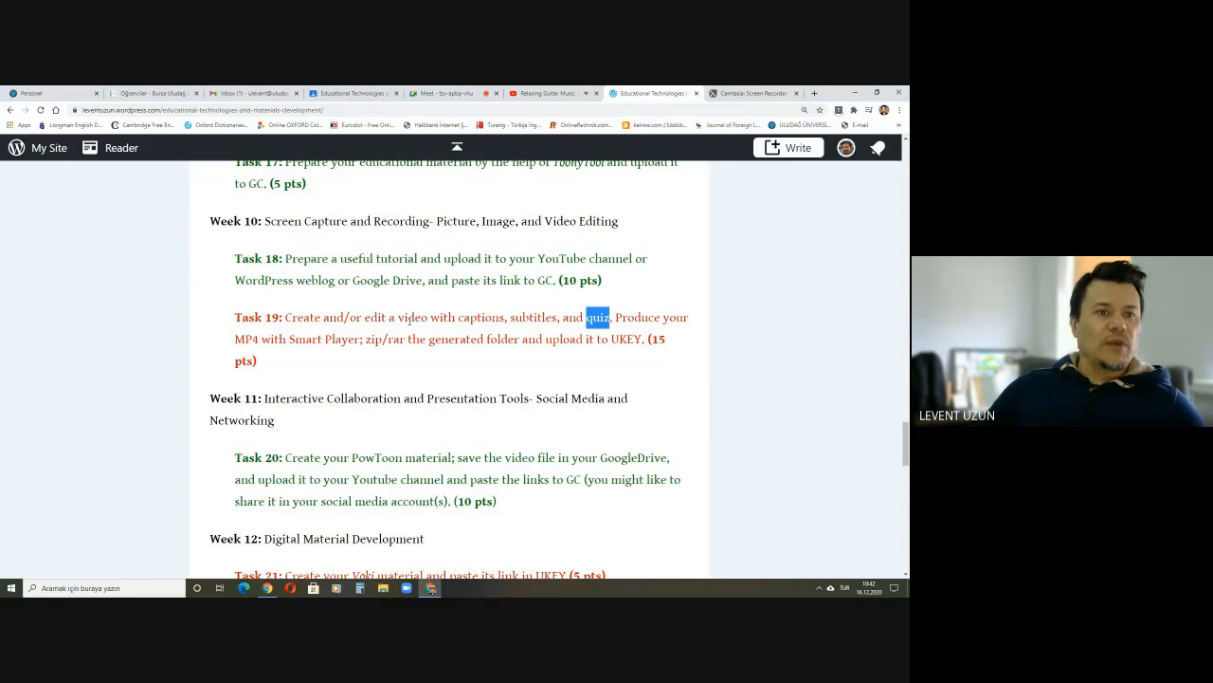
left_click_drag(291, 360, 228, 331)
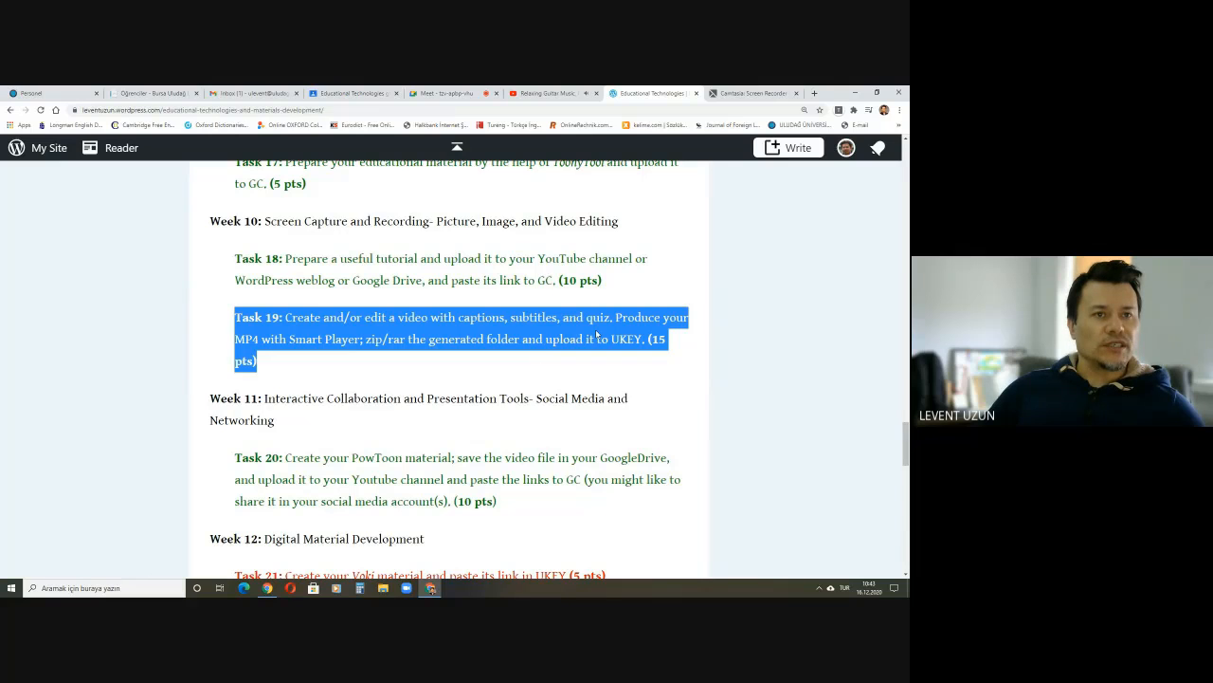
- Switch to the Google Meet call and admit the participant waiting to join
left_click(441, 94)
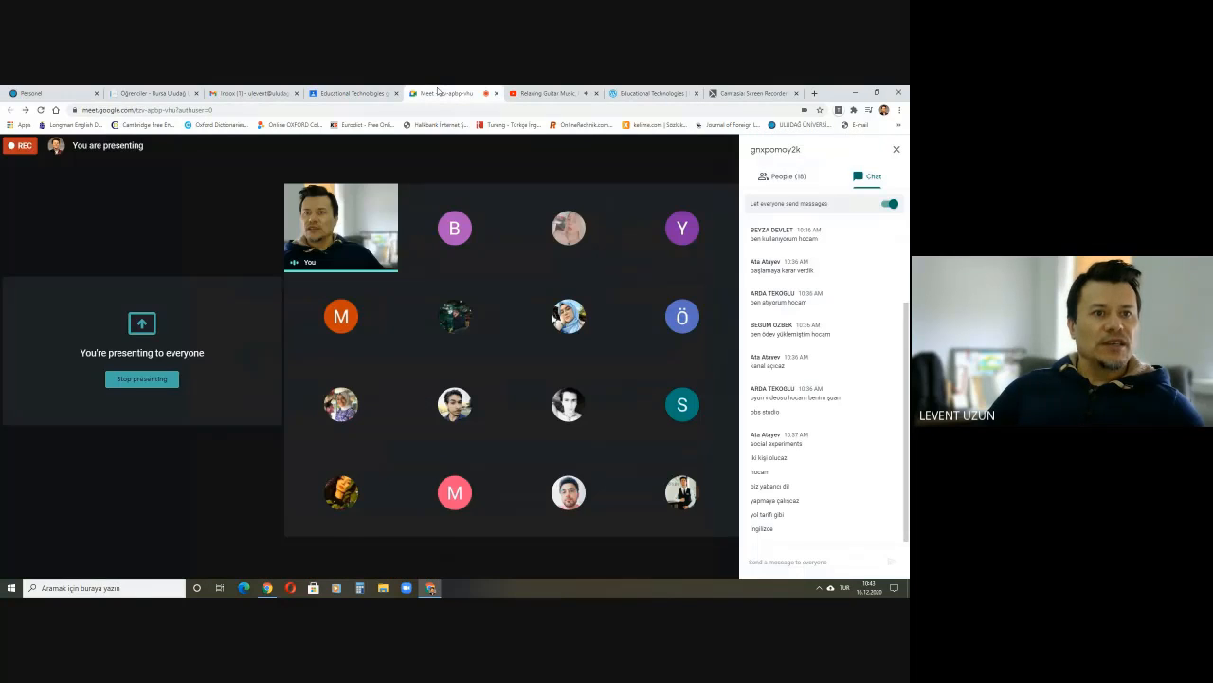
left_click(549, 193)
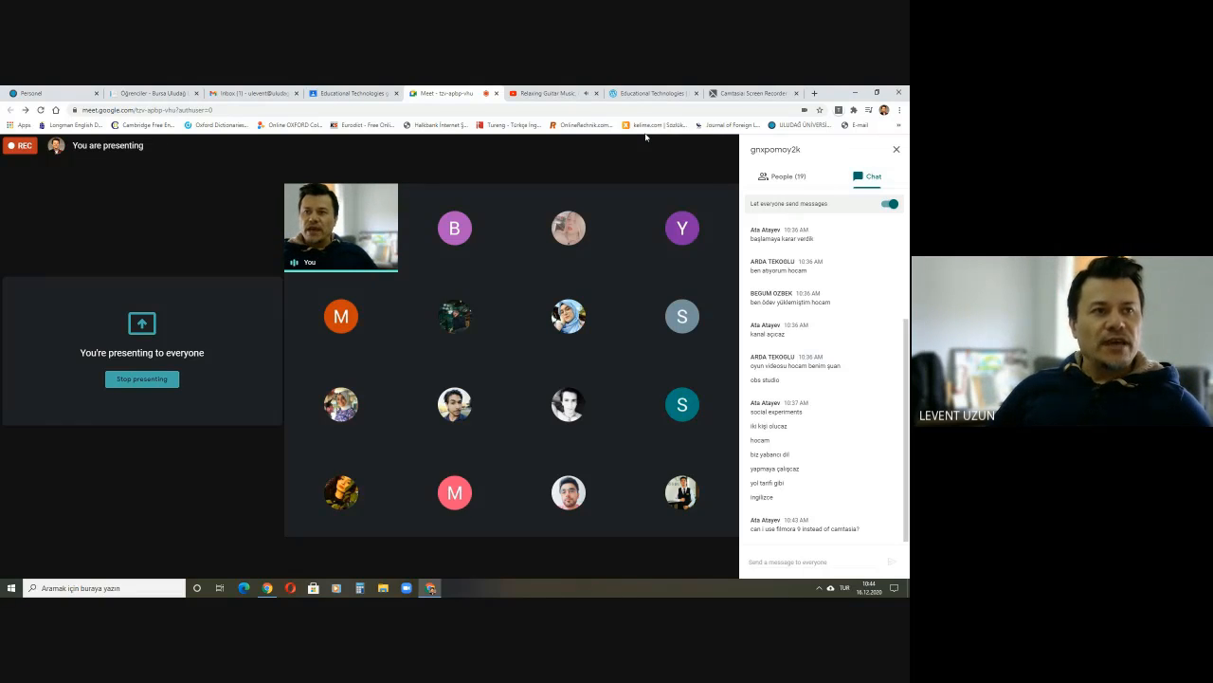
- Start the Windows free trial download of Camtasia from the TechSmith page
left_click(755, 93)
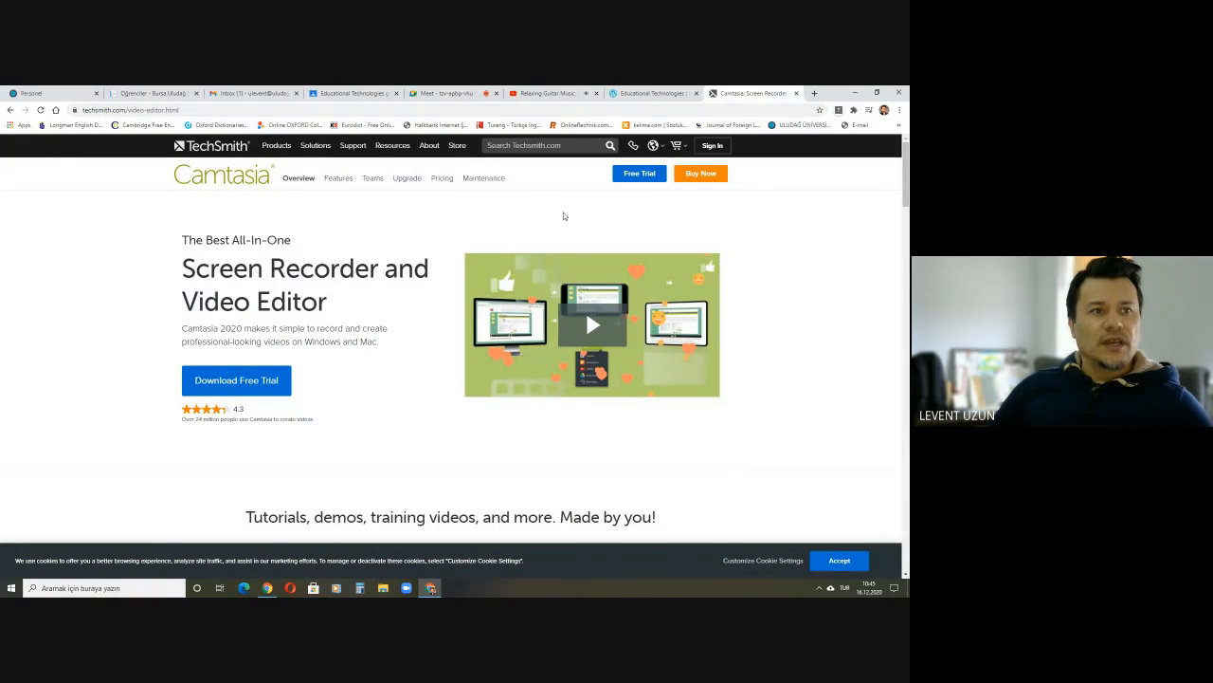
left_click(247, 383)
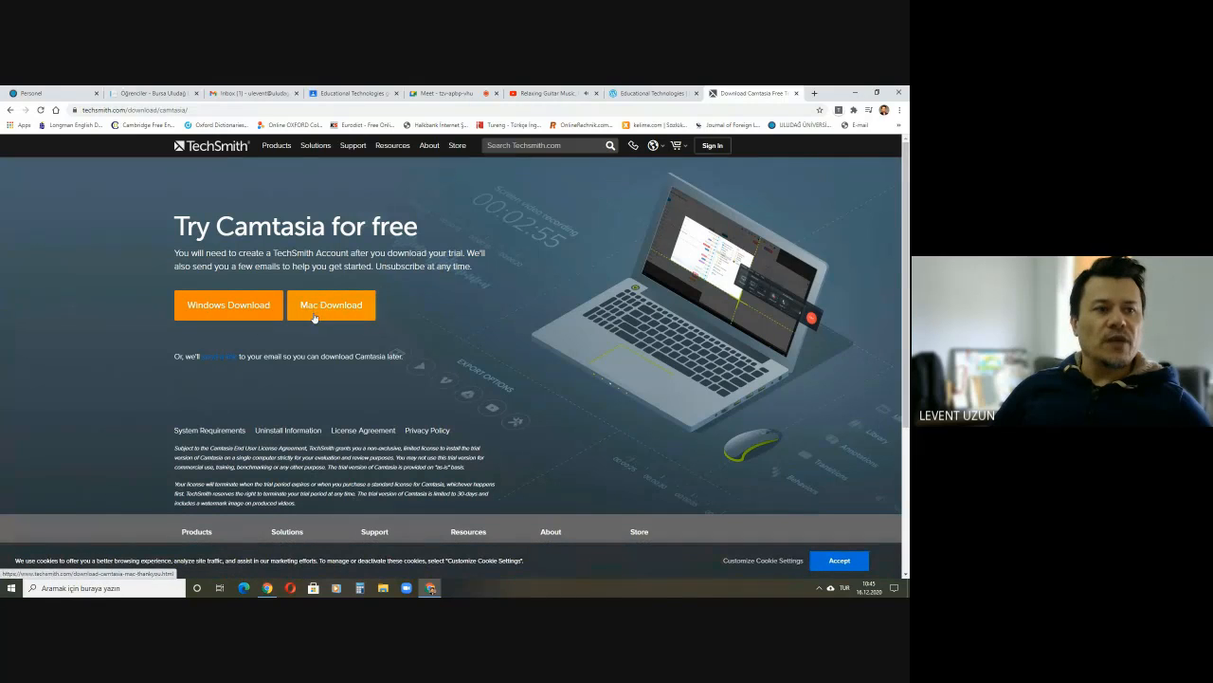
left_click(239, 315)
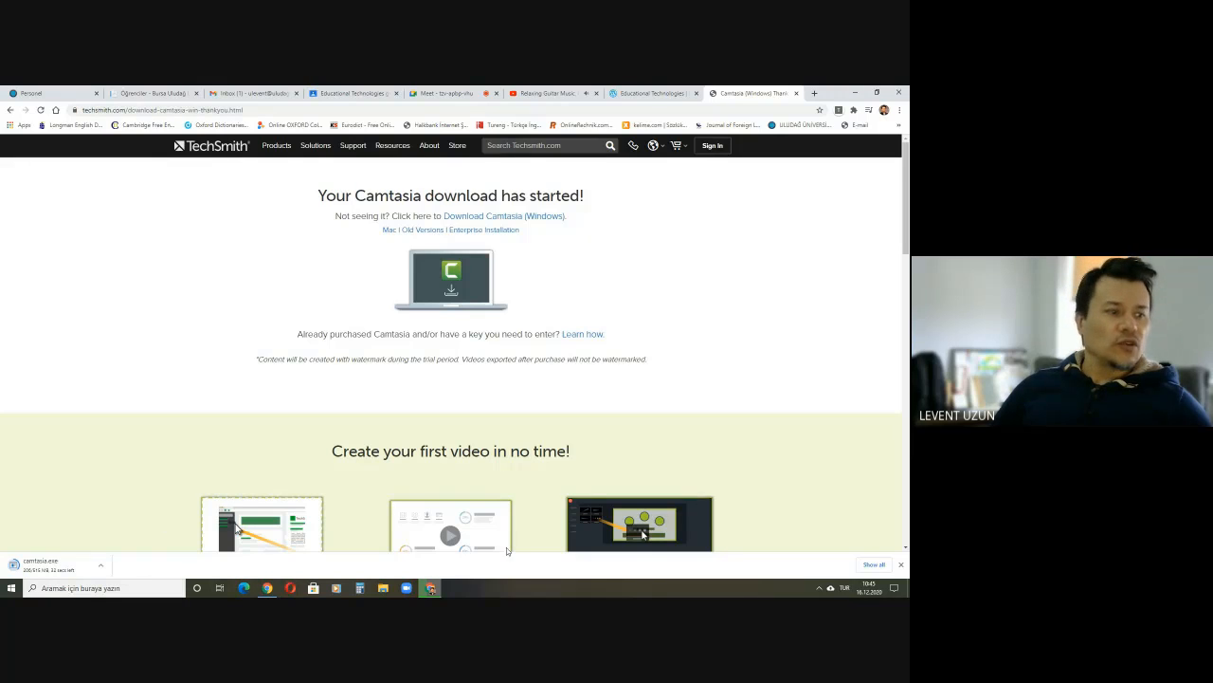
- Cancel the camtasia.exe download and dismiss the download bar
left_click(101, 566)
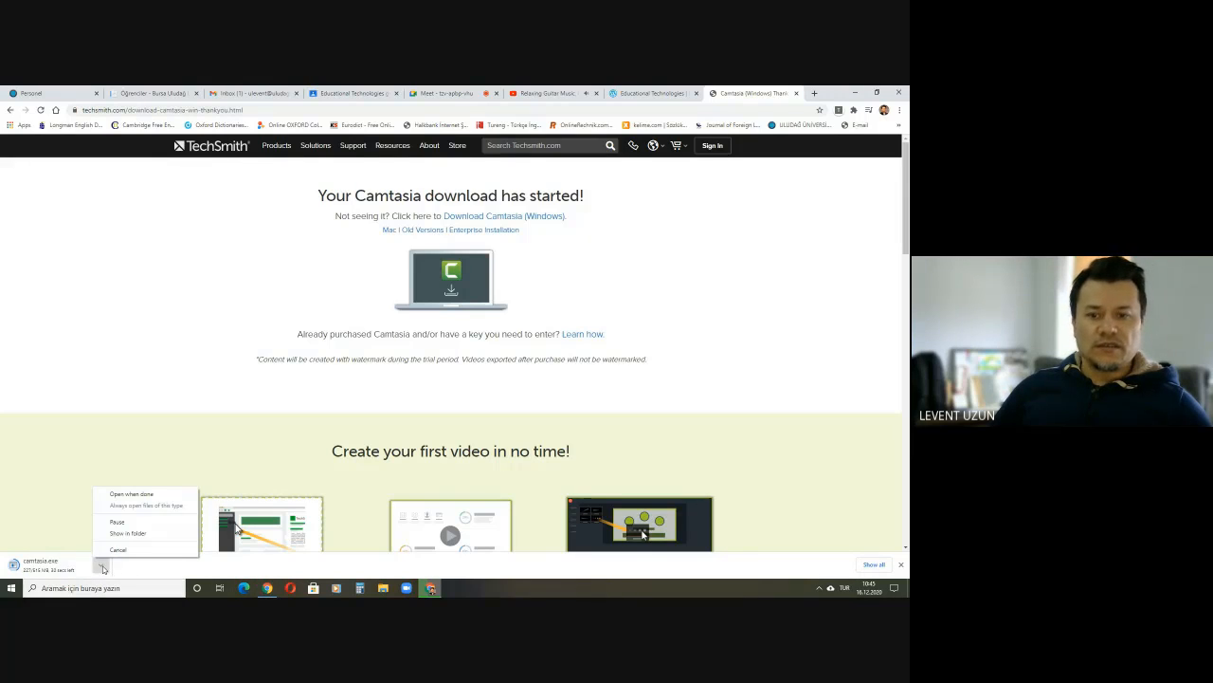
left_click(114, 550)
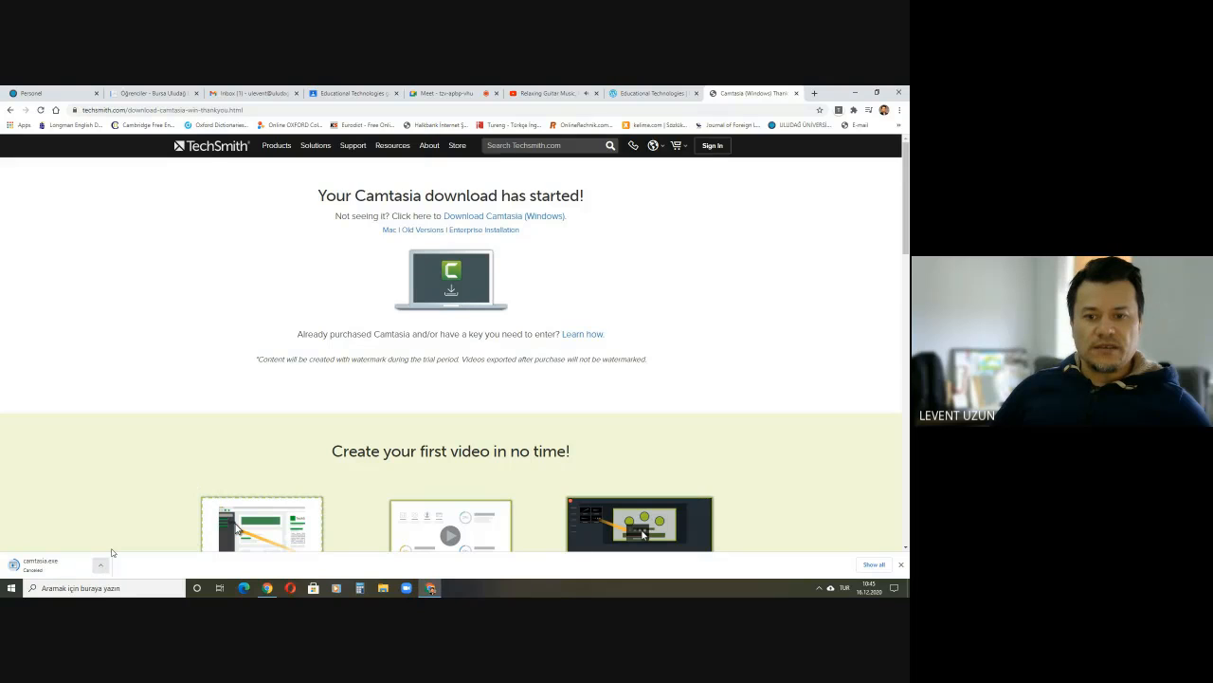
left_click(902, 565)
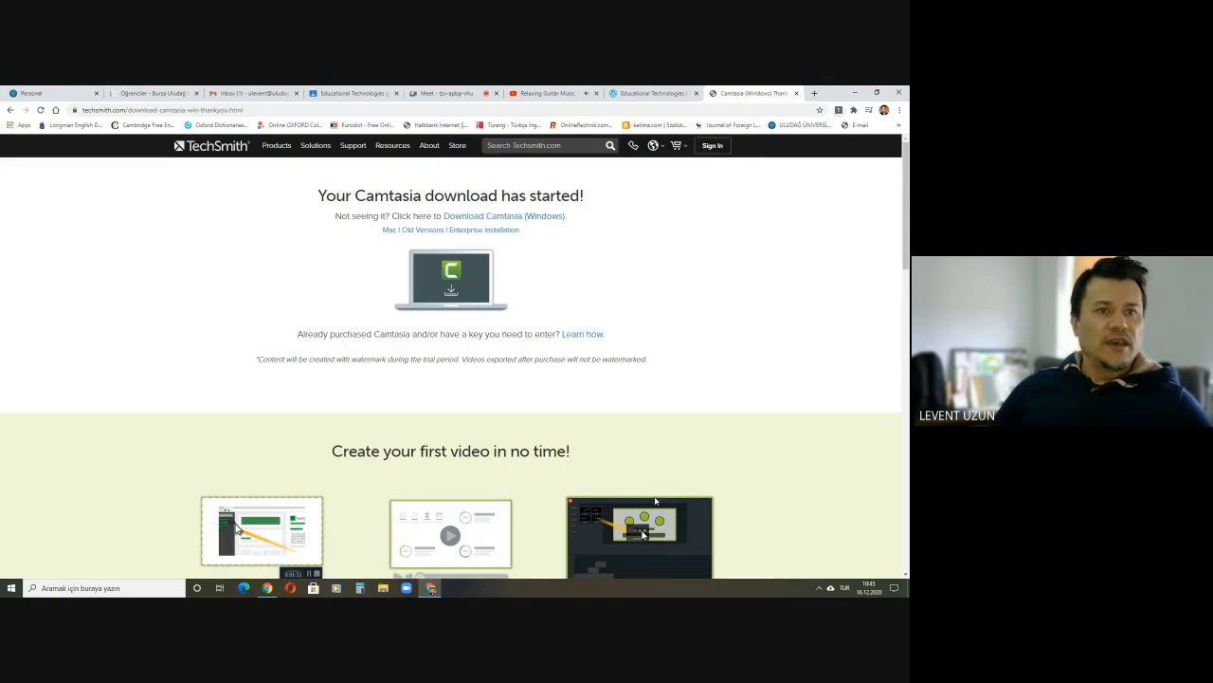
- Minimise the browser and point out the Camtasia shortcut on the desktop
left_click(856, 94)
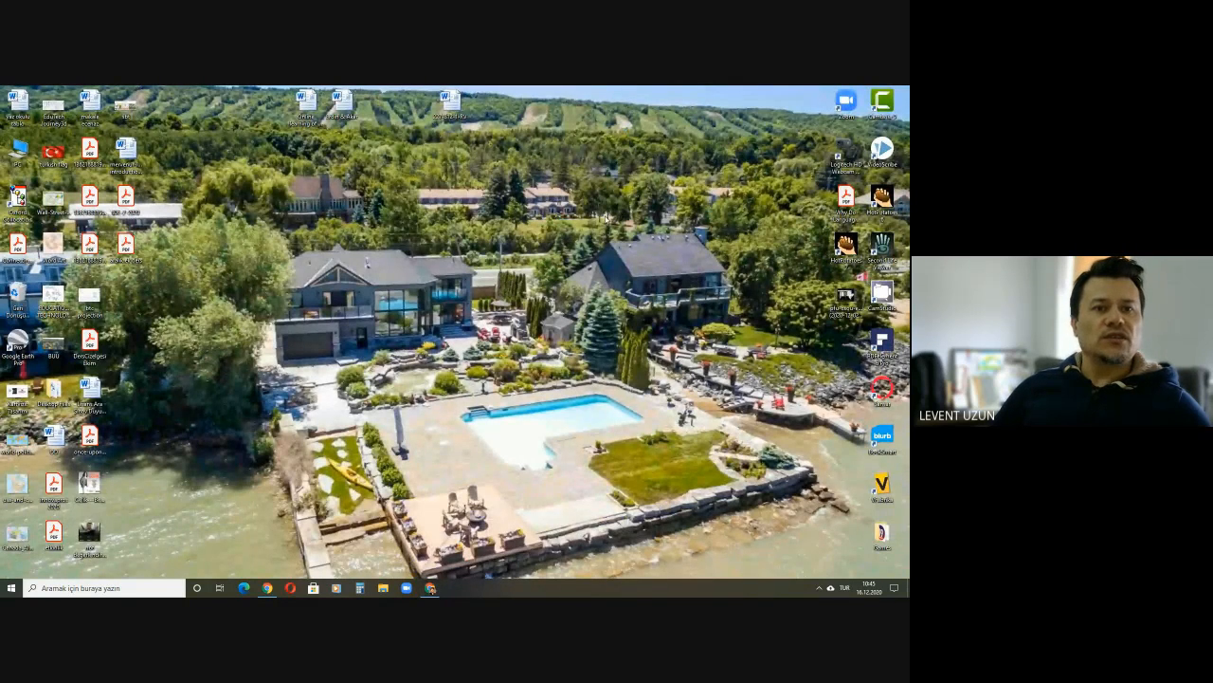
mouse_move(882, 100)
left_mouse_down()
mouse_move(596, 232)
mouse_move(531, 237)
mouse_move(462, 420)
mouse_move(378, 247)
mouse_move(417, 410)
mouse_move(453, 439)
mouse_move(474, 404)
mouse_move(878, 133)
mouse_move(882, 108)
left_mouse_up()
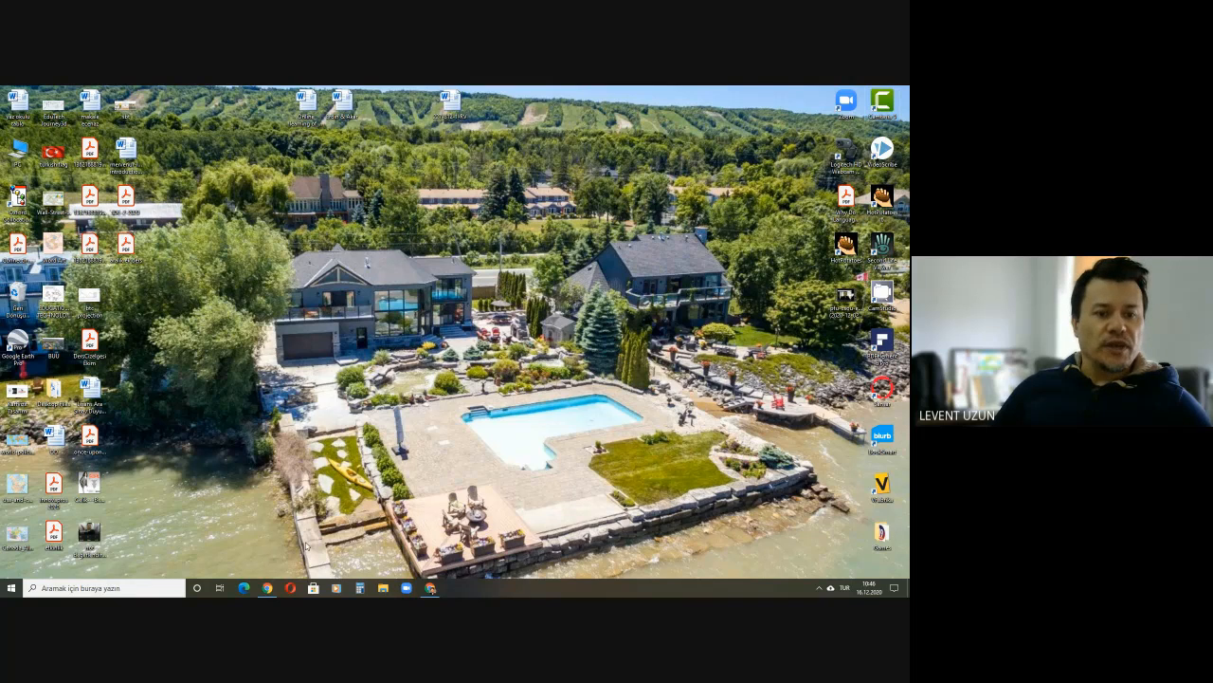
- Restore the browser and let the next waiting participant into the Google Meet call
left_click(431, 587)
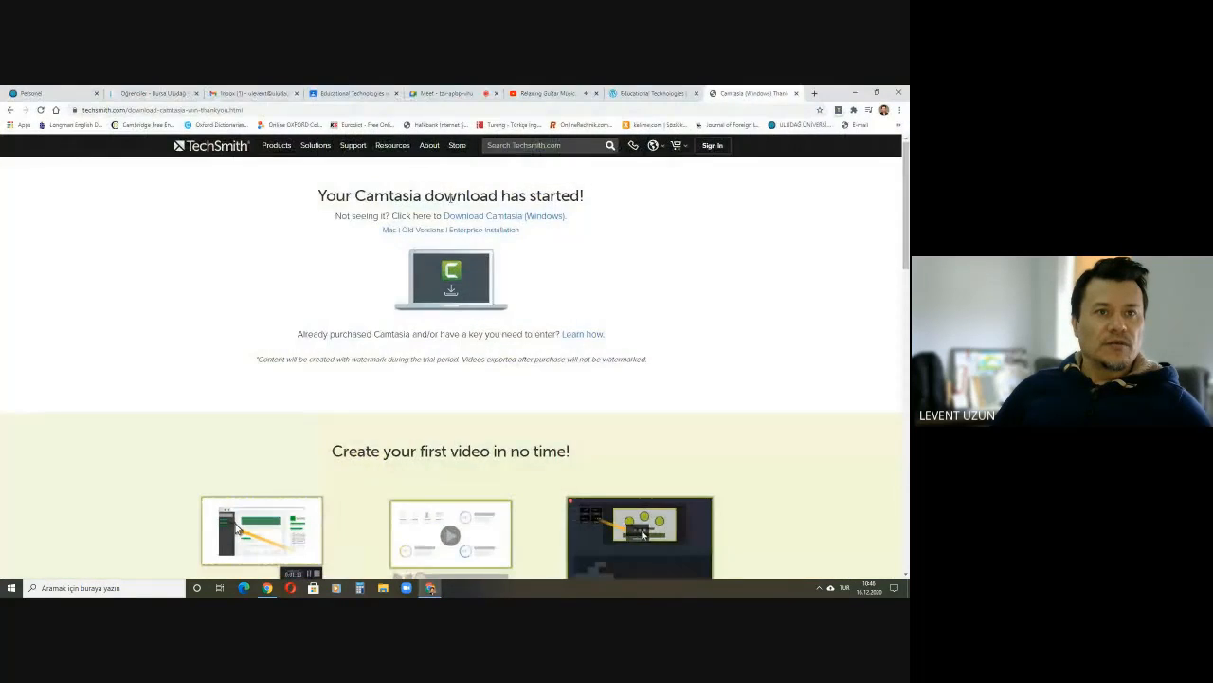
left_click(443, 93)
left_click(545, 195)
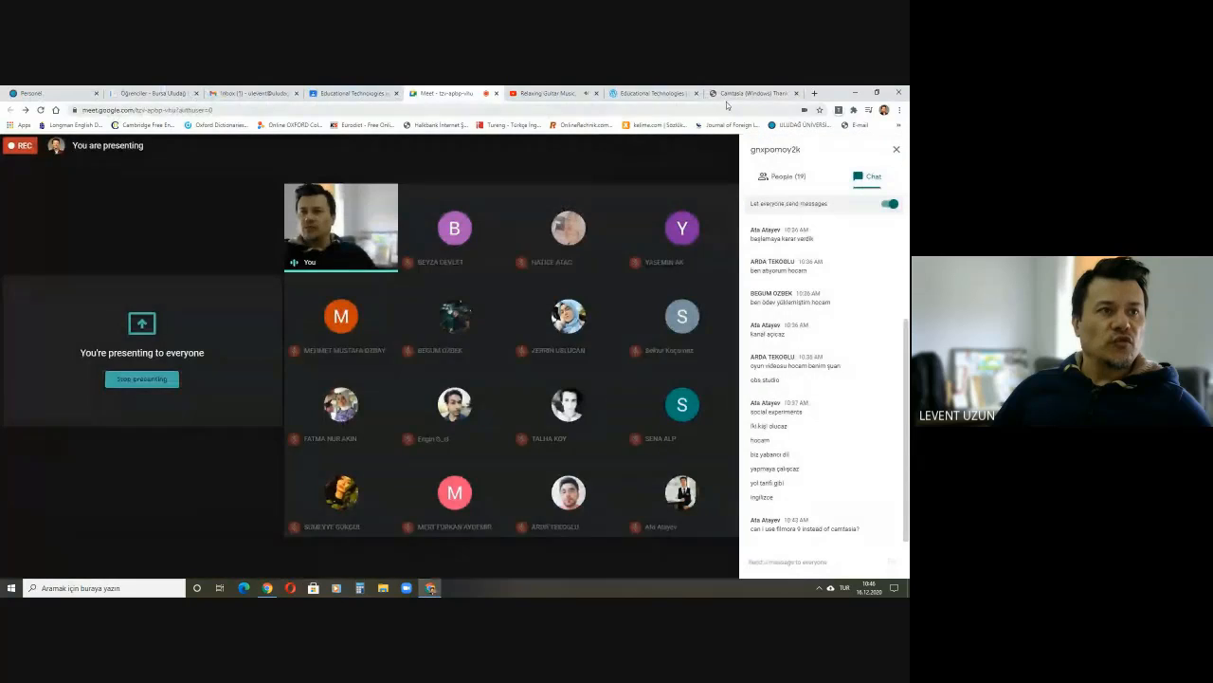
- Minimise the browser and launch Camtasia 9 with an untitled project in front
left_click(430, 588)
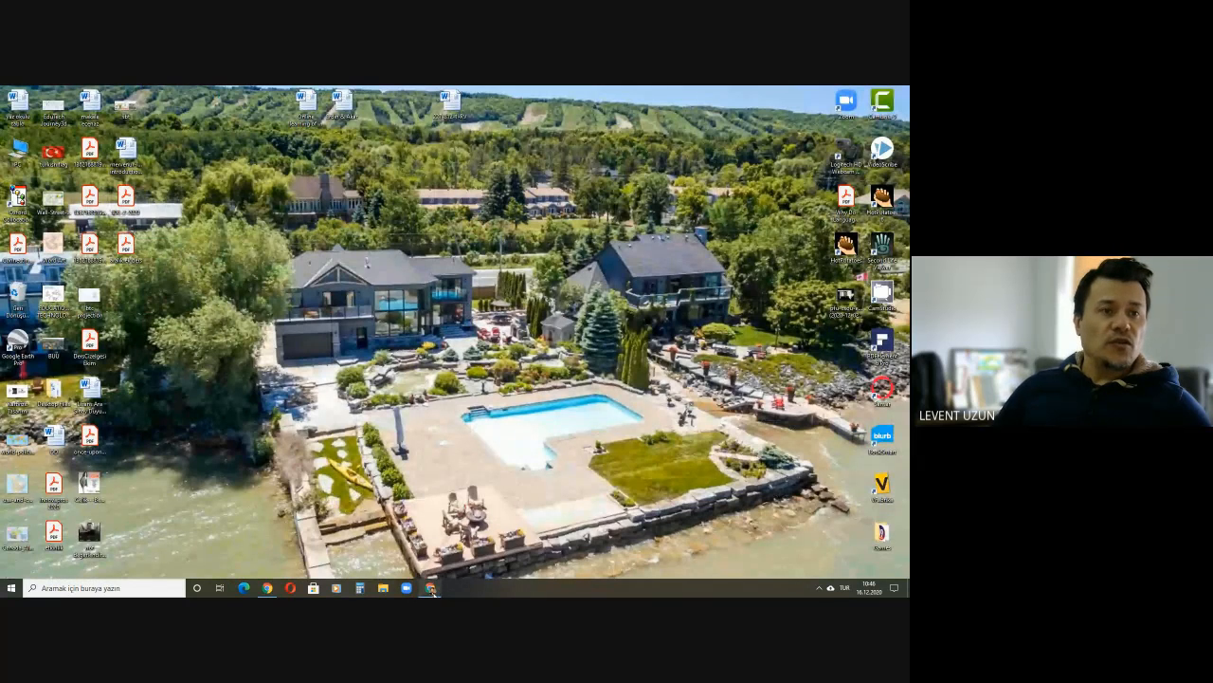
mouse_move(430, 588)
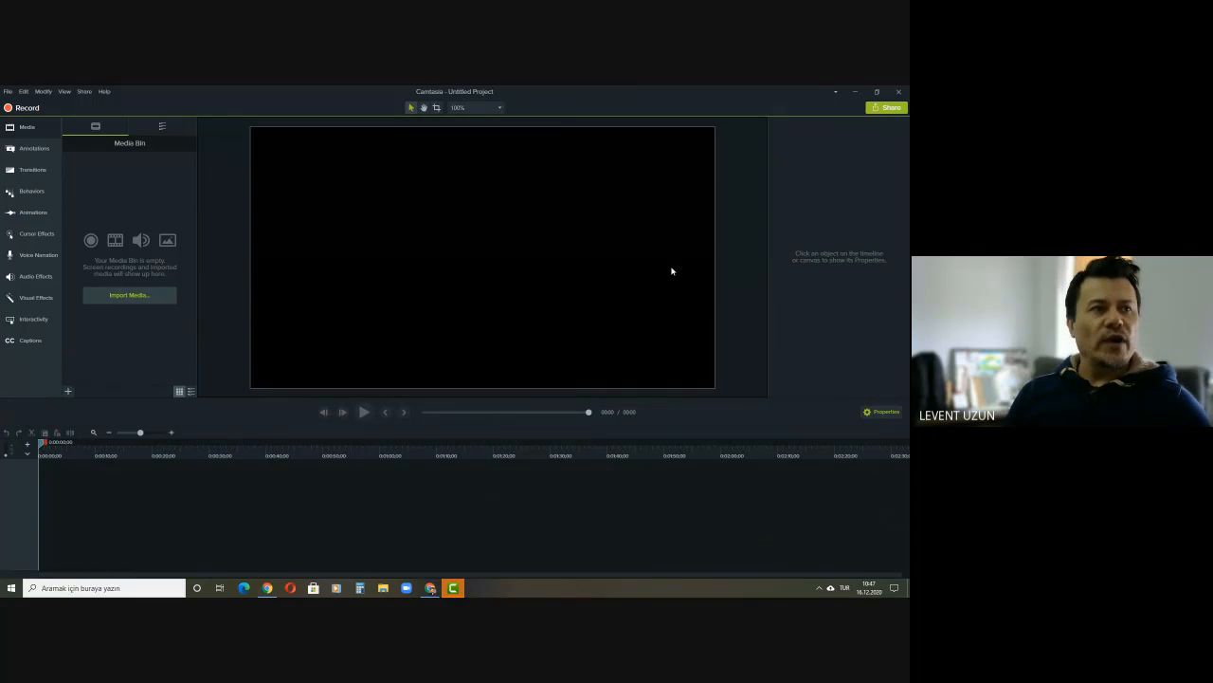
mouse_move(454, 589)
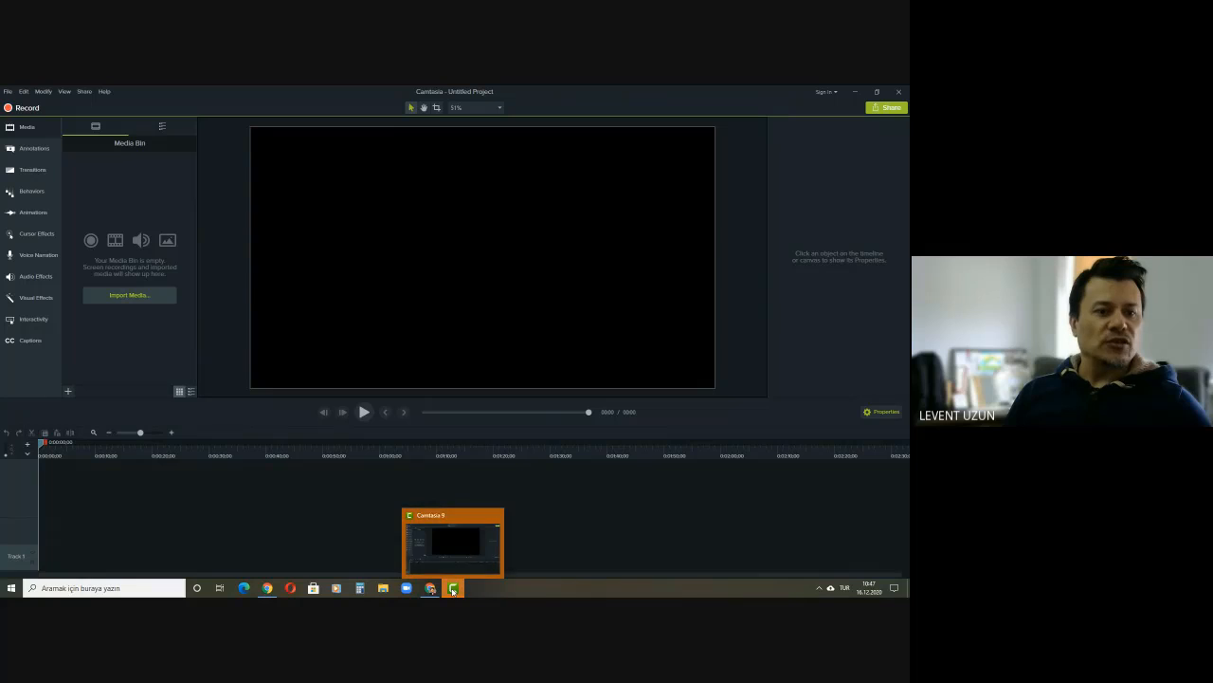
left_click(455, 590)
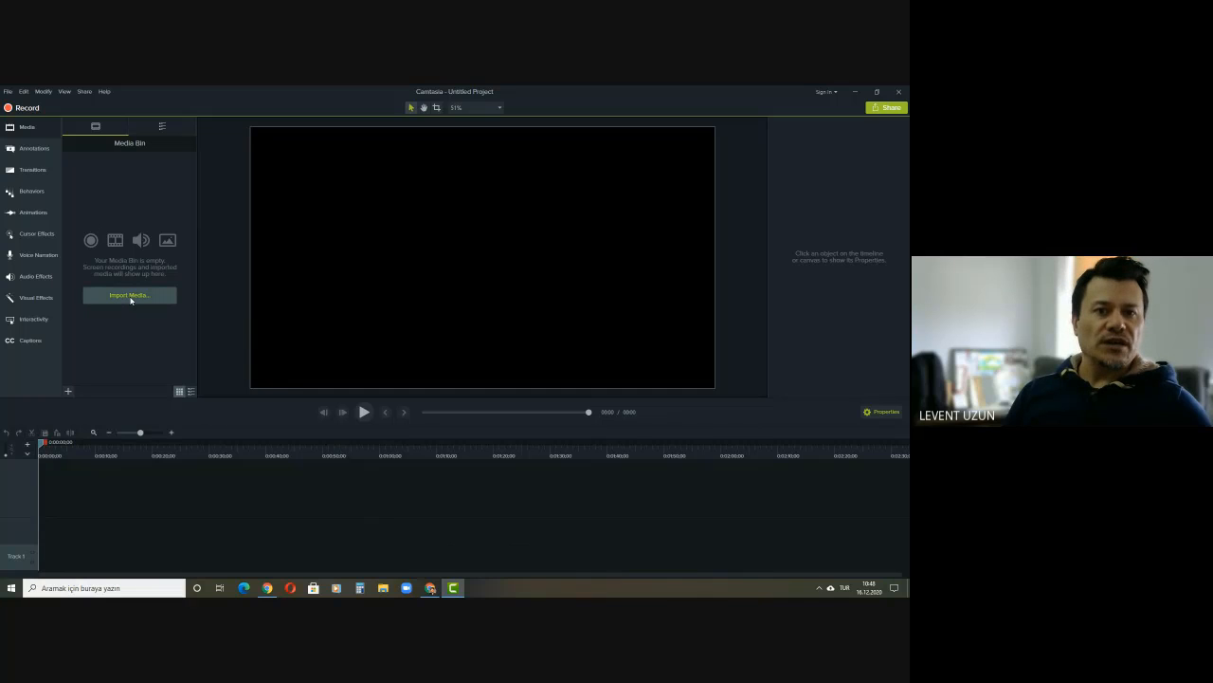
- Import the desktop video "pfu-csou-emh (2020-12-02 at 02_16 GMT-8)" into the Camtasia Media Bin
left_click(131, 299)
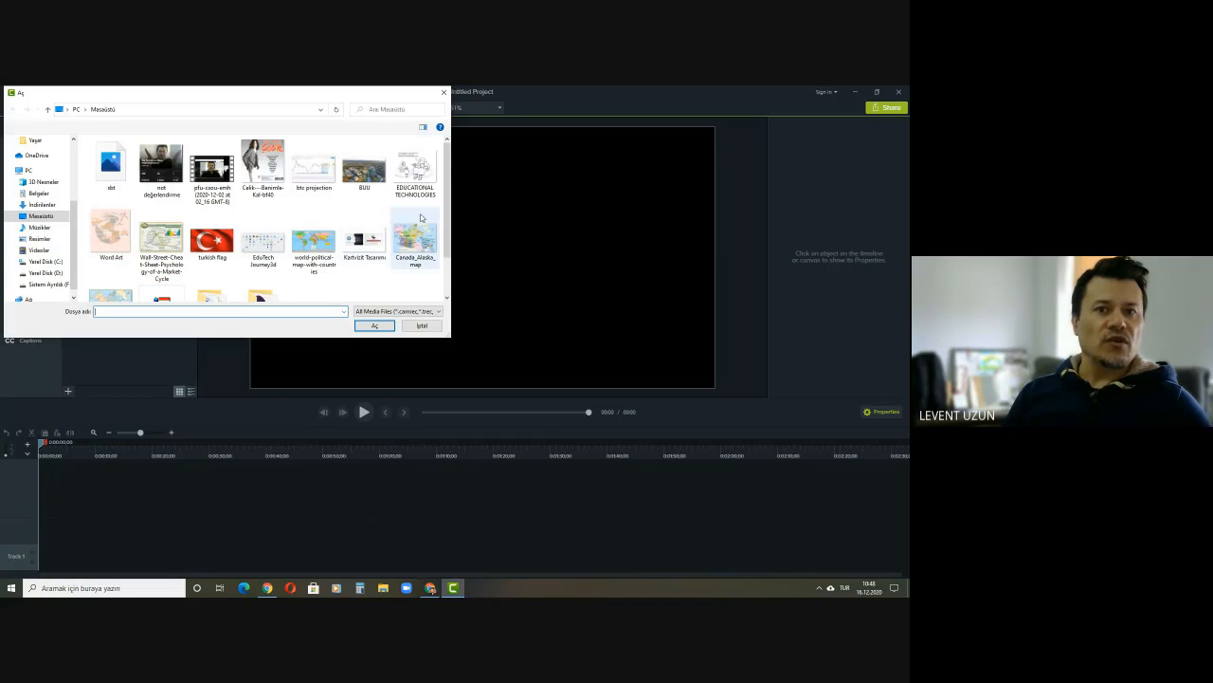
mouse_move(446, 173)
left_mouse_down()
mouse_move(457, 219)
mouse_move(462, 170)
left_mouse_up()
left_click(211, 171)
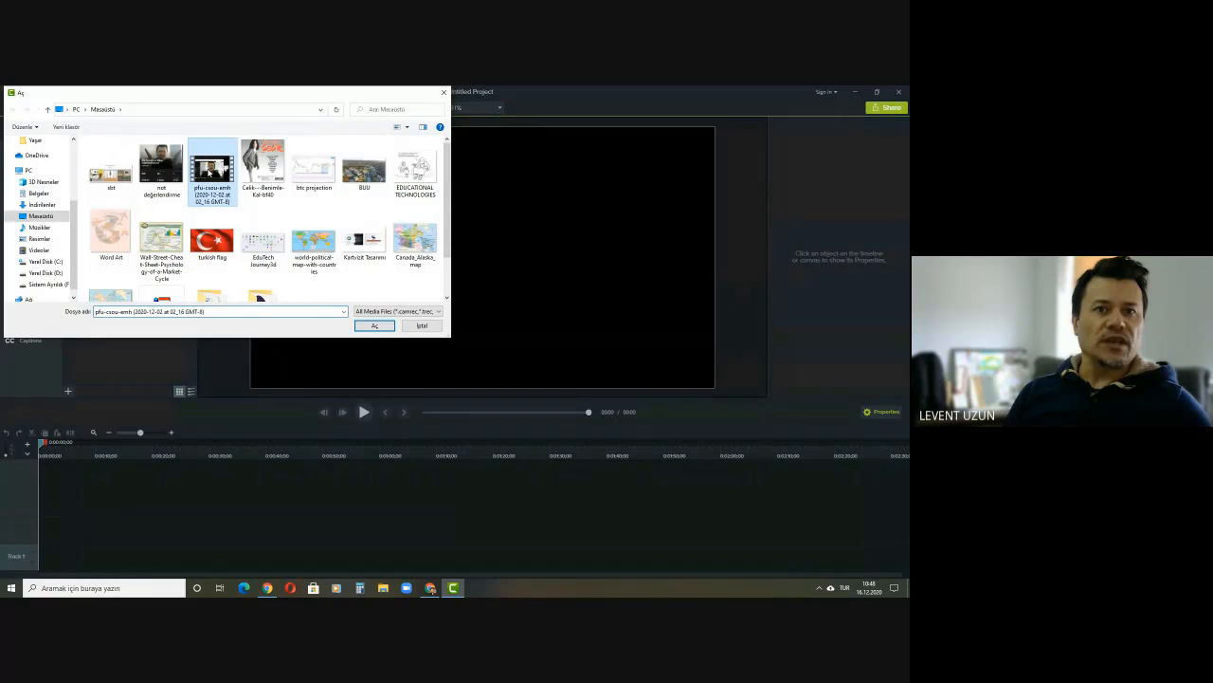
left_click(377, 327)
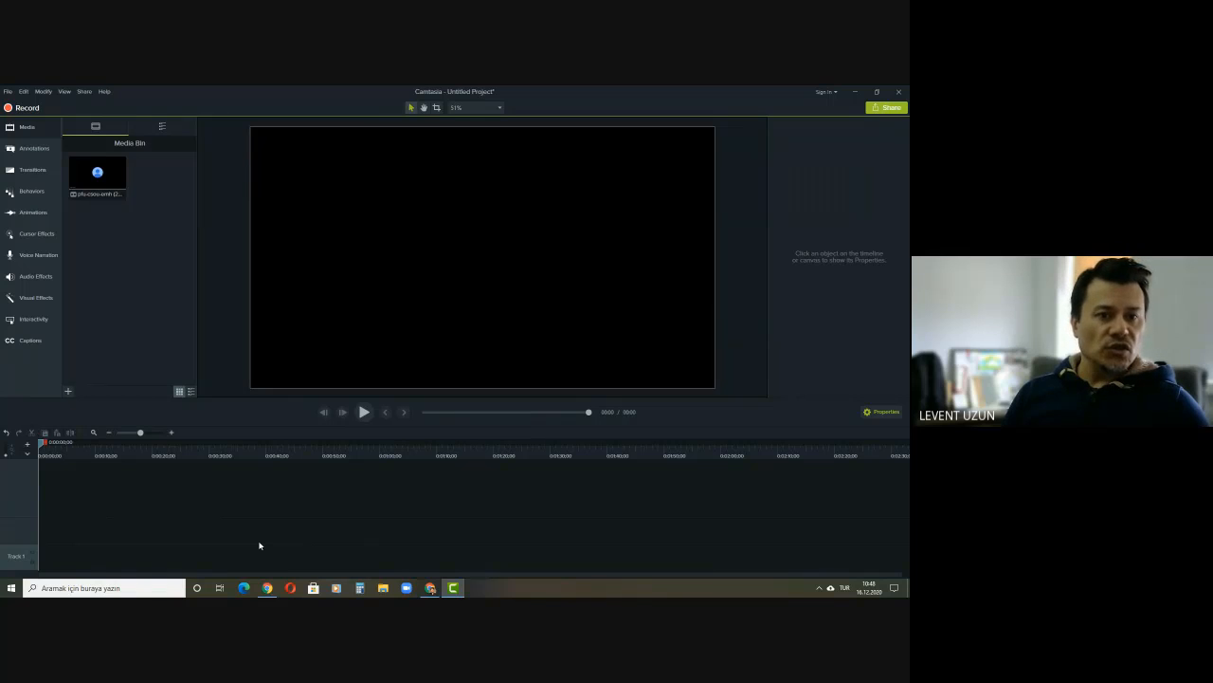
- Admit the outside guest to the Google Meet call, then go back to Camtasia and hide the screen-sharing notice
left_click(430, 588)
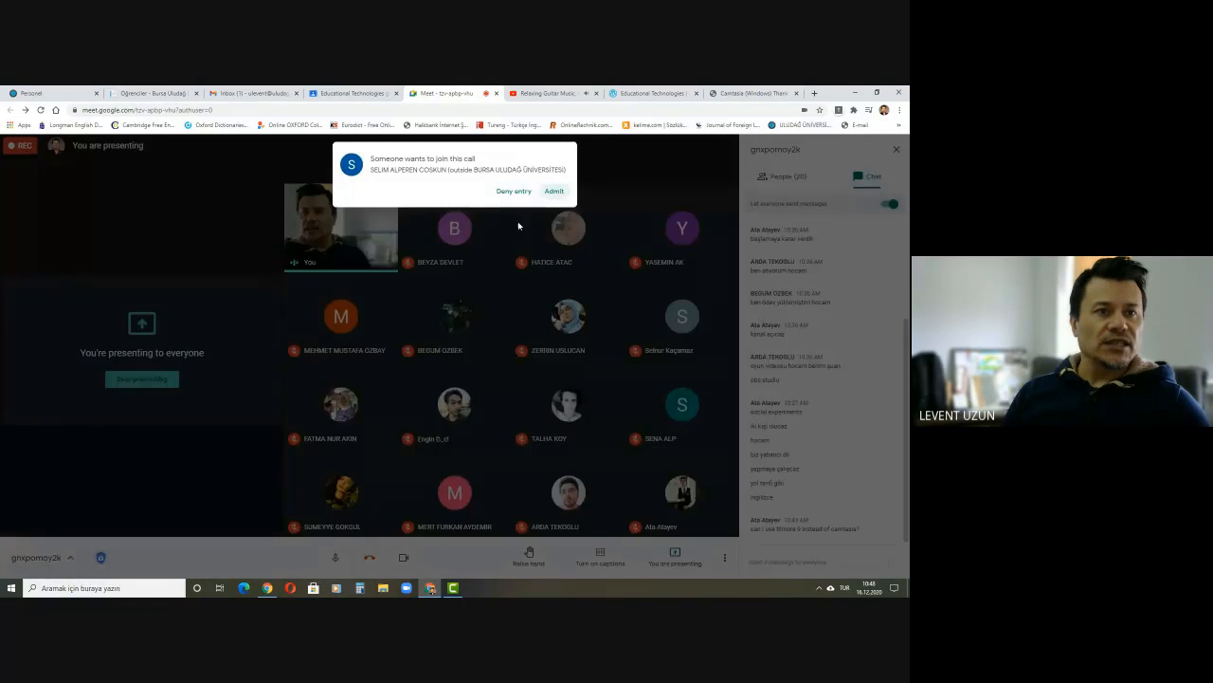
left_click(557, 193)
left_click(454, 588)
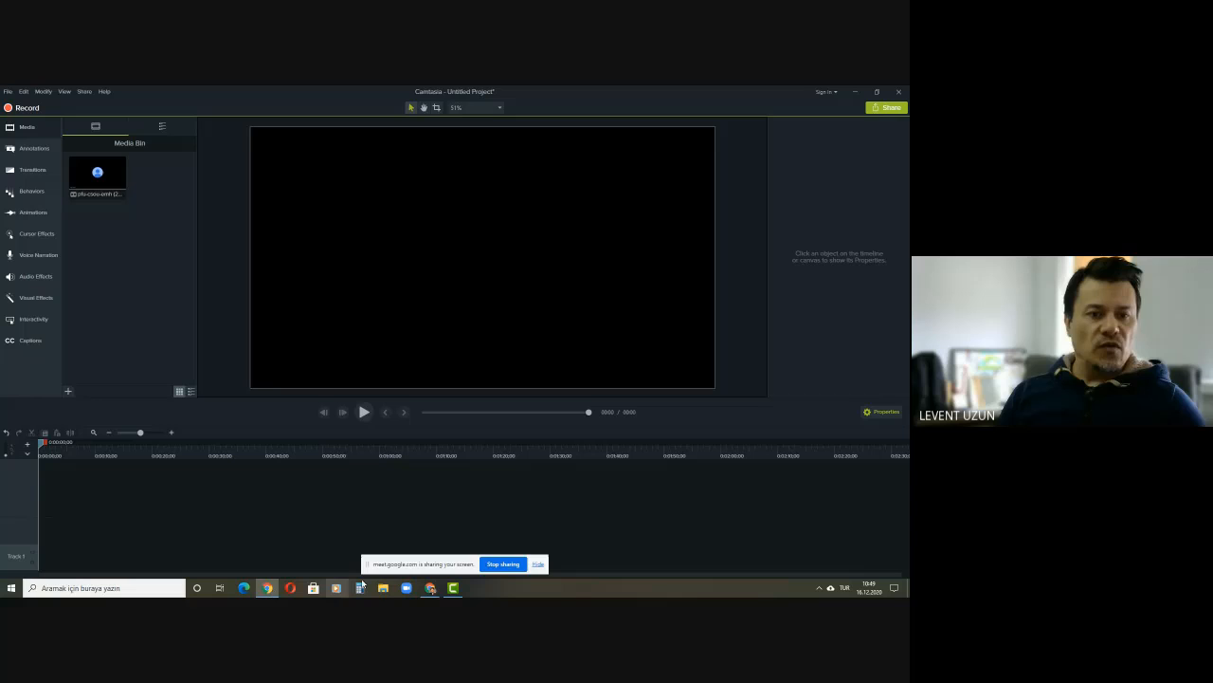
left_click(538, 564)
- Open the own YouTube channel's video list in the browser and look for the earlier Camtasia tutorials
left_click(430, 588)
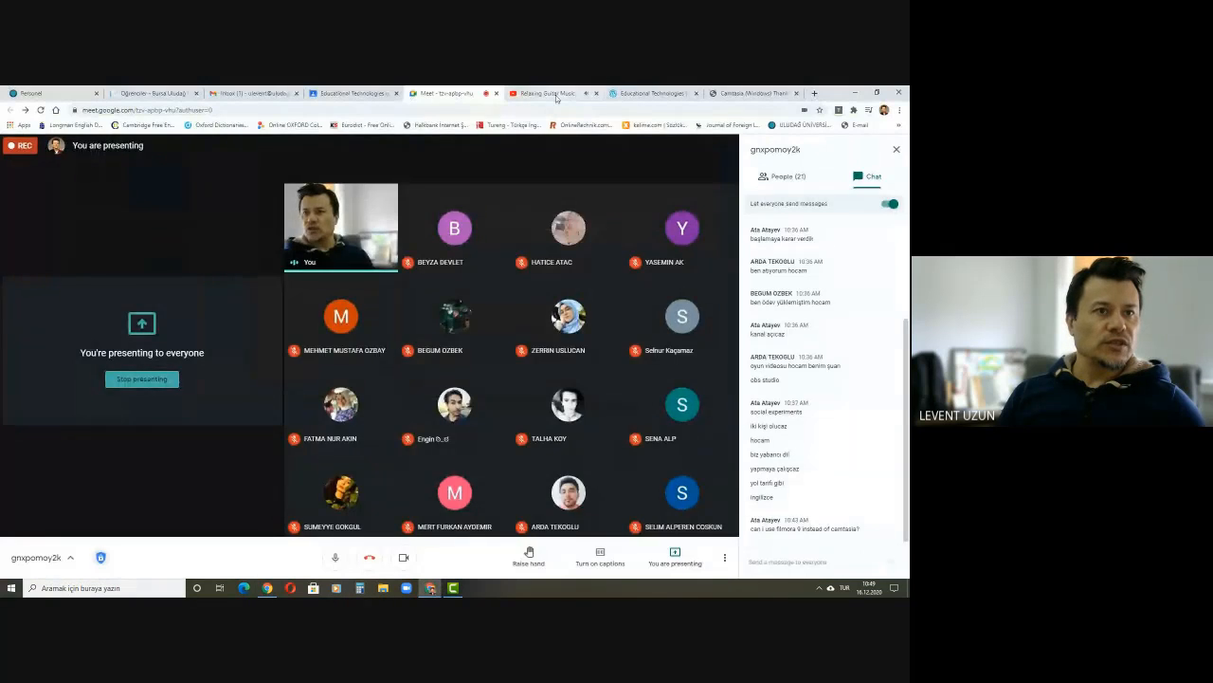
left_click(547, 93)
left_click(870, 157)
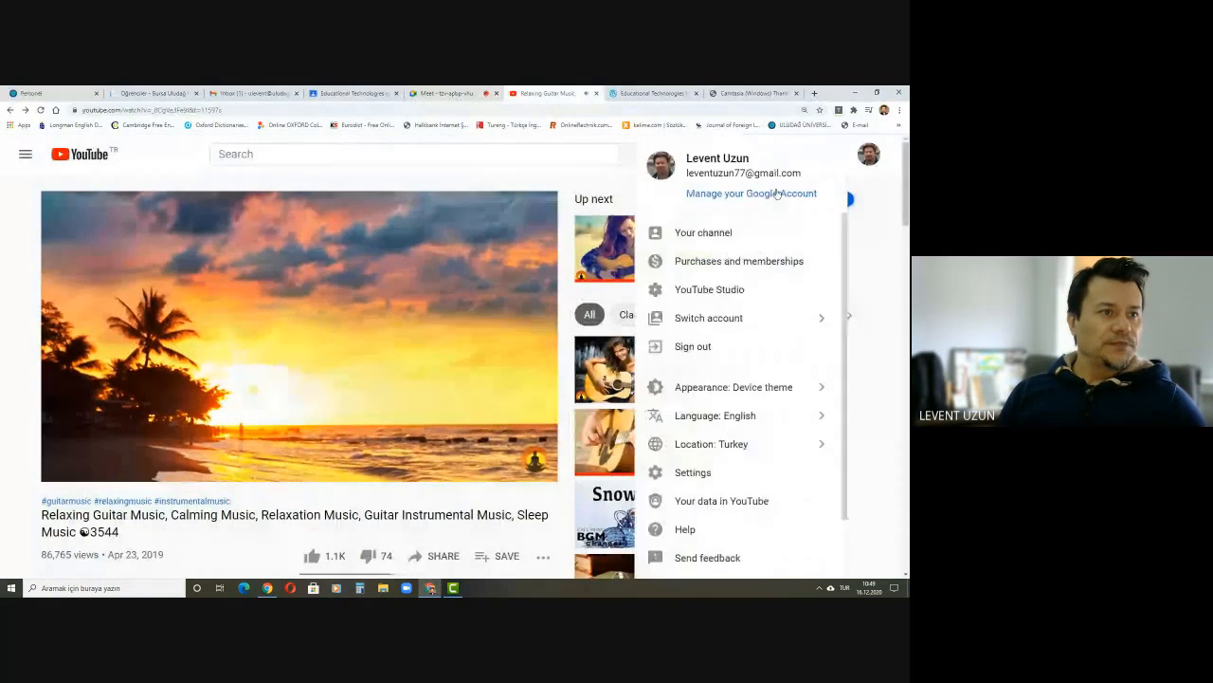
left_click(712, 234)
mouse_move(519, 276)
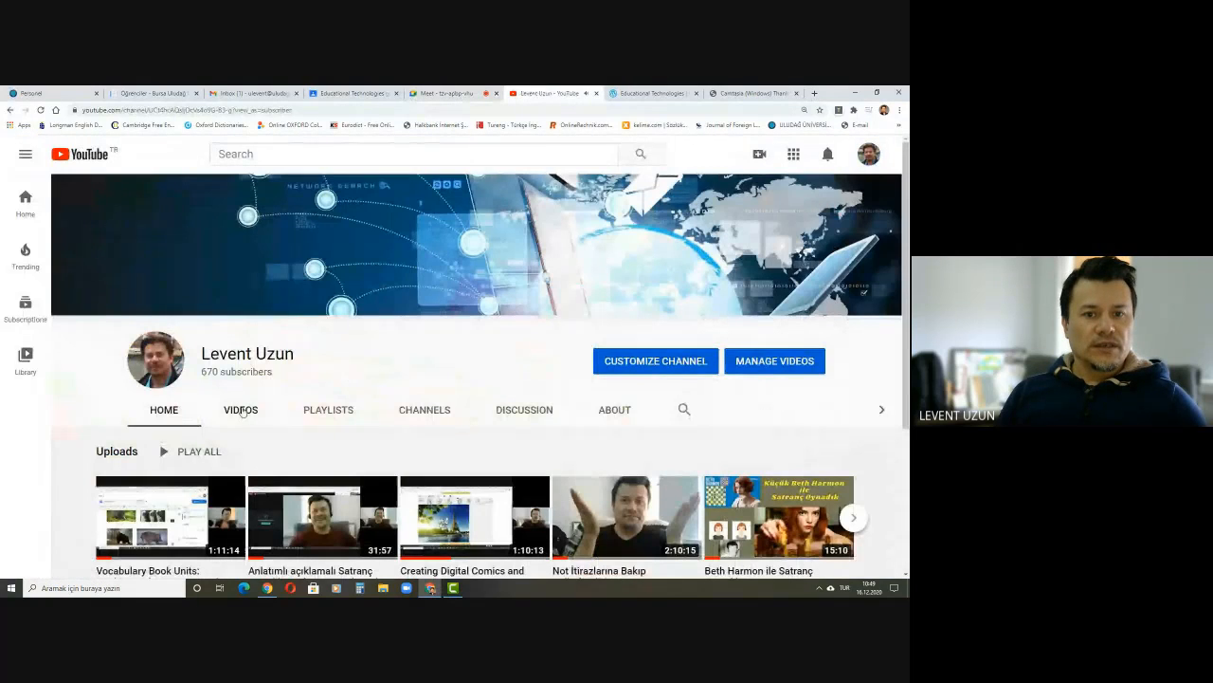
scroll(425, 354, "down", 5)
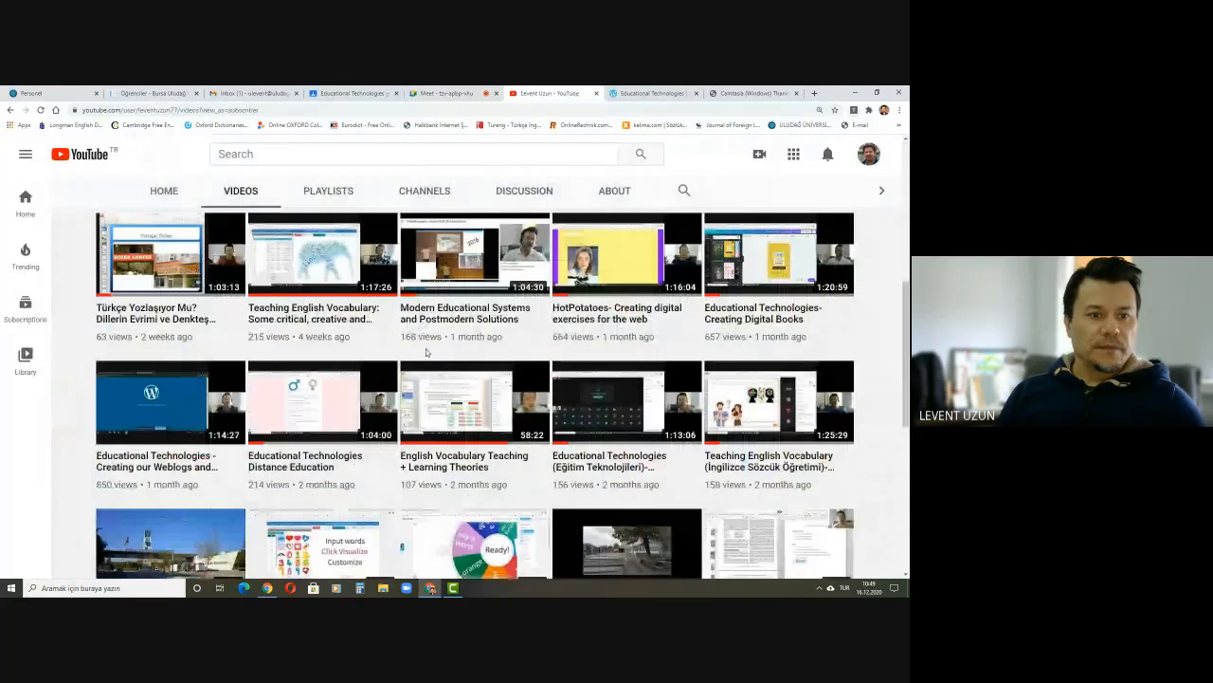
scroll(426, 354, "down", 5)
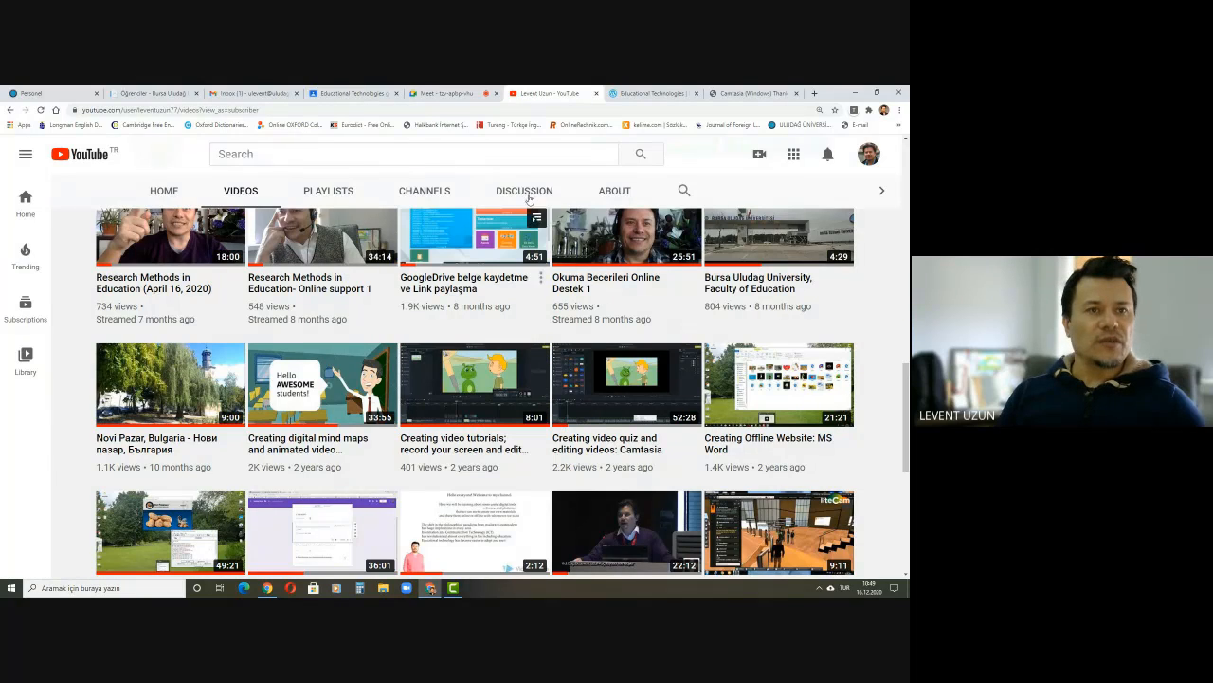
- Show the TechSmith download page for Camtasia in the browser, and return to the Camtasia project
left_click(439, 95)
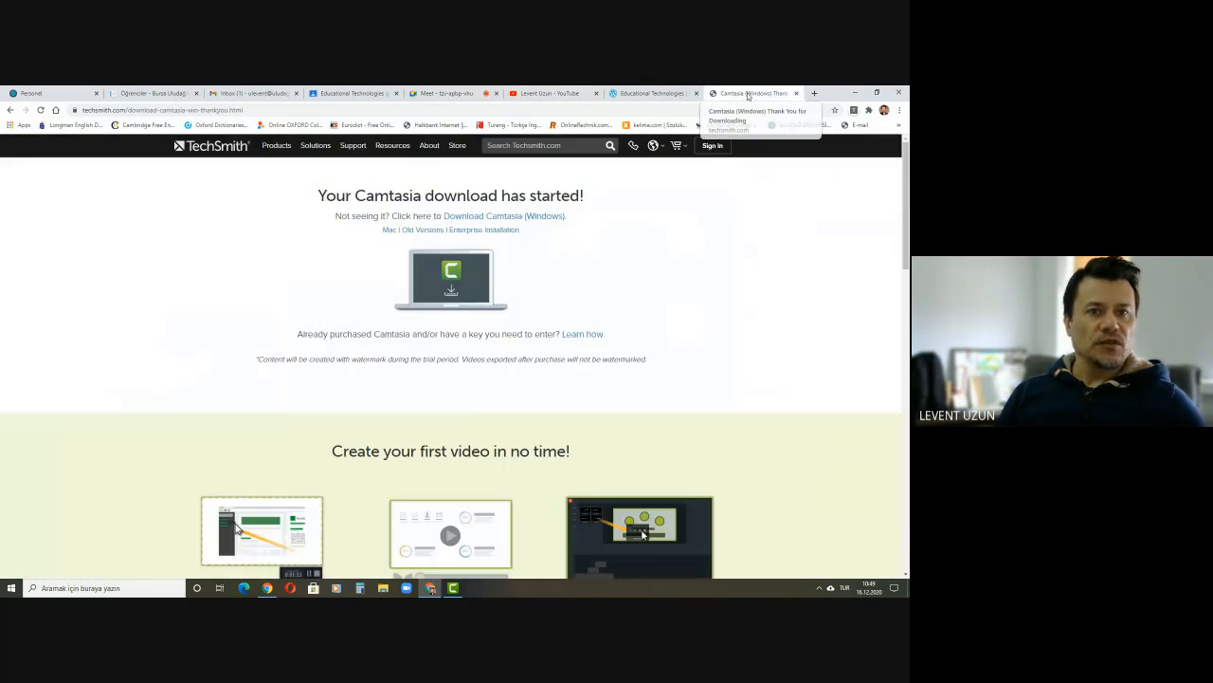
left_click(713, 95)
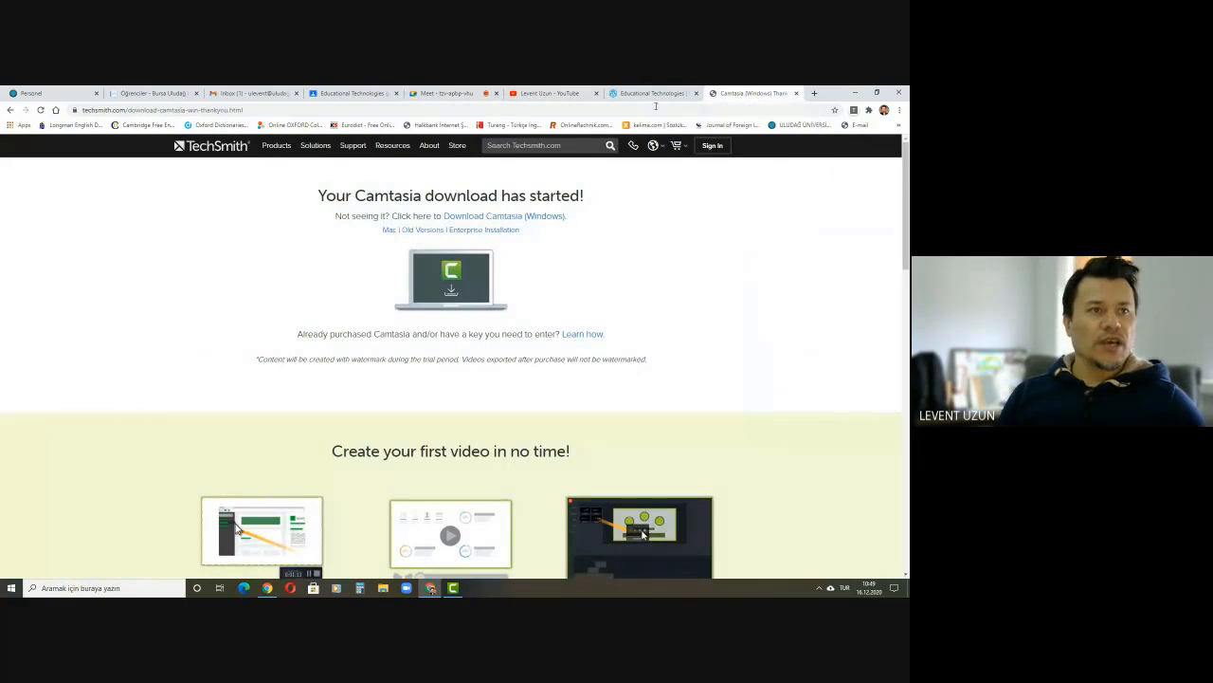
left_click(421, 98)
left_click(454, 588)
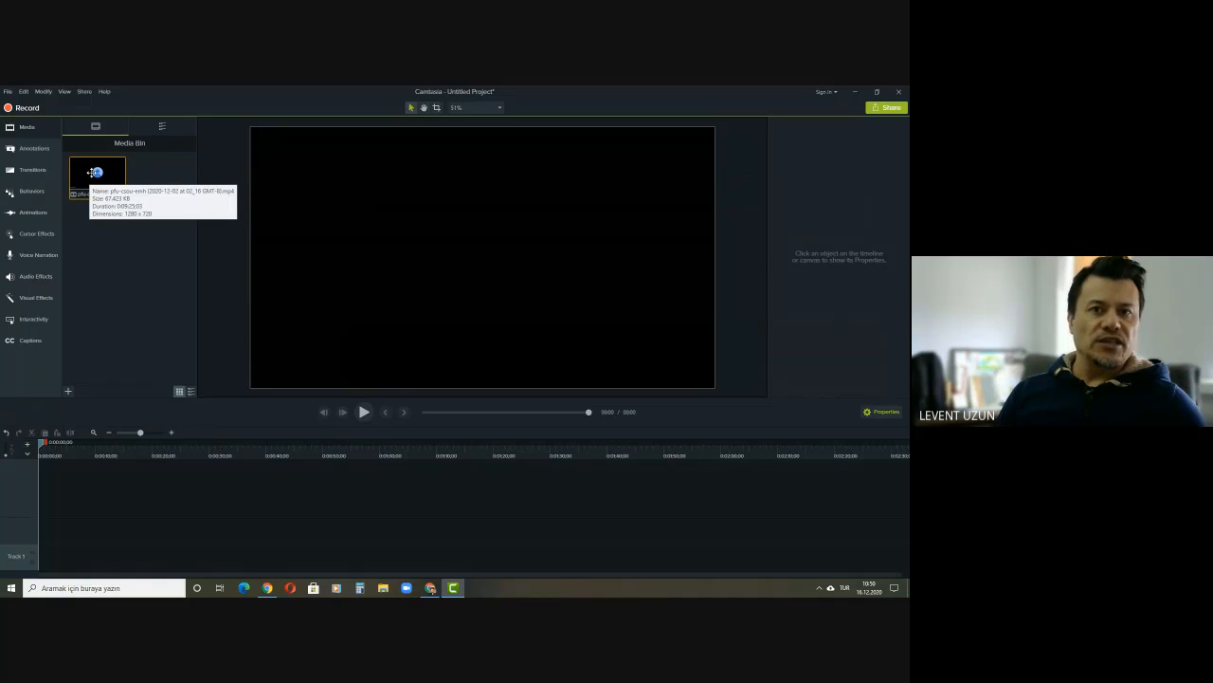
- Try to place the imported video from the Media Bin on the timeline
left_click_drag(97, 172, 130, 546)
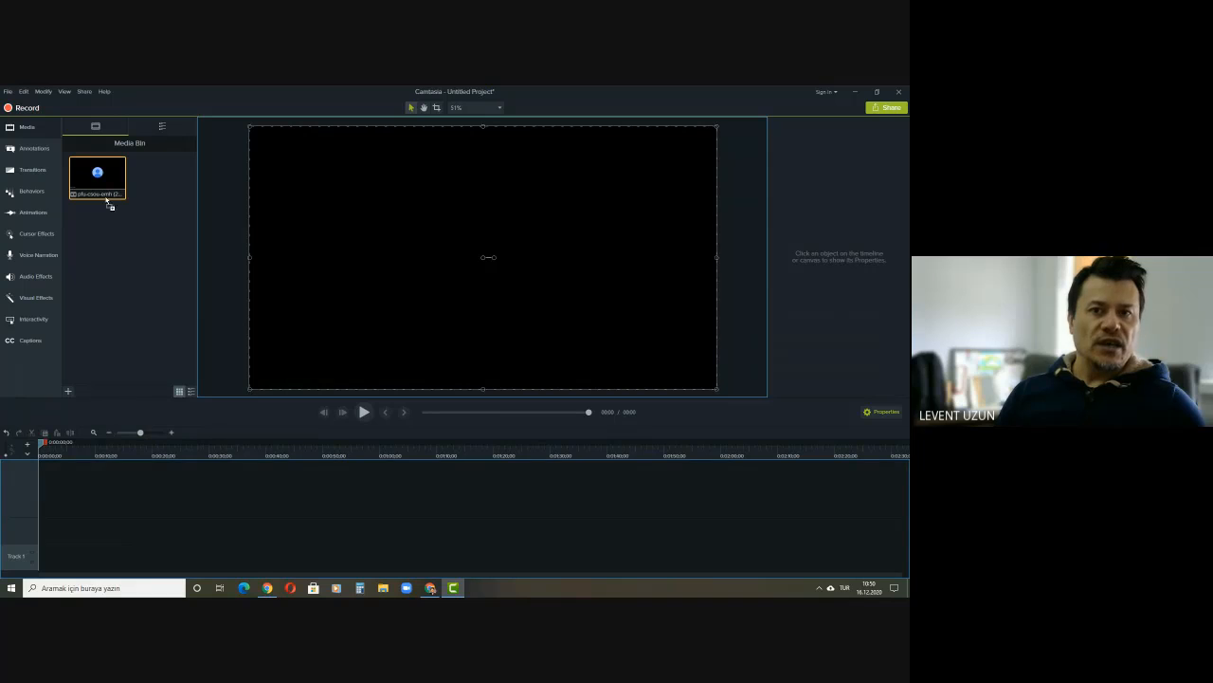
key("ctrl+z")
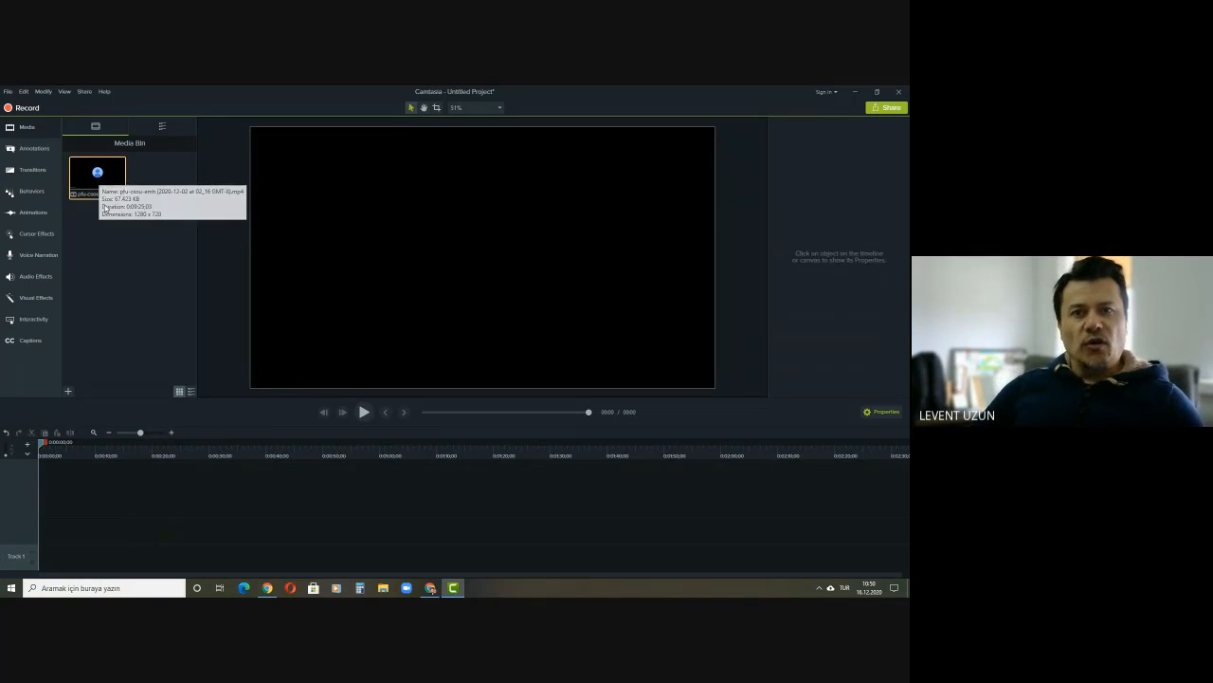
right_click(98, 179)
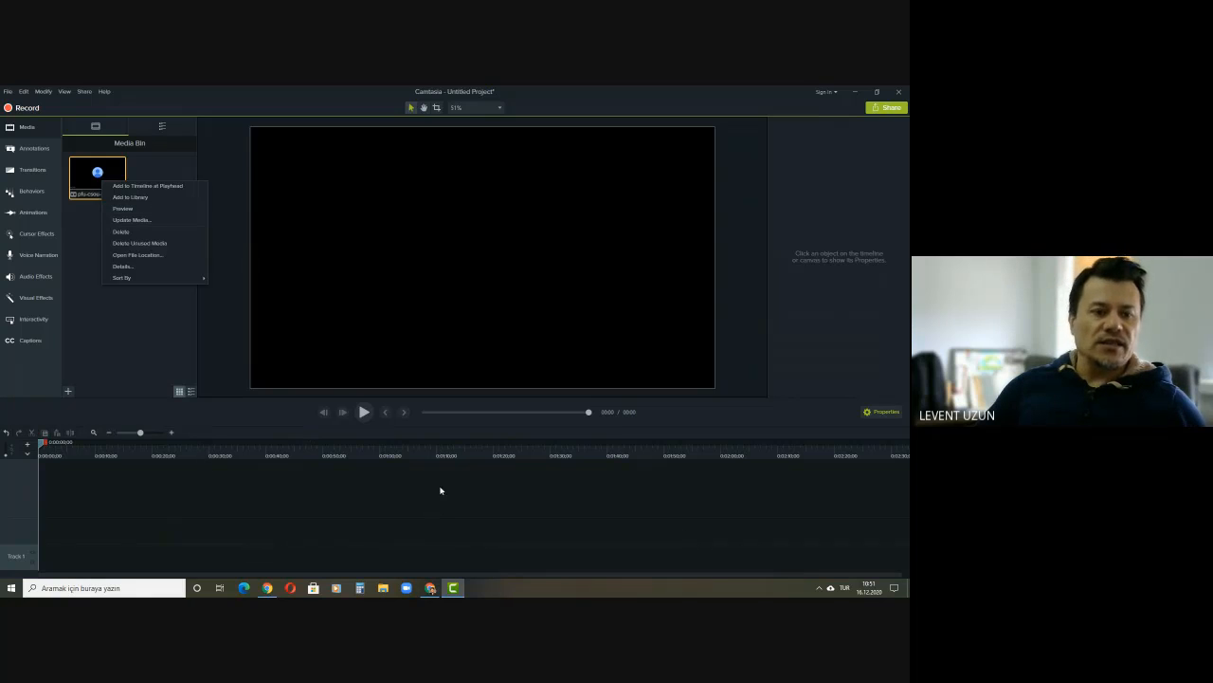
- Point out "Creating video quiz and editing videos: Camtasia" in the YouTube channel's video list, and switch back to Camtasia
left_click(431, 588)
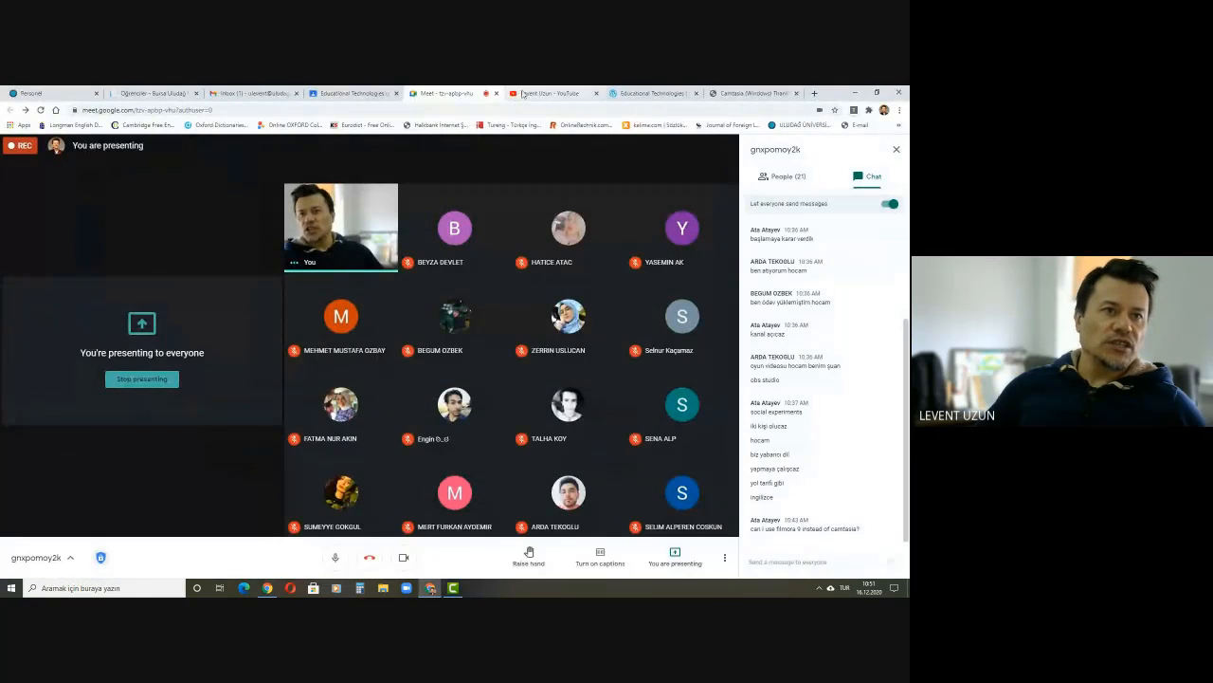
left_click(522, 94)
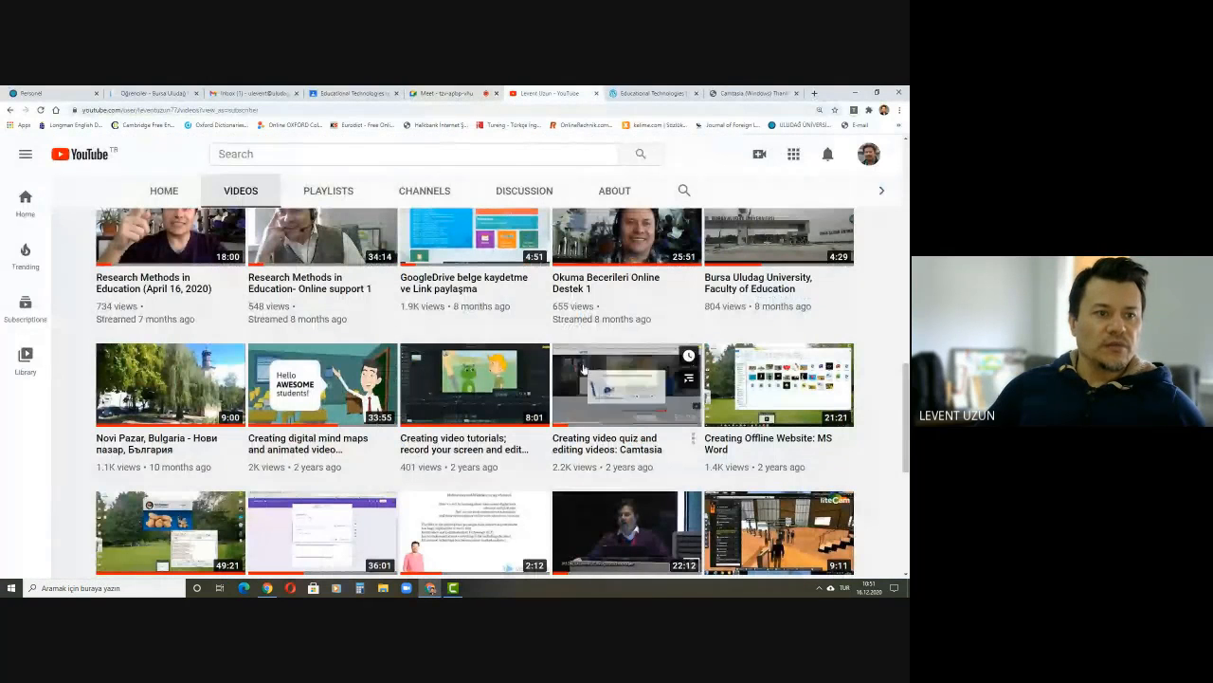
left_click(453, 588)
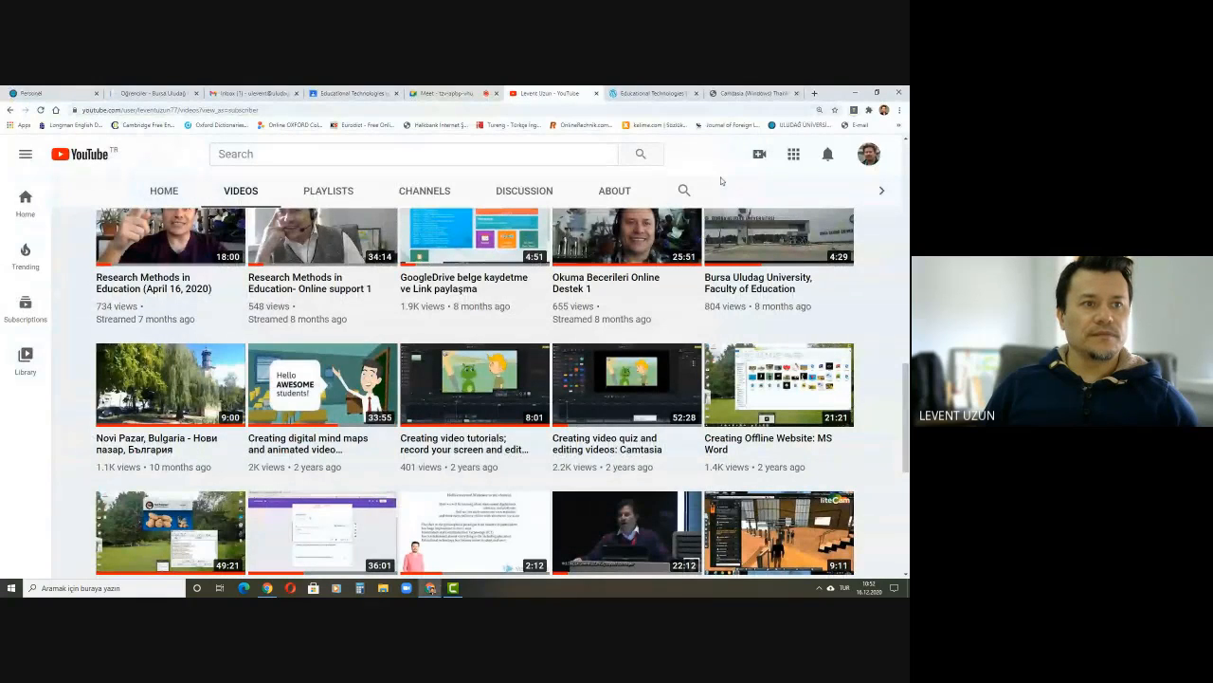
- Minimise the browser and place the Camtasia recorder in the middle of the desktop
left_click(855, 93)
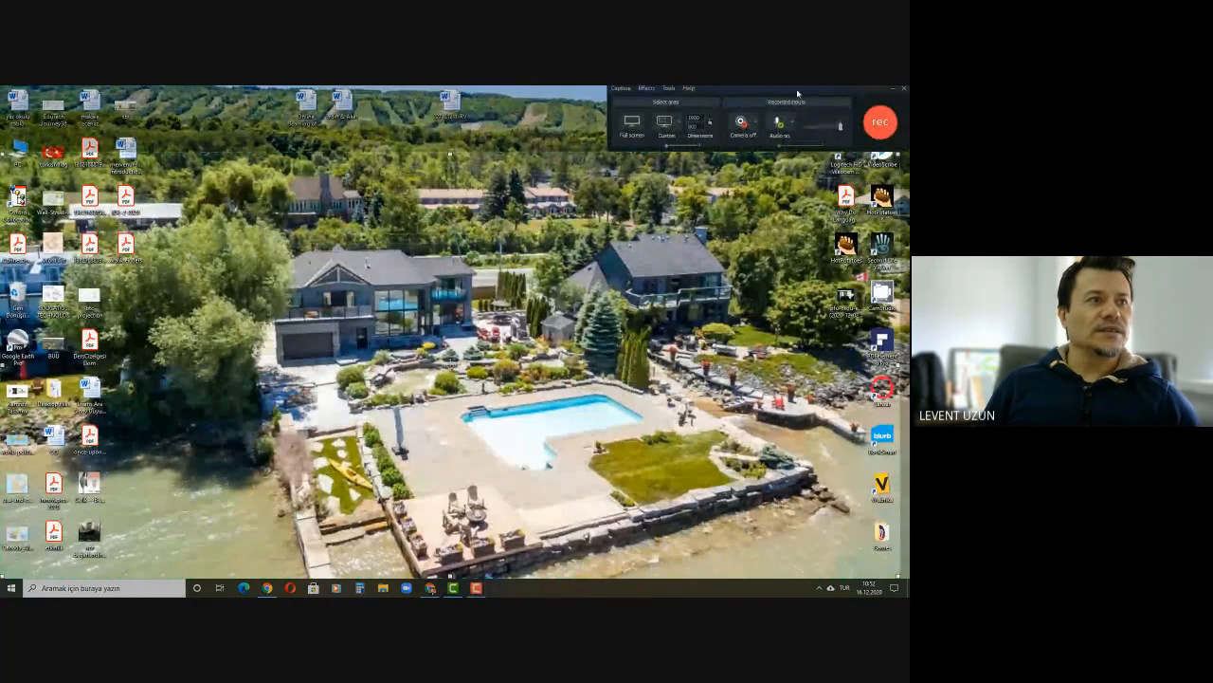
left_click_drag(773, 90, 501, 313)
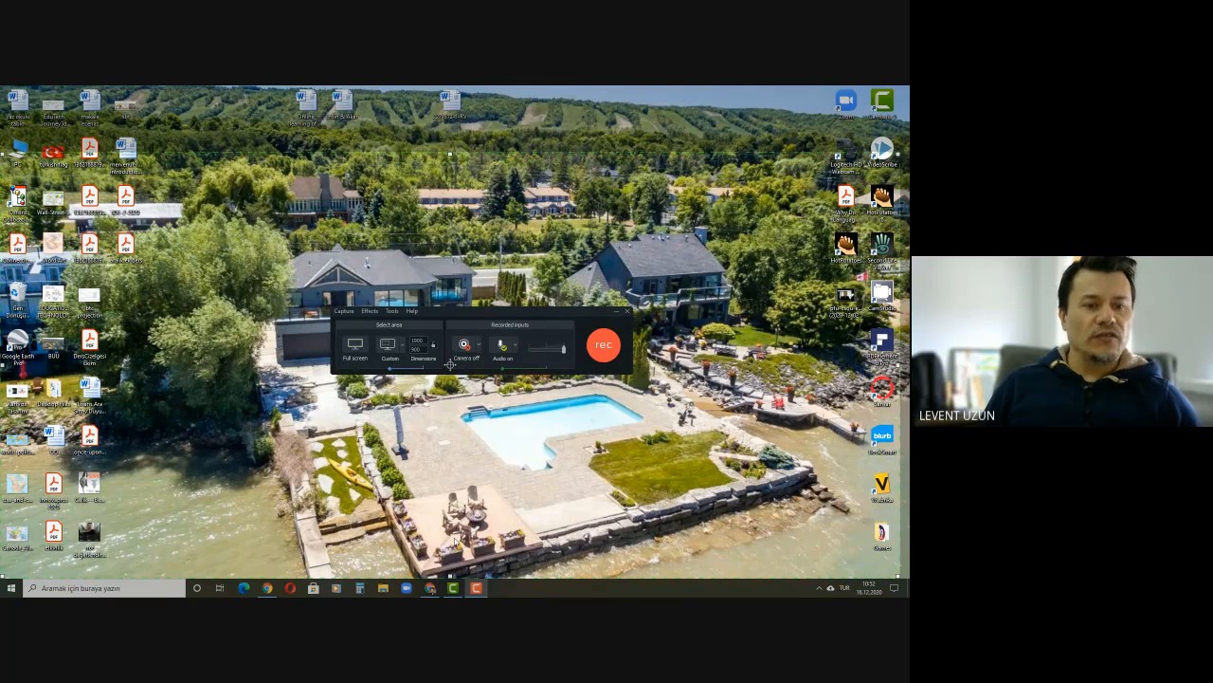
- Delete the imported video from the Camtasia Media Bin and minimise the editor, leaving only the recorder on the desktop
left_click(456, 592)
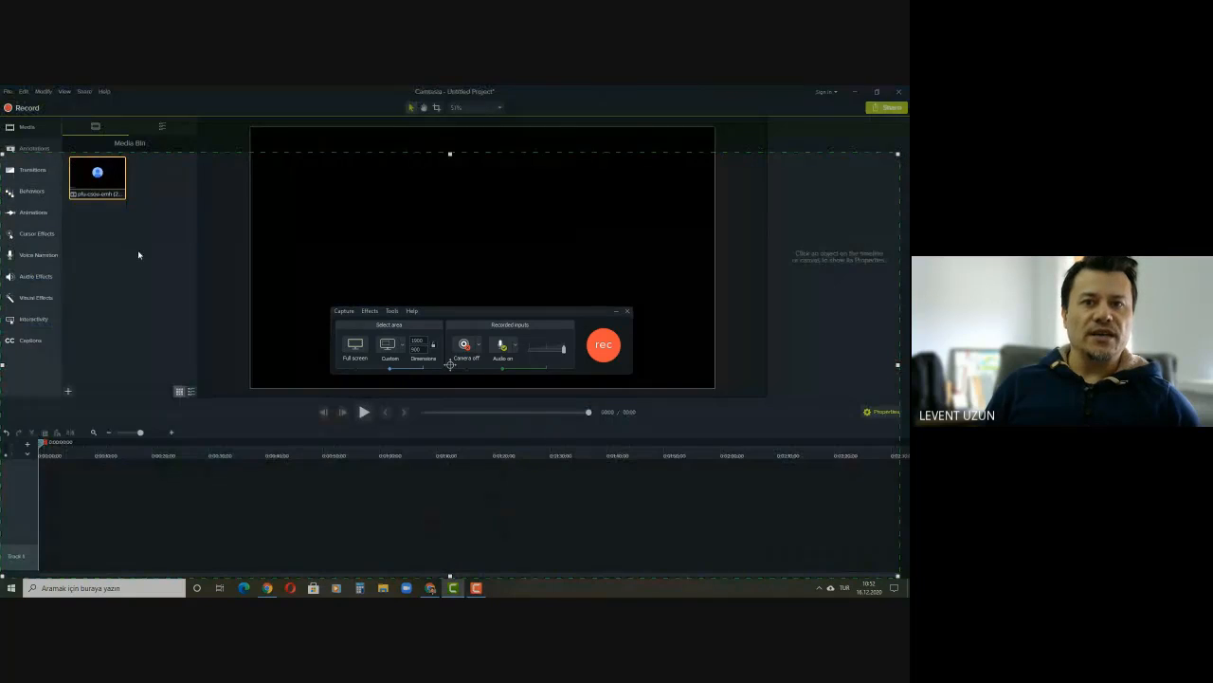
right_click(102, 187)
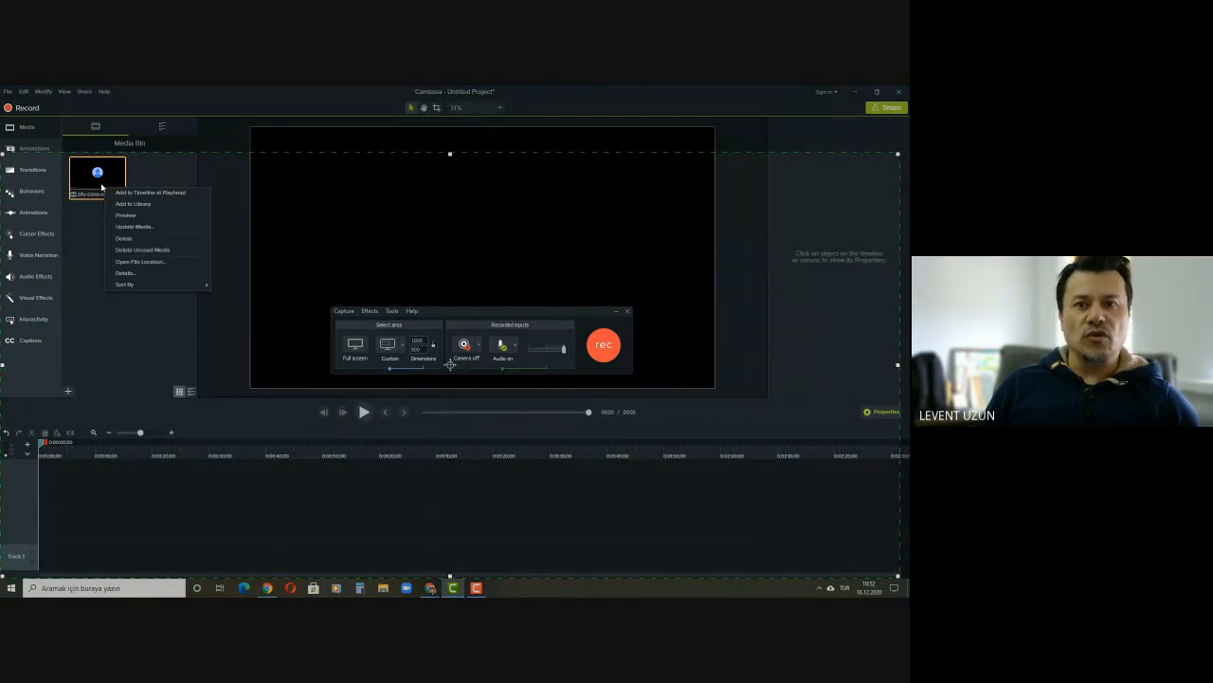
left_click(123, 238)
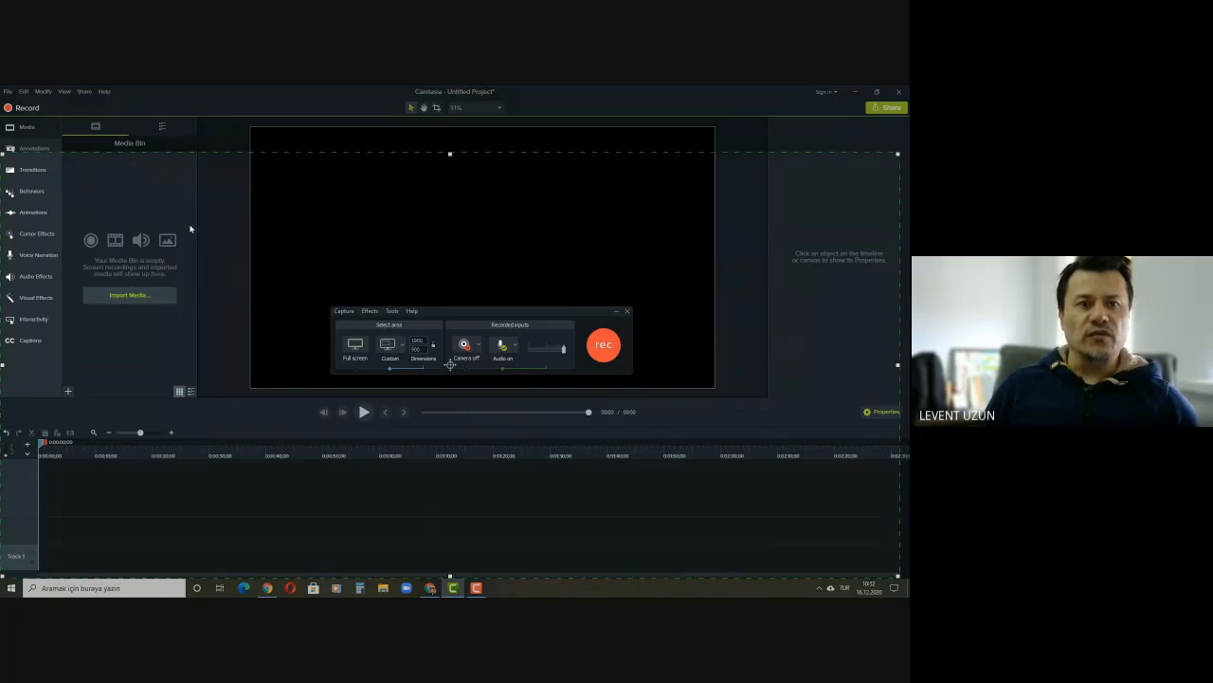
left_click(453, 588)
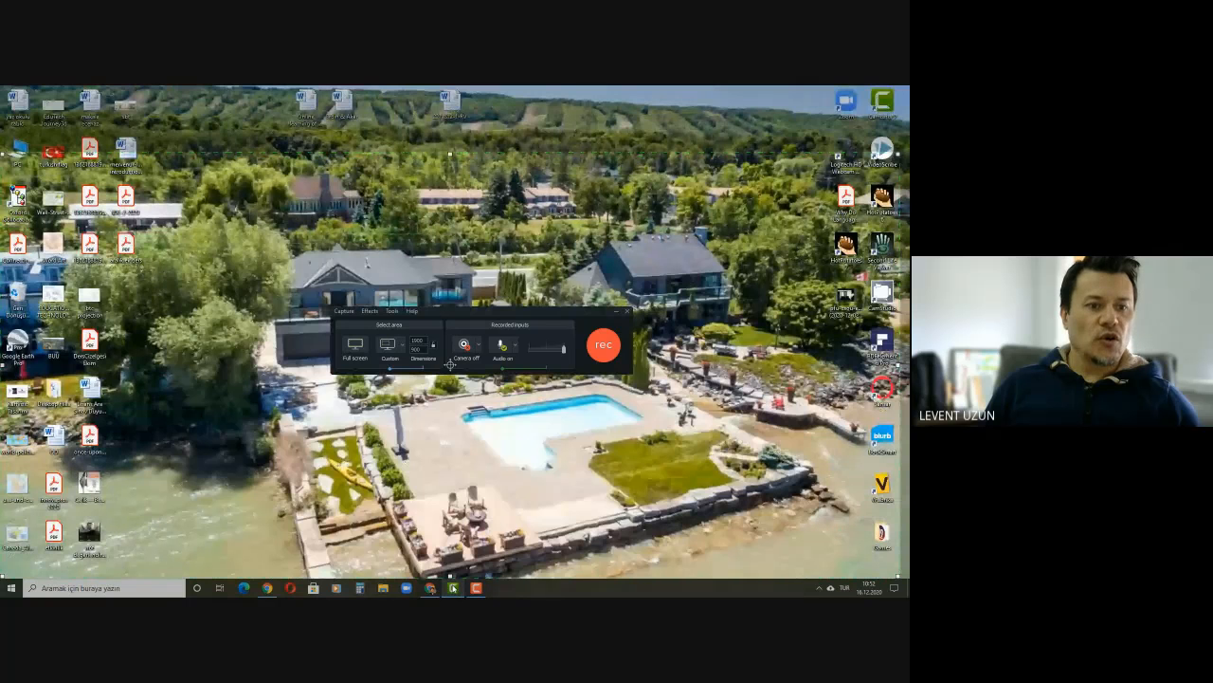
left_click(453, 588)
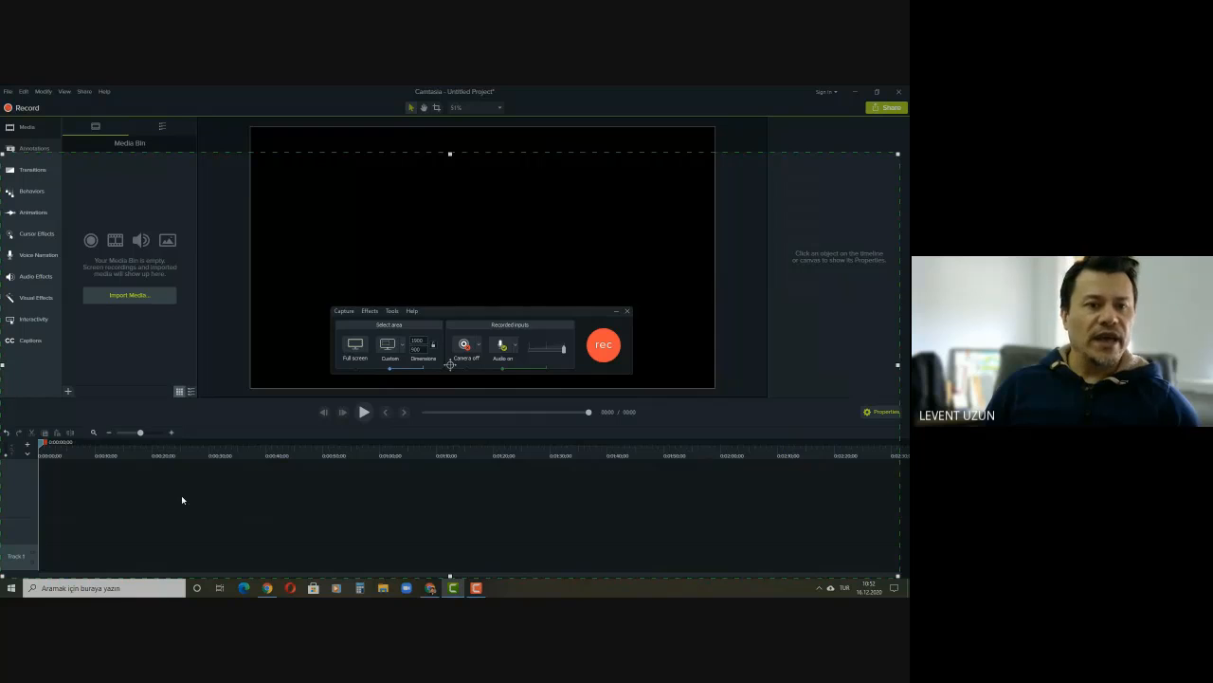
left_click(453, 587)
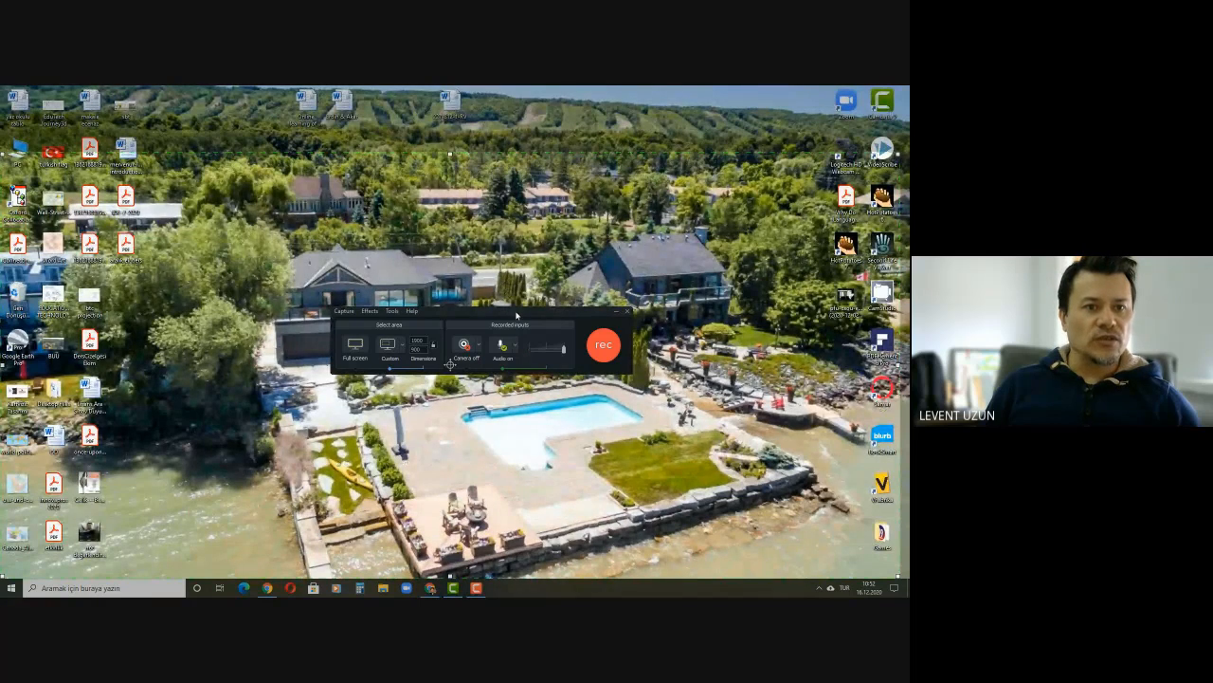
- Review the recorder's capture options and set the recording area to full screen
left_click(345, 314)
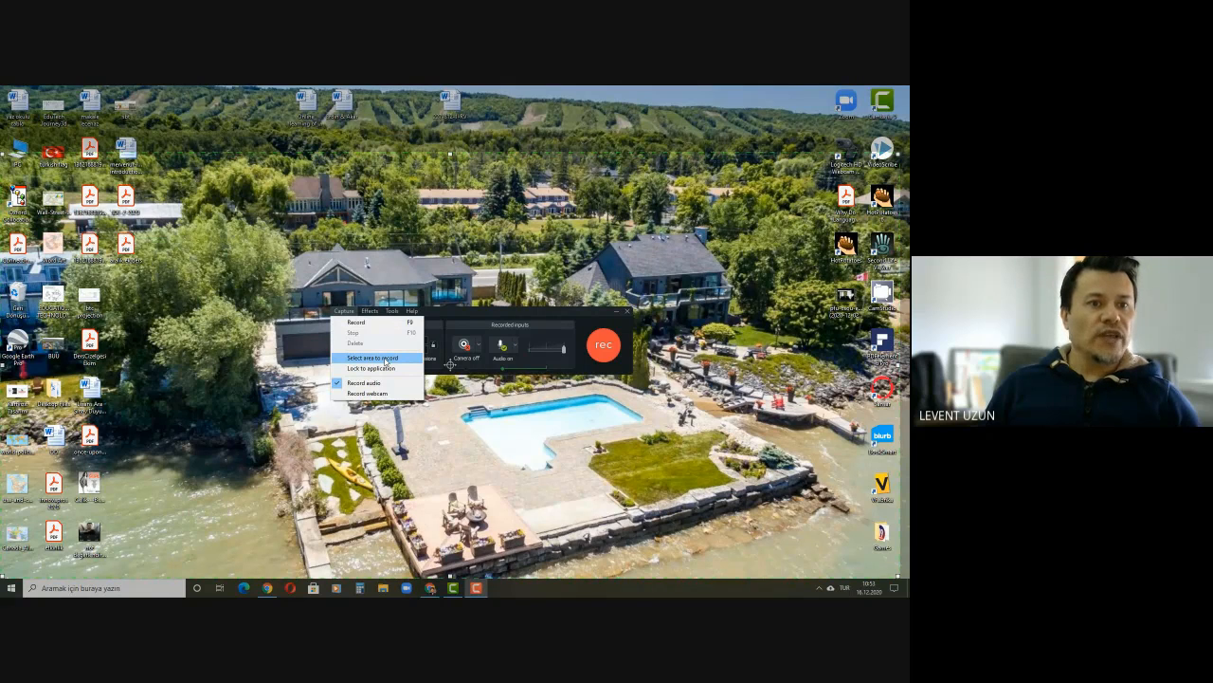
left_click(455, 319)
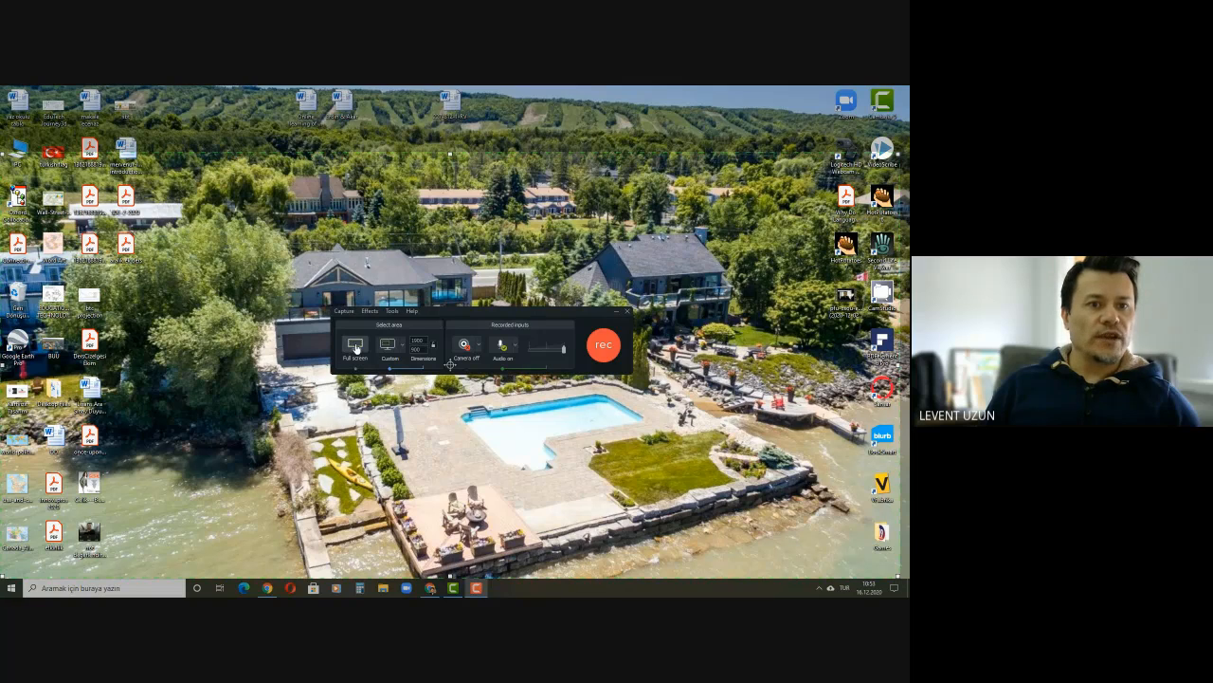
left_click(356, 347)
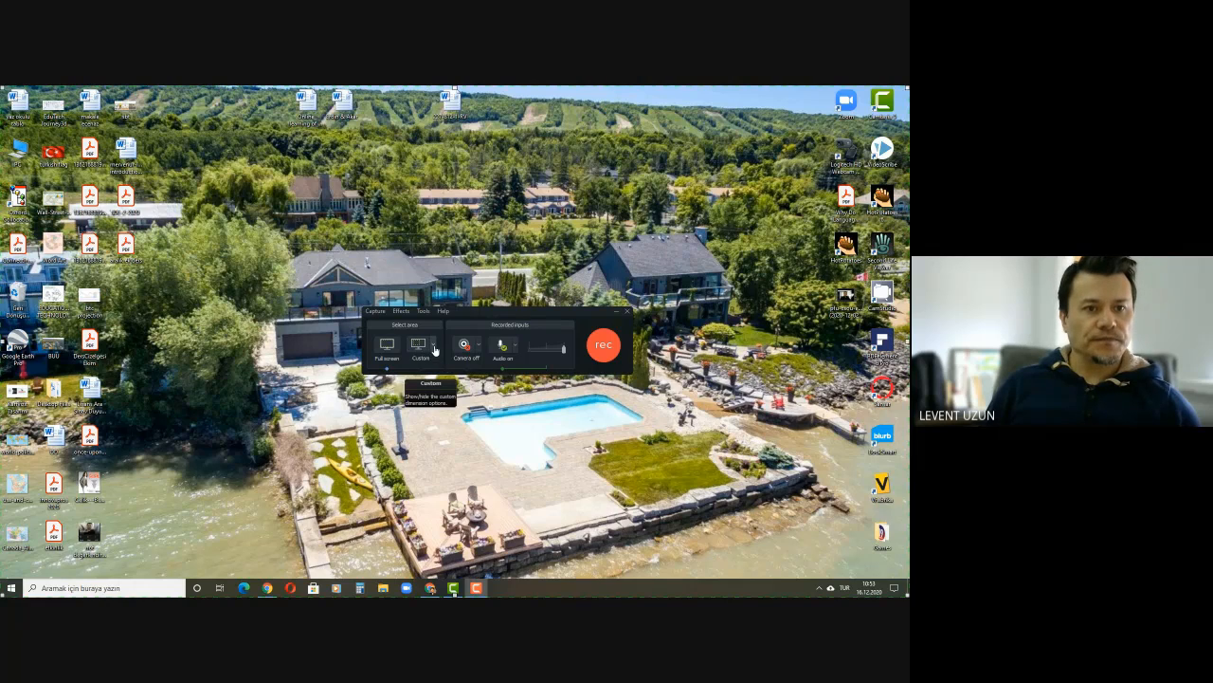
- Try a custom recording area with its edges pulled inward on the desktop, and return the recorder to full screen
left_click(432, 350)
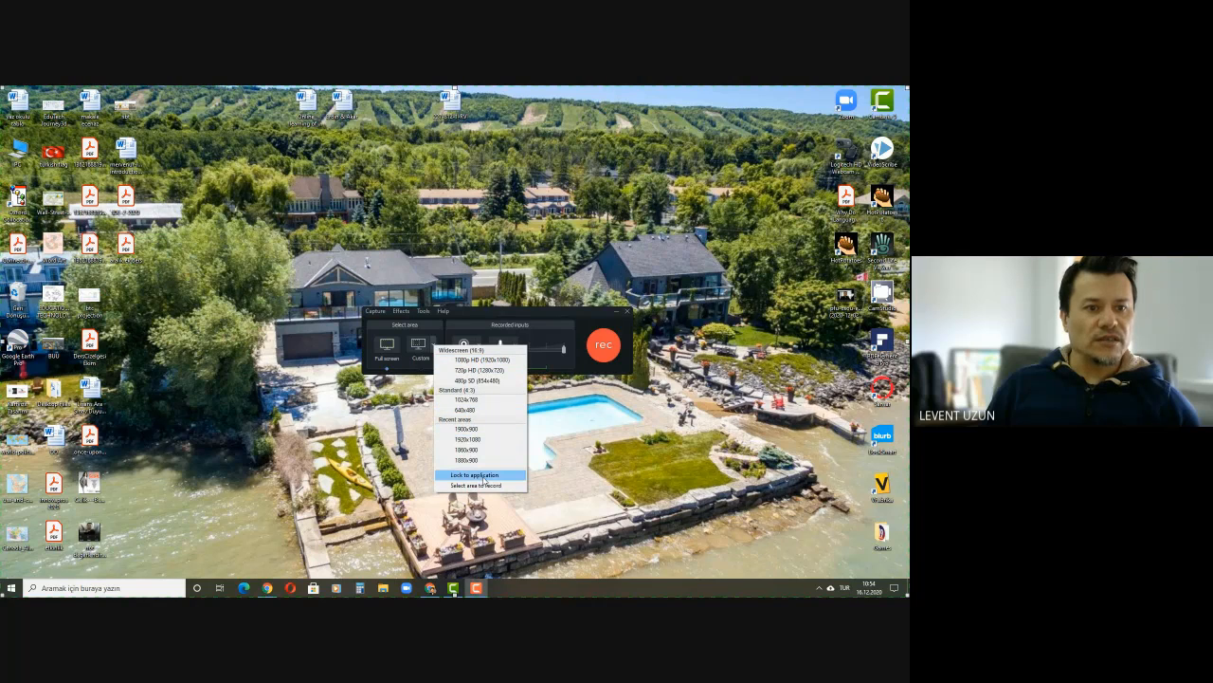
left_click(474, 380)
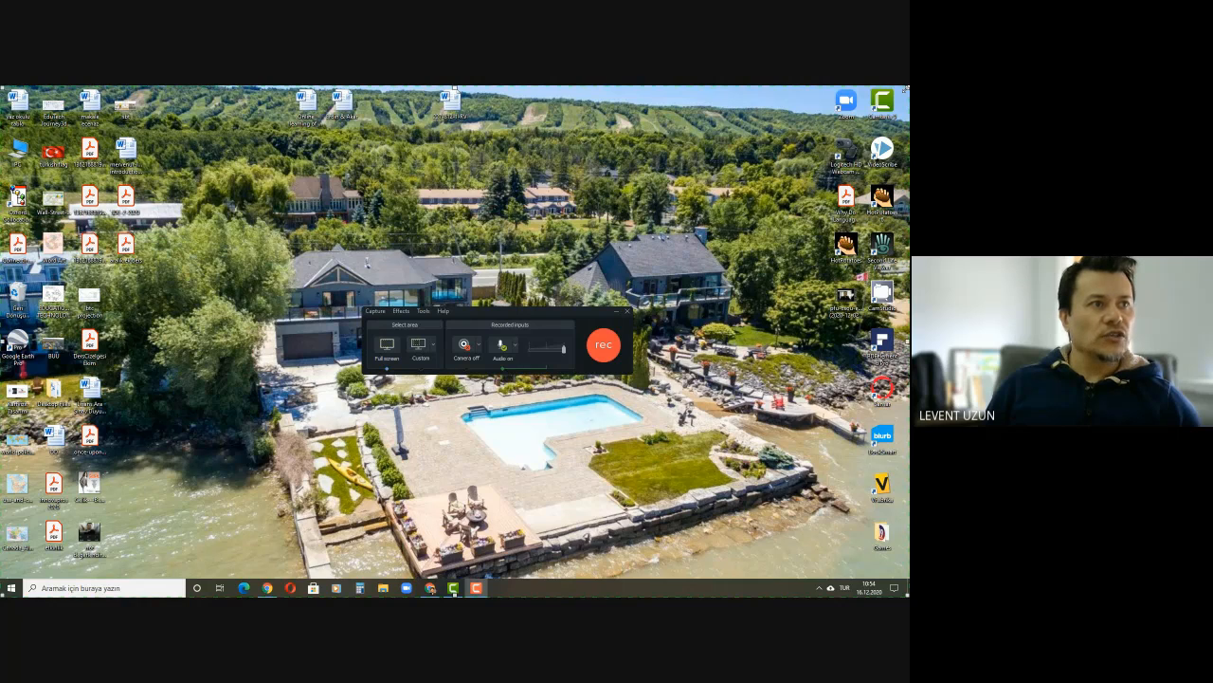
left_click(418, 346)
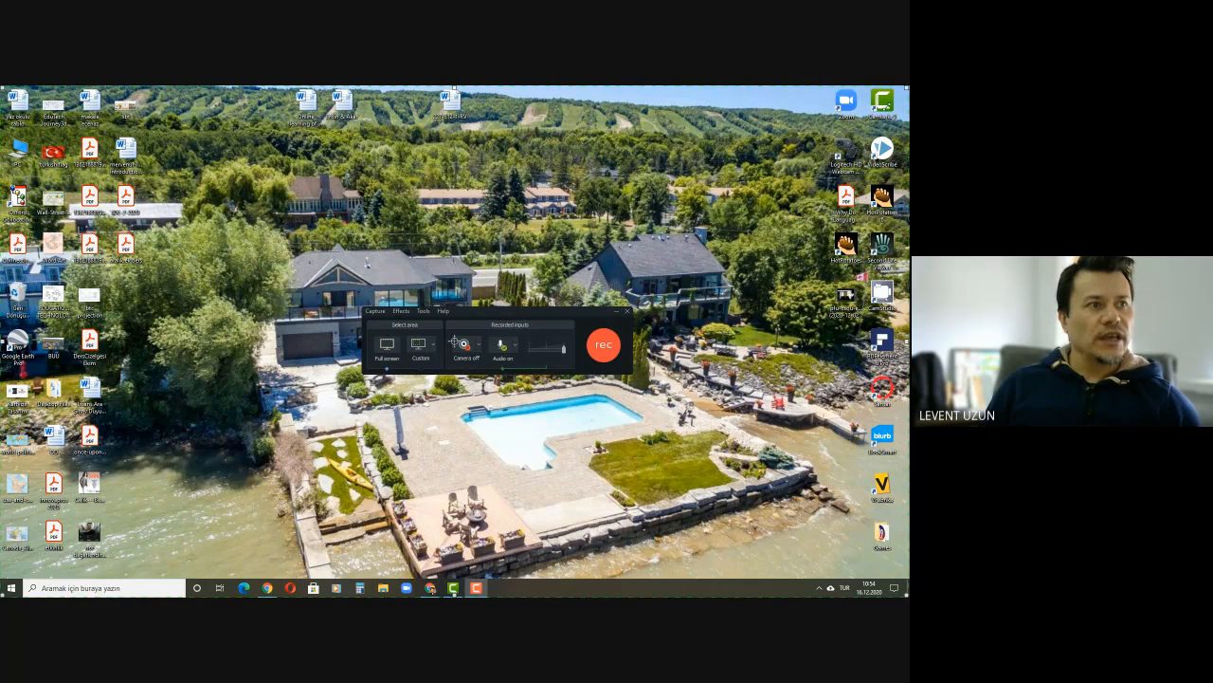
left_click_drag(765, 208, 827, 136)
left_click_drag(413, 364, 414, 350)
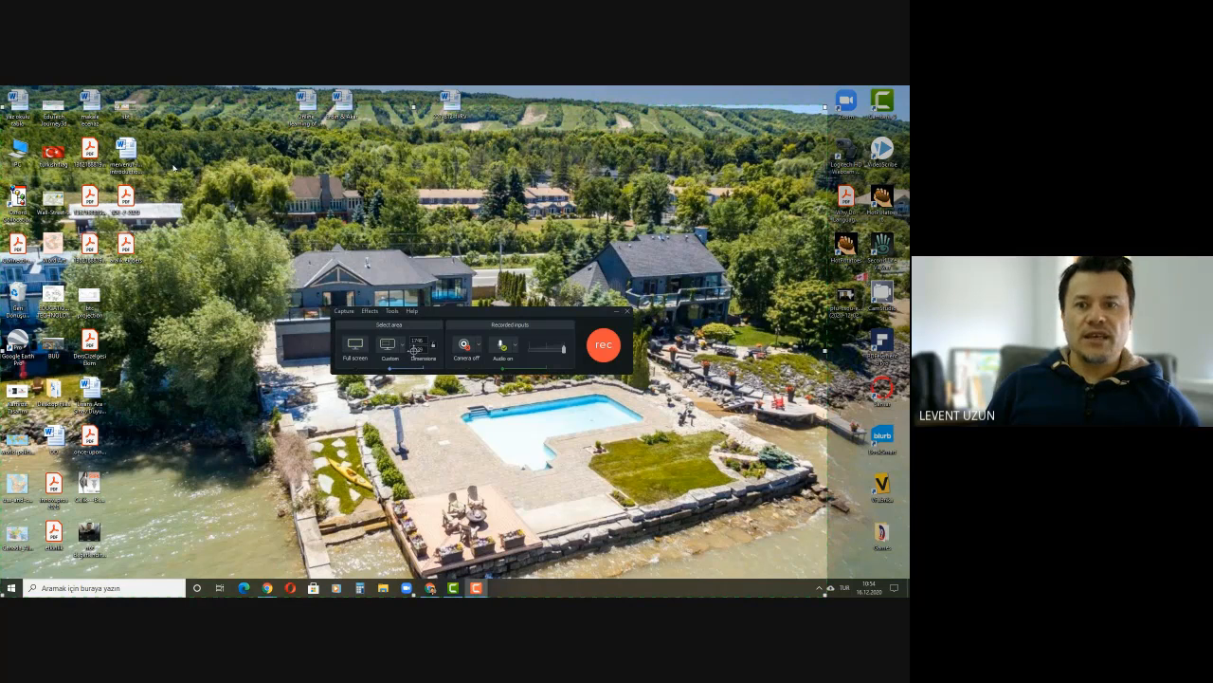
left_click_drag(2, 594, 146, 560)
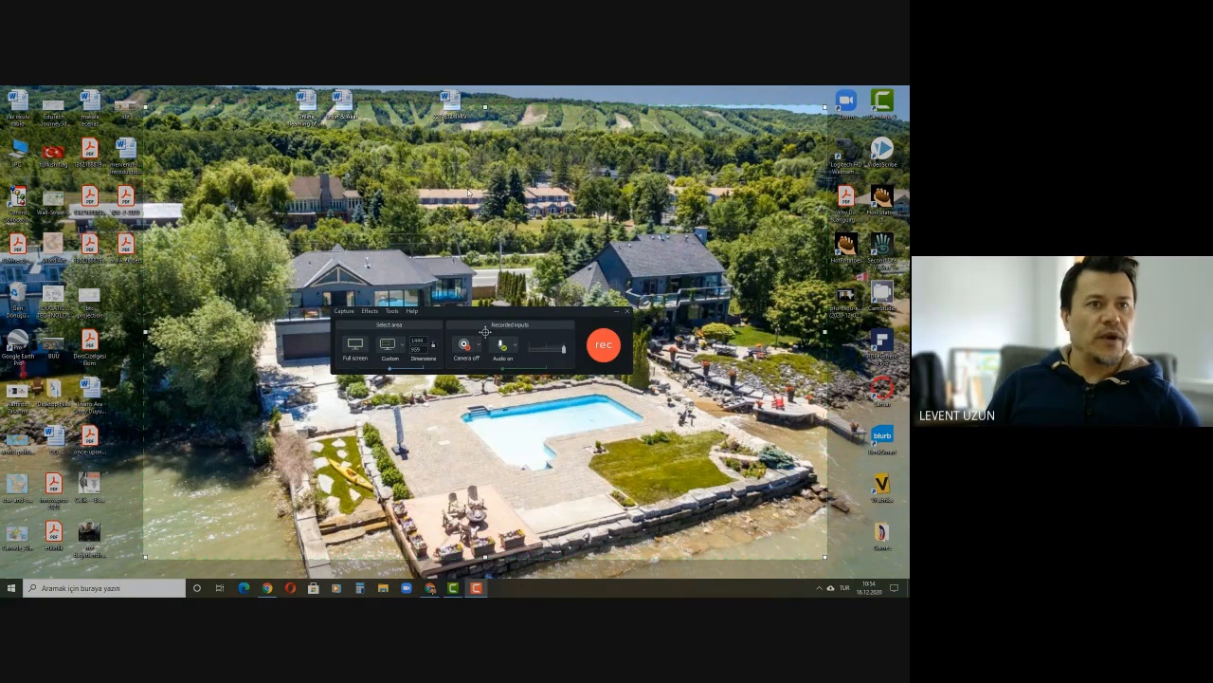
left_click_drag(485, 105, 486, 131)
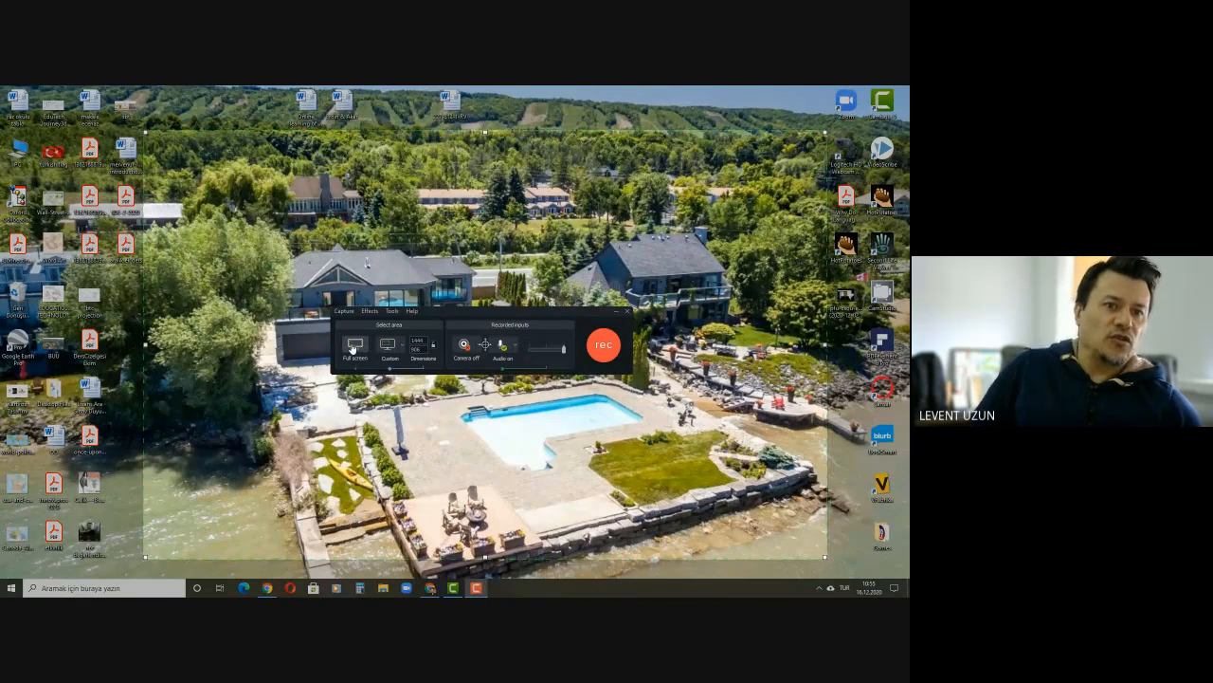
left_click(353, 347)
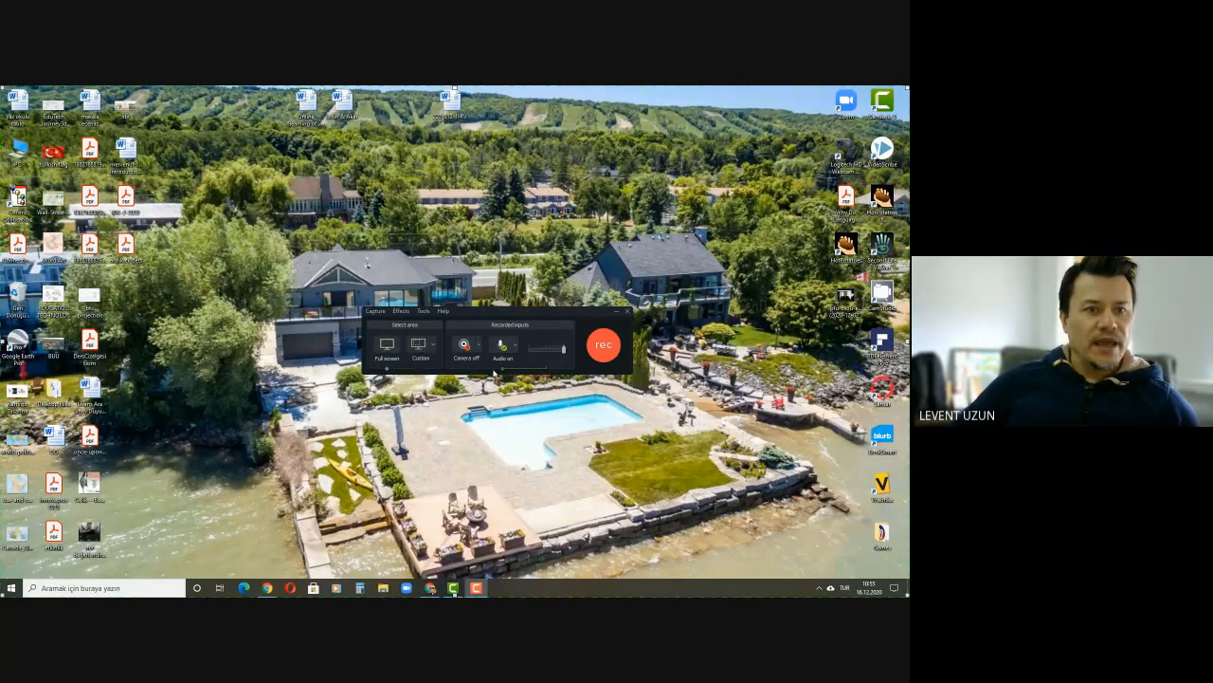
- Look through the recorder's effects and tools options and close them without changing anything
left_click(405, 313)
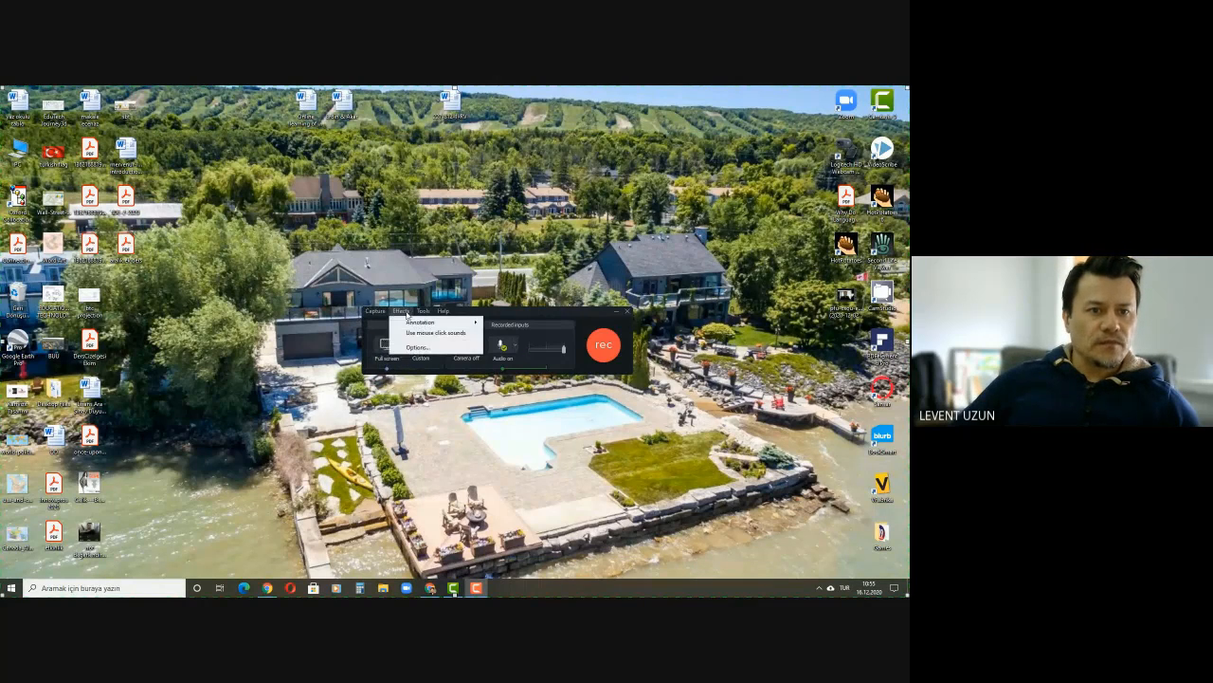
mouse_move(410, 323)
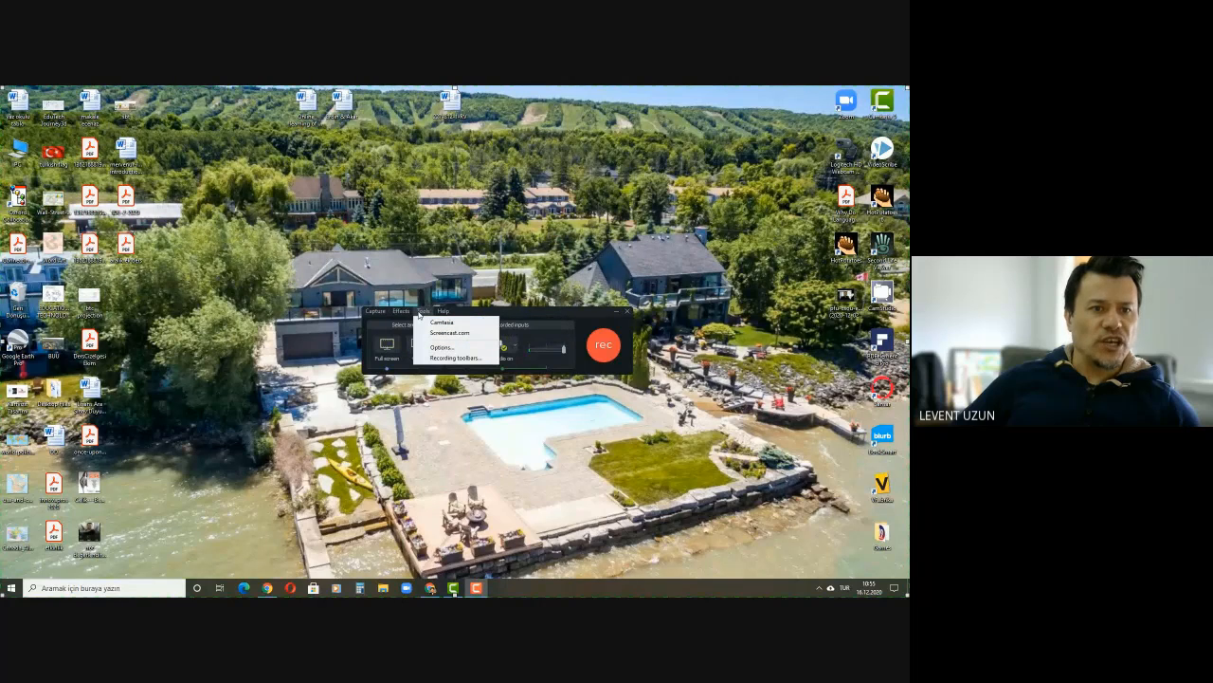
left_click(540, 316)
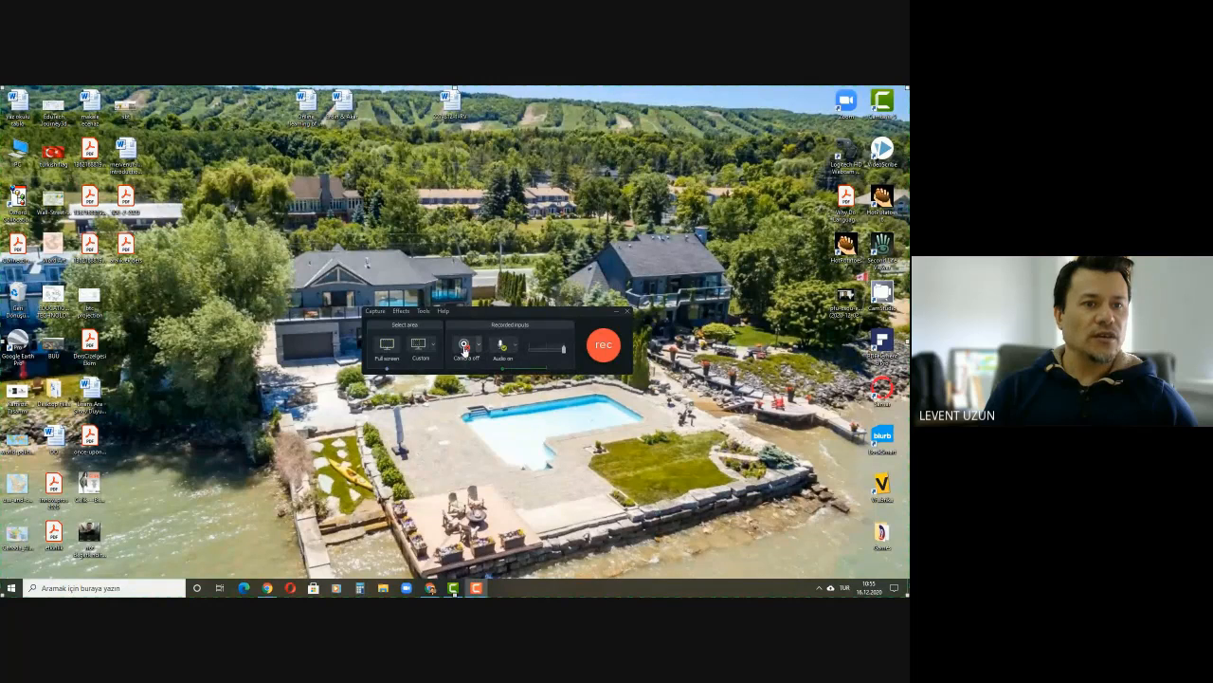
- Check the recorder's camera sources and start a full-screen recording with the camera off and audio on
left_click(464, 346)
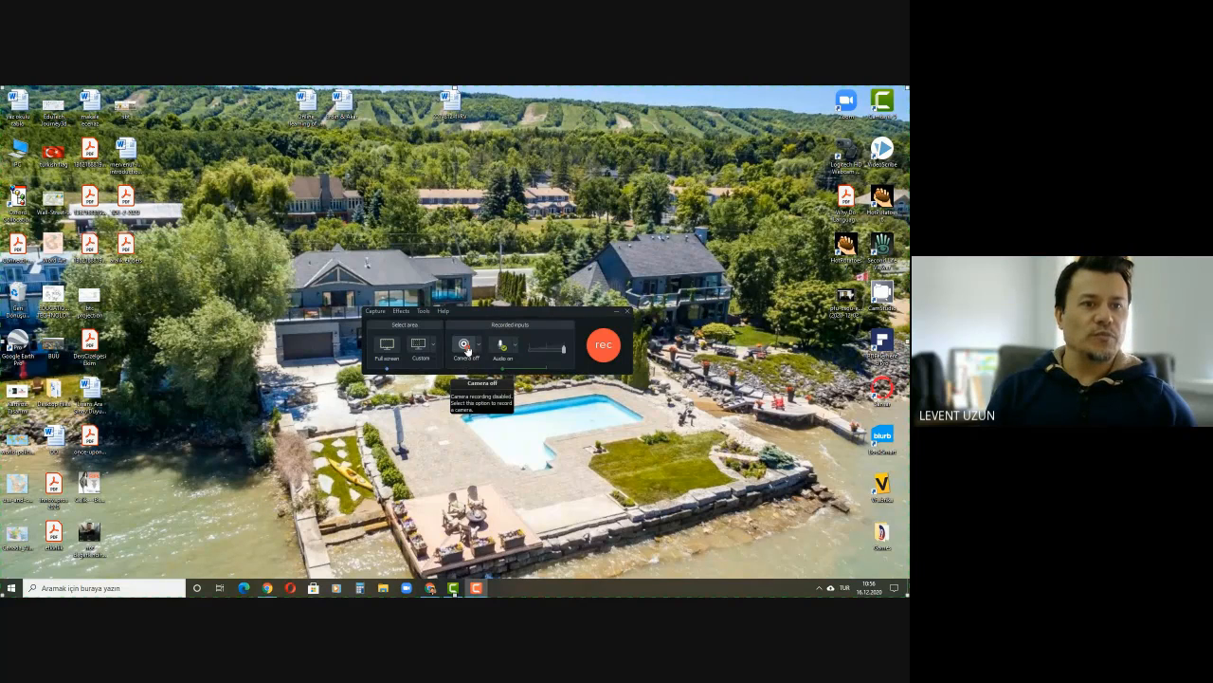
left_click(480, 347)
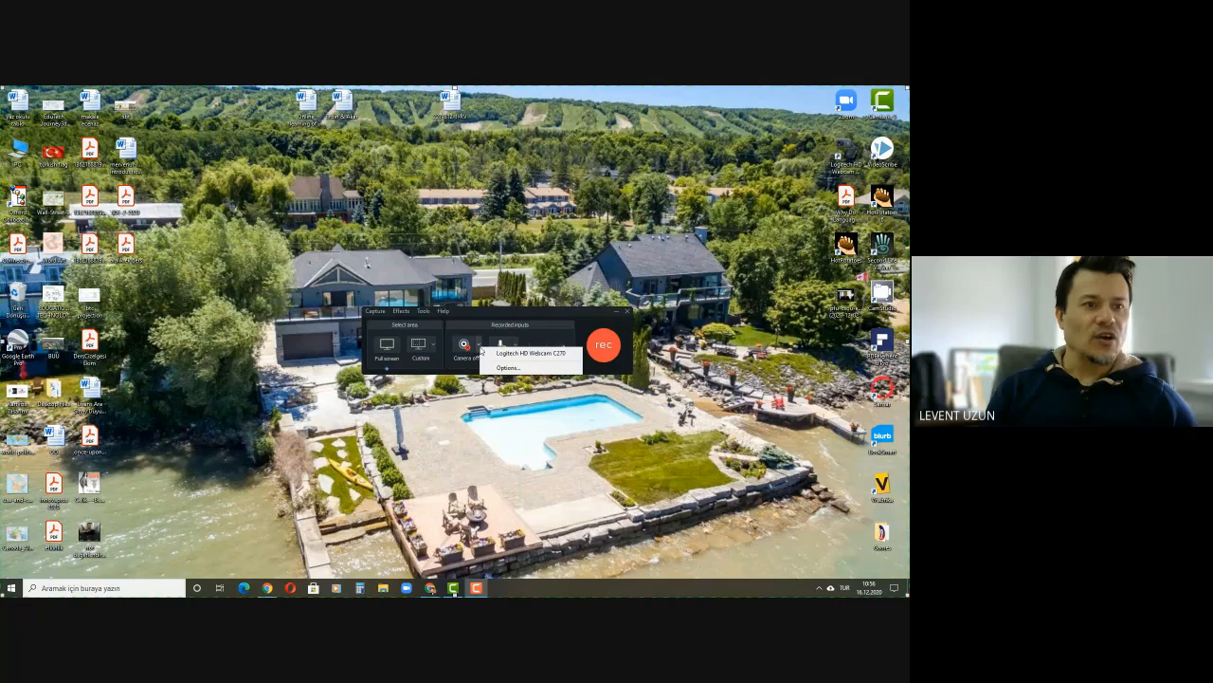
left_click(502, 354)
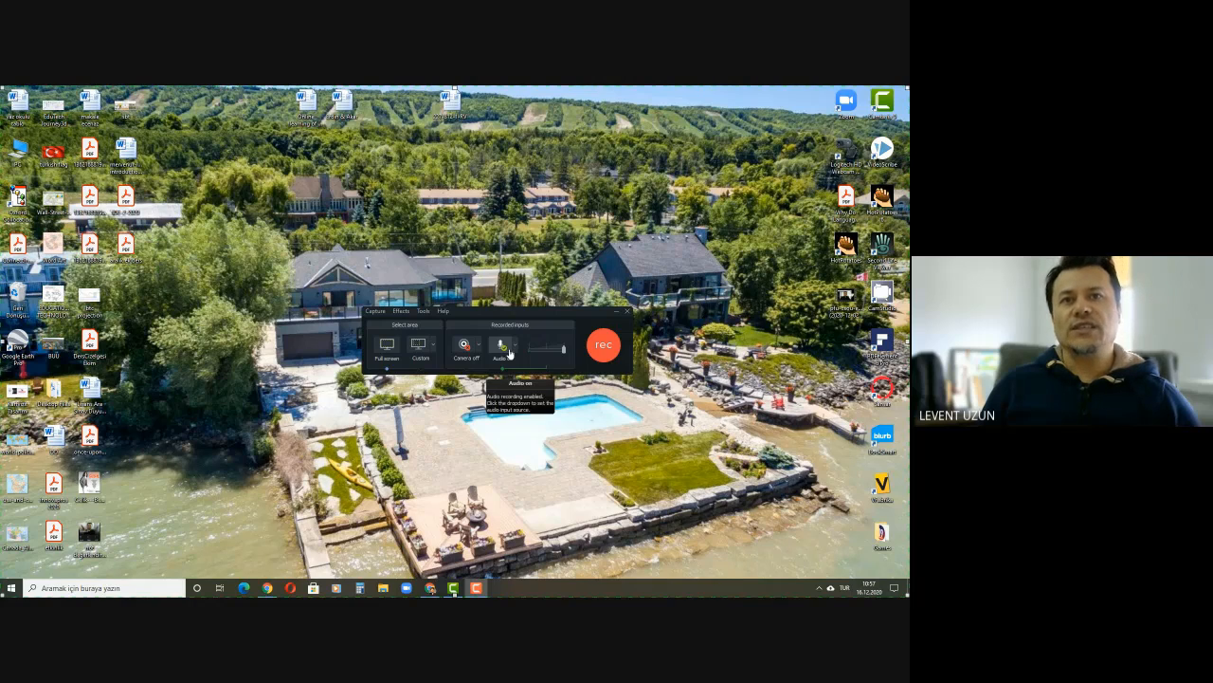
left_click_drag(551, 310, 731, 126)
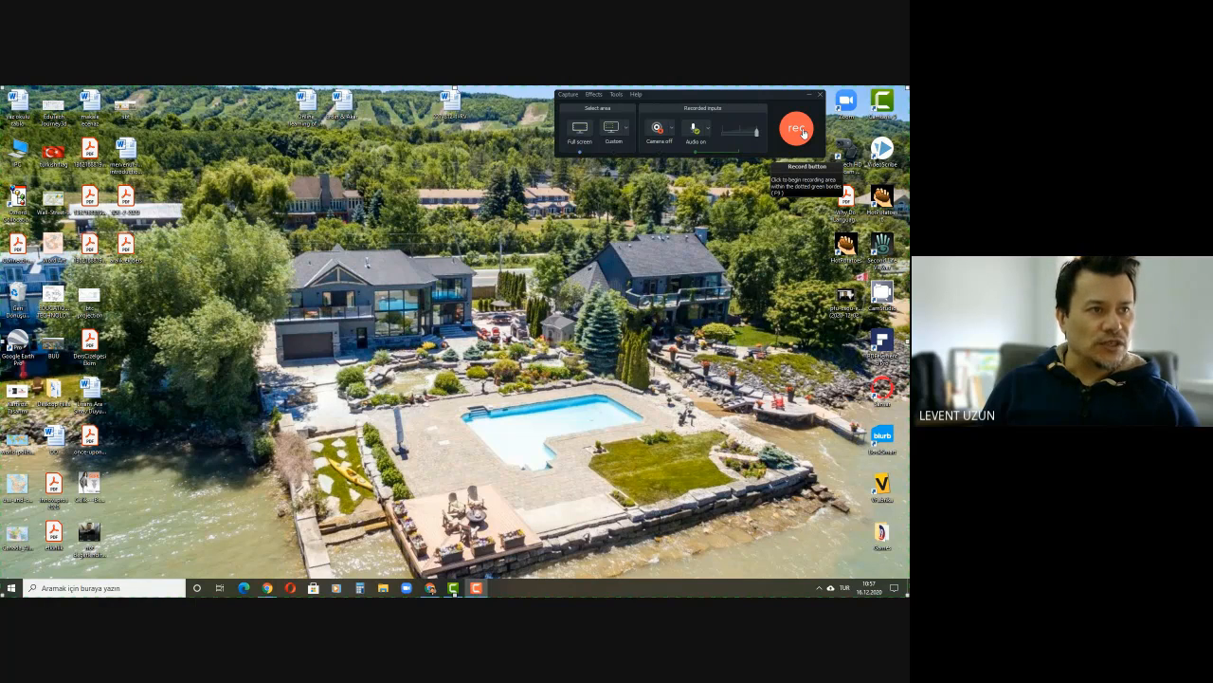
left_click(801, 130)
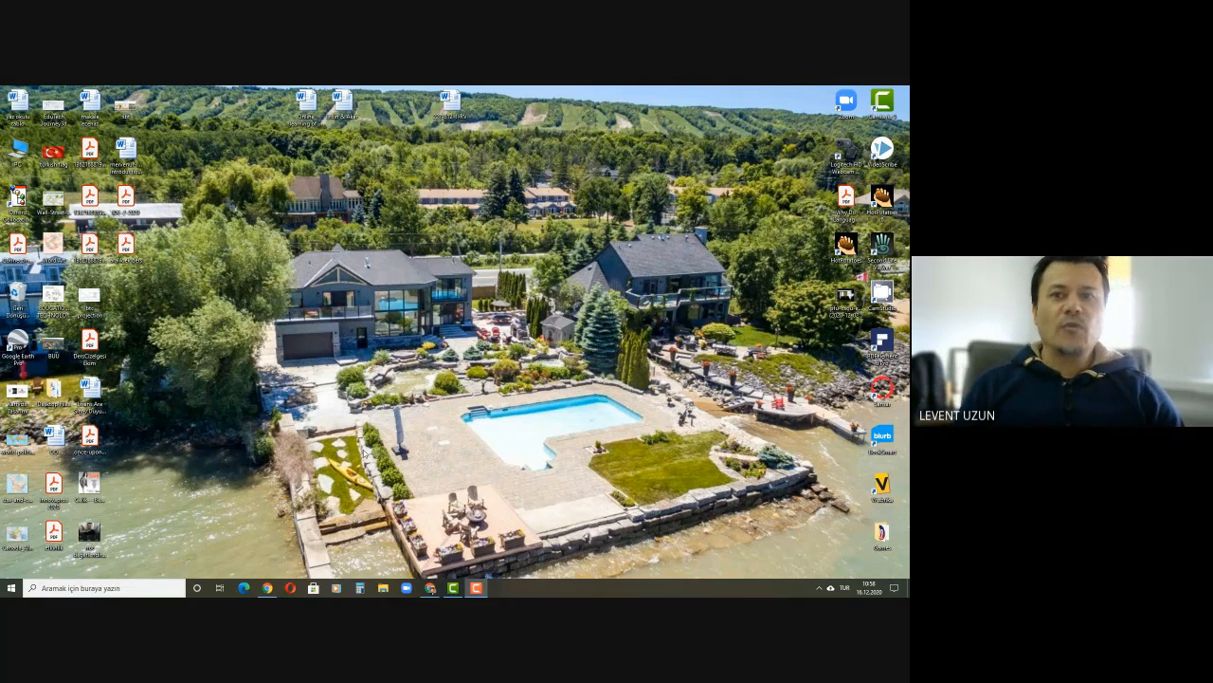
- Open the picture Word Art.jpeg from the desktop and narrow its window to the right-hand part of the desktop
double_click(55, 248)
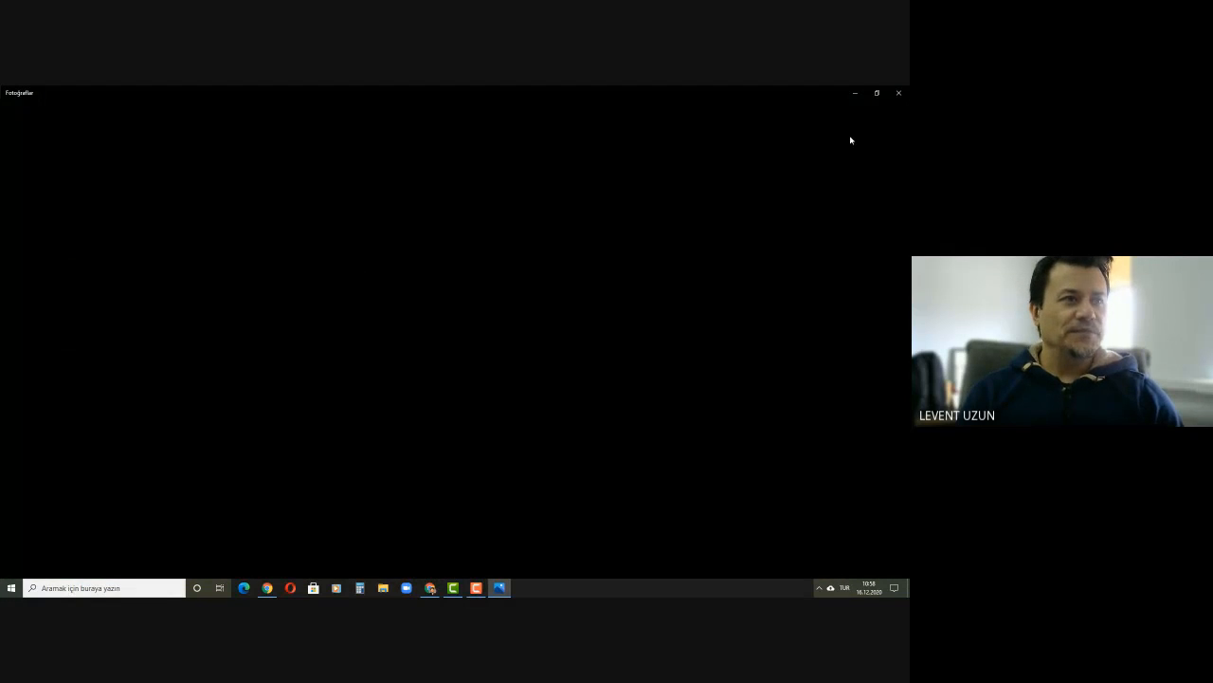
left_click(877, 95)
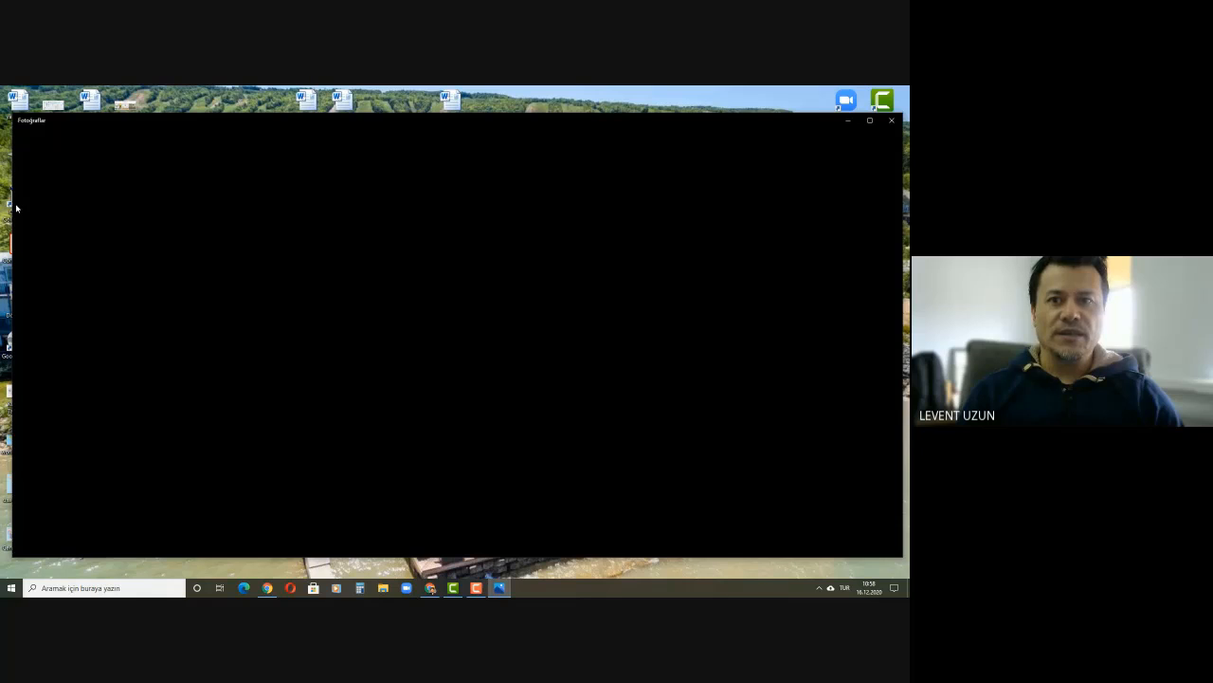
left_click_drag(11, 202, 502, 207)
- Open EDUCATIONAL TECHNOLOGIES.jpg, narrow its window and place it to the left of the Word Art picture
left_click(59, 297)
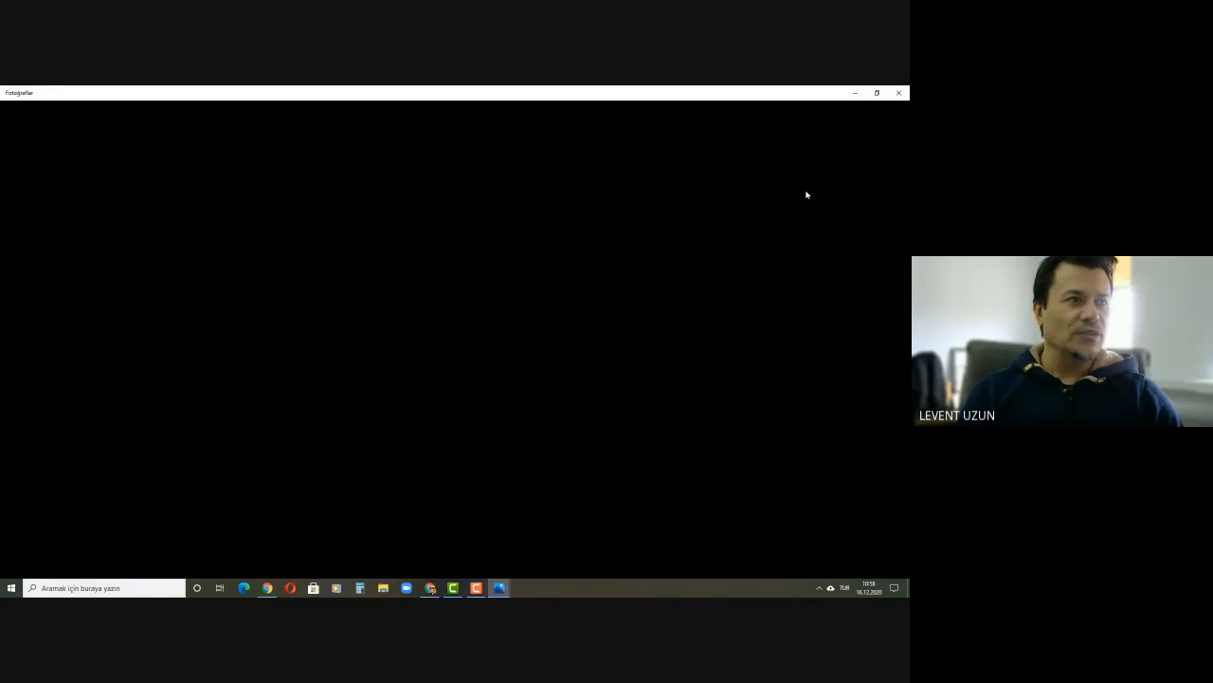
left_click(876, 93)
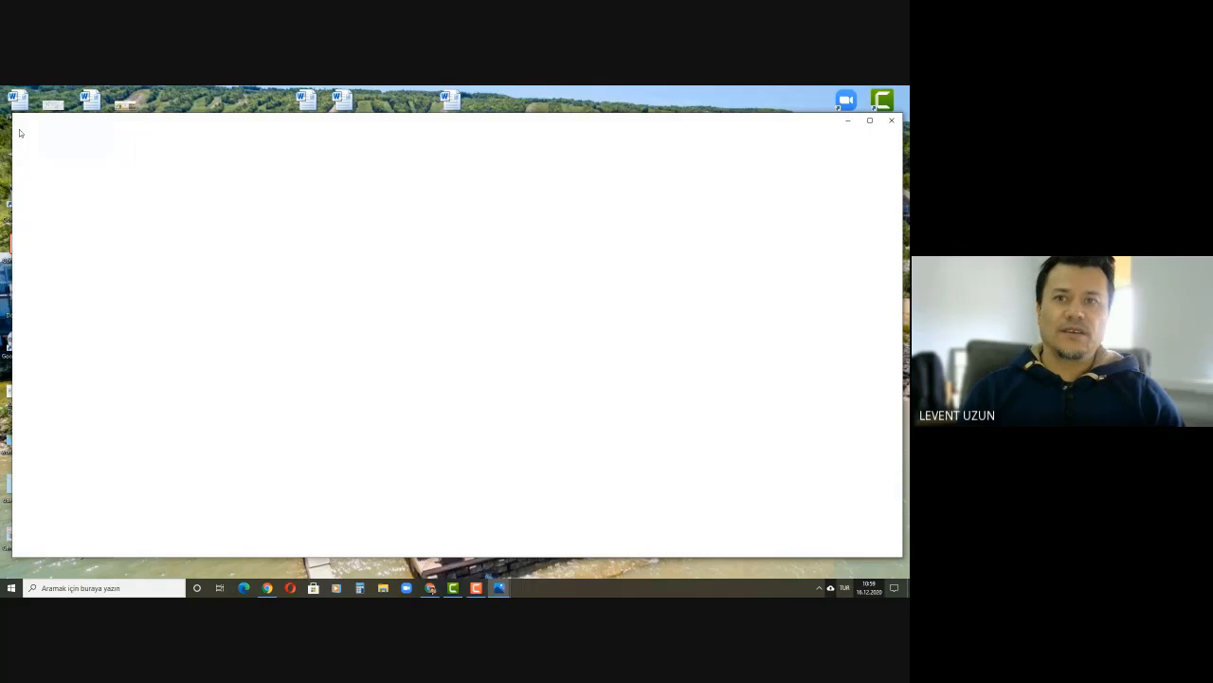
left_click_drag(12, 178, 368, 180)
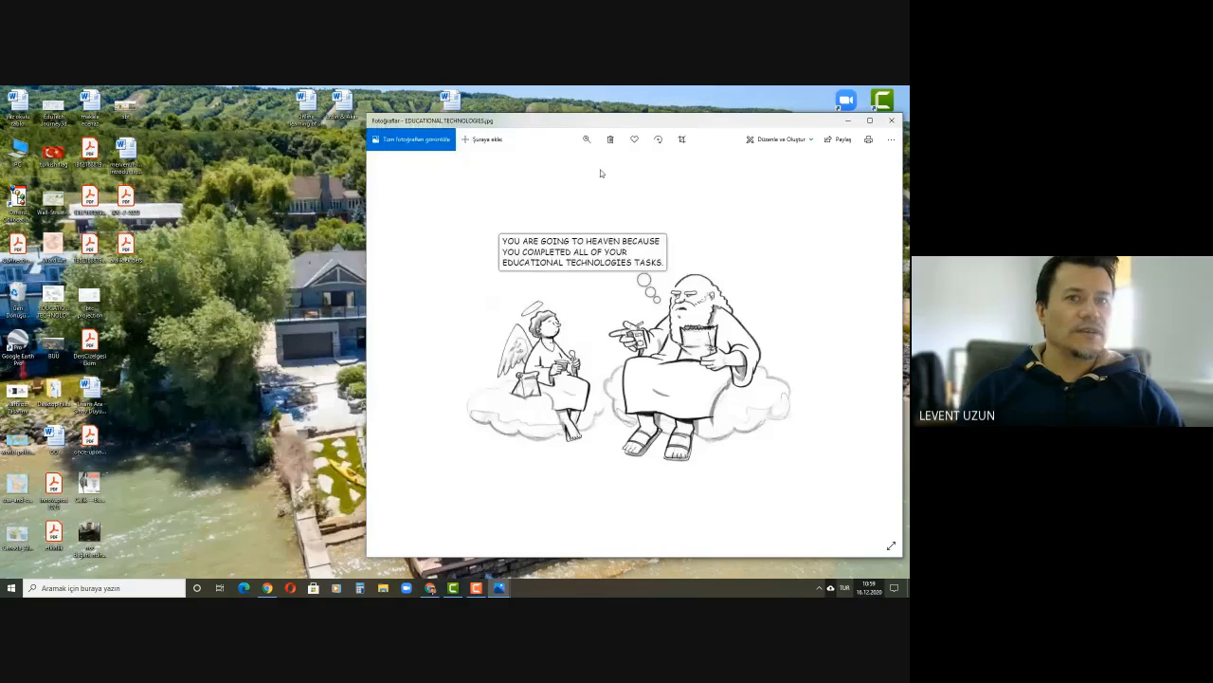
left_click_drag(651, 121, 321, 133)
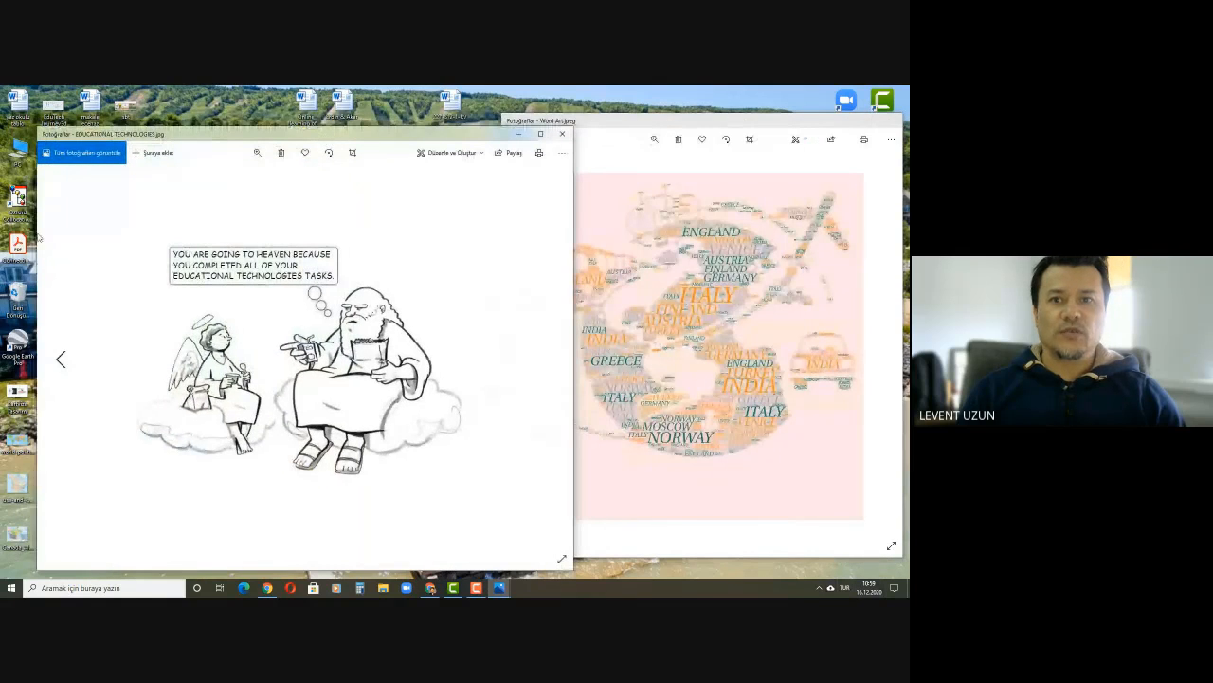
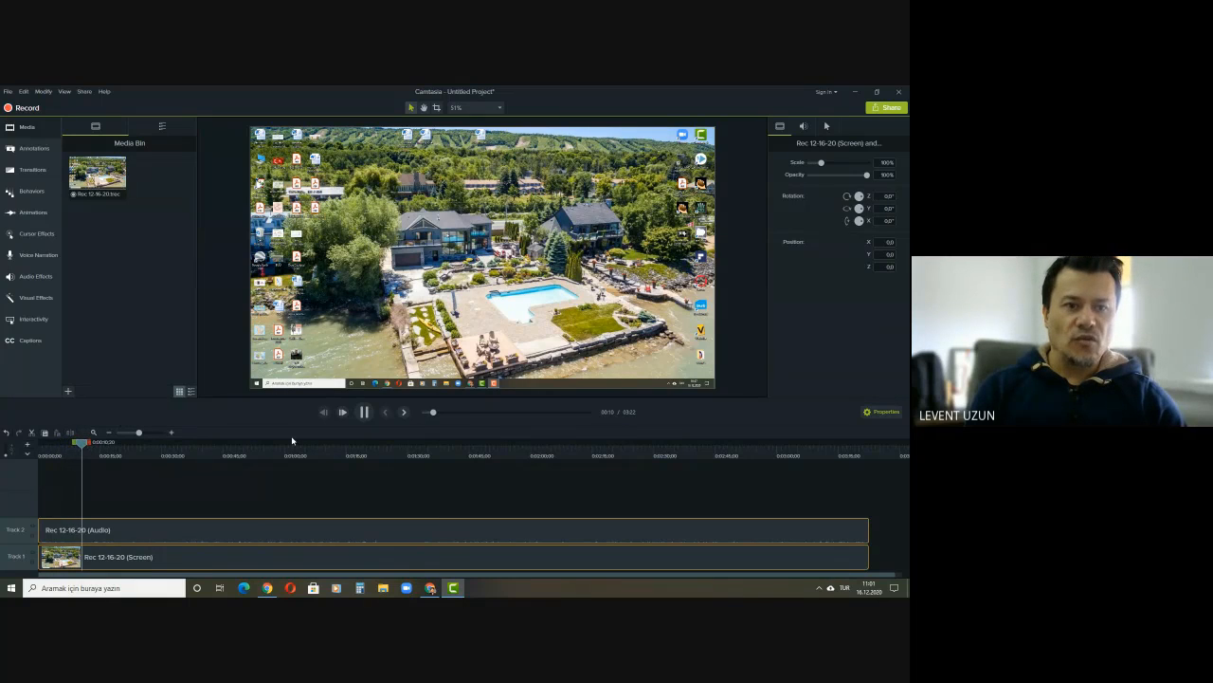
- Return the Camtasia playhead to the start and compare the properties of the screen clip on Track 1 and the audio clip on Track 2
mouse_move(436, 415)
left_mouse_down()
mouse_move(571, 417)
mouse_move(423, 415)
left_mouse_up()
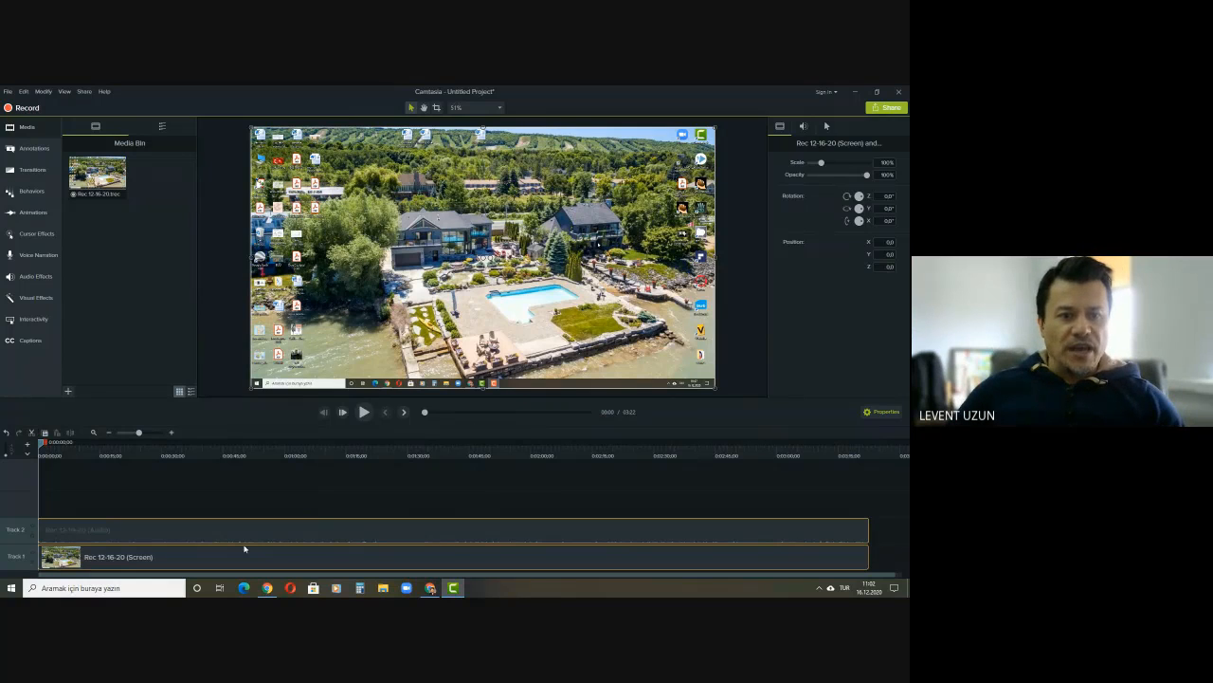
left_click(217, 555)
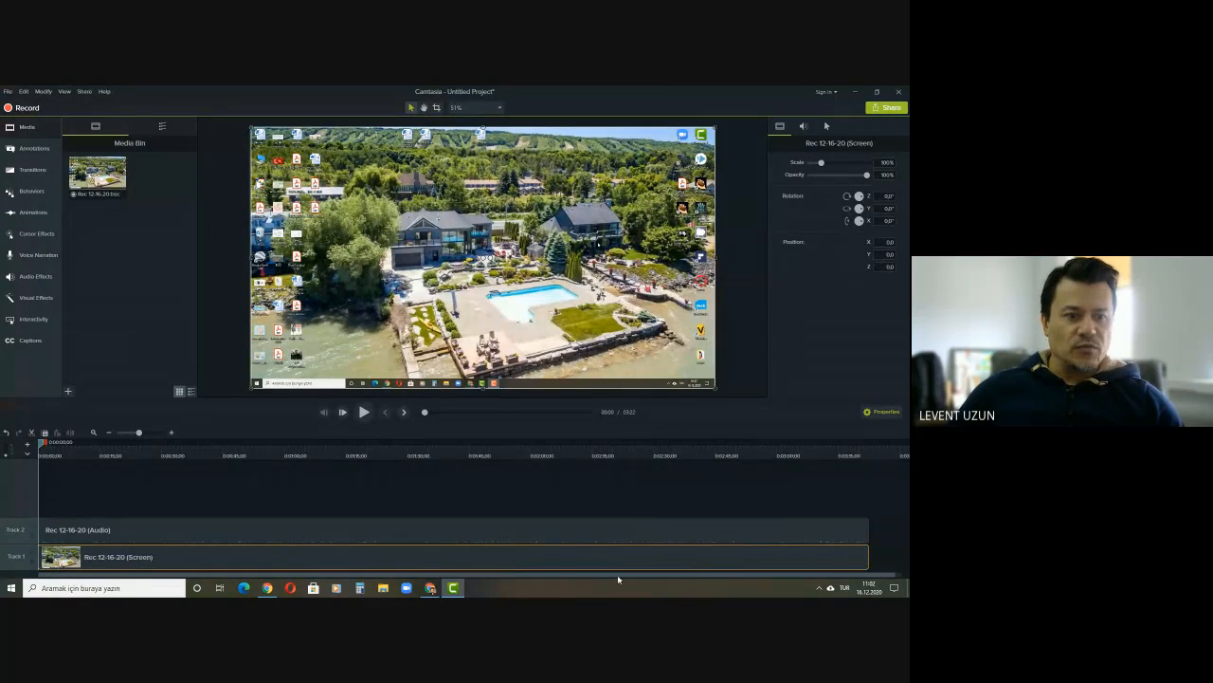
left_click(264, 536)
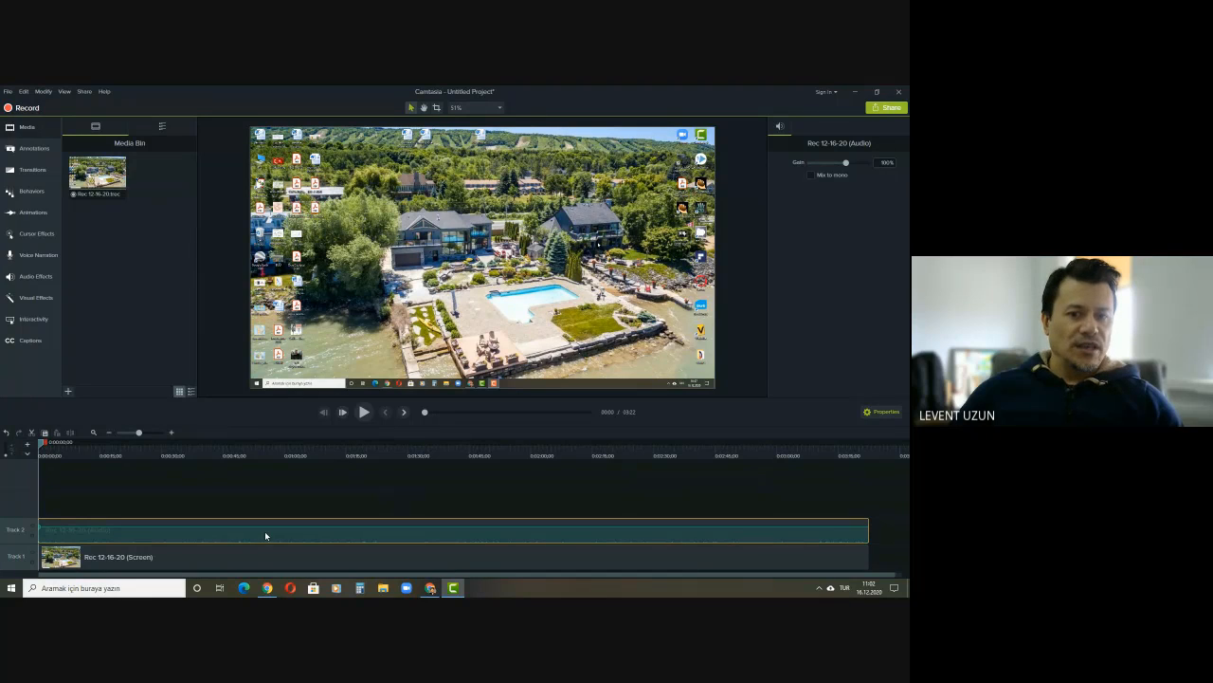
left_click(268, 560)
left_click(280, 533)
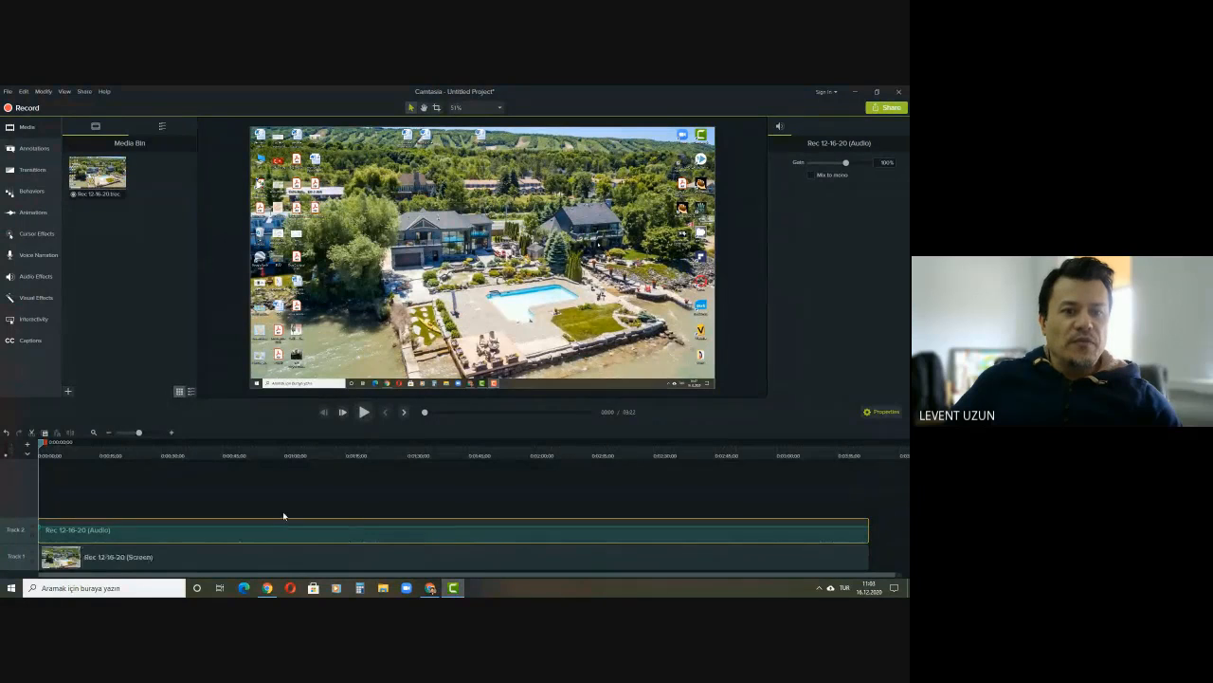
left_click(305, 564)
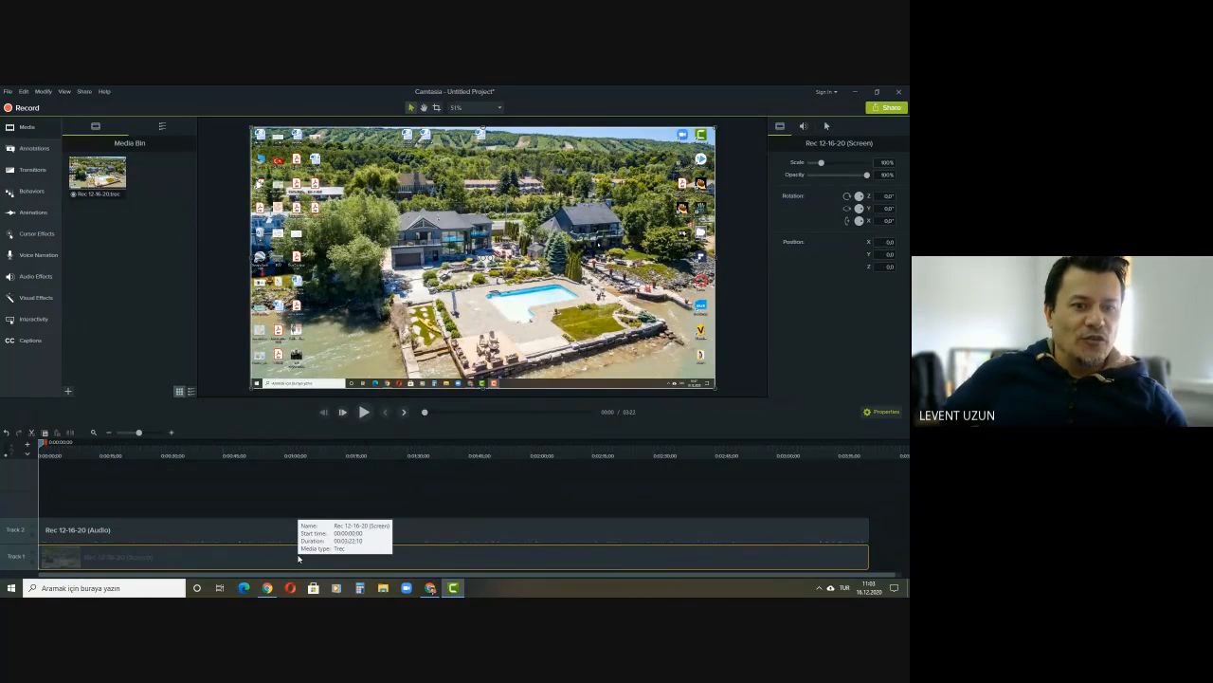
left_click(264, 534)
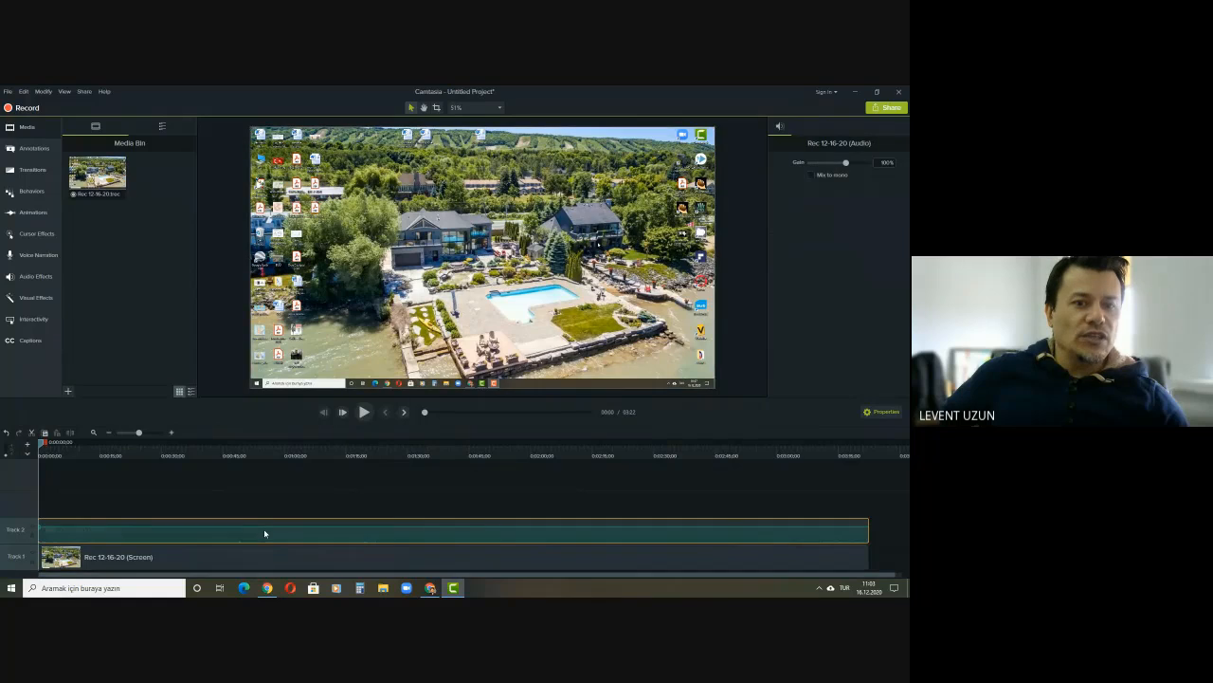
left_click(395, 555)
left_click(387, 534)
left_click(383, 555)
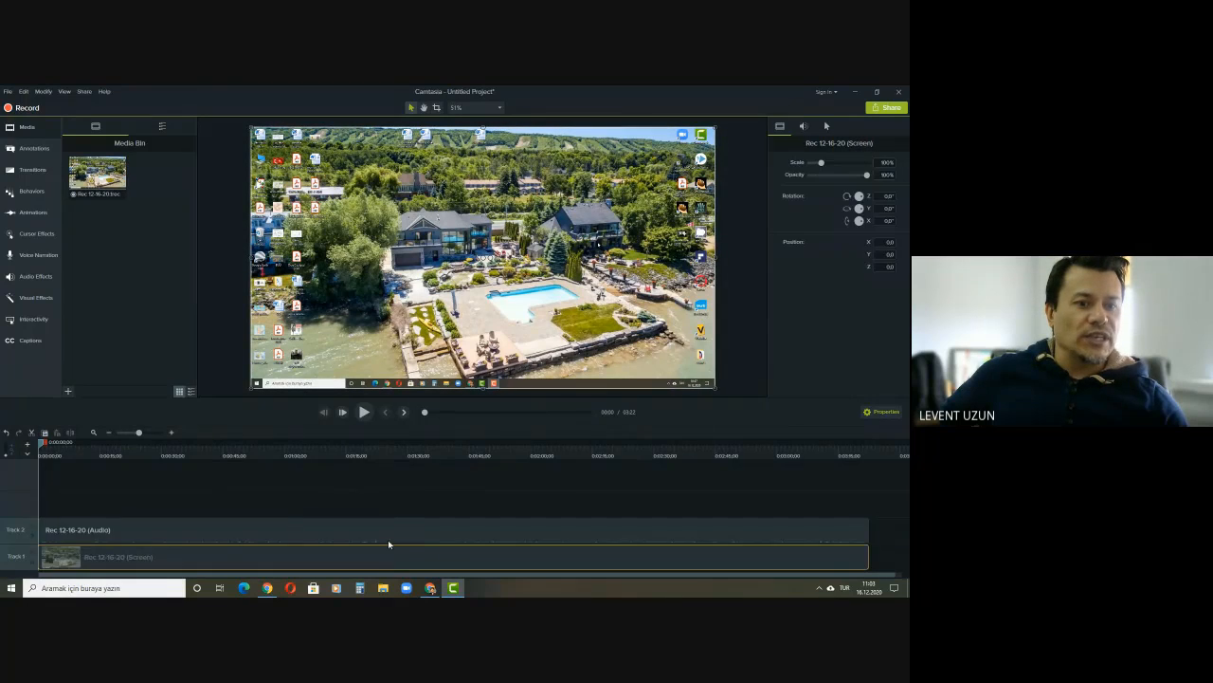
- Review the commands available for the audio clip and the screen clip, and deselect both without applying any
left_click(392, 531)
right_click(390, 526)
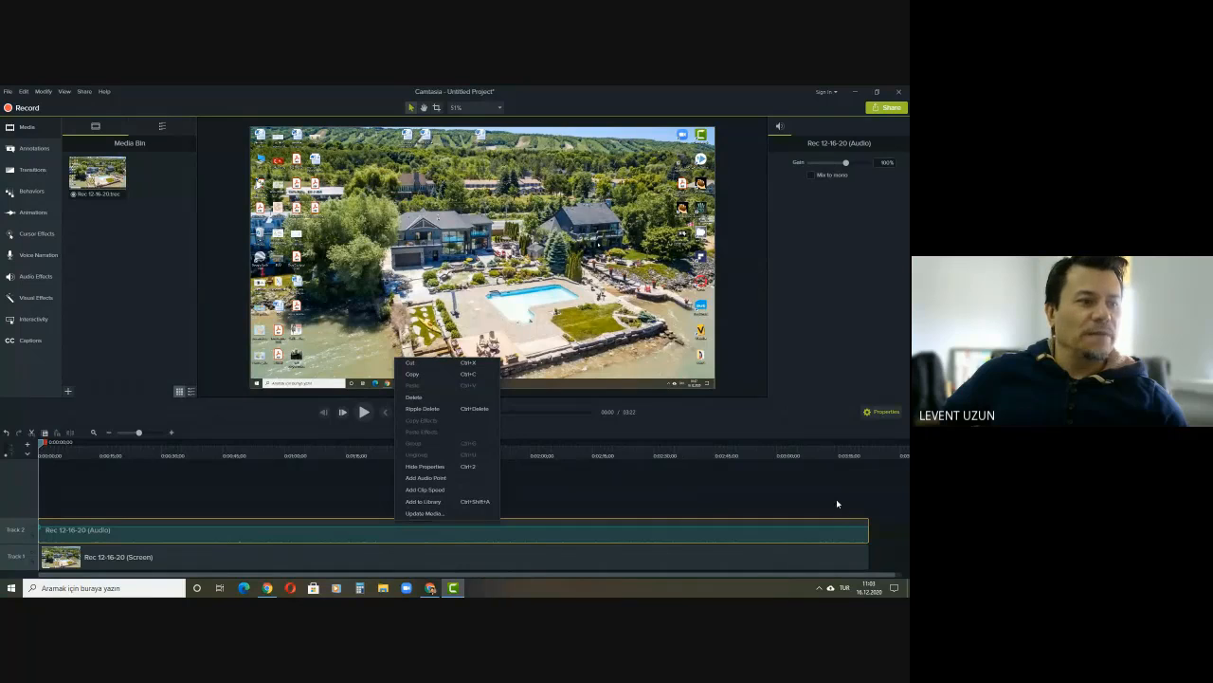
left_click(380, 567)
right_click(380, 566)
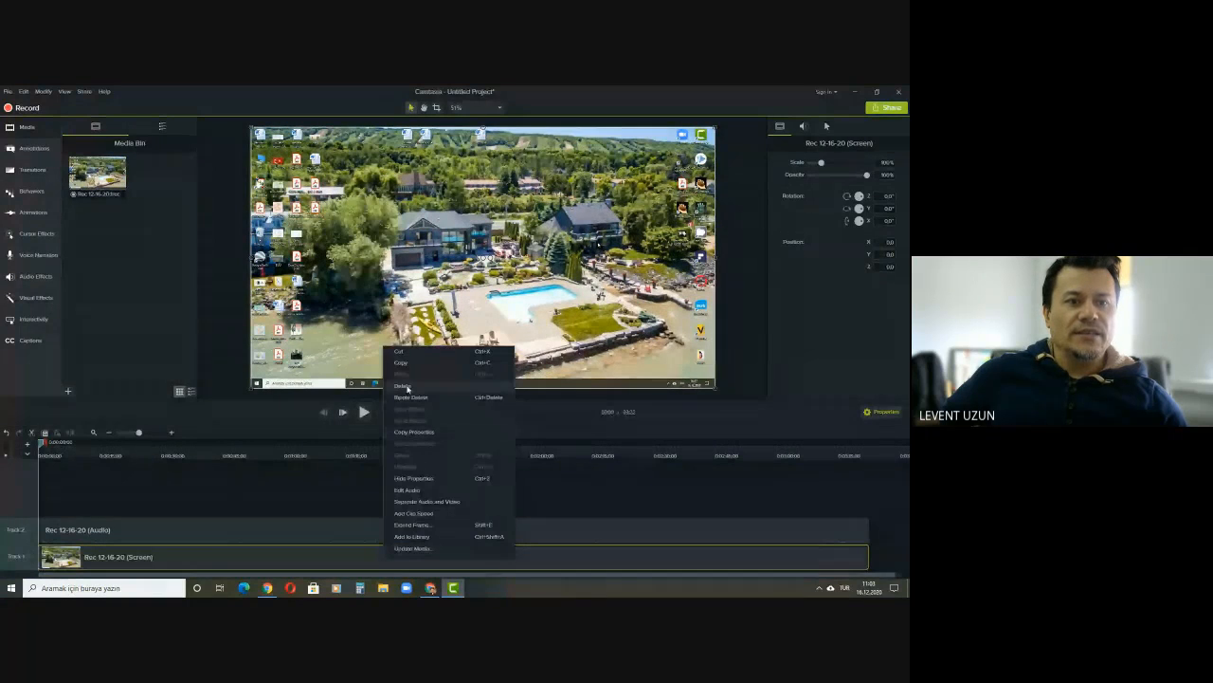
left_click(309, 512)
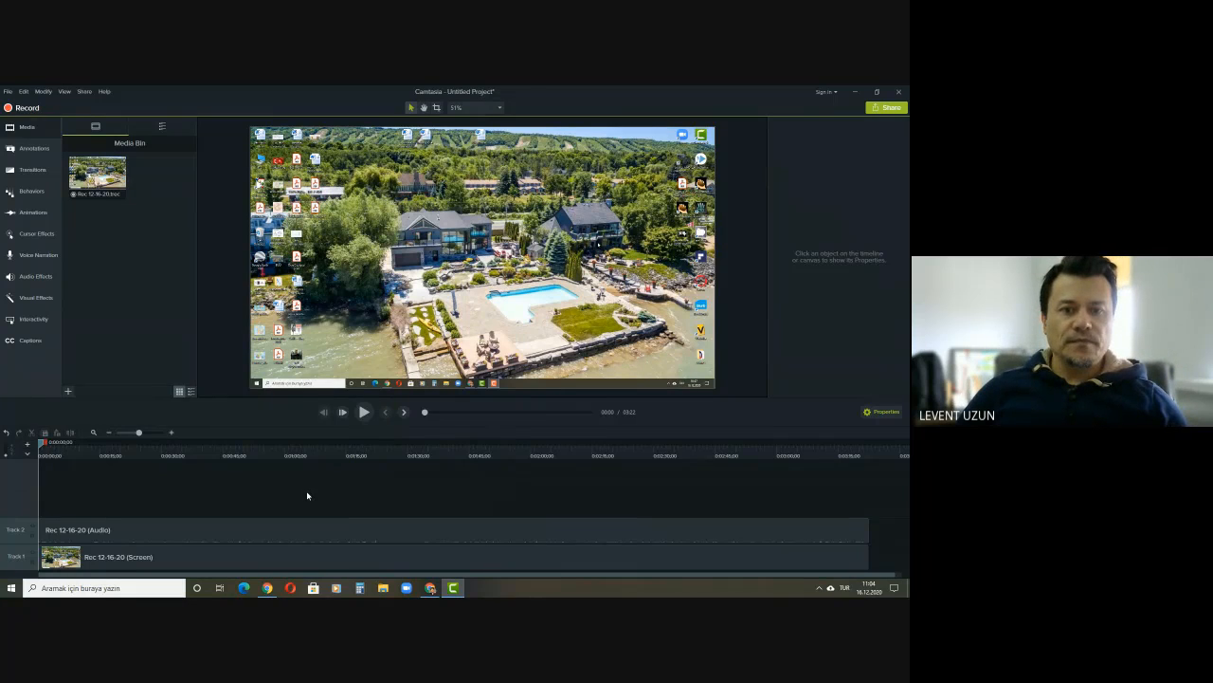
- Play the recording to about 0:42 and add a blue rectangle text callout from all styles, centred above the pool
left_click(366, 414)
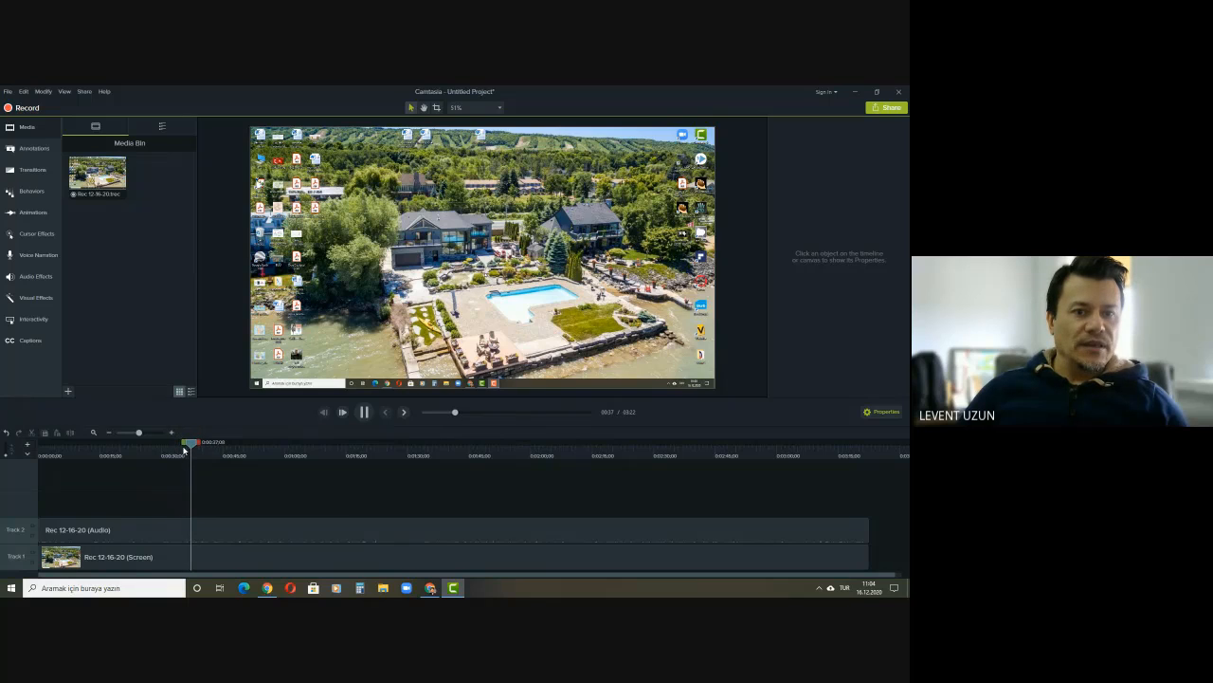
left_click(364, 413)
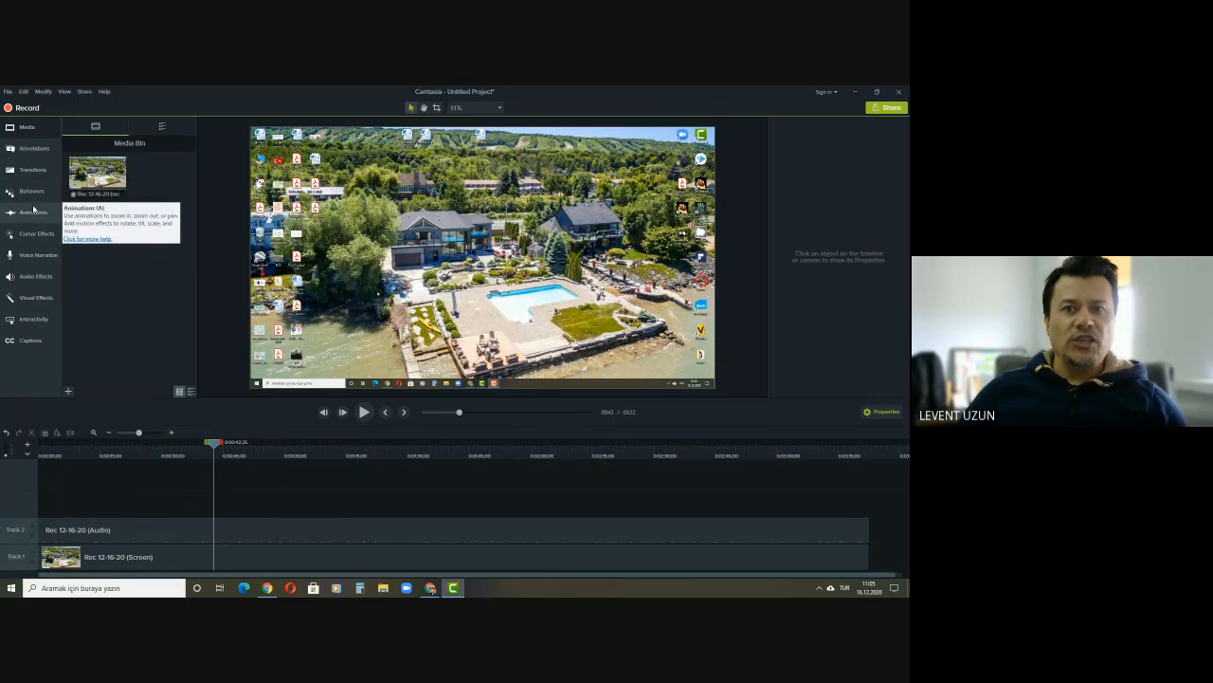
left_click(35, 152)
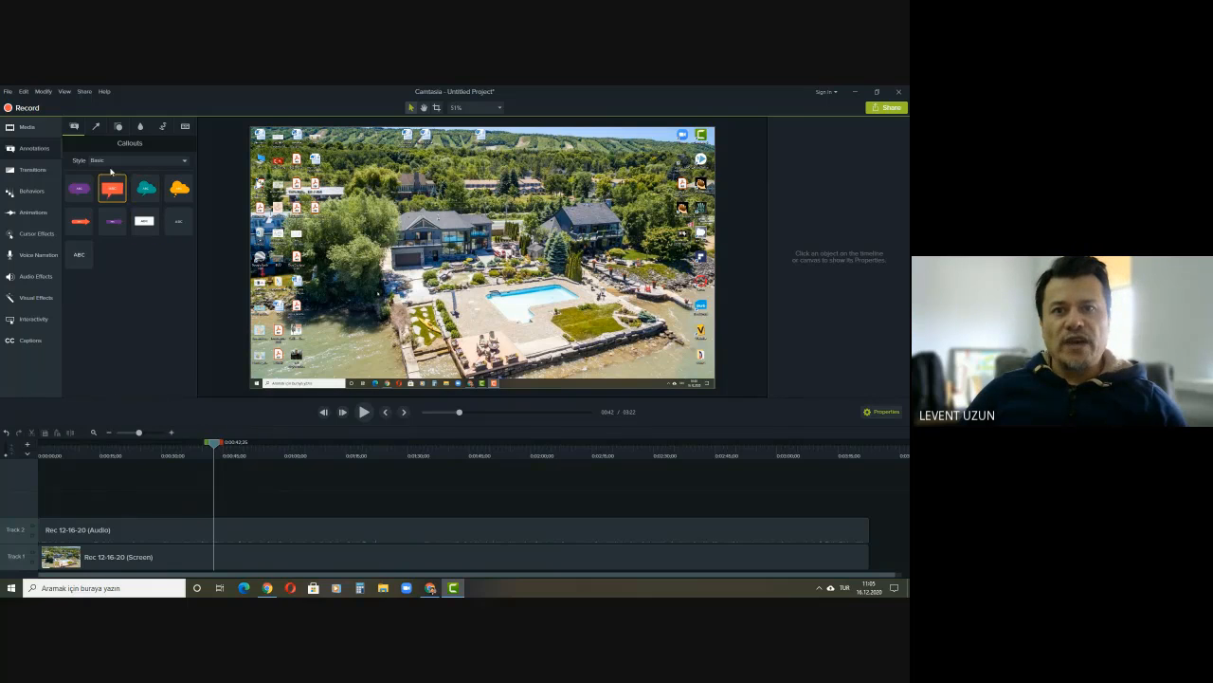
left_click(182, 162)
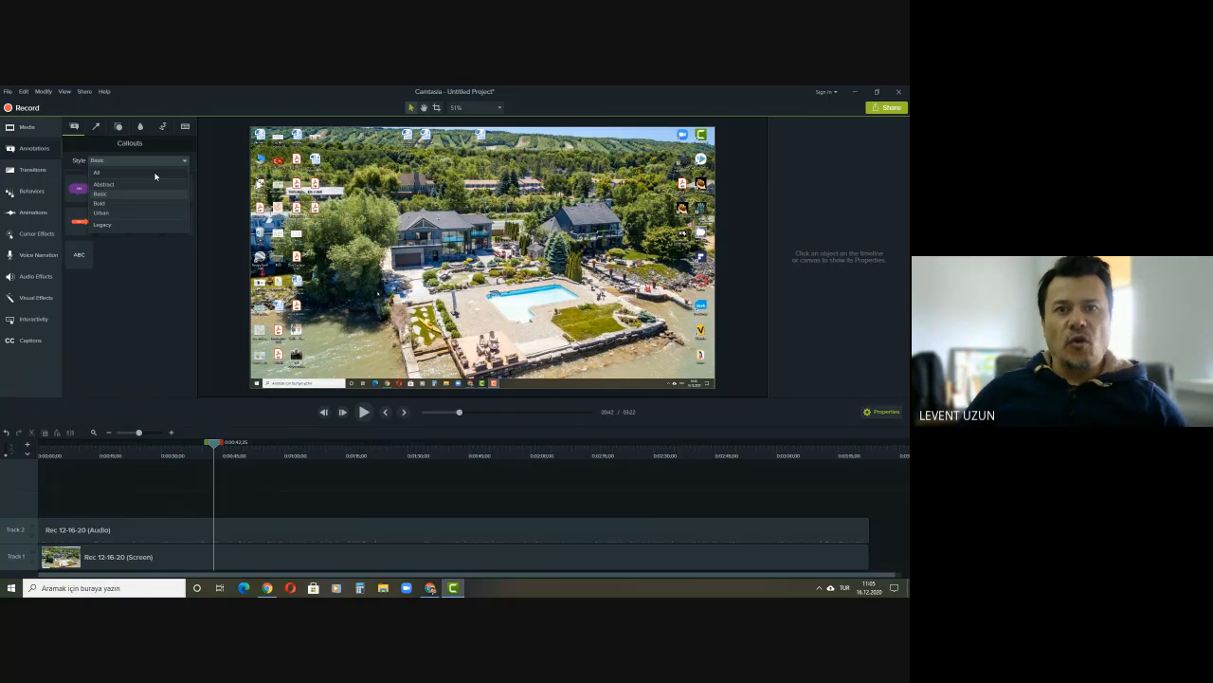
left_click(155, 173)
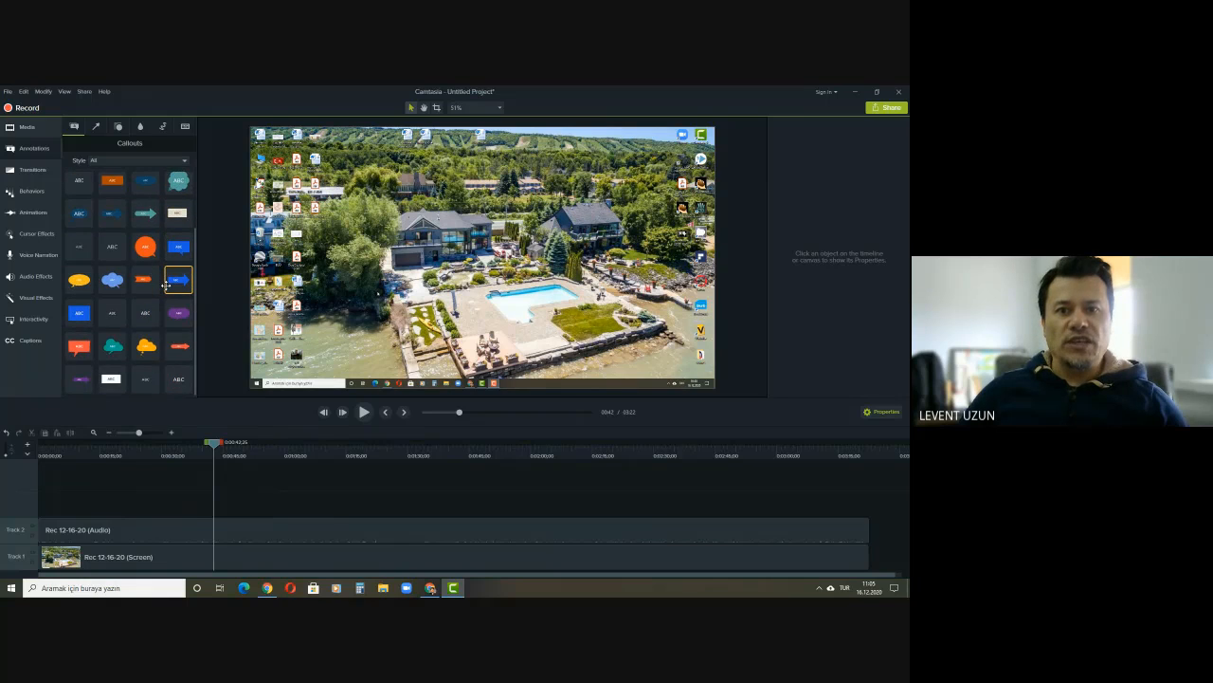
scroll(166, 284, "up", 1)
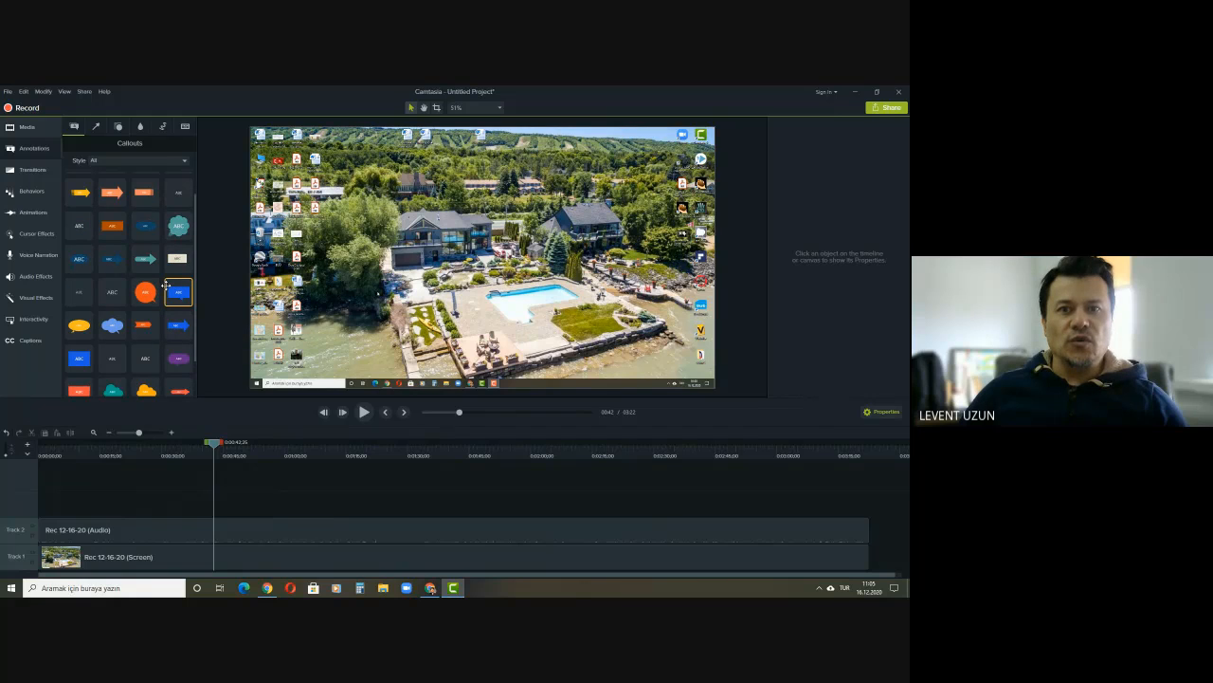
scroll(166, 284, "down", 1)
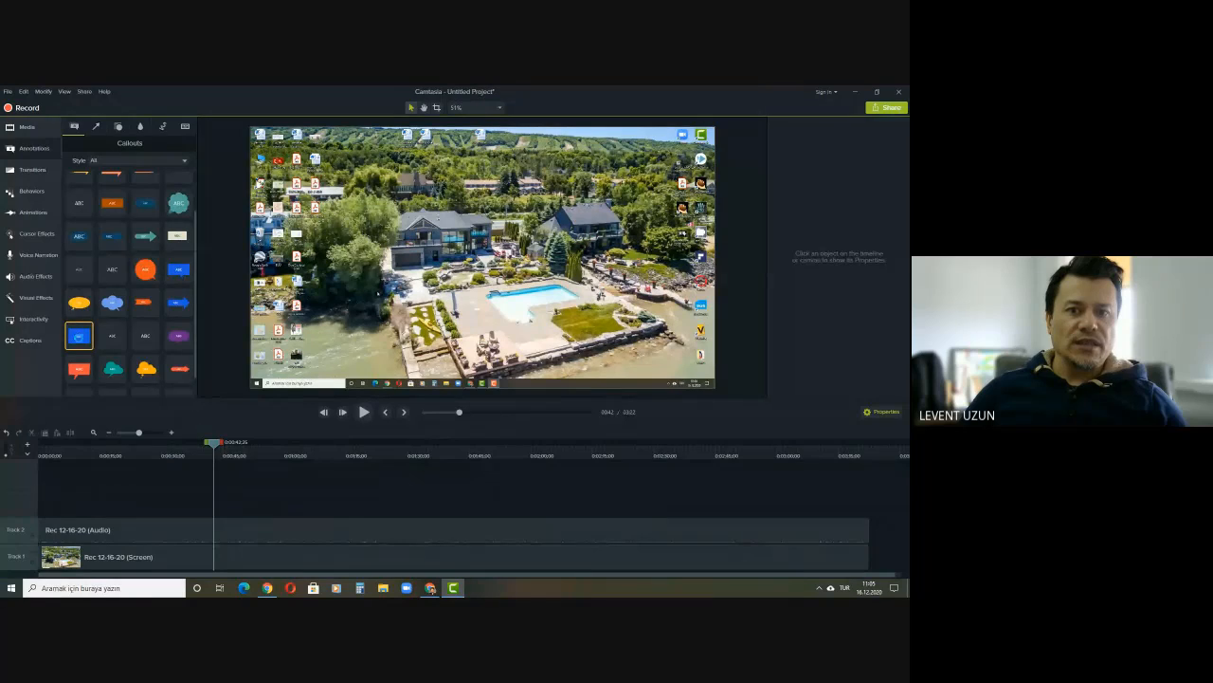
left_click_drag(79, 336, 490, 306)
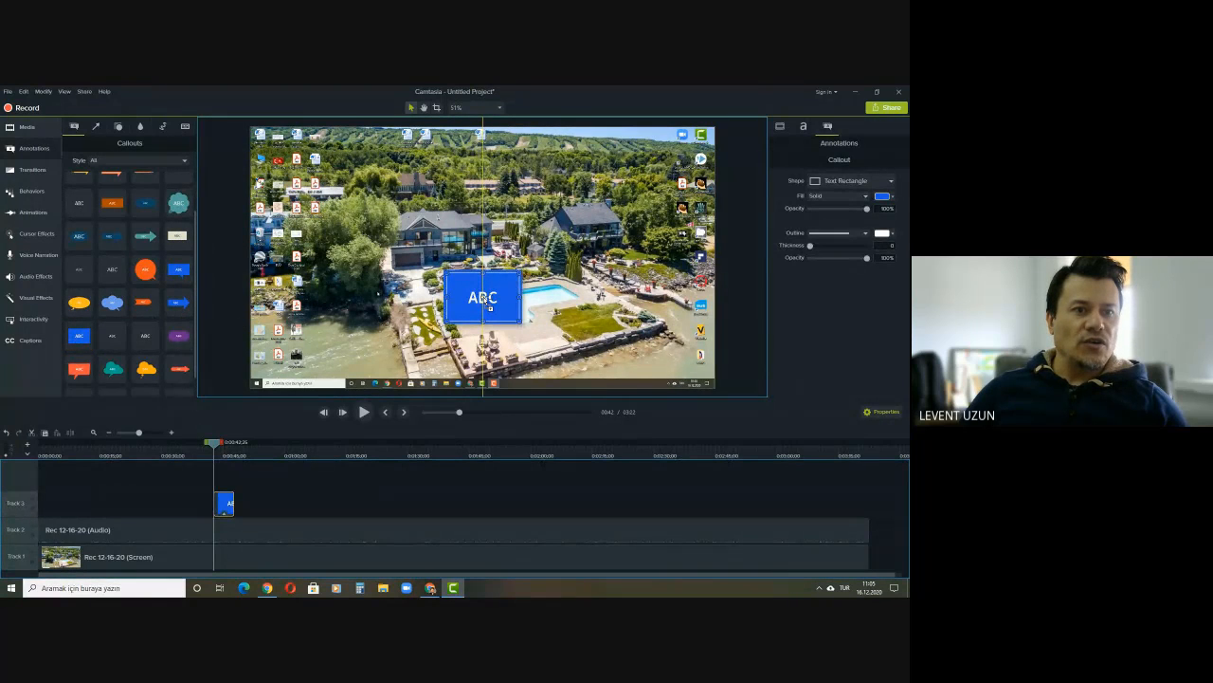
left_click_drag(490, 306, 483, 242)
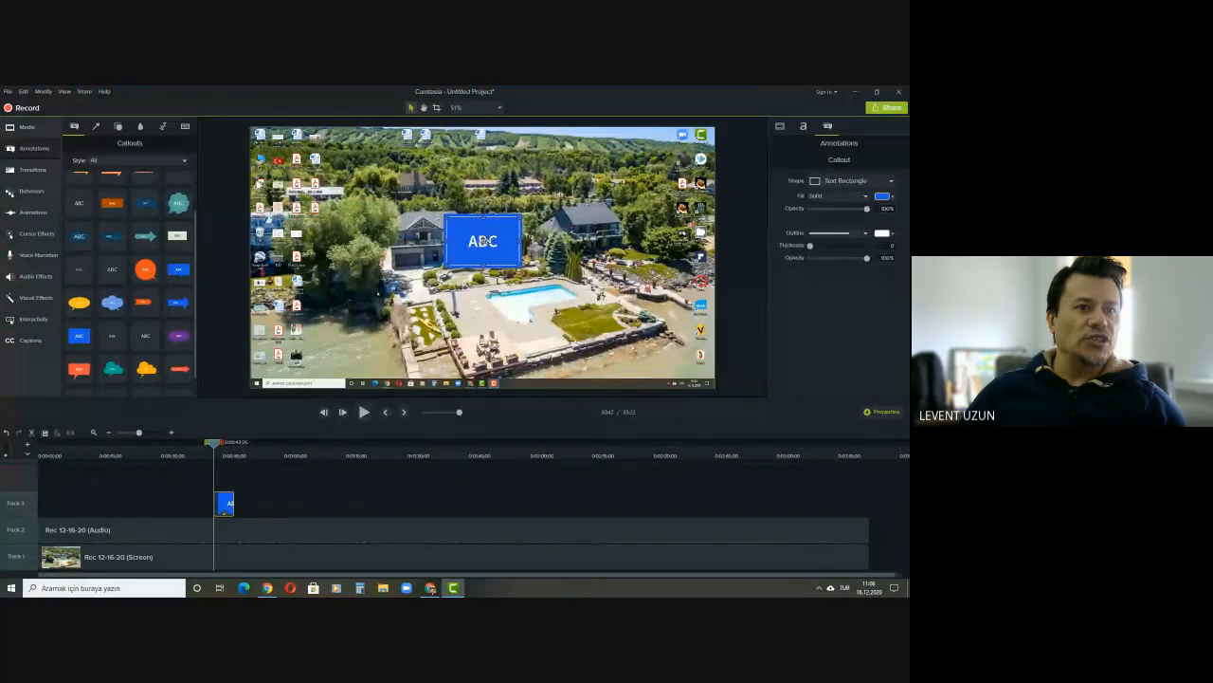
- Replace the blue callout's placeholder text with "Example", "ScreenRecording" and "Tutorial" on separate lines
double_click(484, 241)
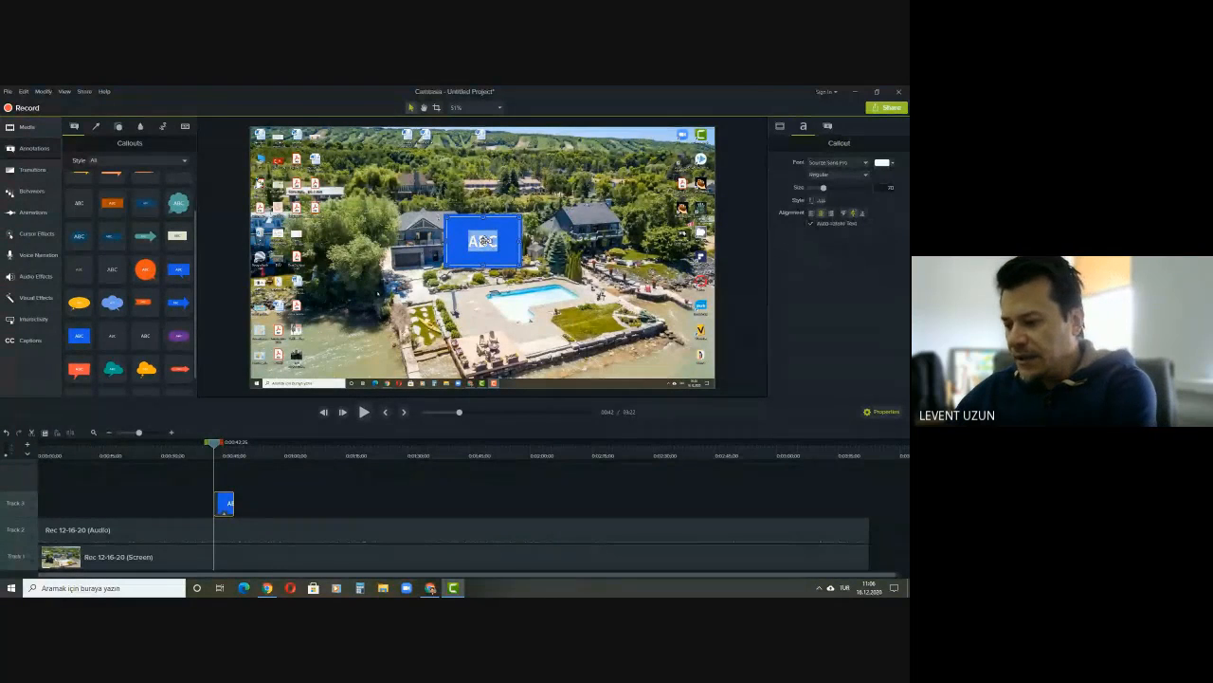
type("Example")
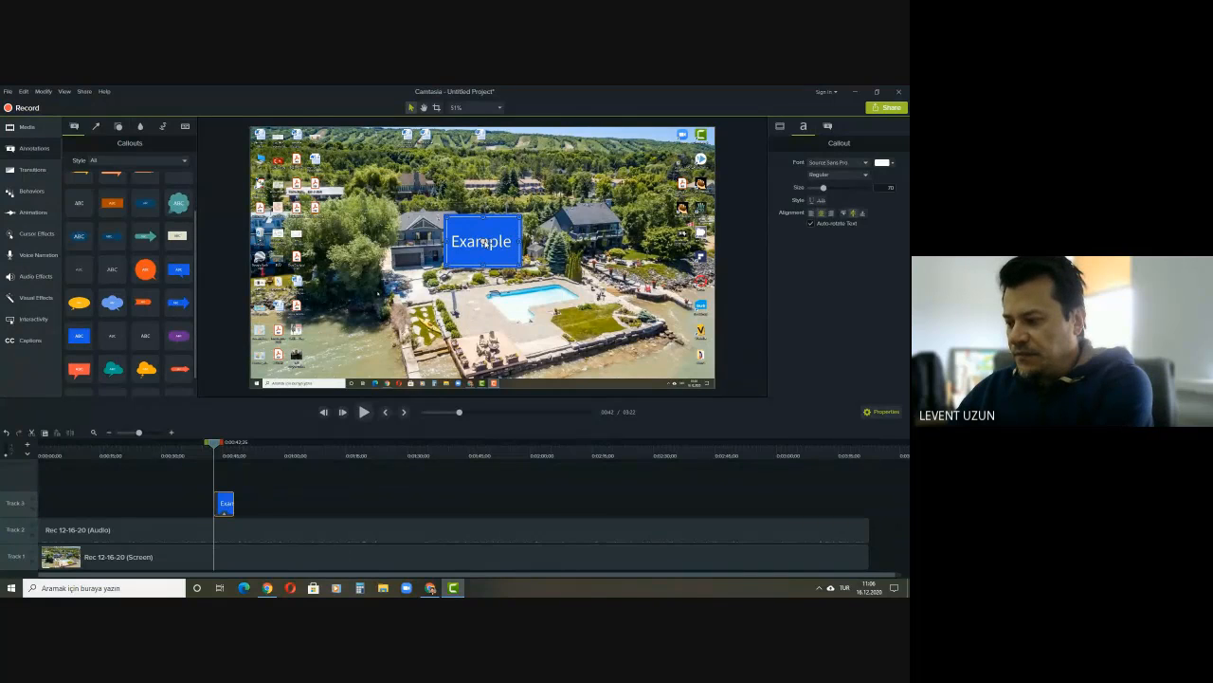
key("Return")
type("Screen")
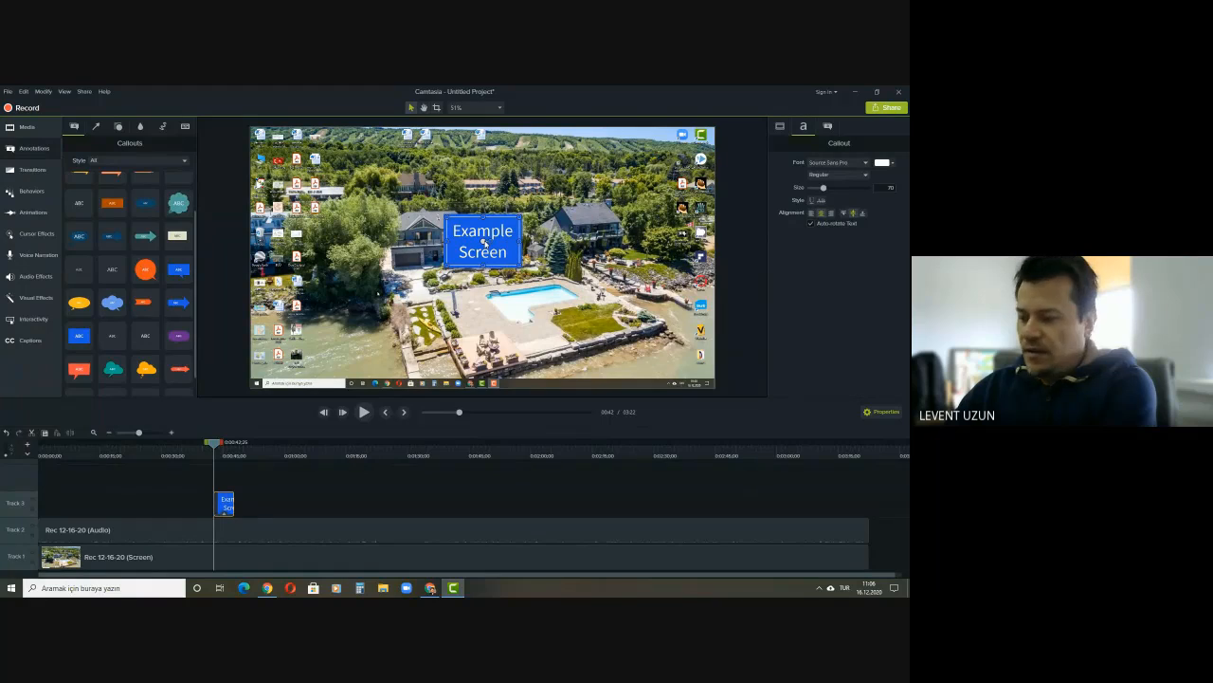
type("Recordi")
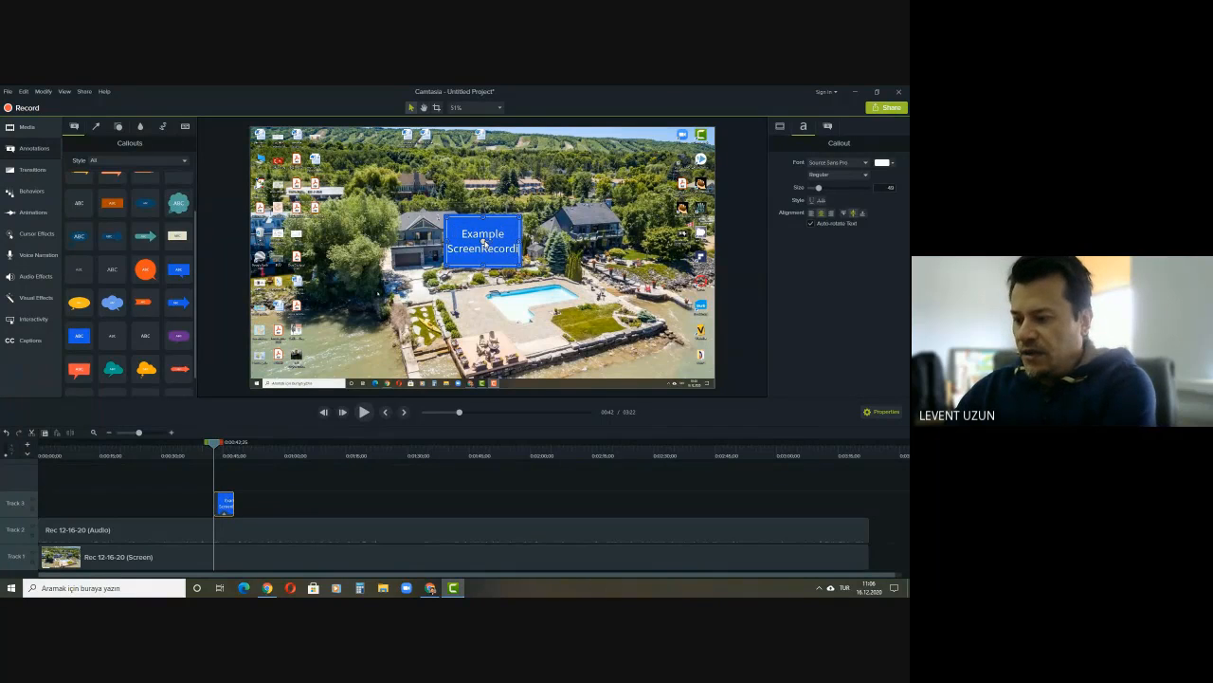
type("ng")
key("Return")
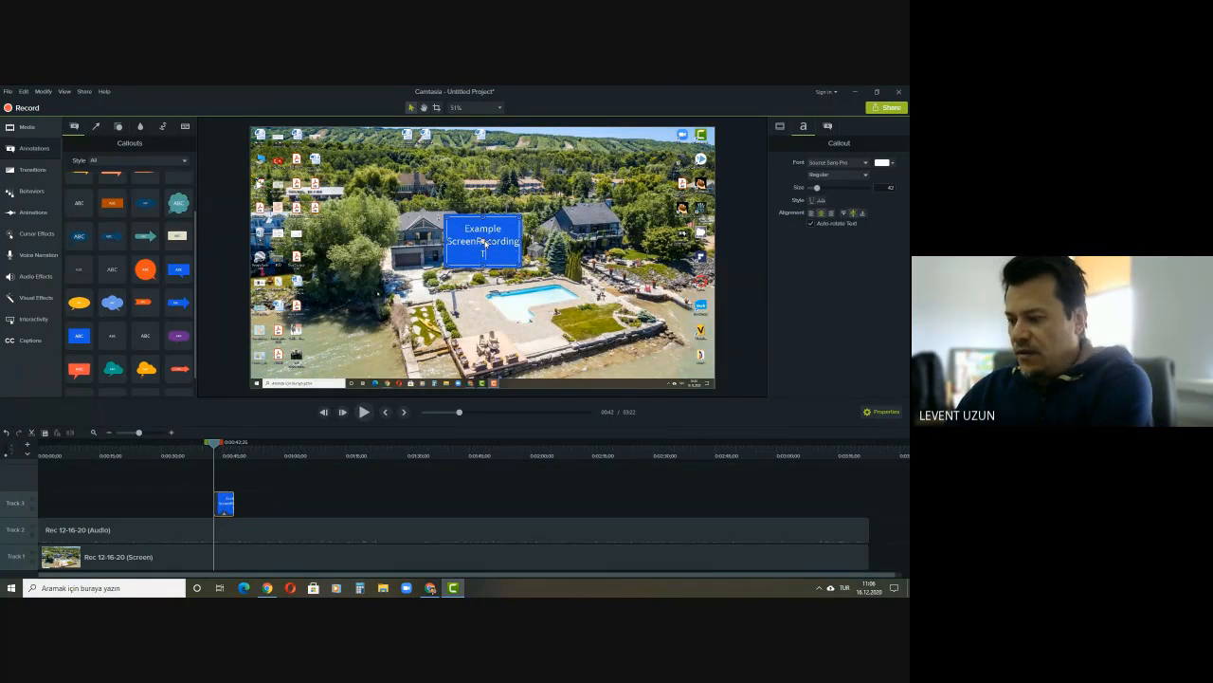
type("Tutorial")
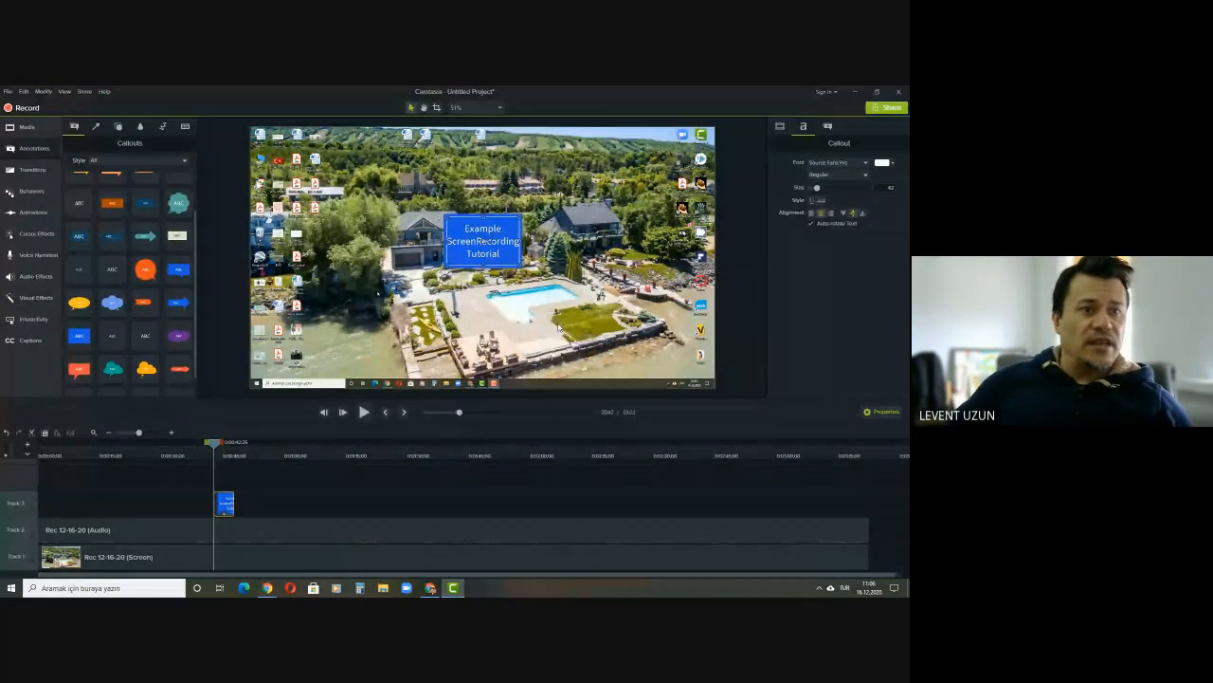
- Widen the callout until its text fits on one line, and centre it over the picture just above the pool
left_click_drag(521, 265, 696, 257)
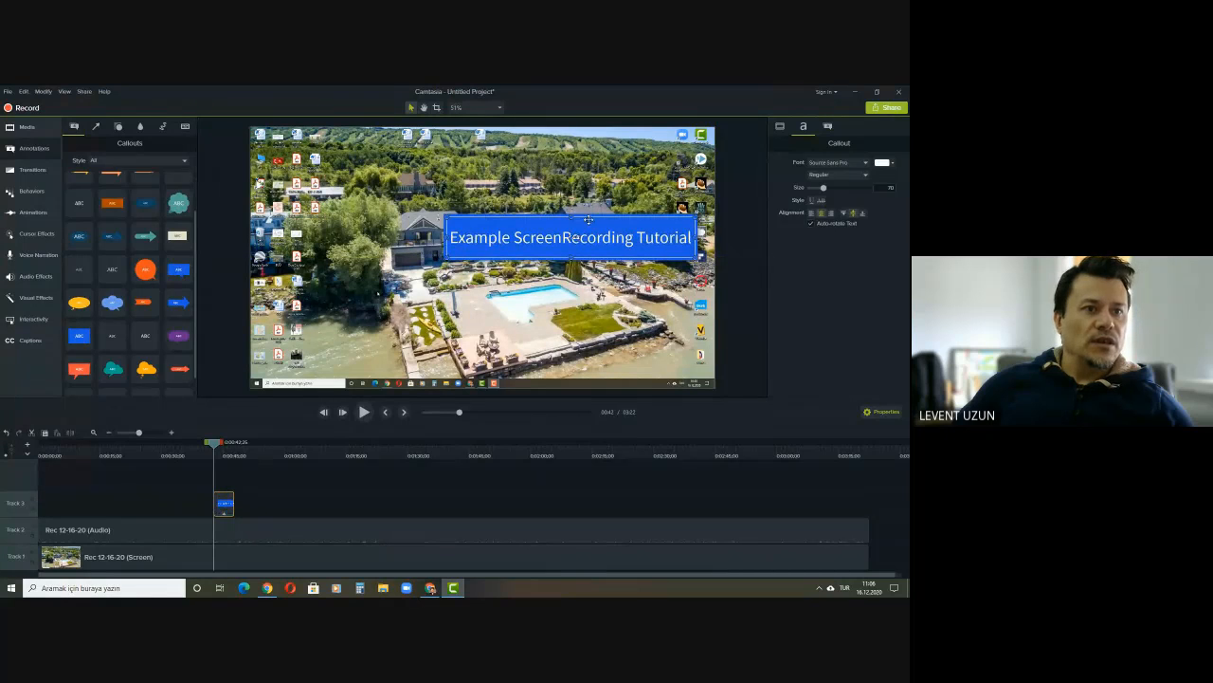
left_click_drag(588, 220, 512, 238)
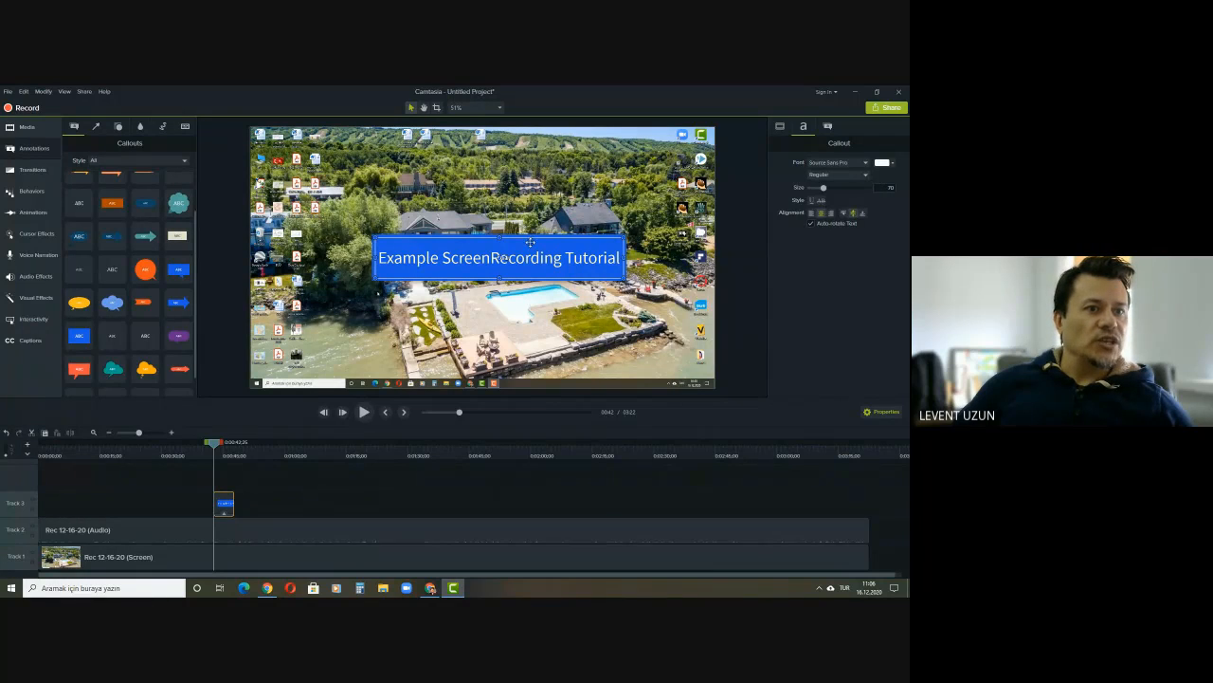
- Try orange-red and teal font colours on the callout text, restore white, and deselect the callout
left_click(892, 164)
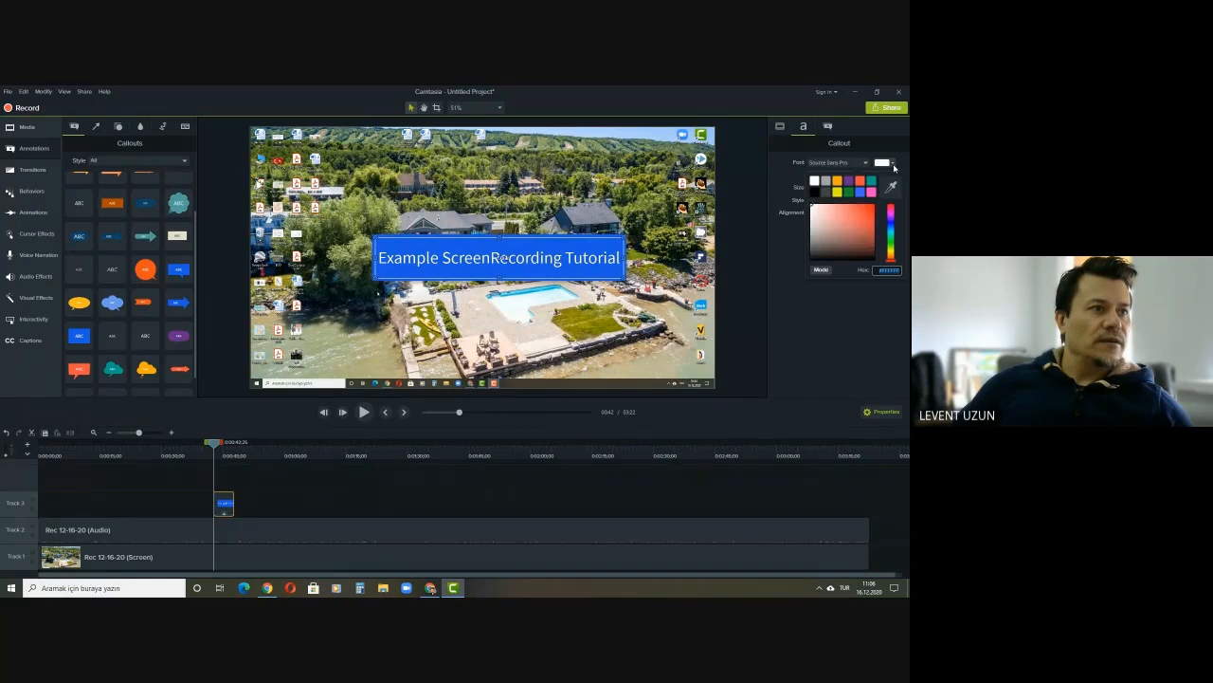
left_click(861, 183)
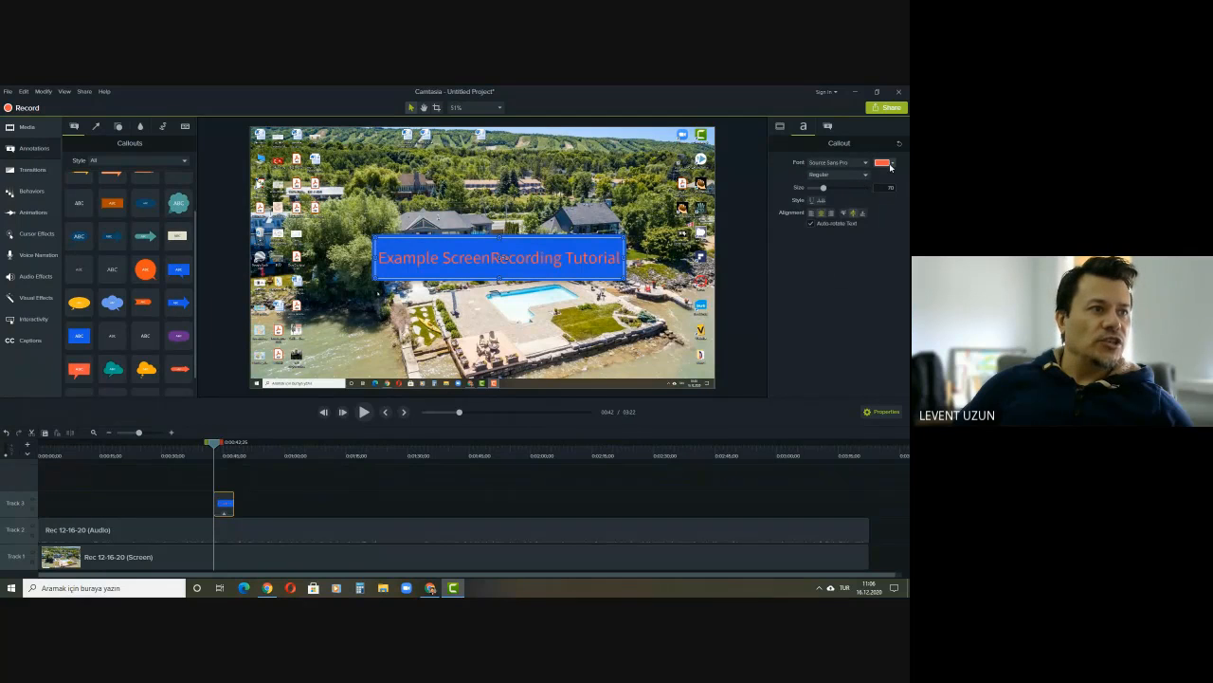
left_click(893, 165)
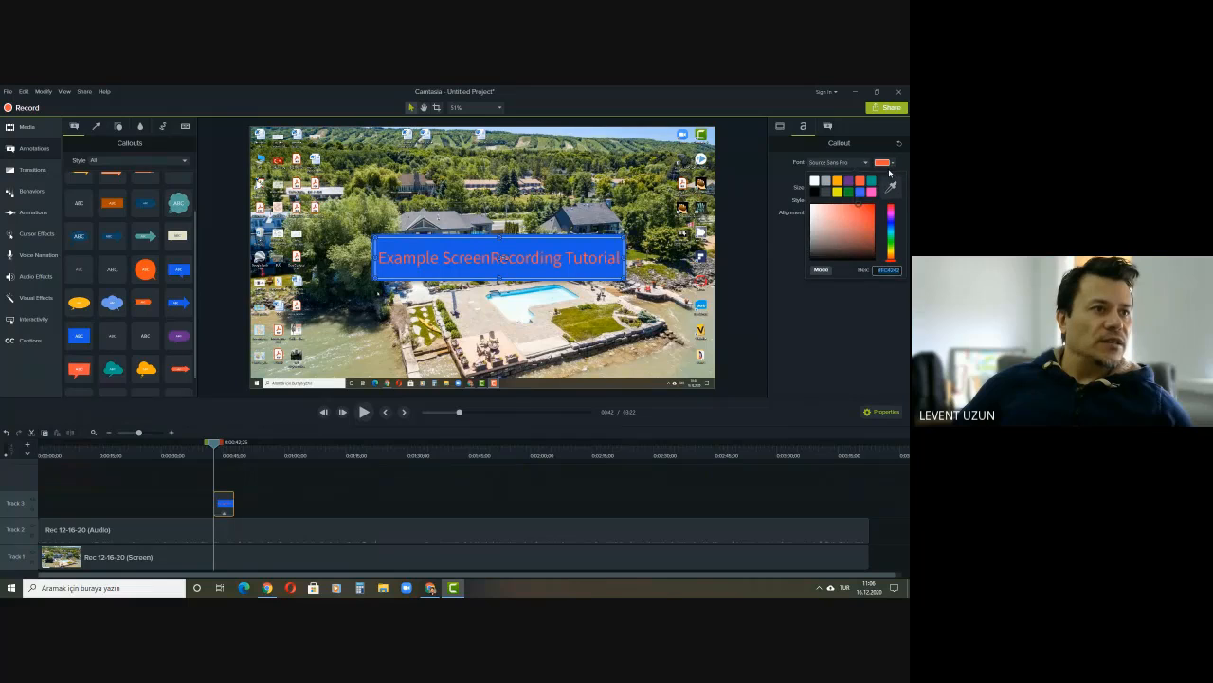
left_click(871, 182)
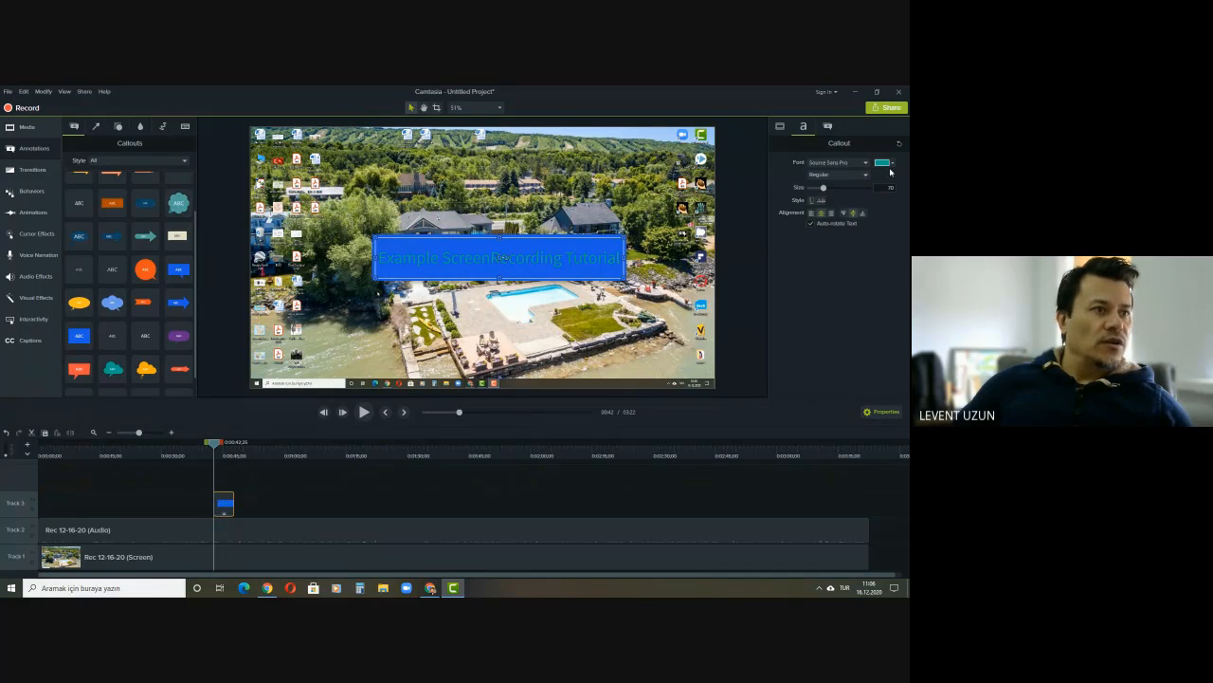
left_click(887, 166)
left_click(815, 181)
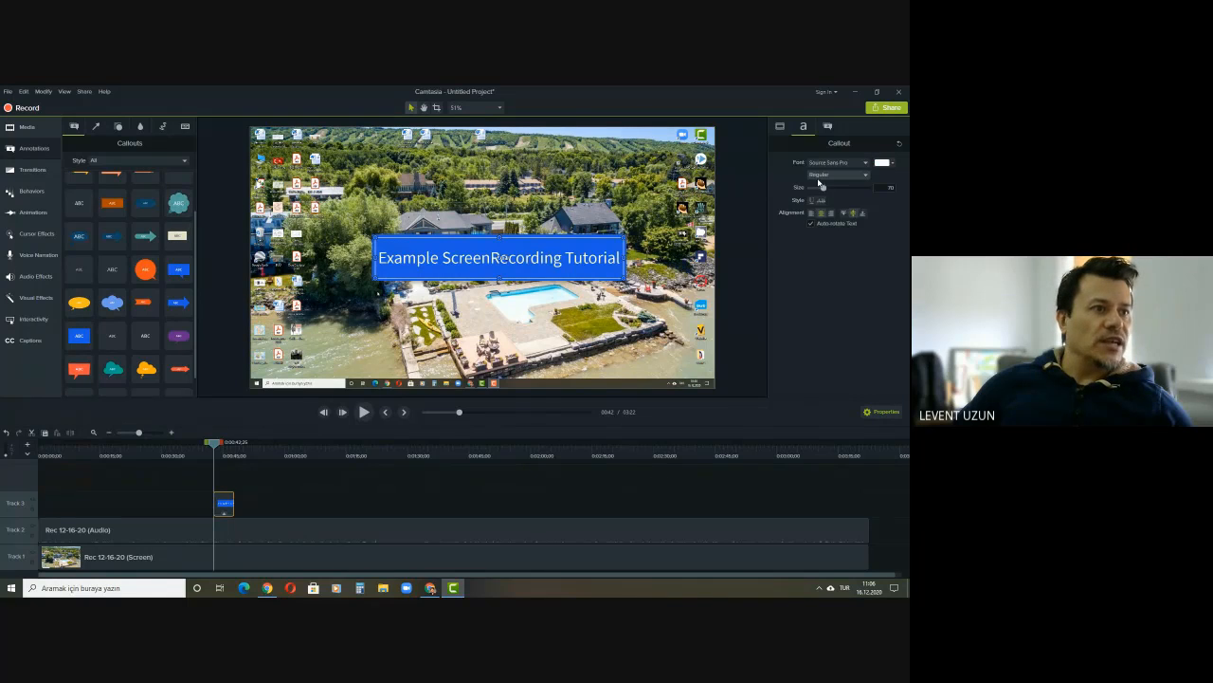
left_click(514, 293)
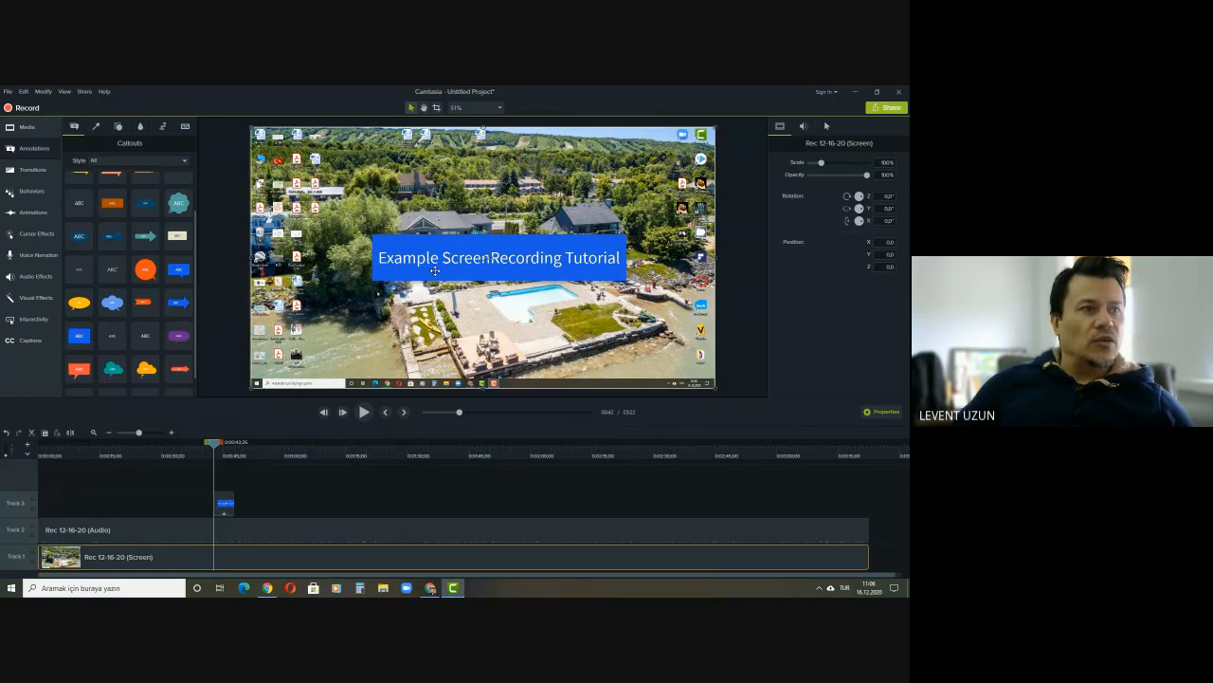
- Change the callout's solid fill colour to green and compare its text properties with its annotation properties
left_click(434, 271)
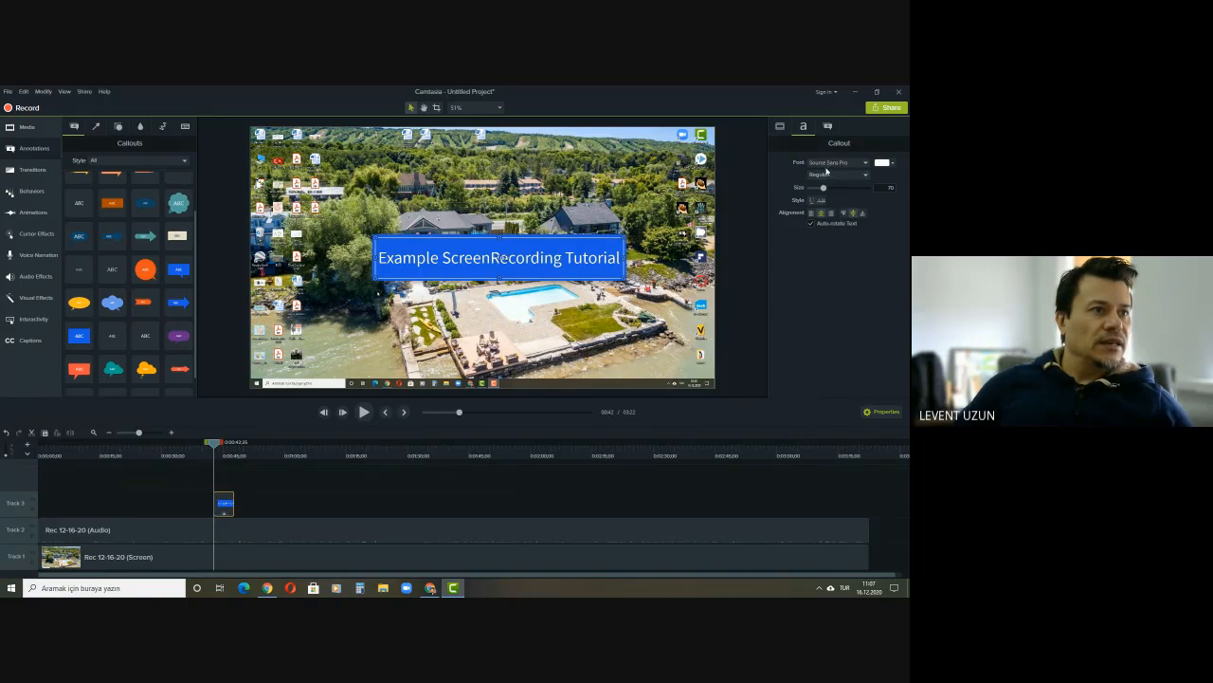
left_click(827, 126)
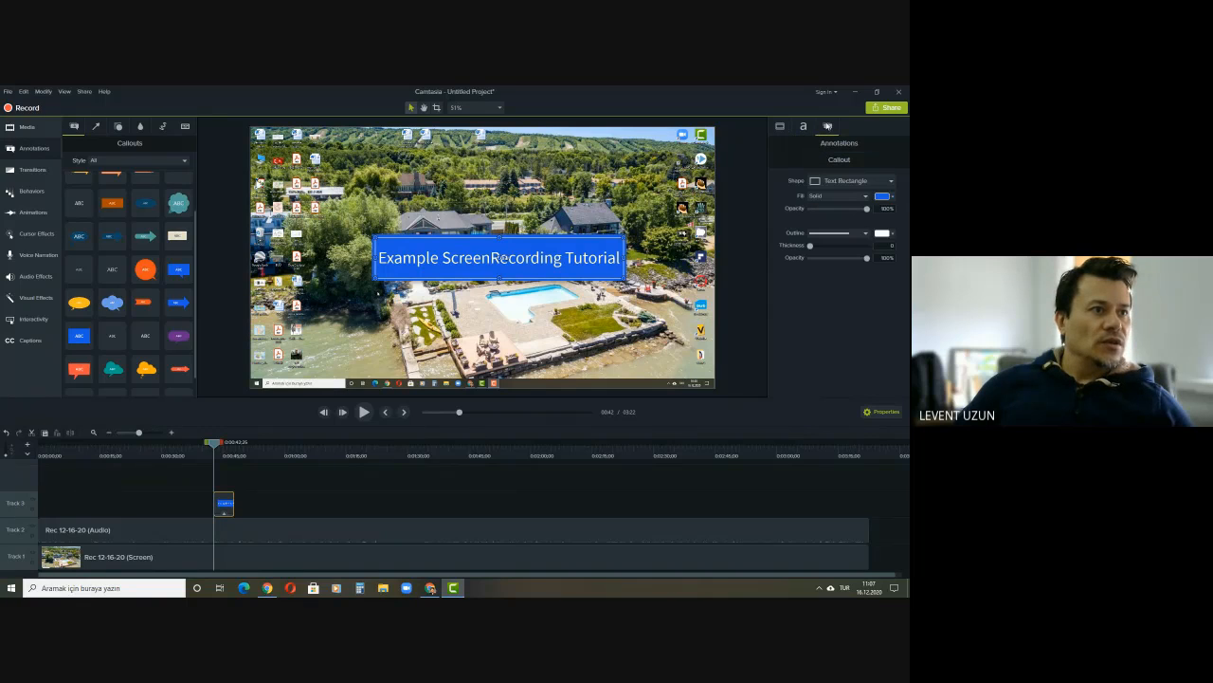
left_click(889, 197)
left_click(850, 225)
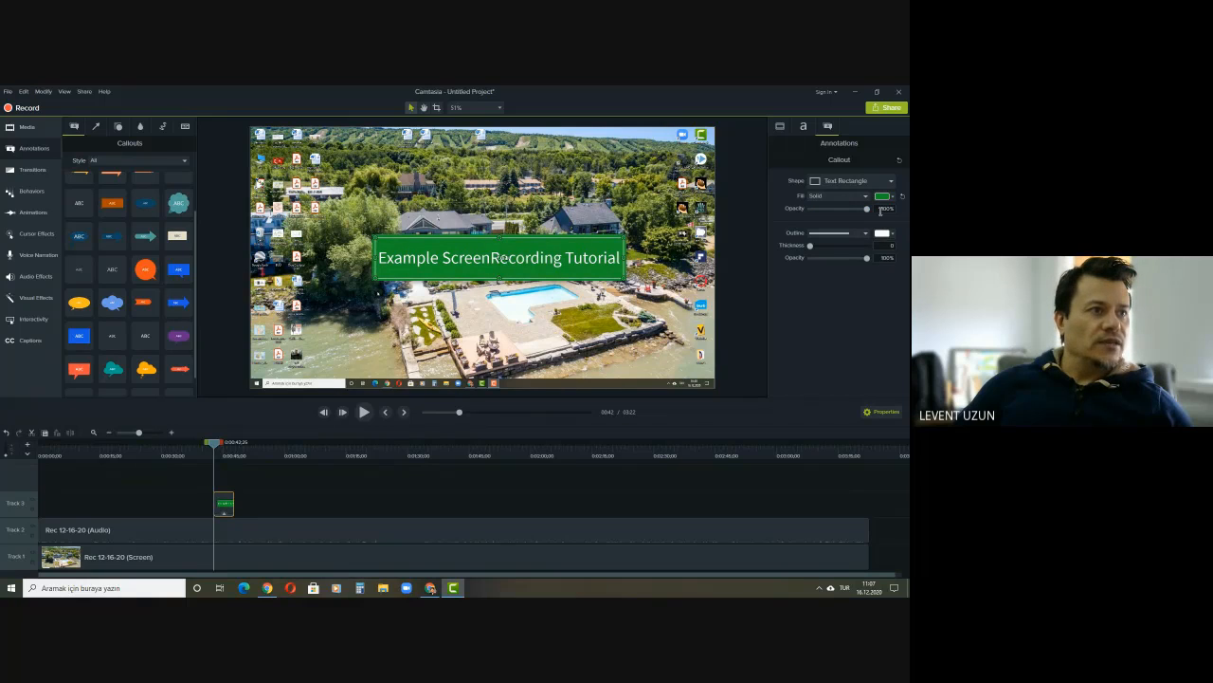
left_click(803, 127)
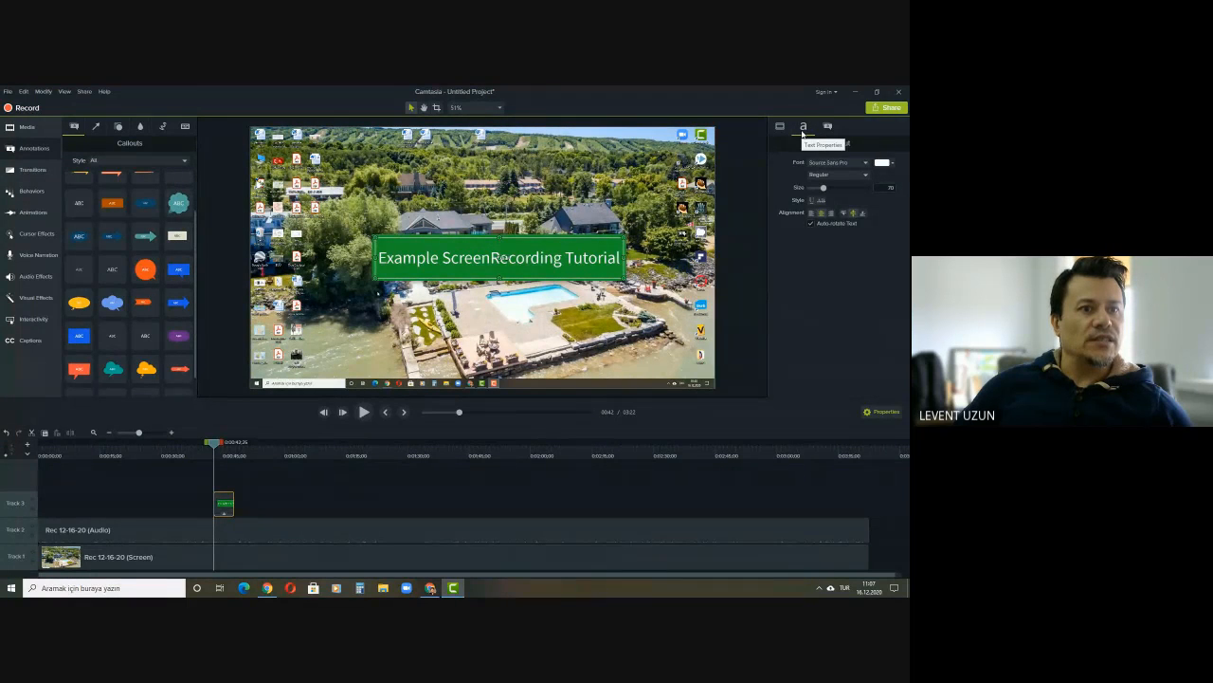
left_click(828, 127)
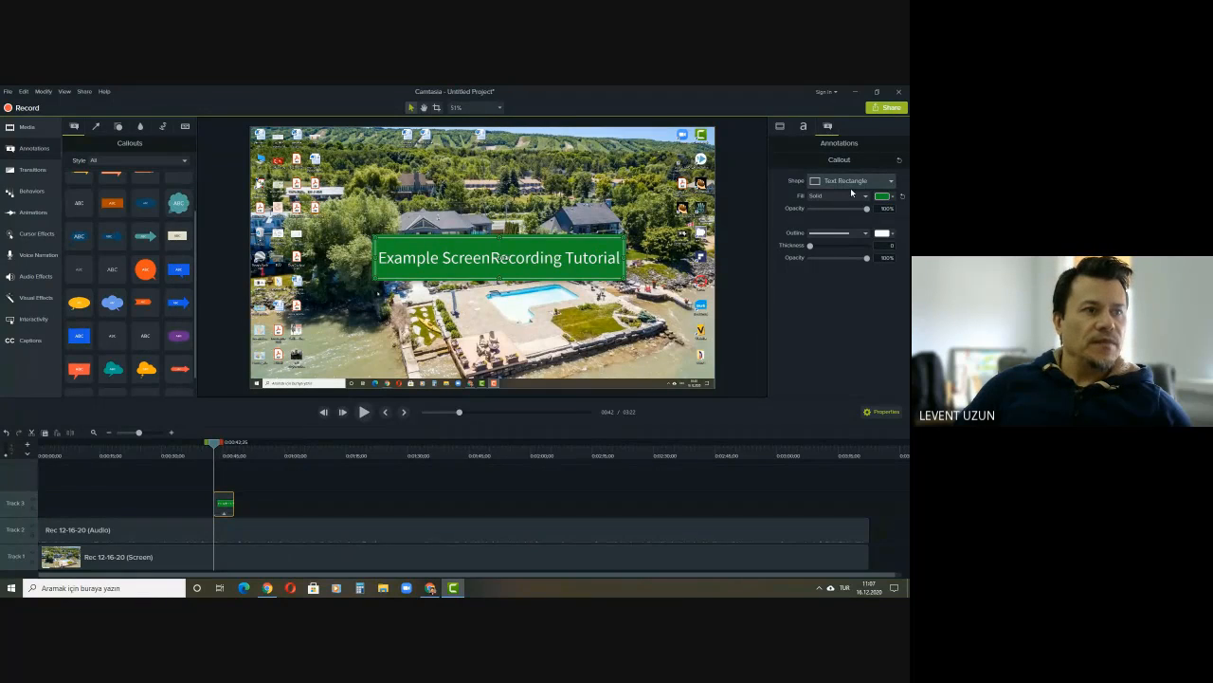
- Try the Speech Bubble 1 and Speech Bubble 2 shapes on the callout, settle on Thought Bubble 1, and deselect it
left_click(892, 181)
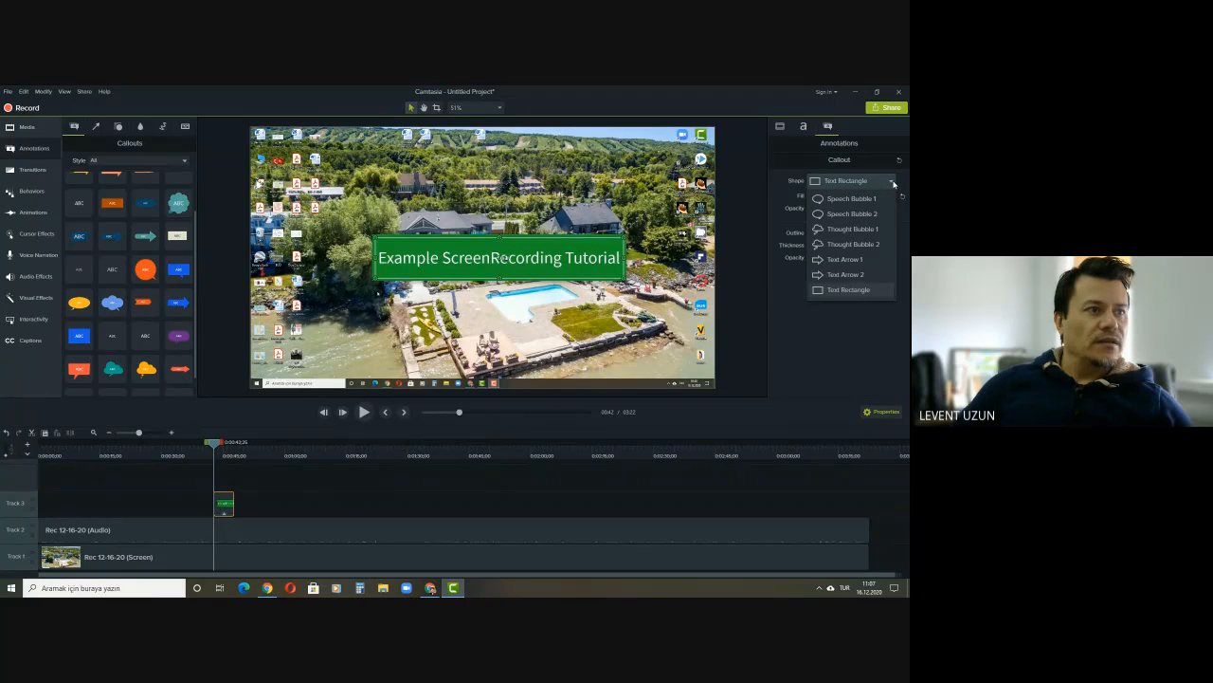
left_click(842, 199)
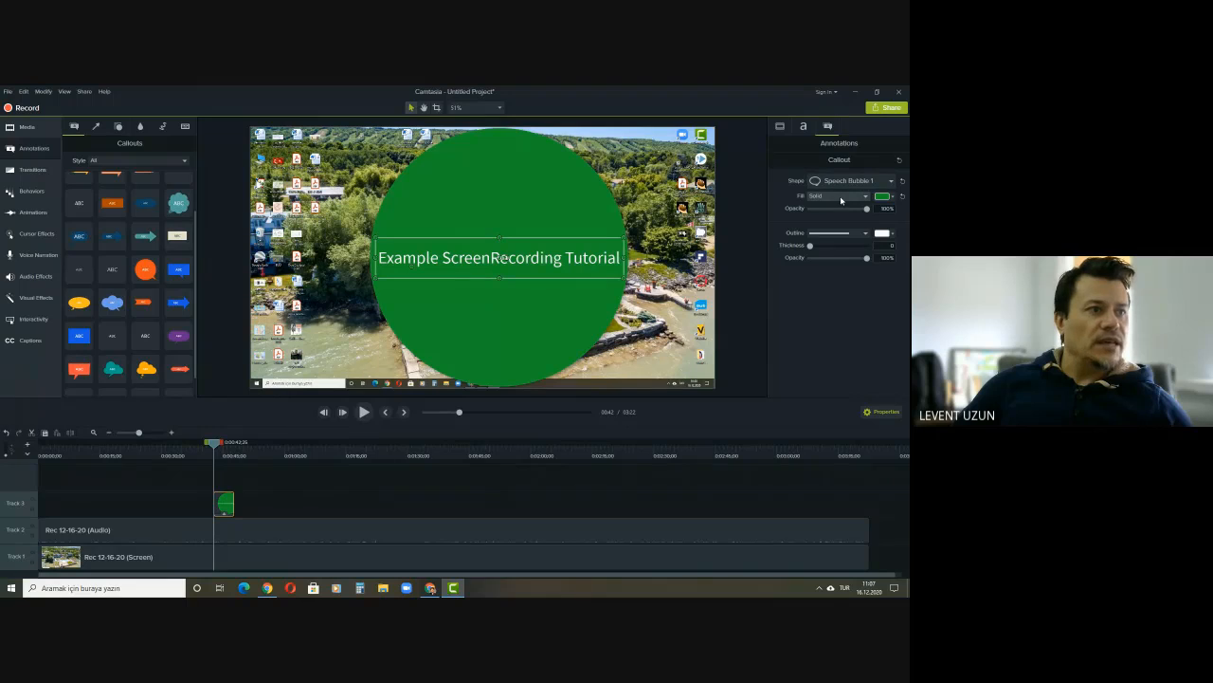
left_click(892, 181)
left_click(853, 215)
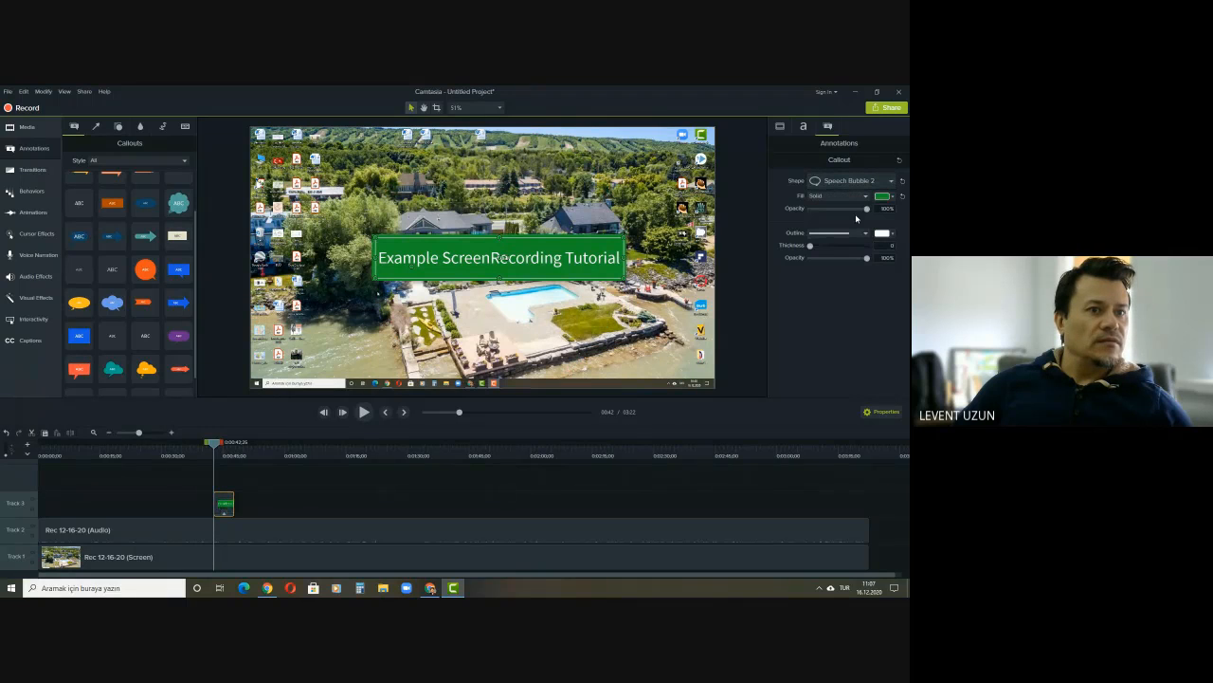
left_click(883, 186)
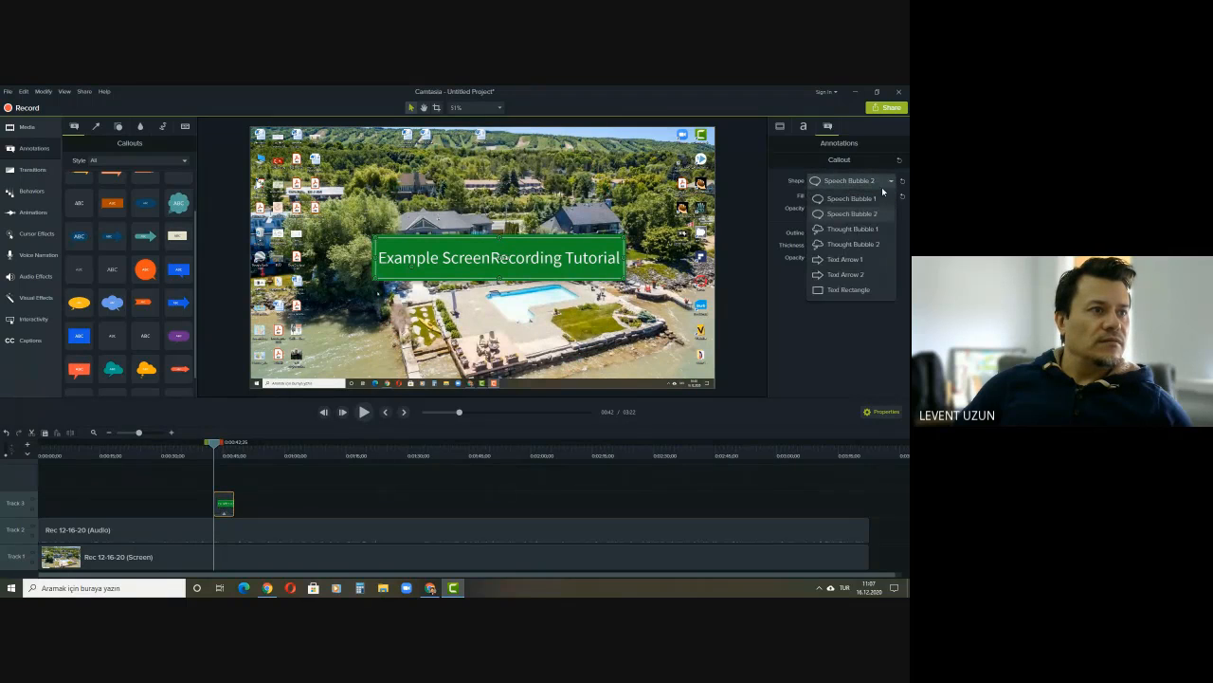
left_click(853, 229)
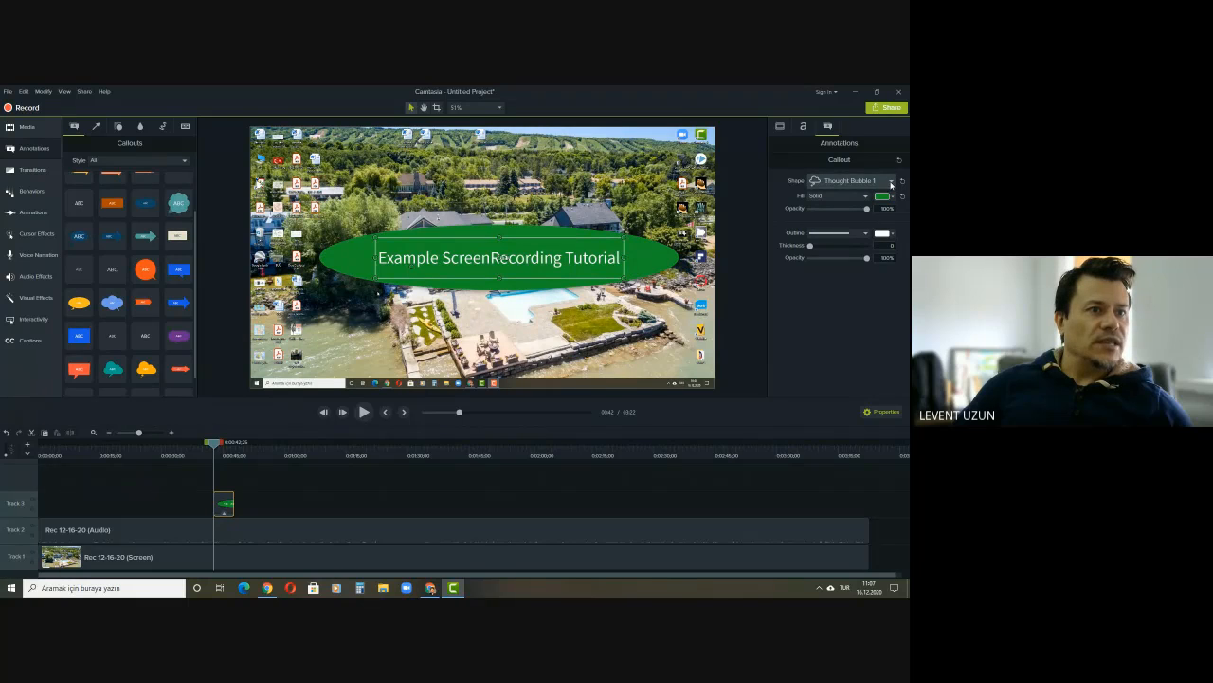
left_click(697, 214)
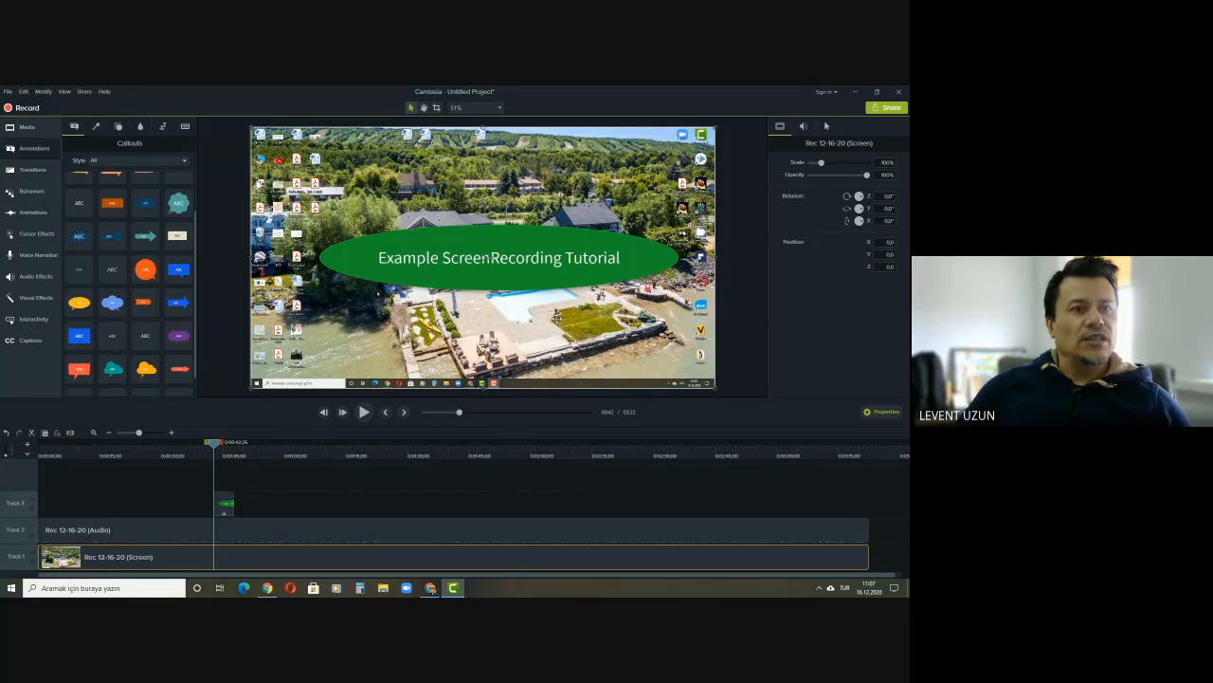
- Play the recording to about 1:07 and extend the end of the Track 3 callout to that point
left_click(364, 412)
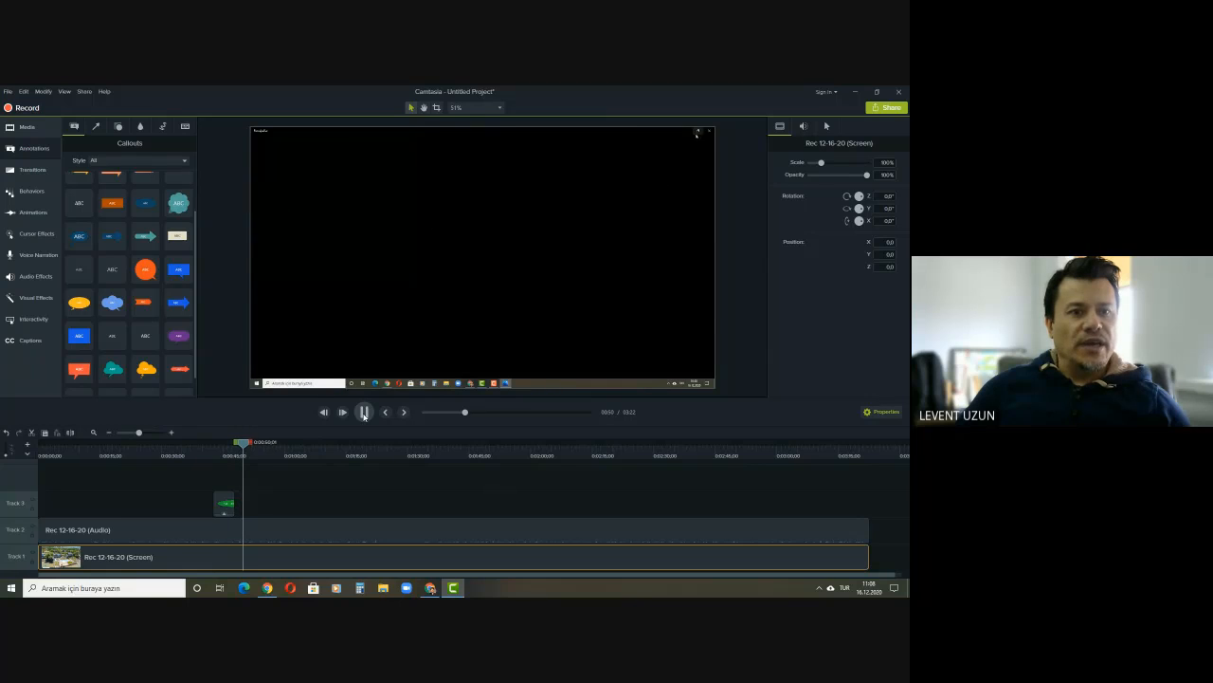
left_click(364, 411)
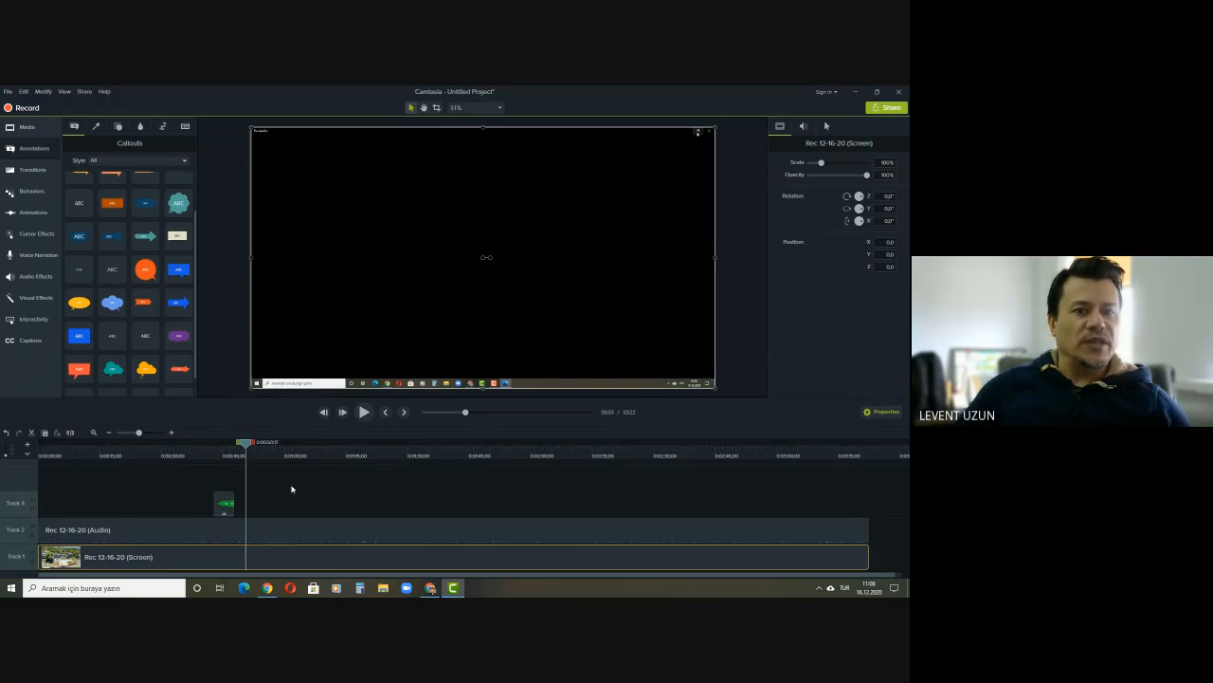
left_click(366, 412)
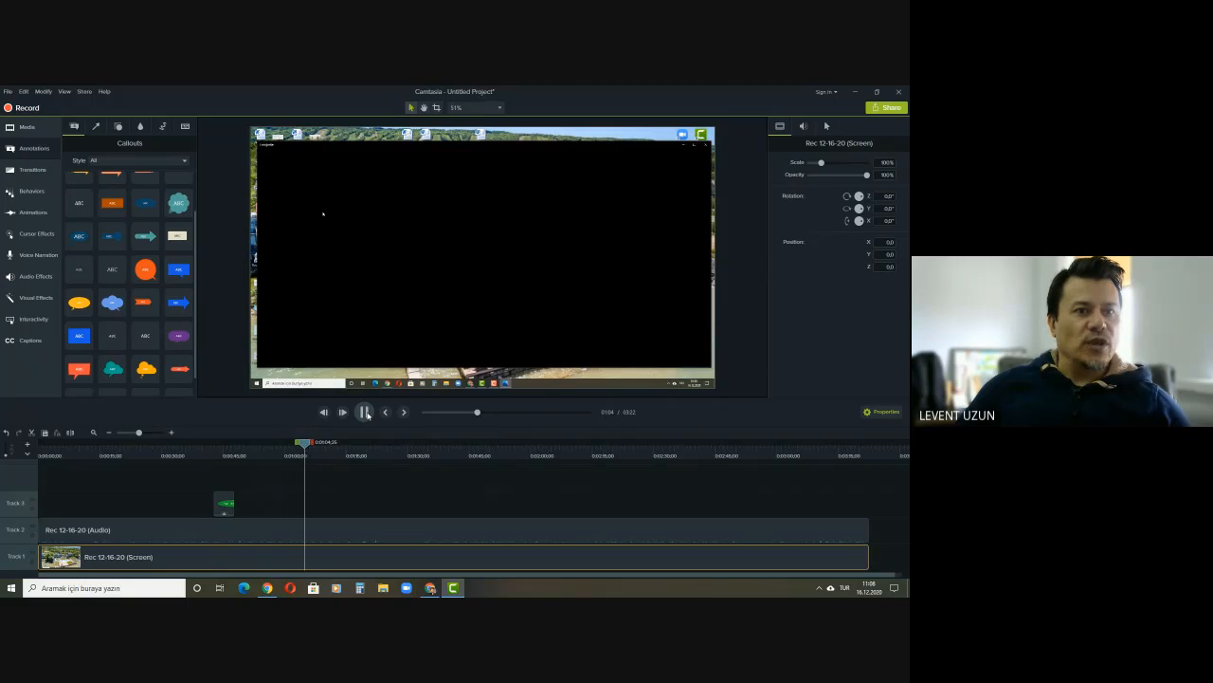
left_click(364, 412)
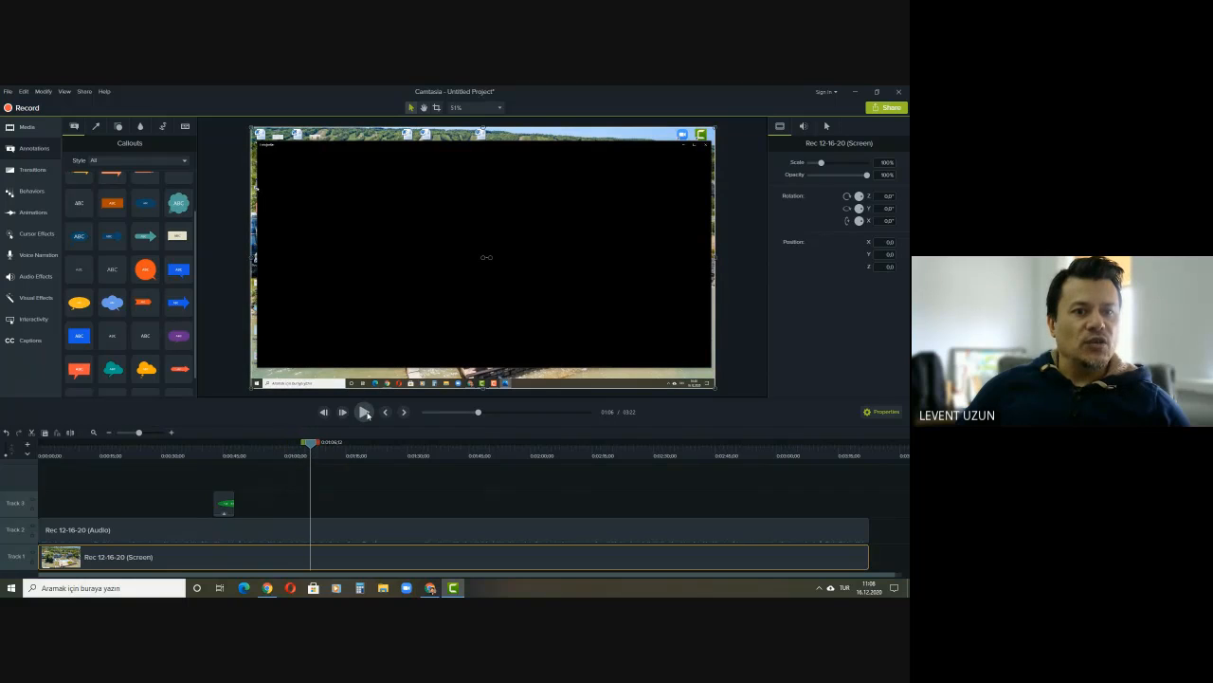
left_click(364, 411)
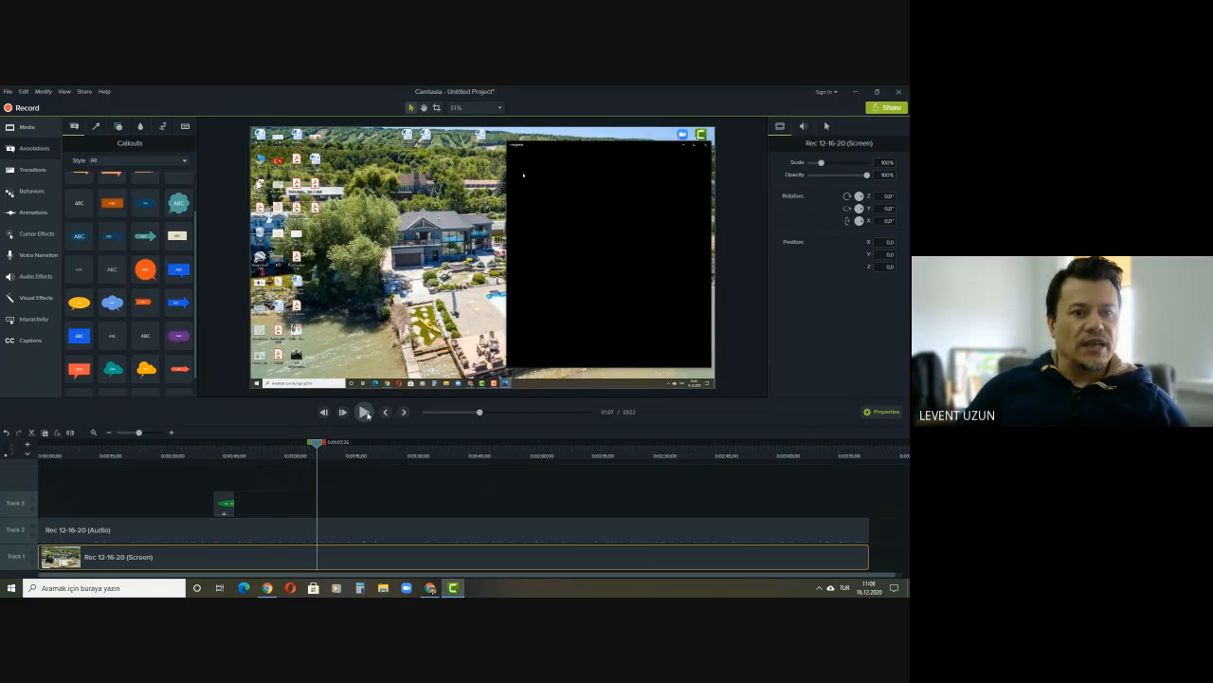
left_click(364, 412)
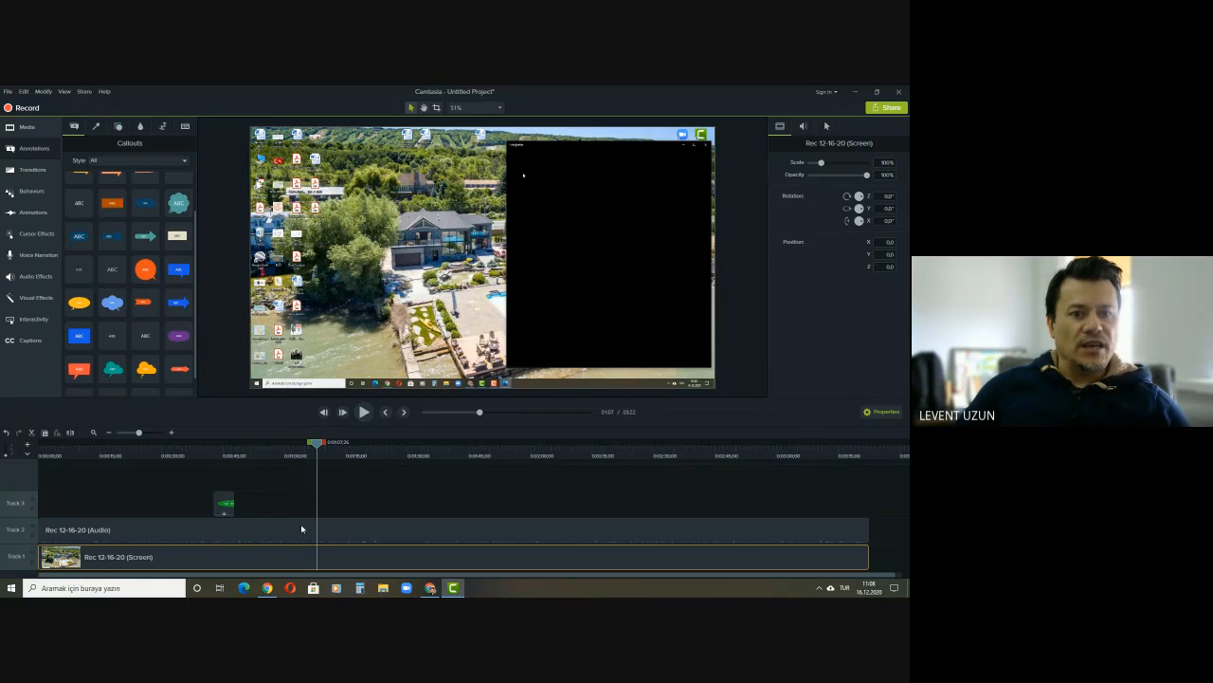
left_click(233, 496)
left_click_drag(240, 496, 318, 496)
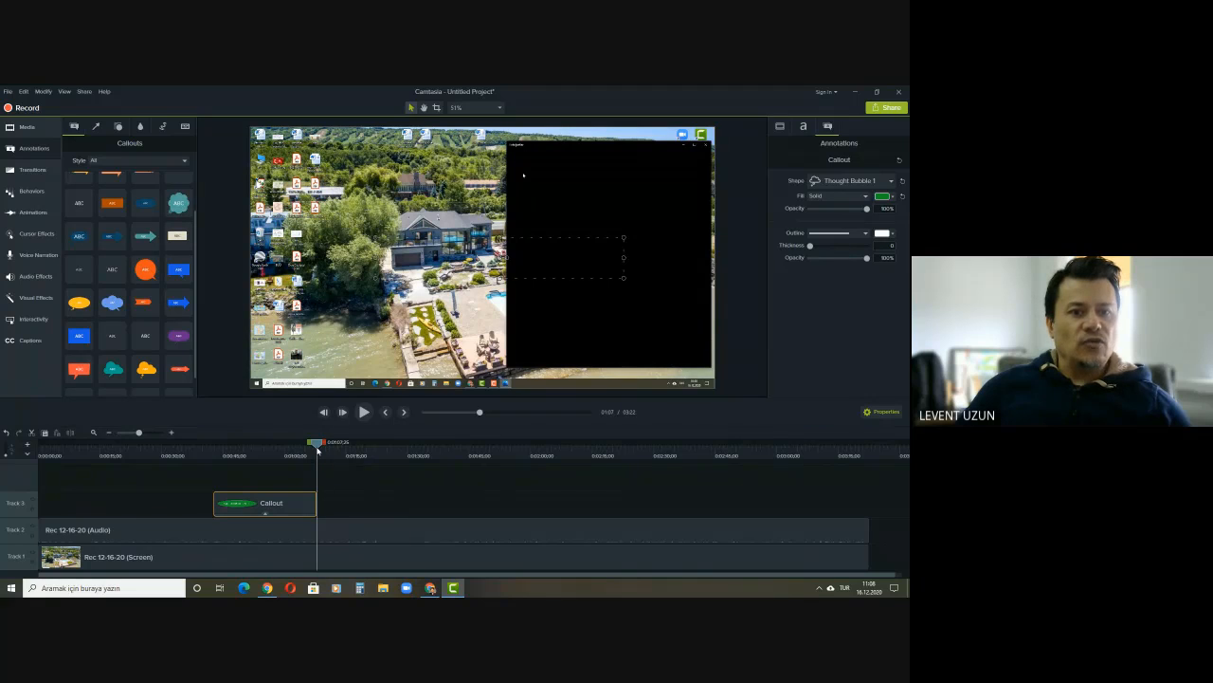
- Extend the start of the Track 3 callout back to about 0:28 and play the recording from there
left_click_drag(317, 447, 157, 432)
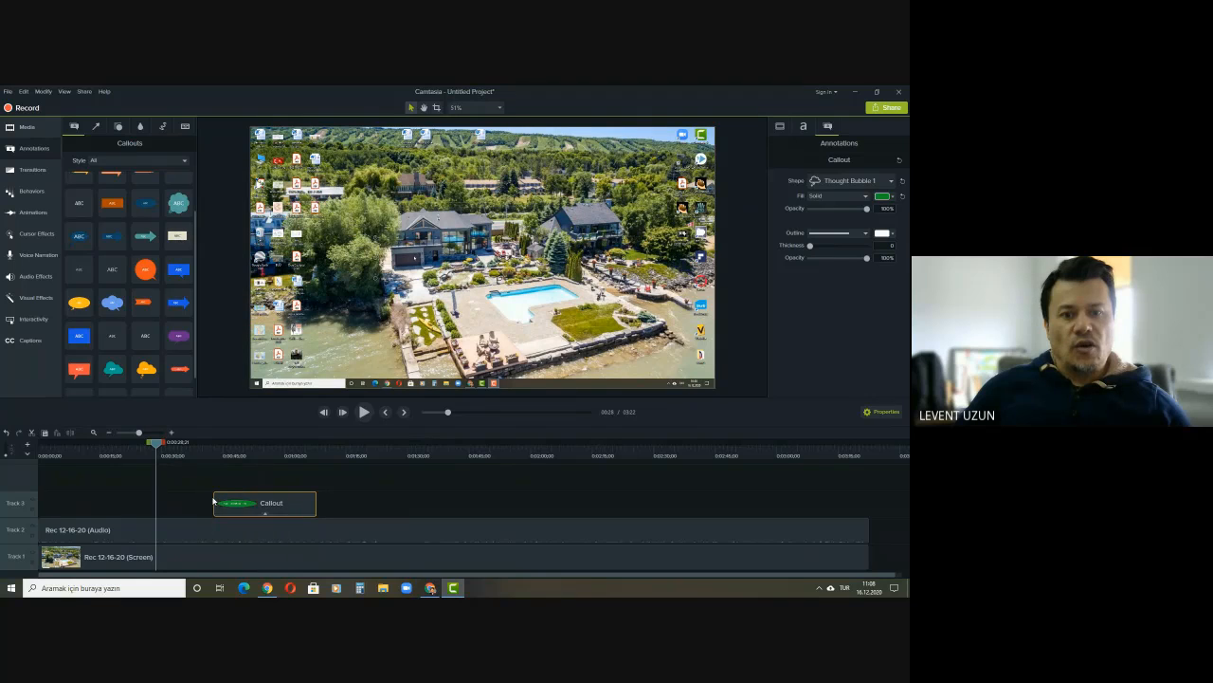
left_click_drag(215, 500, 156, 493)
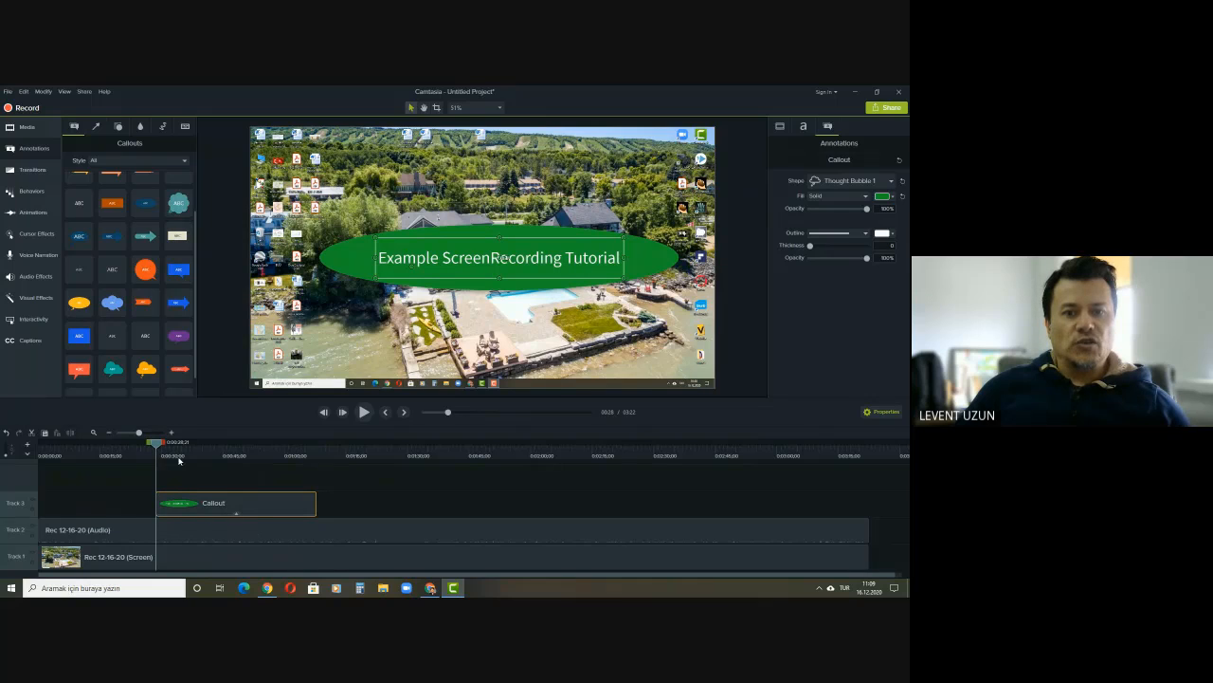
left_click(150, 446)
left_click(363, 411)
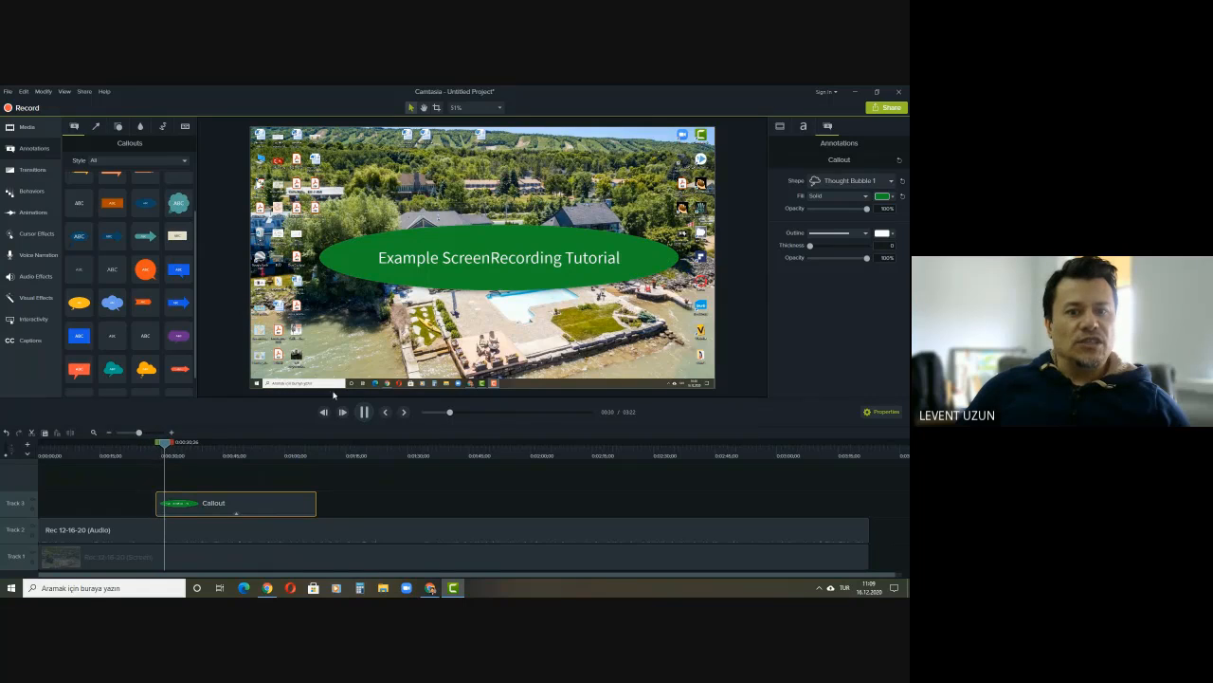
- Move the playhead to the end of the Track 3 callout at about 1:07 and resume playback
left_click_drag(169, 450, 316, 461)
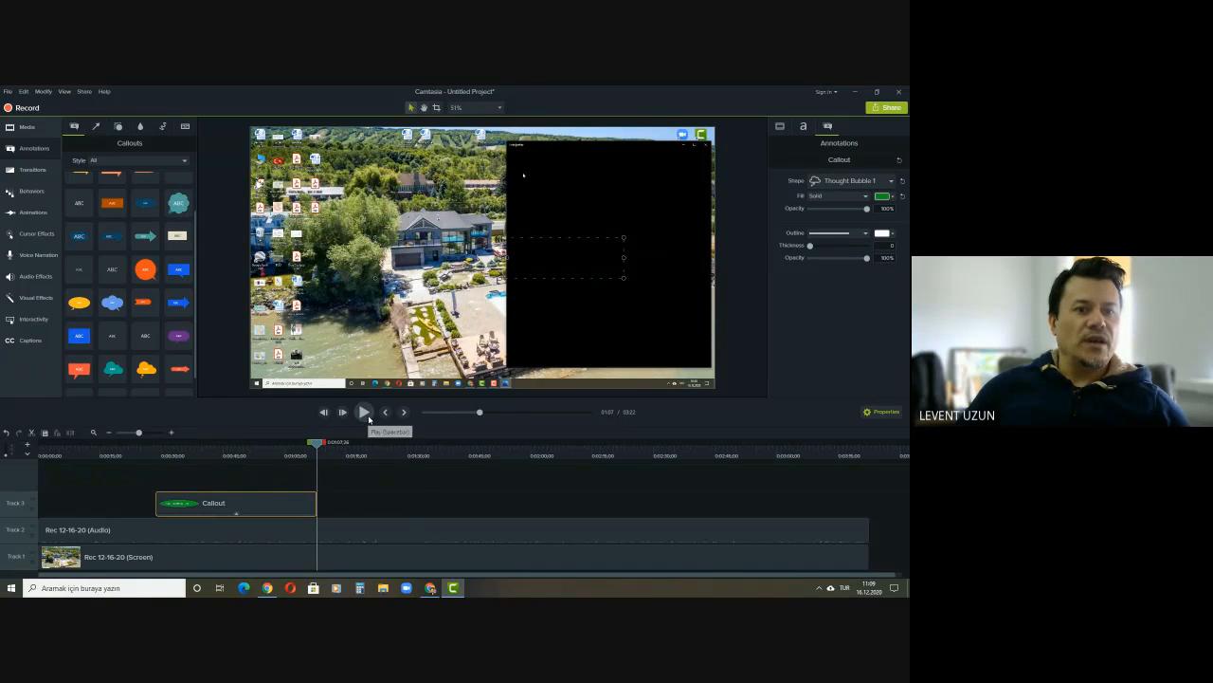
left_click(363, 411)
- Switch to the Google Meet call, admit the waiting participant, and return to Camtasia
left_click(431, 588)
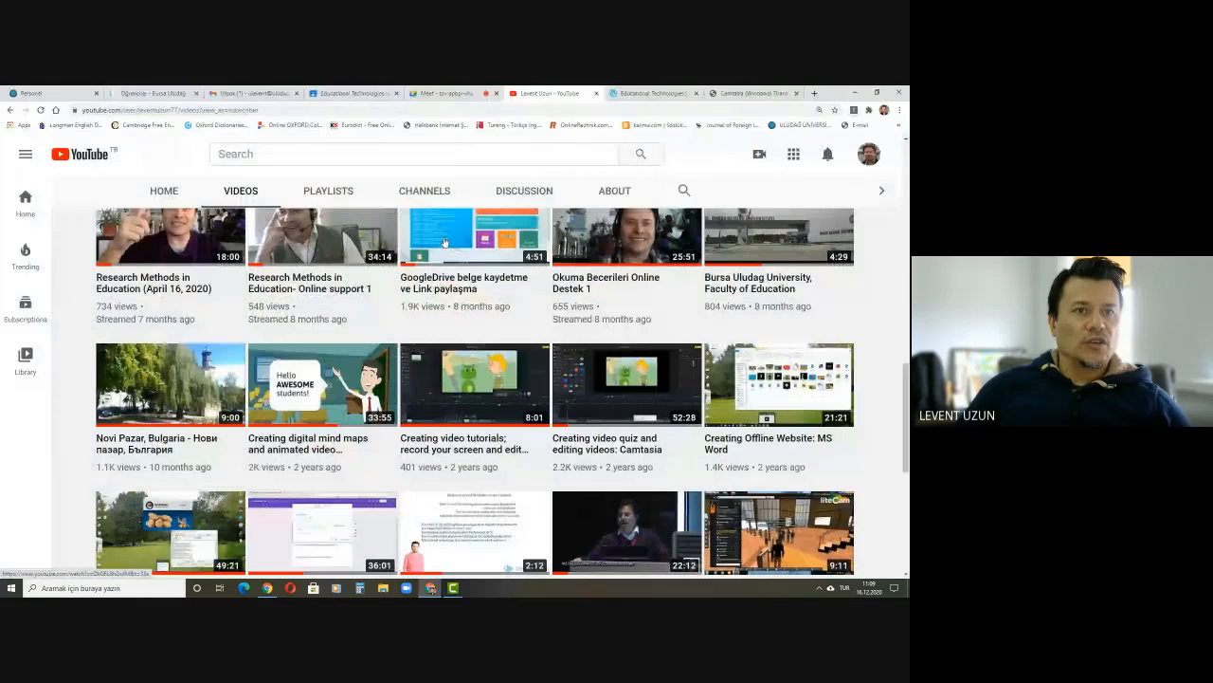
left_click(441, 93)
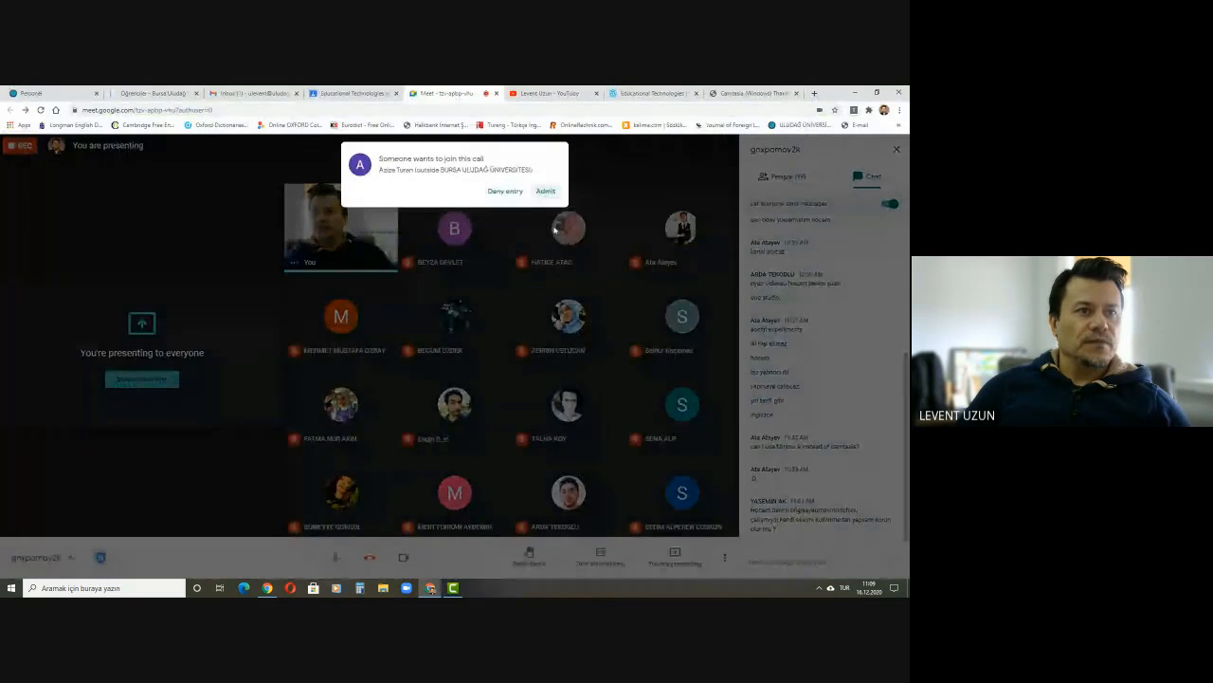
left_click(544, 196)
left_click(454, 589)
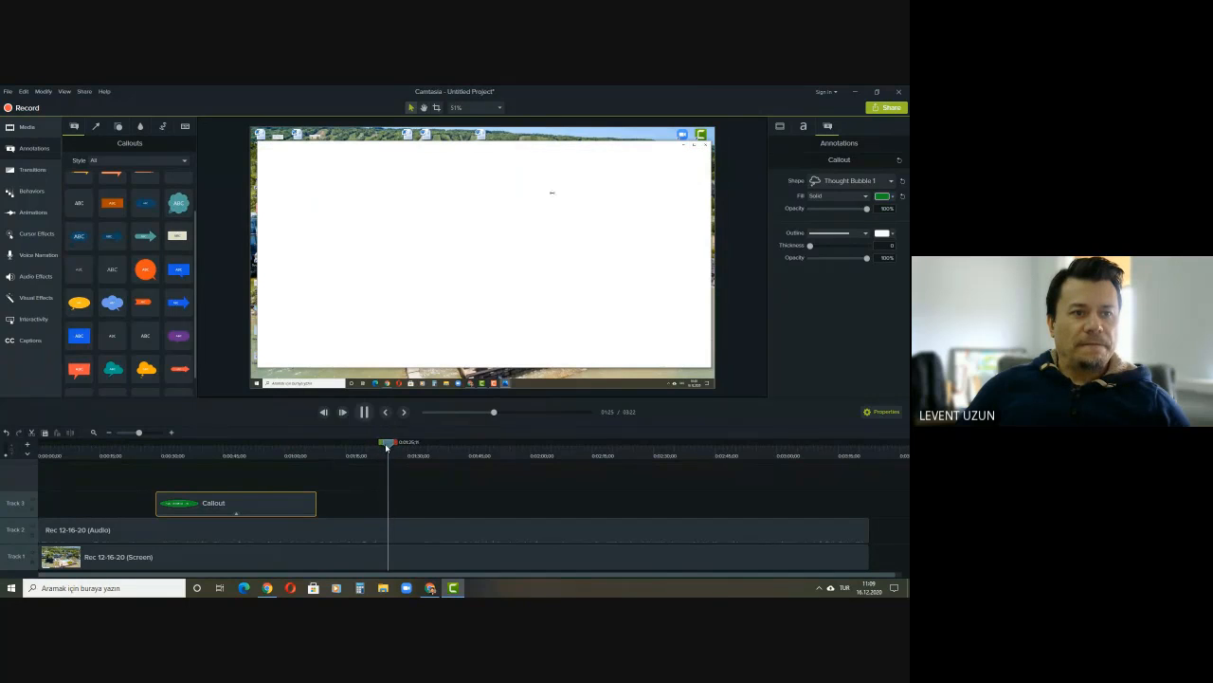
- Move the playhead to the scene showing the comic and word art side by side and stop at about 1:45
left_click_drag(395, 446, 465, 454)
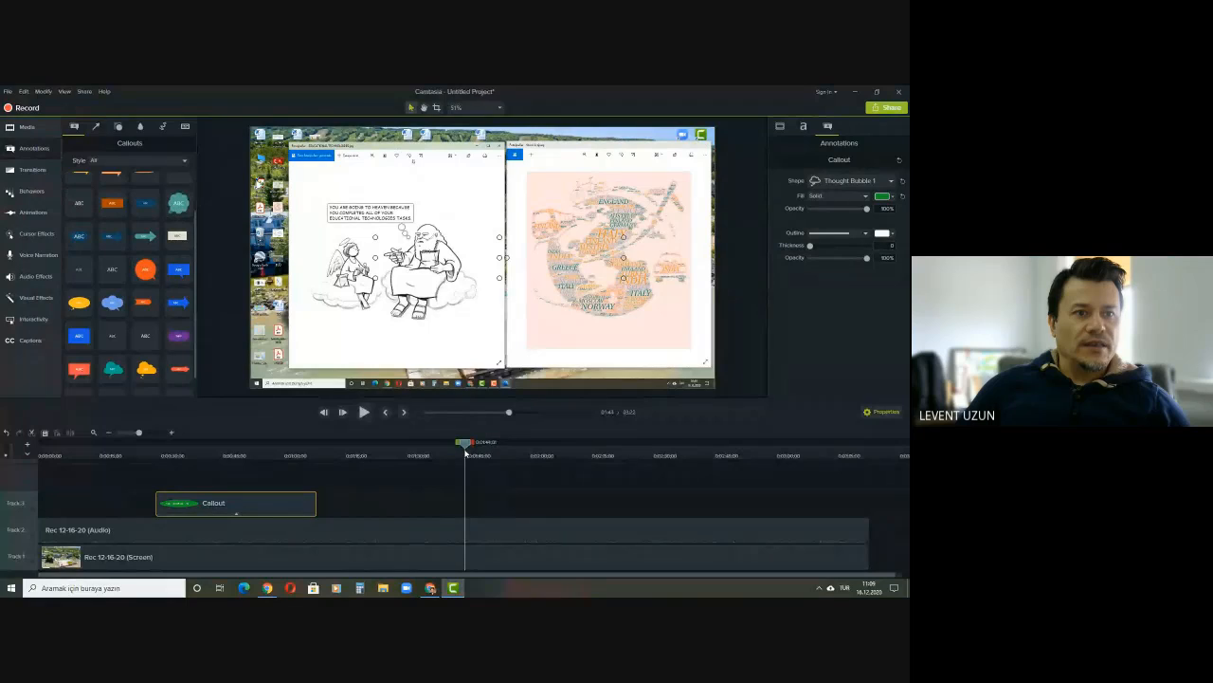
left_click(365, 412)
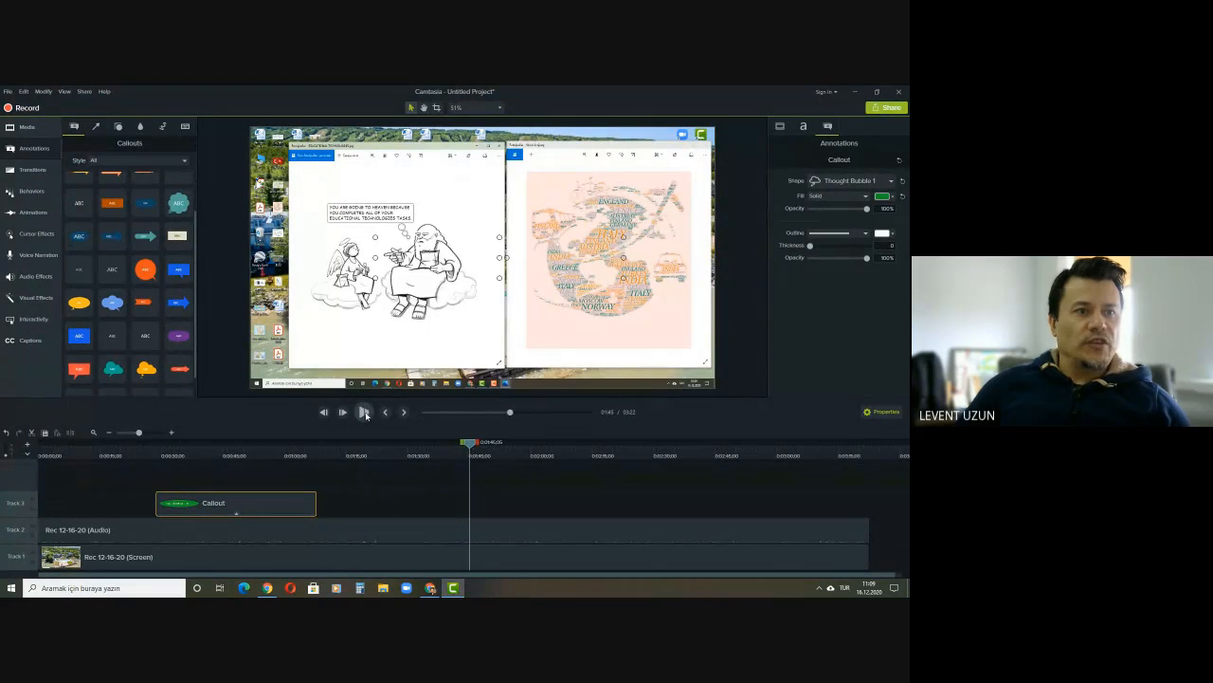
- Check the Google Meet call for join requests and return to Camtasia
left_click(431, 588)
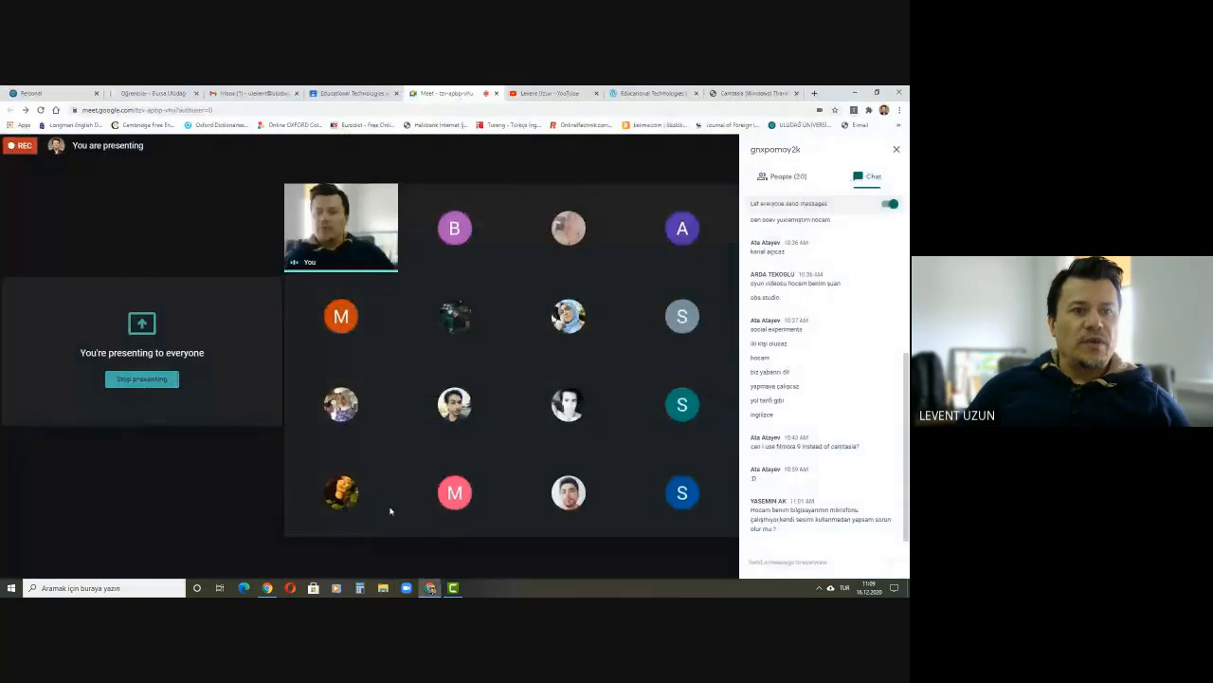
left_click(546, 190)
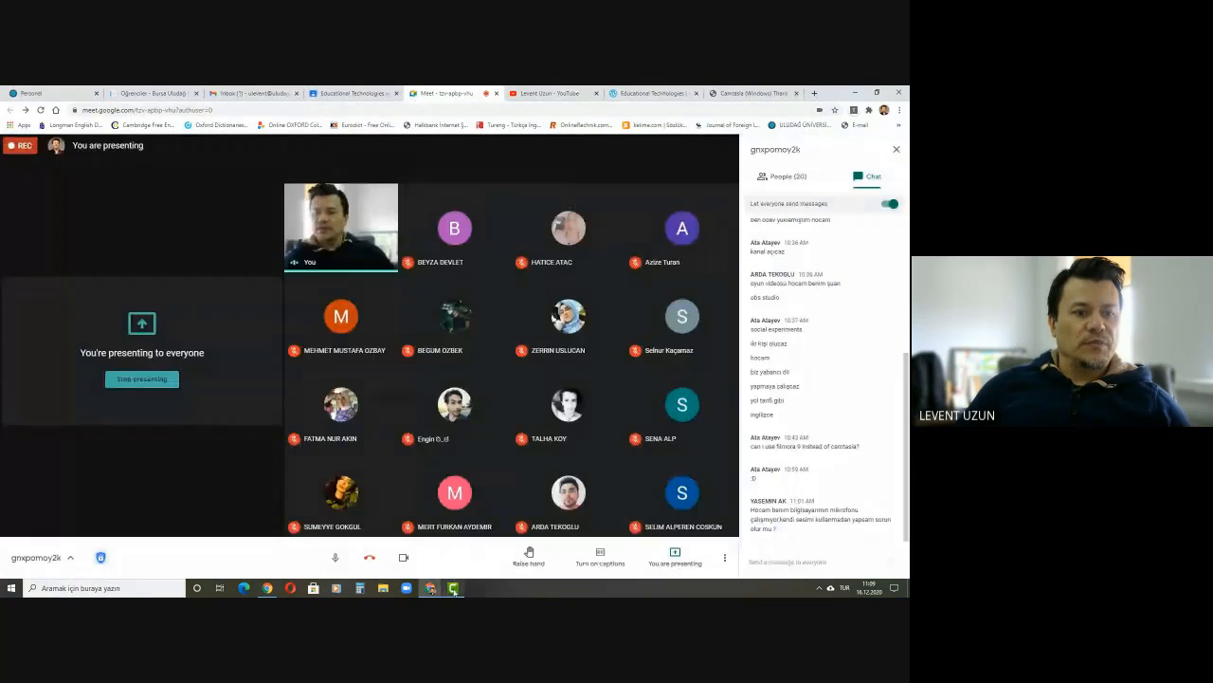
left_click(453, 588)
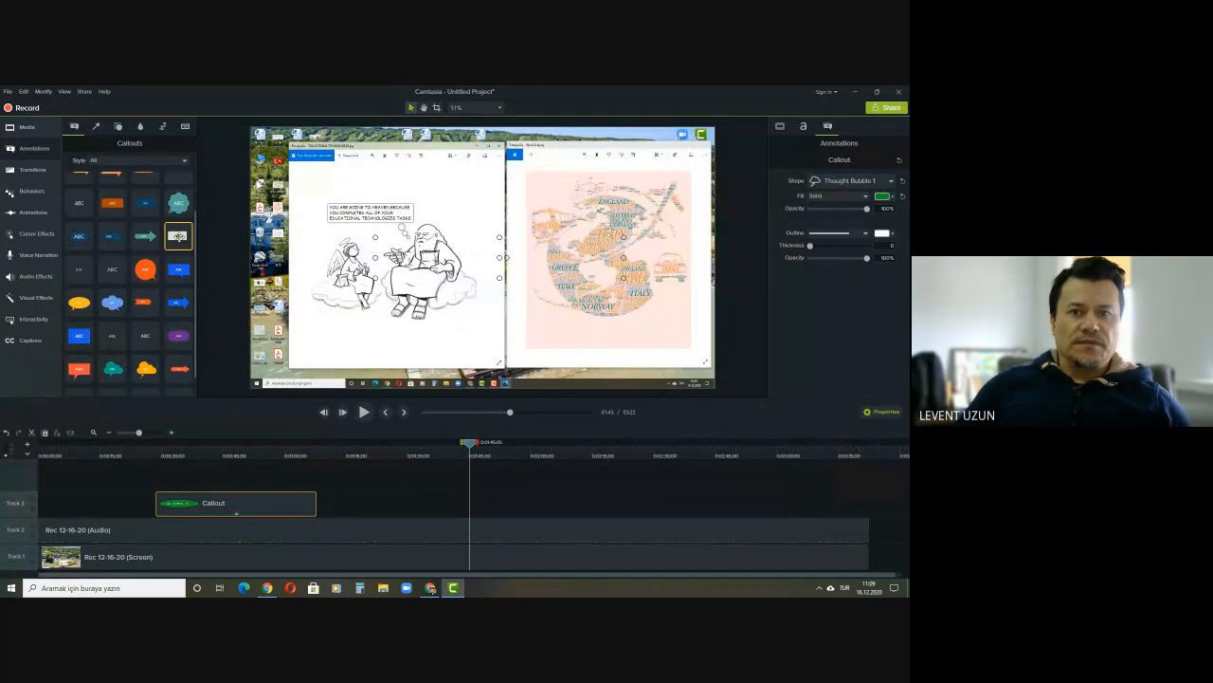
- Add a plain text callout below the comic drawing at about 1:45 and set its text to Comics
scroll(178, 237, "down", 1)
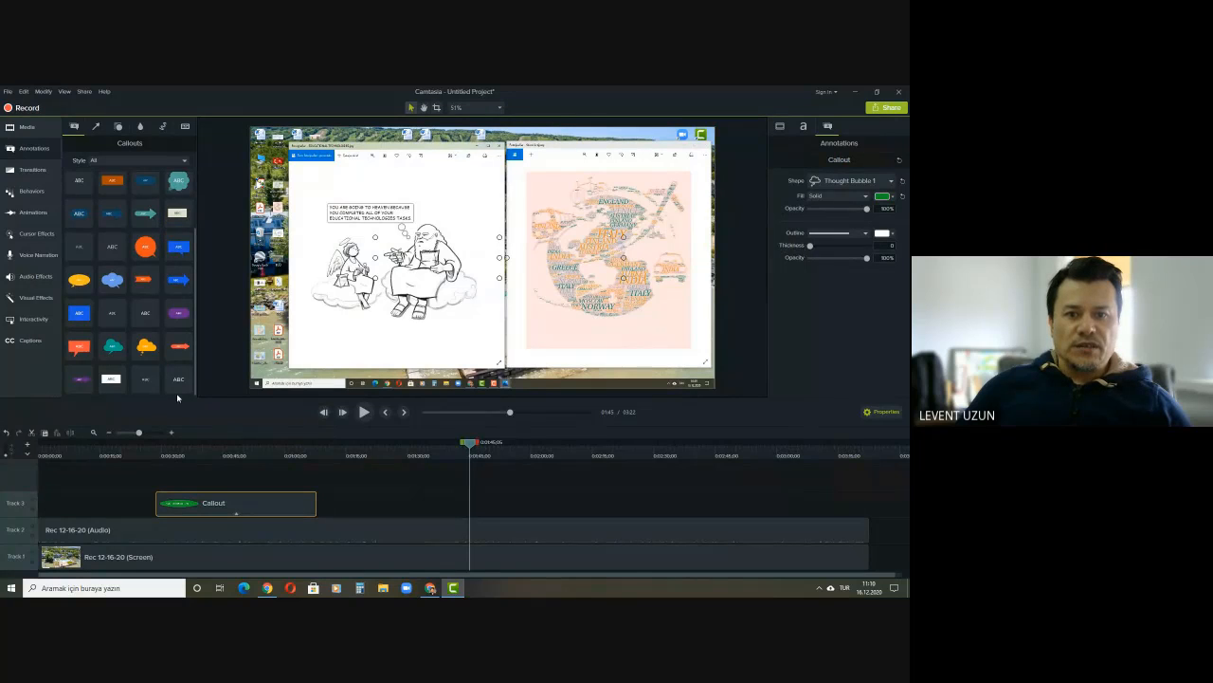
left_click_drag(179, 381, 382, 338)
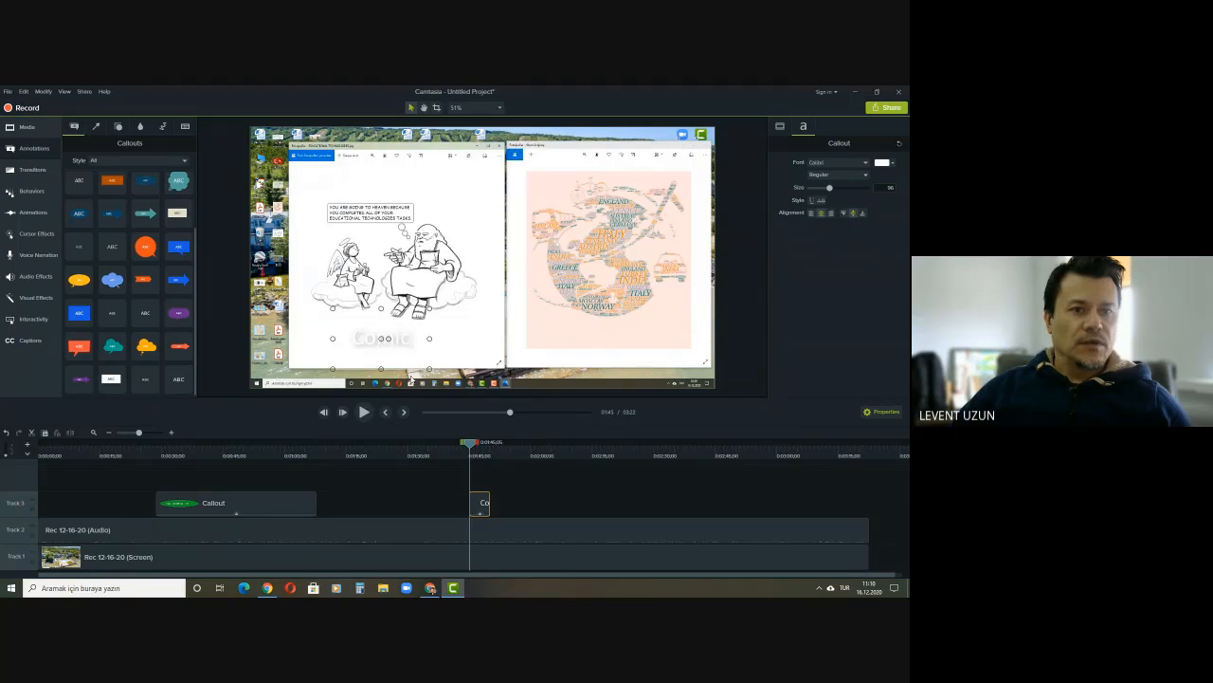
type("s")
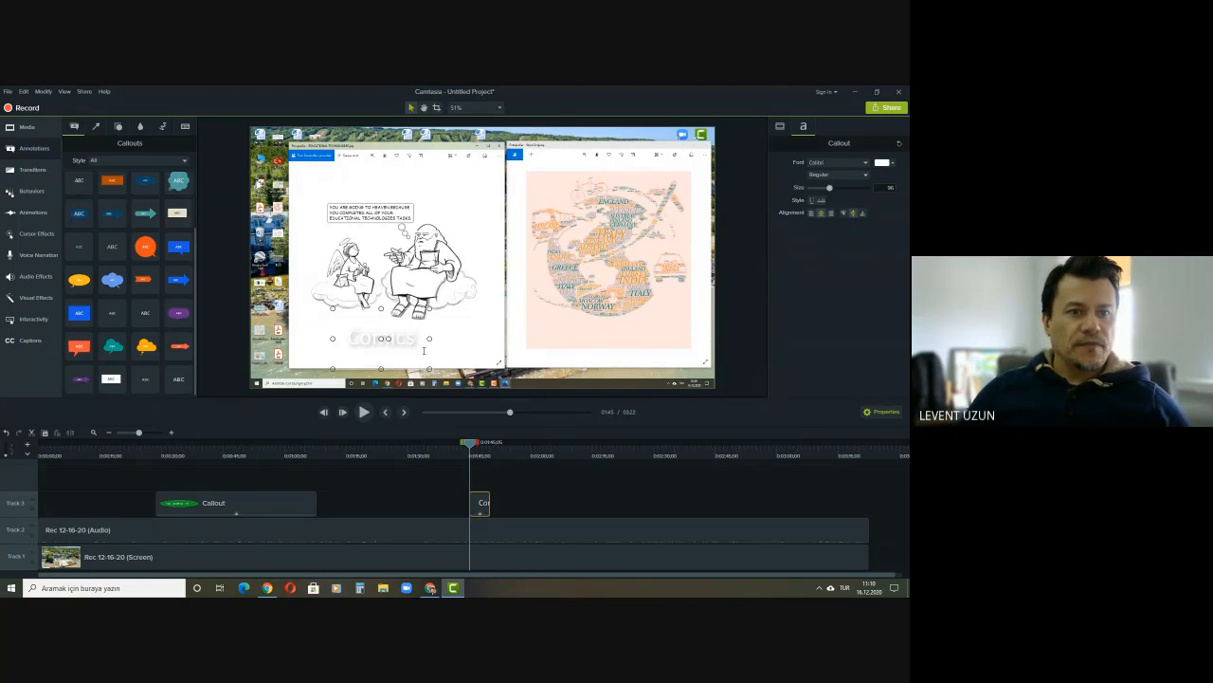
- Colour the Comics text black, move it down to the lower edge of the comic image, and deselect it
left_click_drag(398, 338, 350, 338)
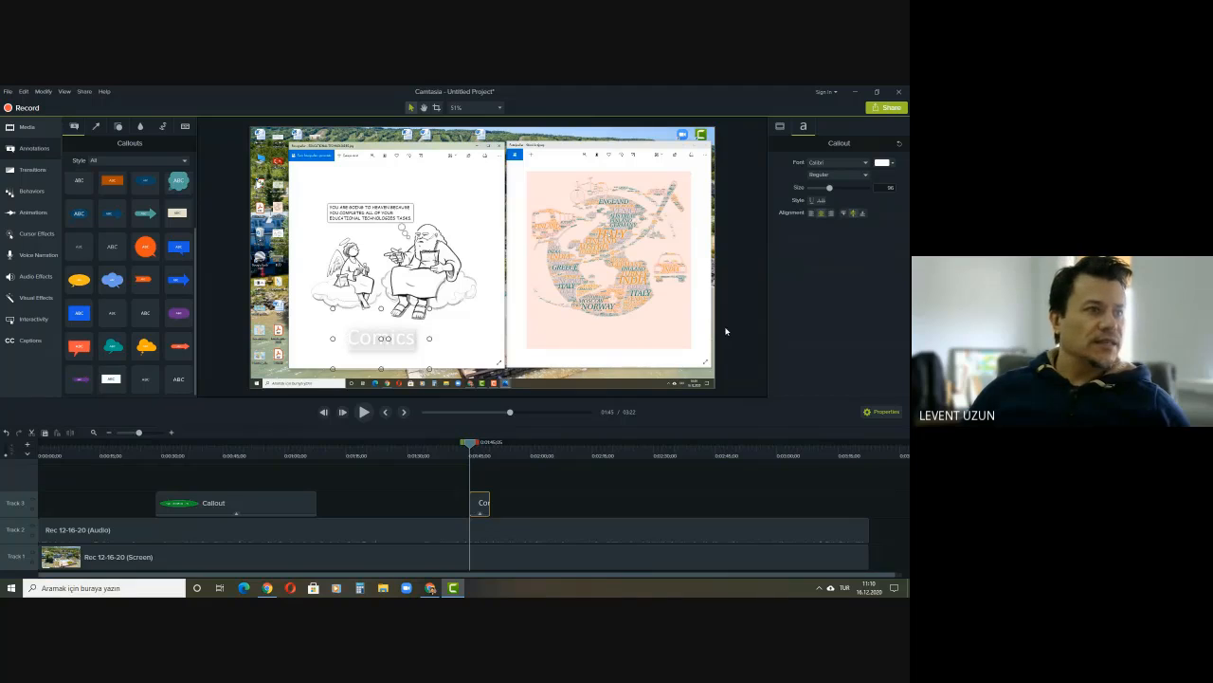
left_click(891, 163)
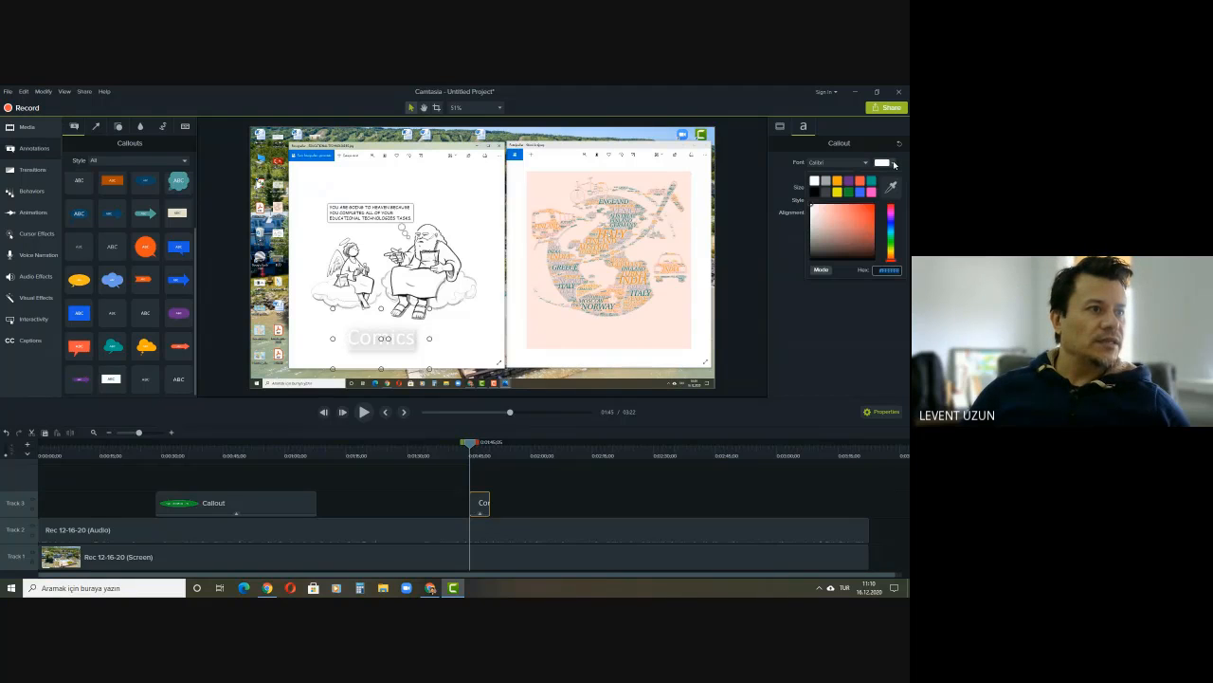
left_click(814, 192)
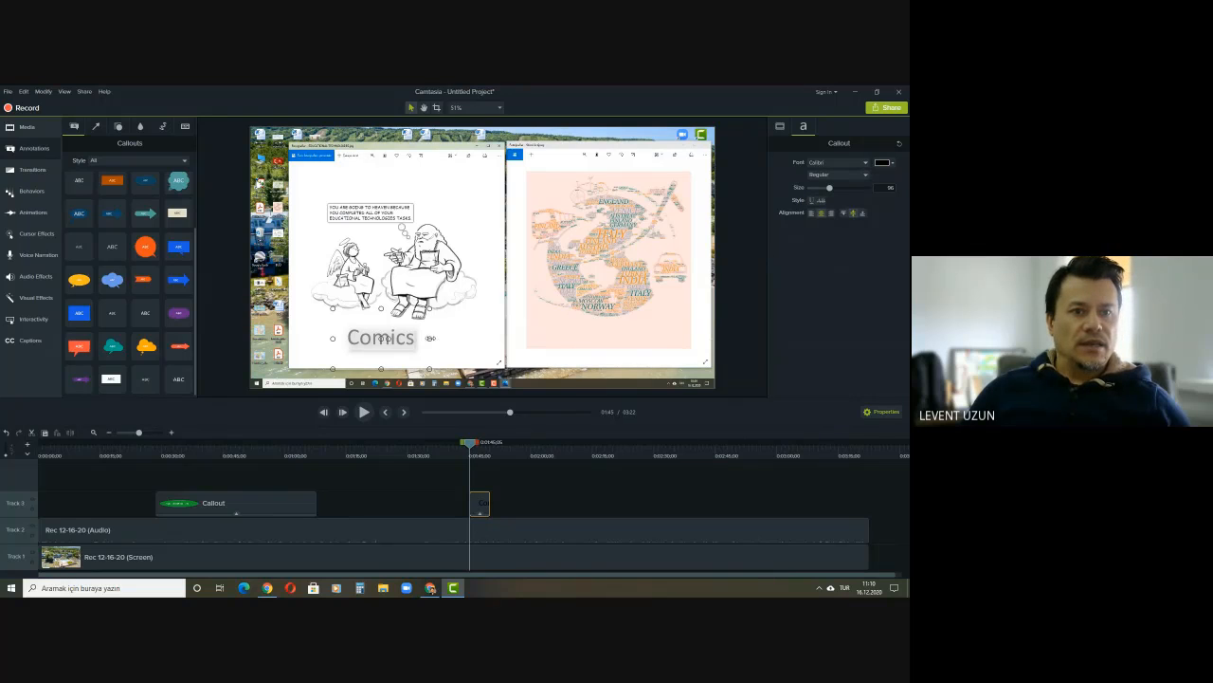
left_click(446, 340)
left_click_drag(387, 339, 404, 361)
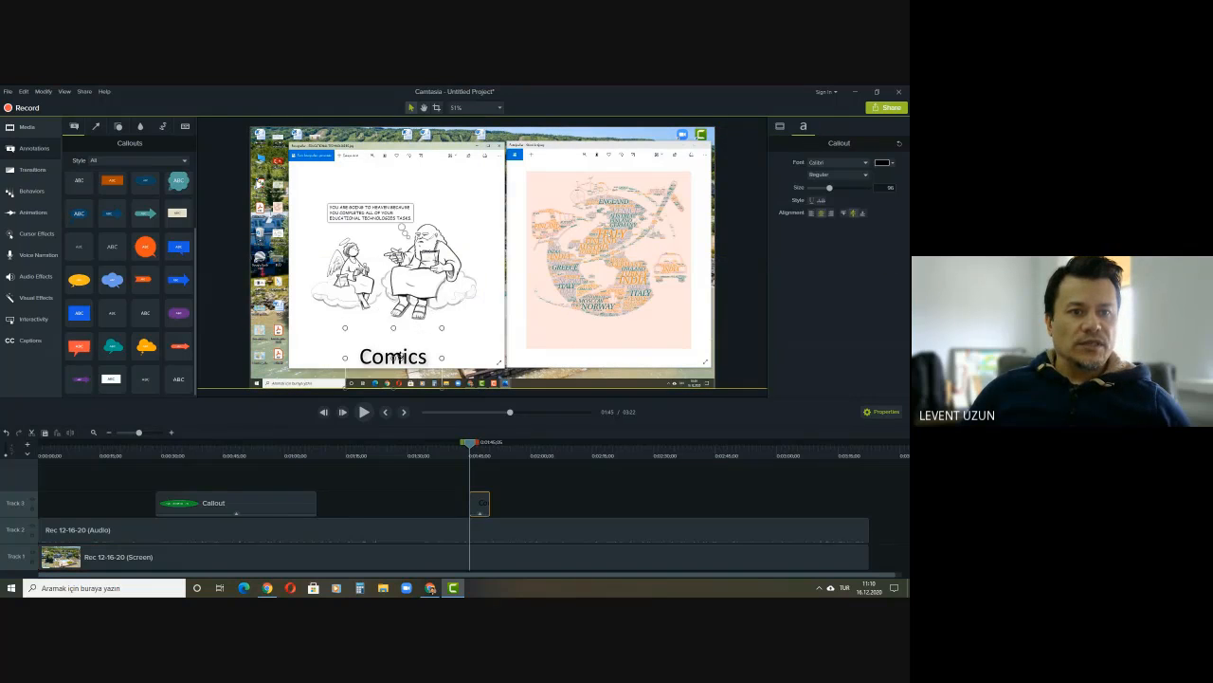
left_click(574, 354)
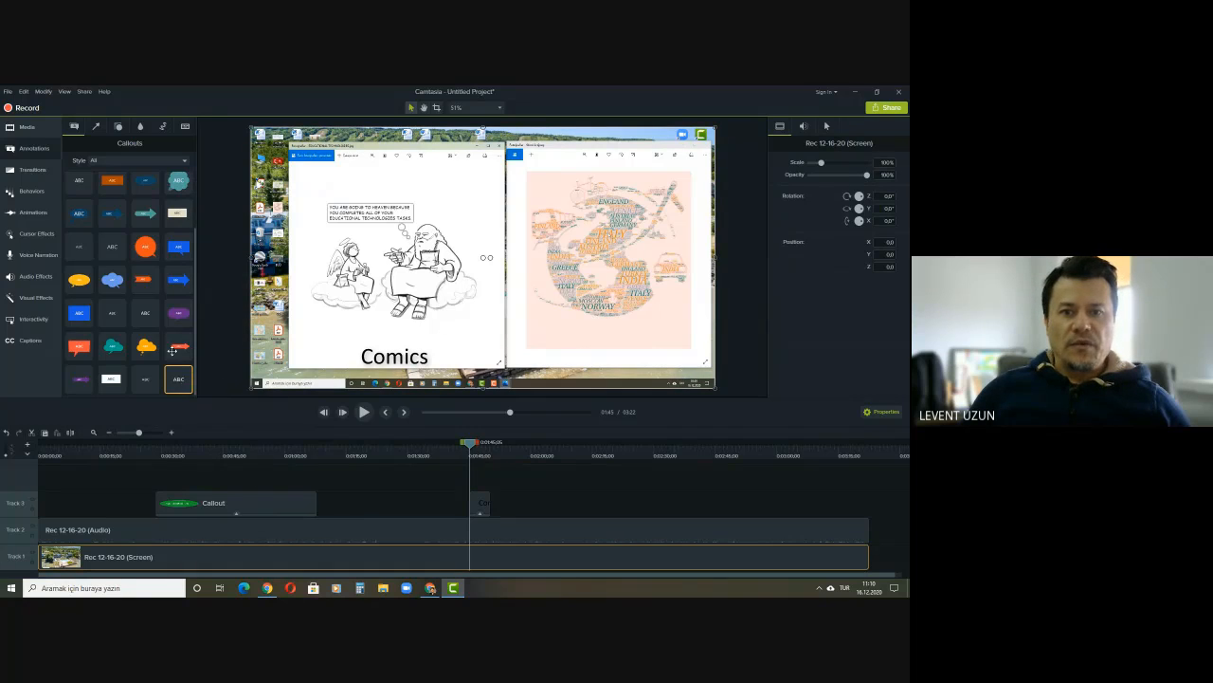
- Add a second plain text callout over the lower part of the word art image and set its text to Wordart
scroll(147, 376, "up", 1)
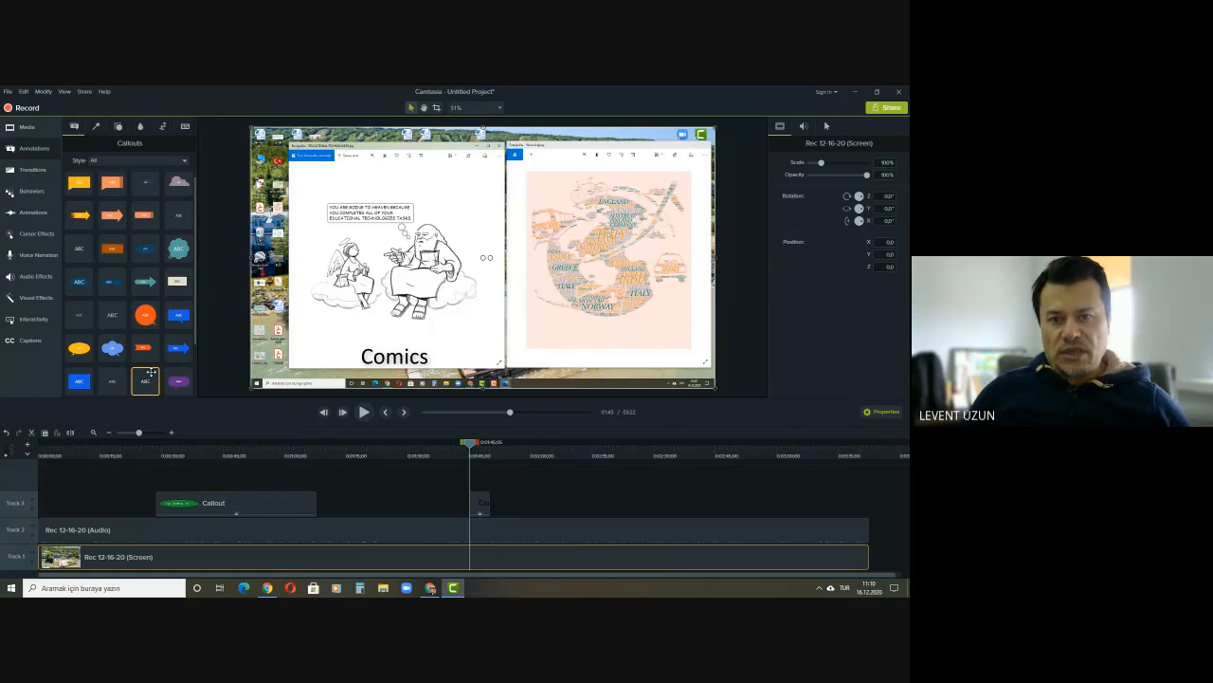
scroll(149, 373, "down", 3)
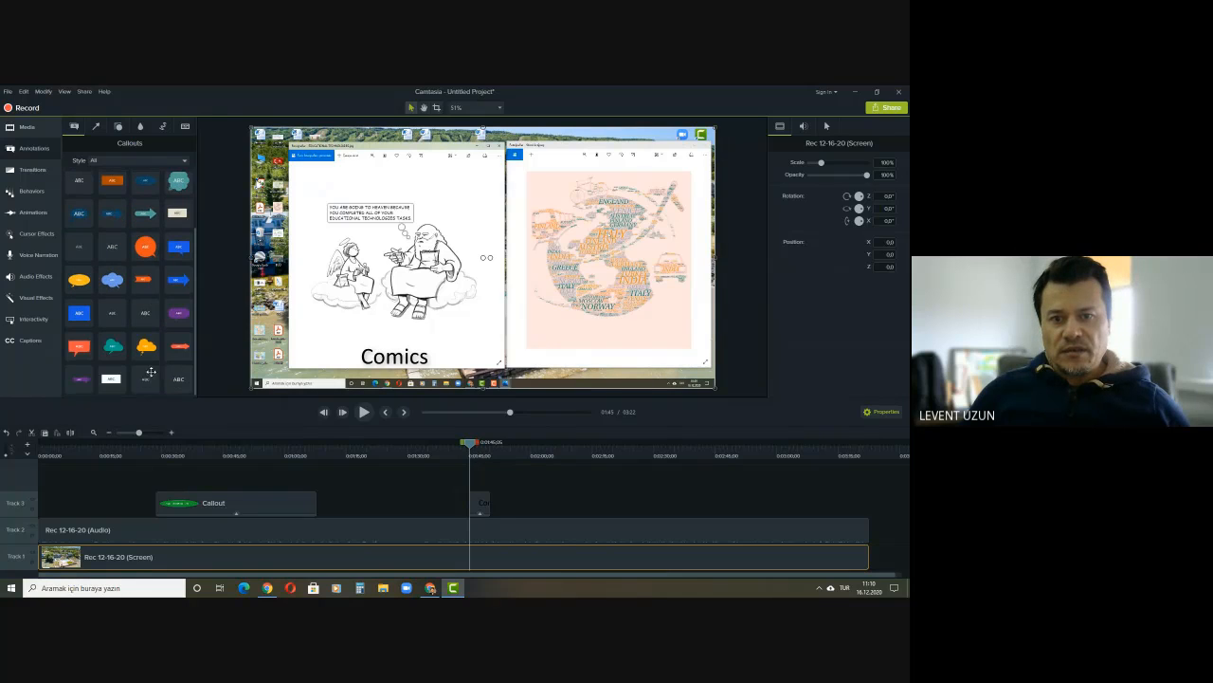
left_click_drag(150, 372, 620, 337)
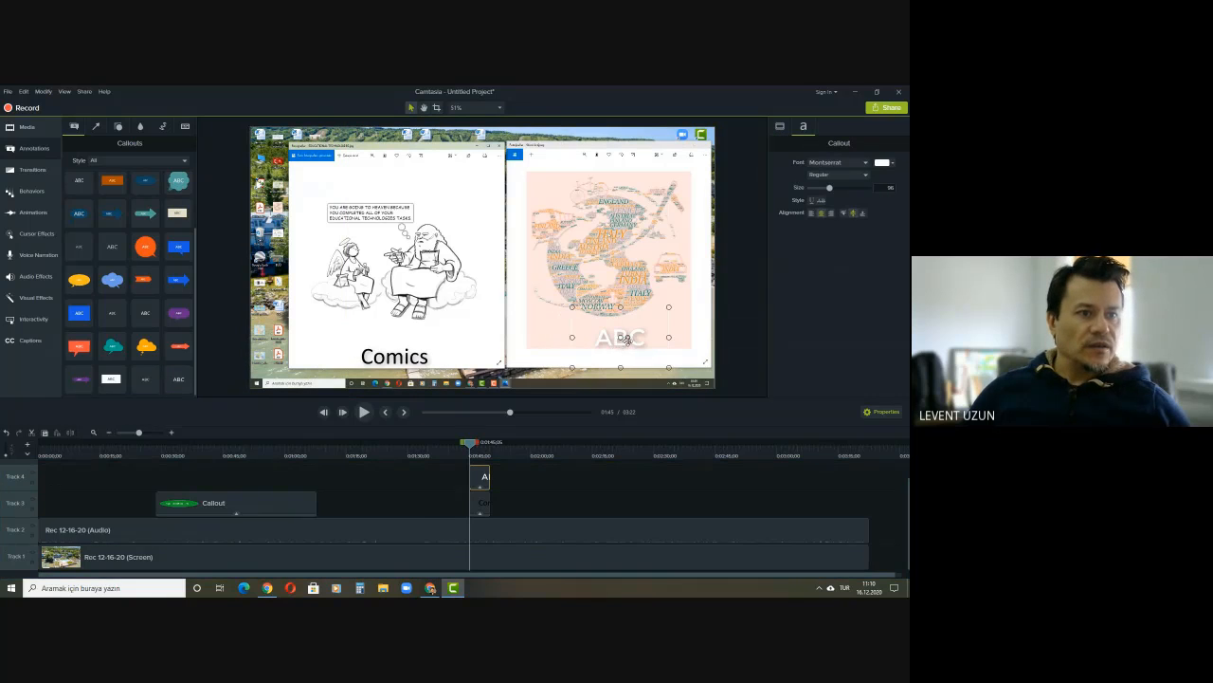
double_click(637, 339)
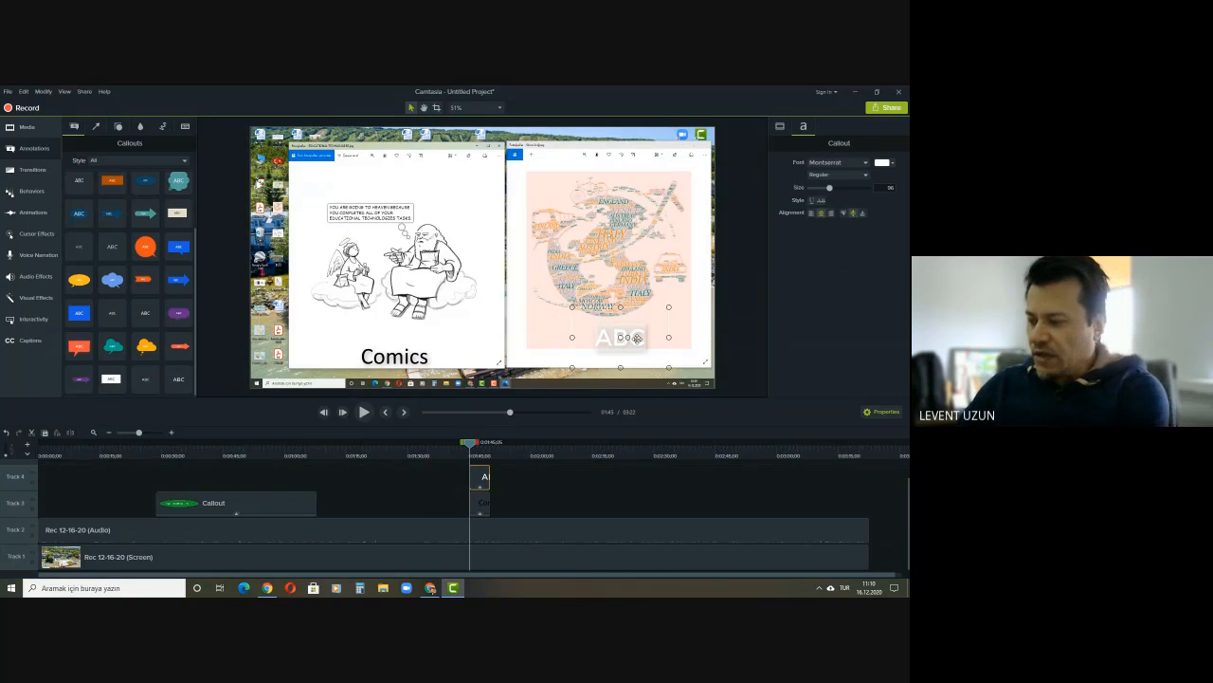
type("Word")
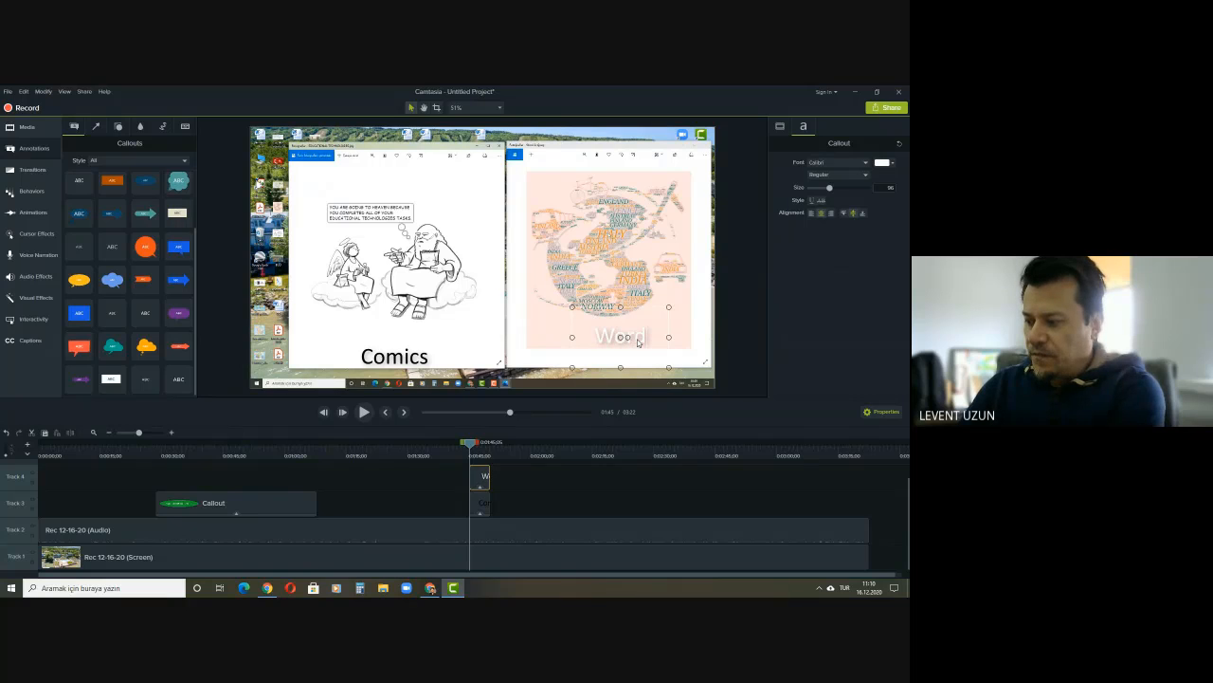
type("art")
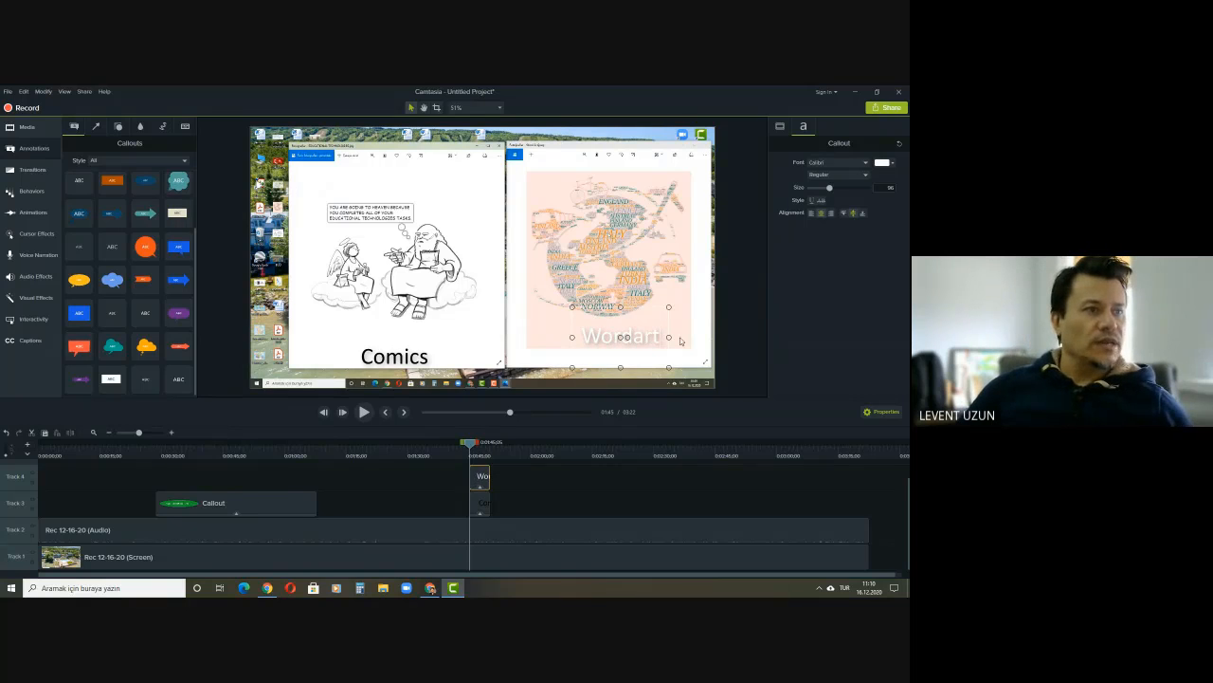
- Colour the Wordart text black, move it down level with the Comics text, and deselect it
left_click_drag(667, 337, 587, 338)
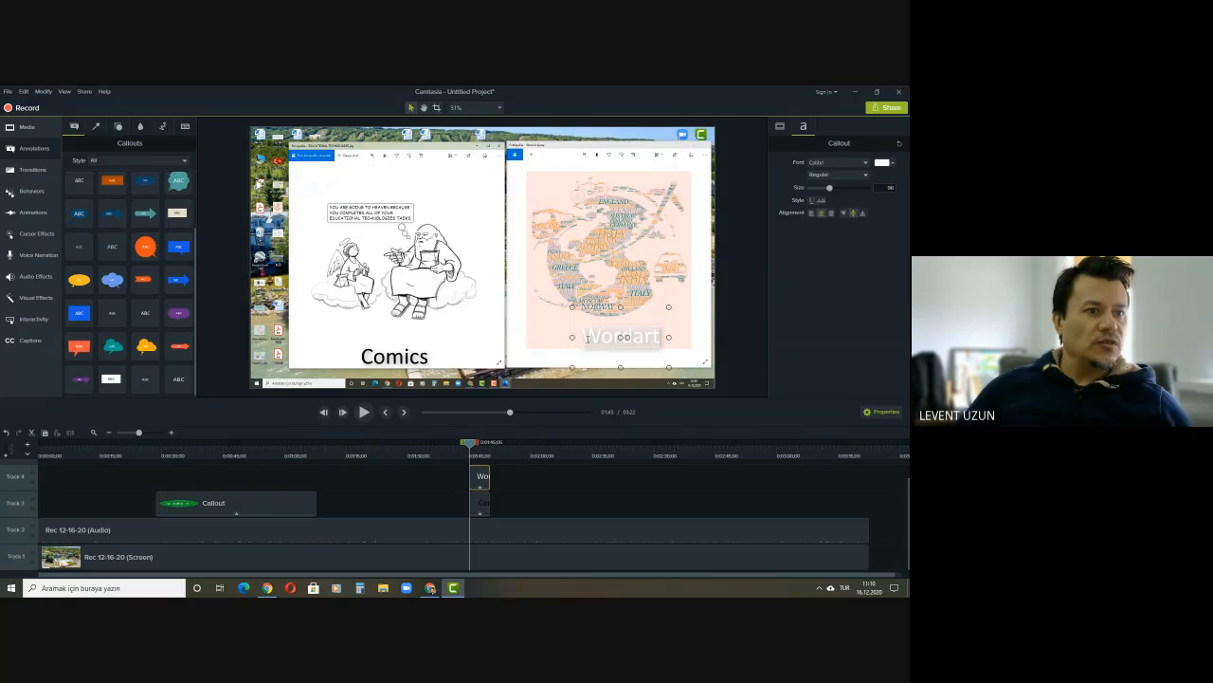
left_click(894, 163)
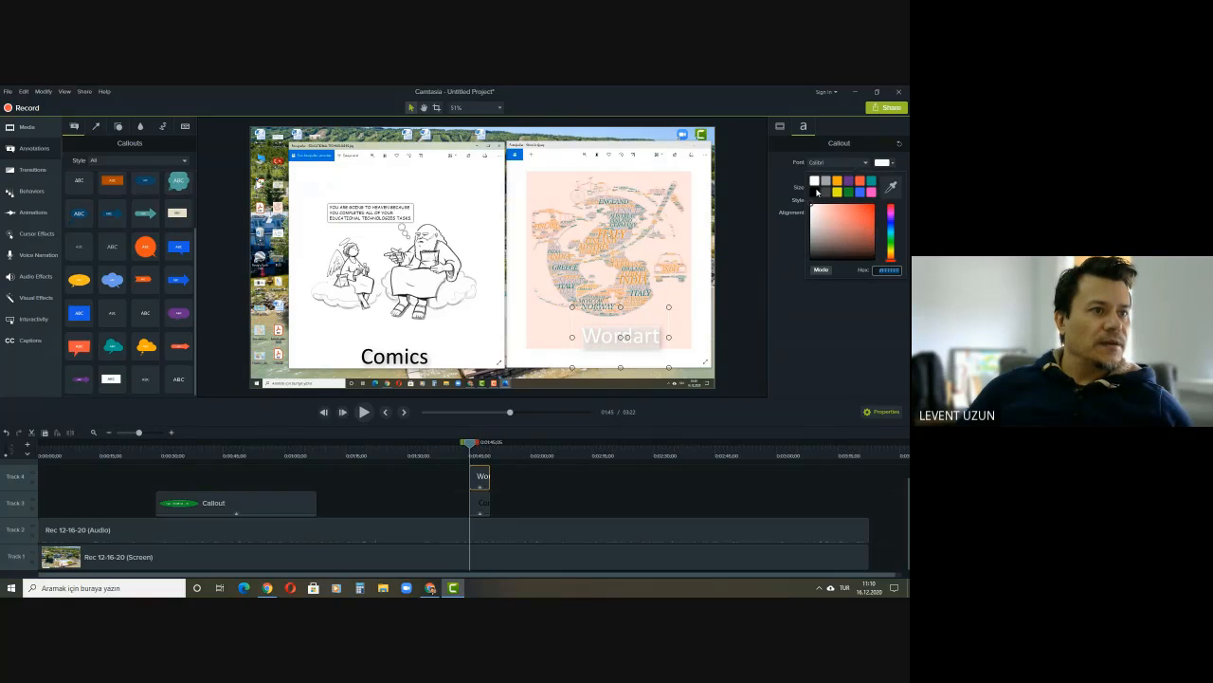
left_click(816, 192)
left_click(647, 337)
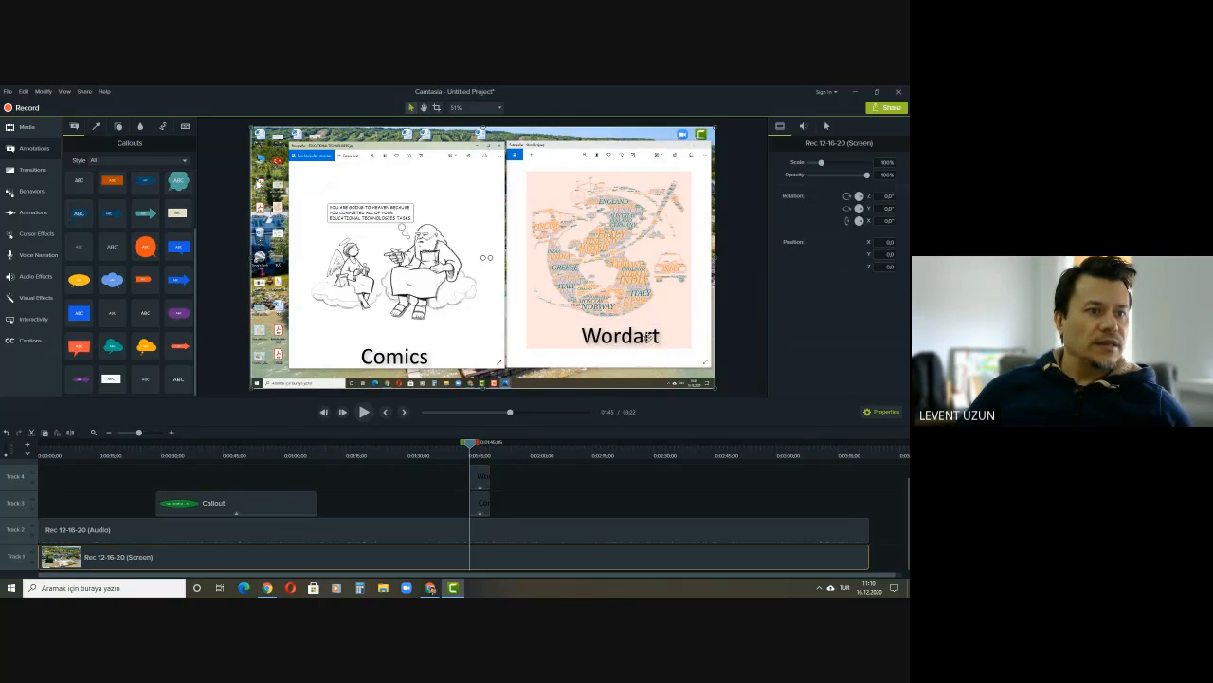
left_click_drag(648, 338, 646, 359)
left_click(702, 335)
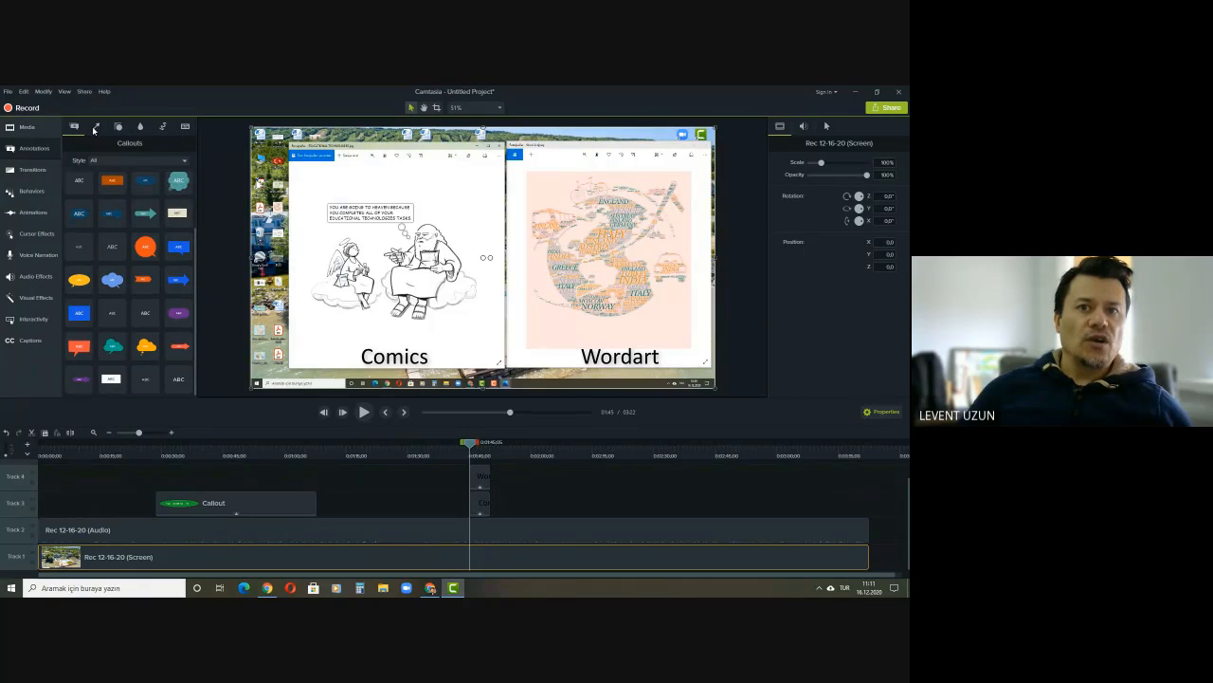
- Browse the arrow and line annotations, and add two orange star shapes side by side near the comic image's upper-right corner
left_click(94, 127)
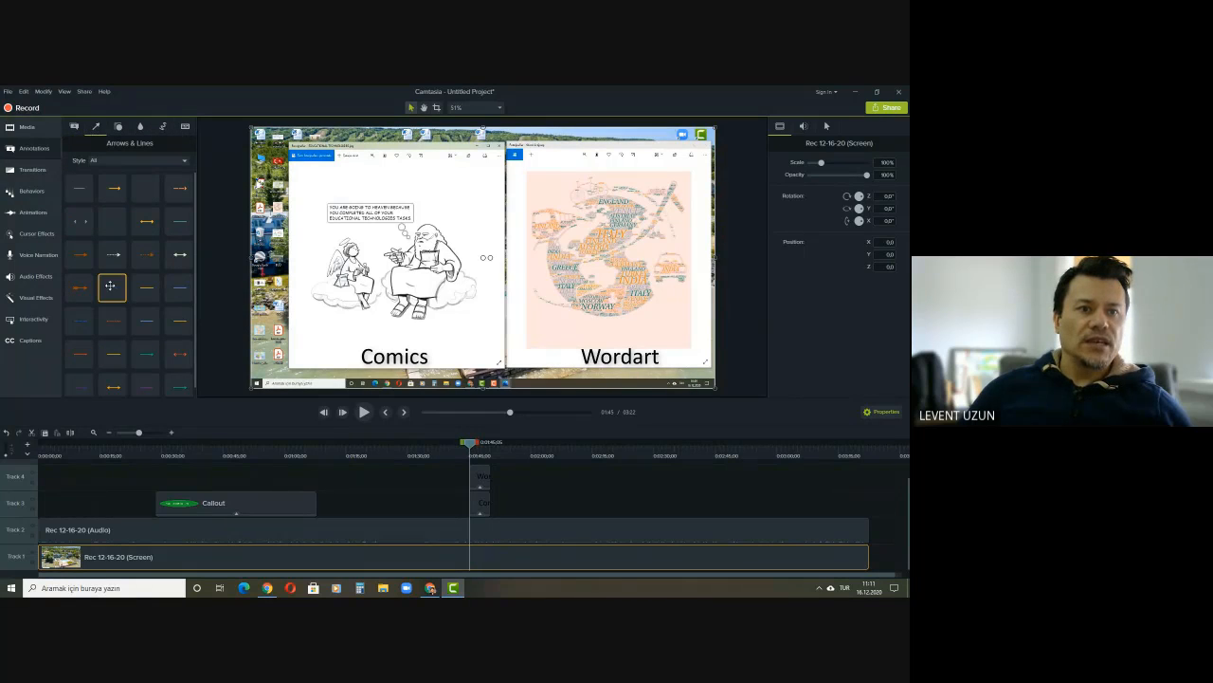
scroll(142, 303, "down", 1)
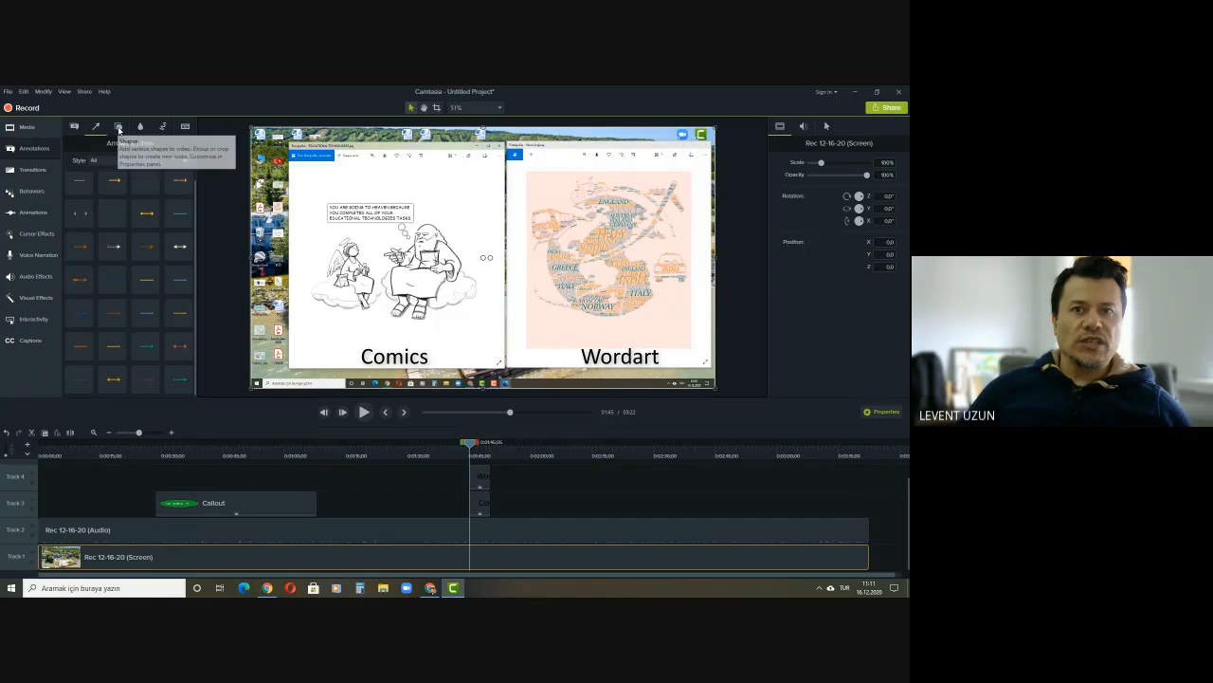
left_click(117, 128)
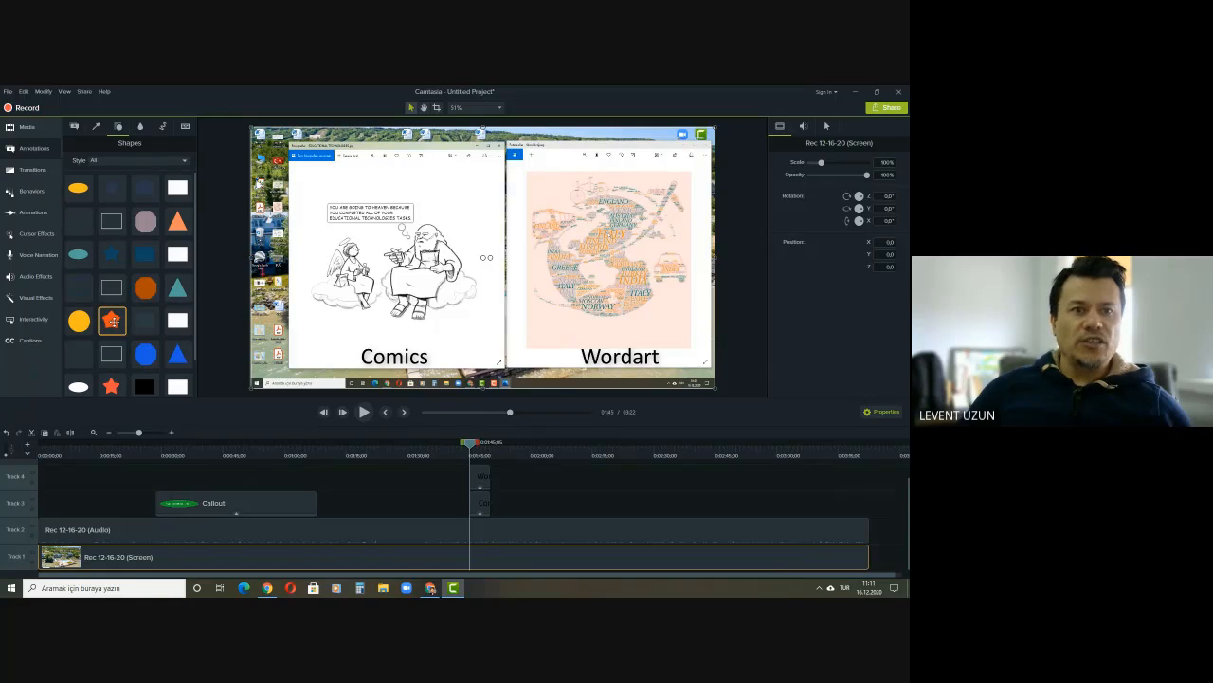
left_click_drag(112, 320, 483, 182)
left_click(490, 232)
left_click(494, 235)
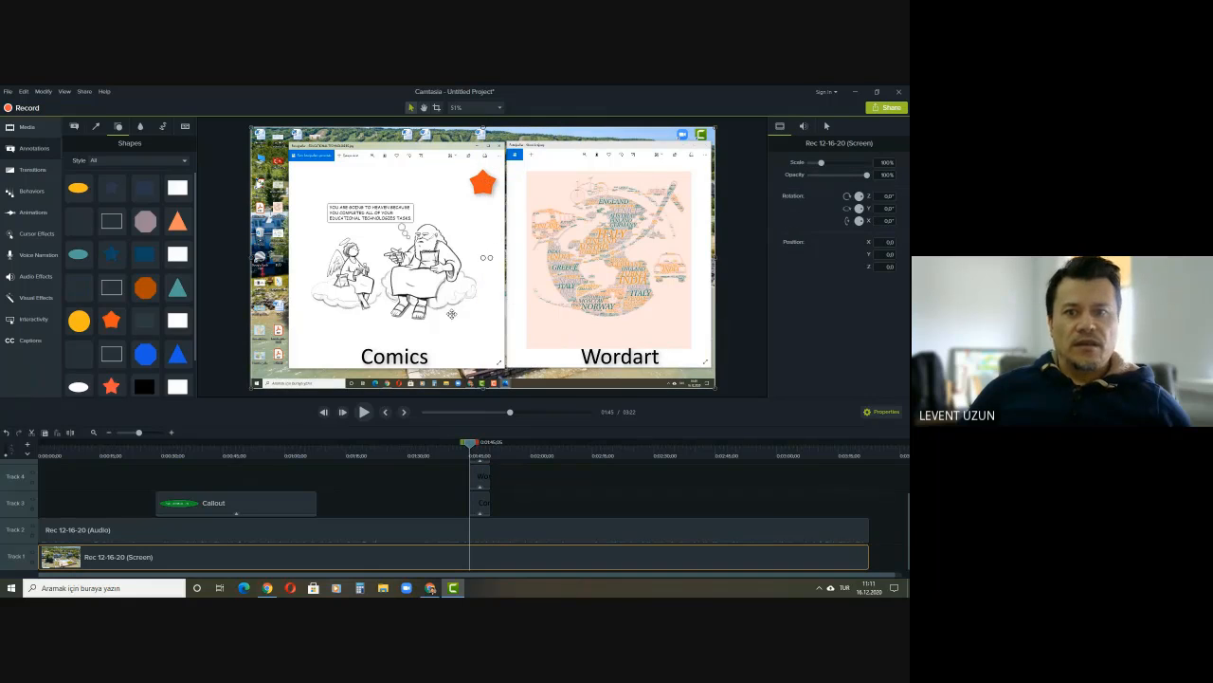
scroll(130, 277, "down", 1)
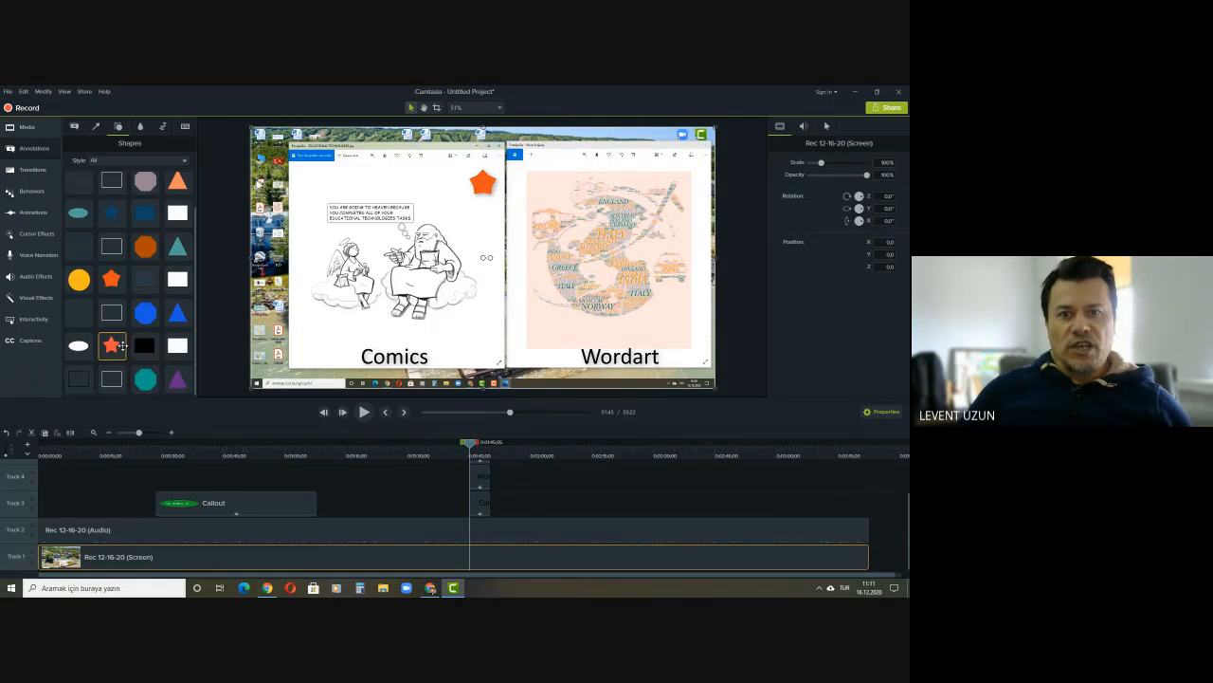
left_click_drag(111, 346, 454, 185)
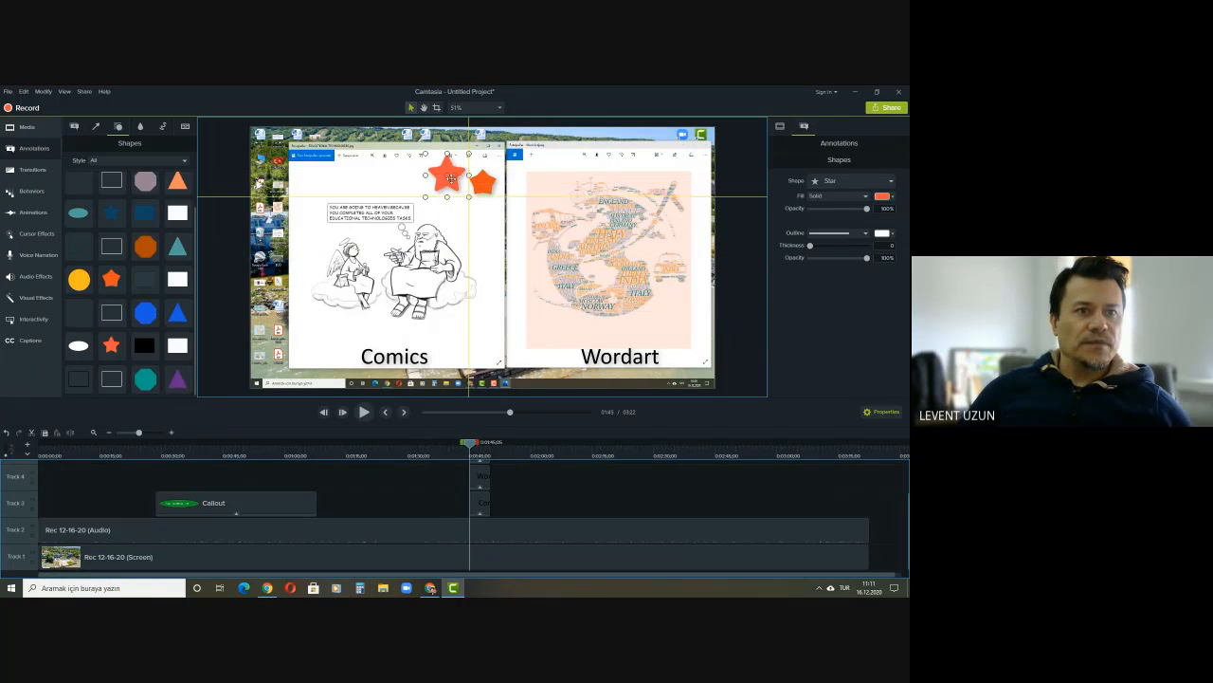
- Delete the second star shape, move the remaining star into its place at the comic image's upper-right corner, and deselect it
left_click(482, 182)
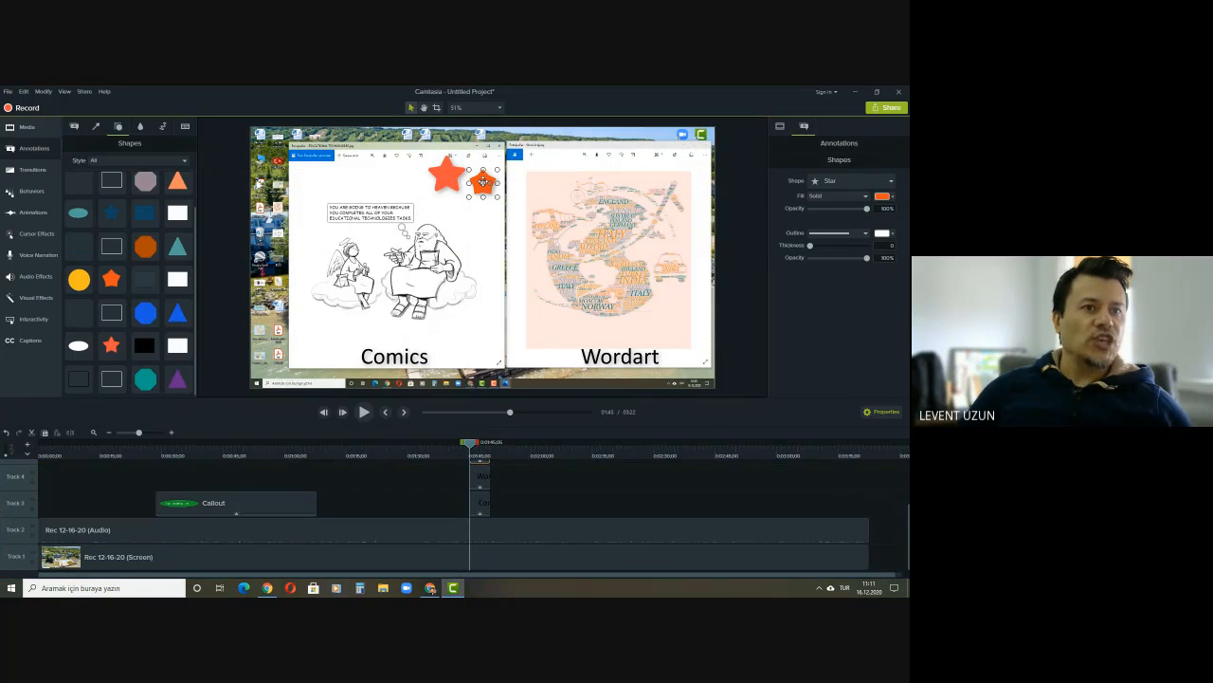
right_click(483, 182)
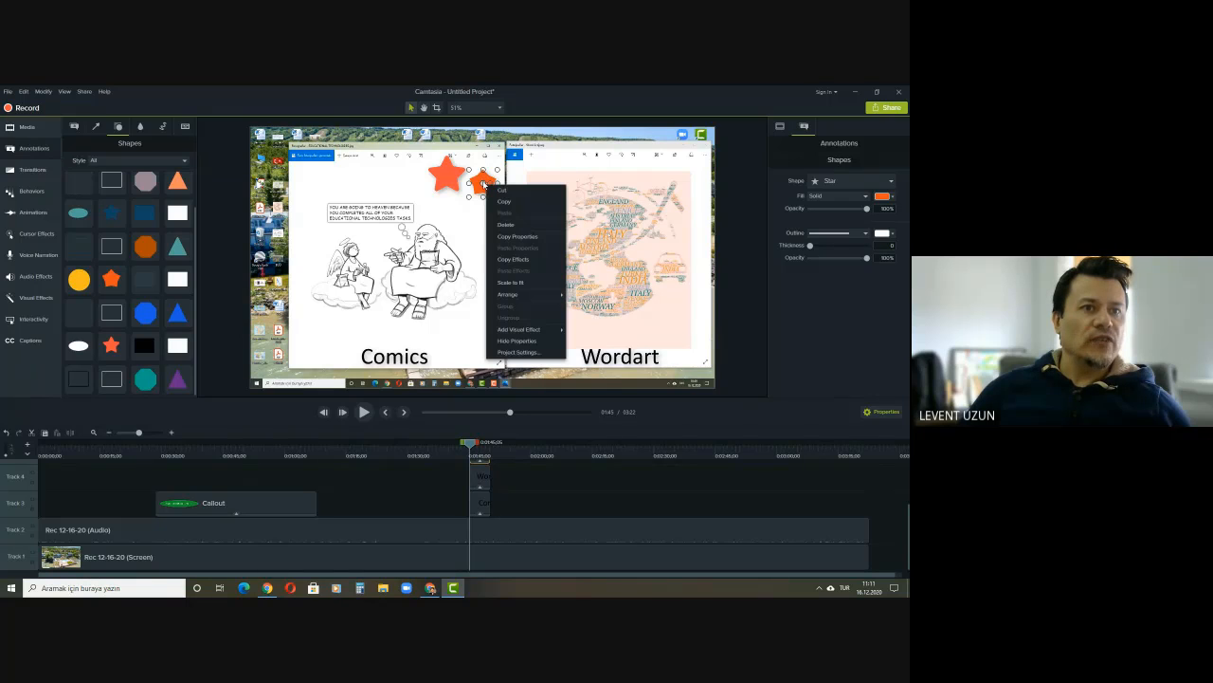
left_click(506, 224)
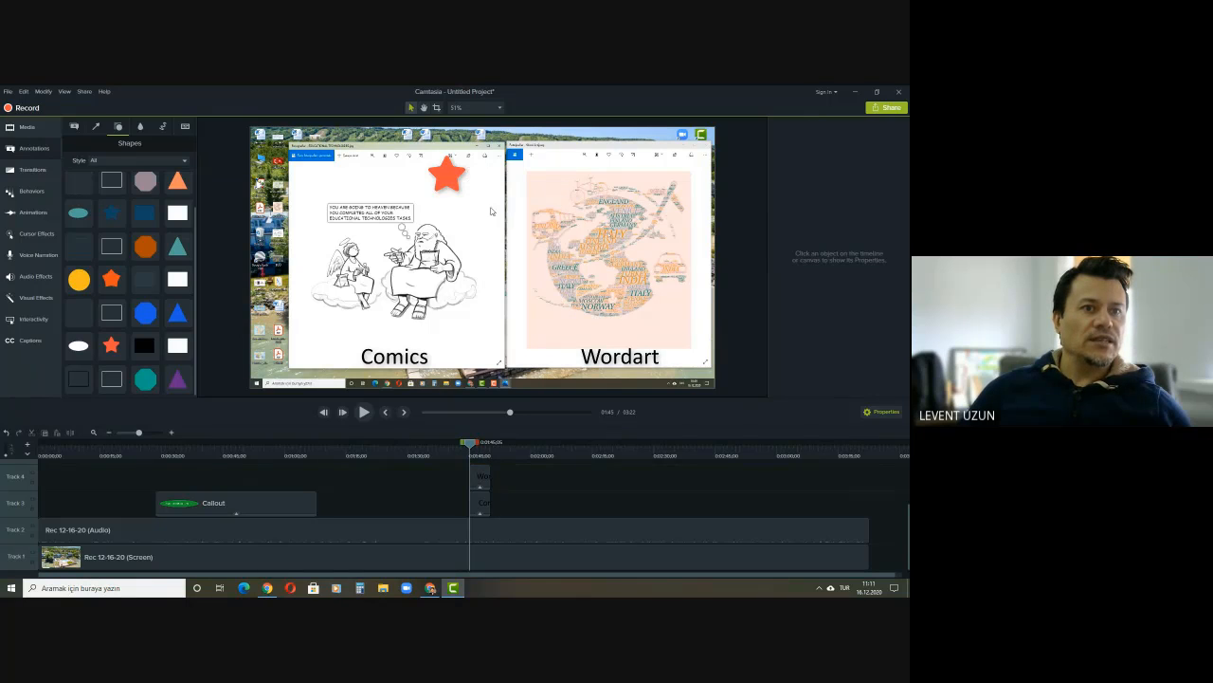
left_click_drag(448, 177, 480, 184)
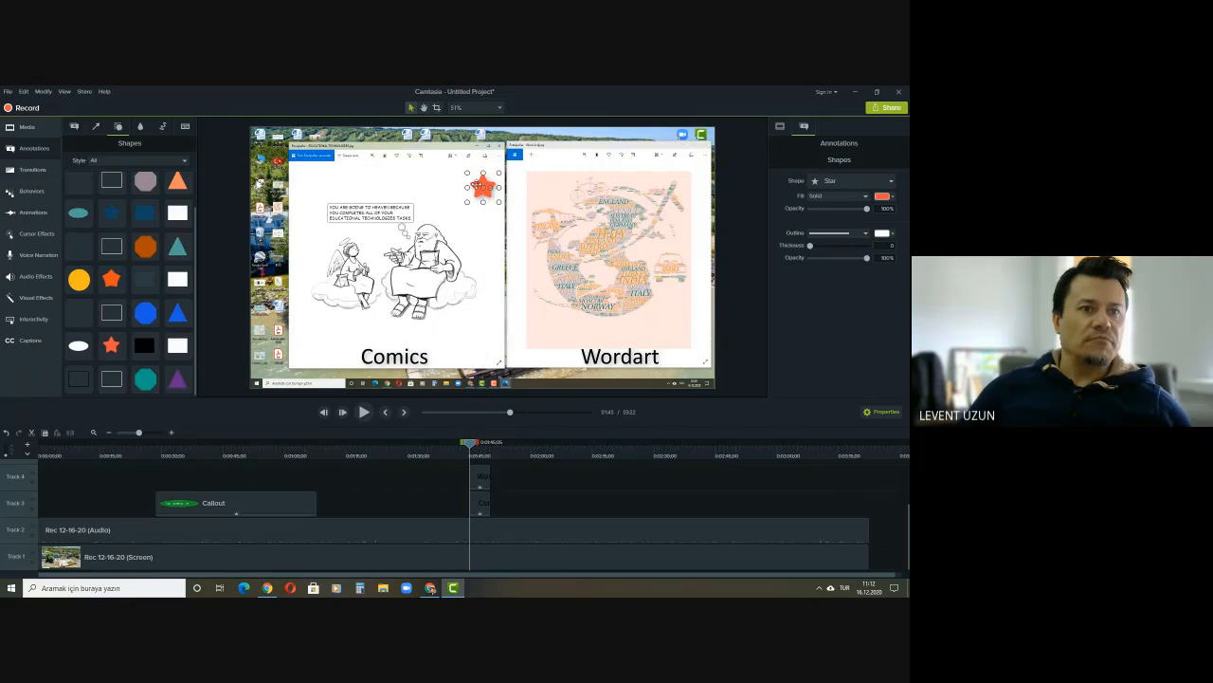
left_click(489, 237)
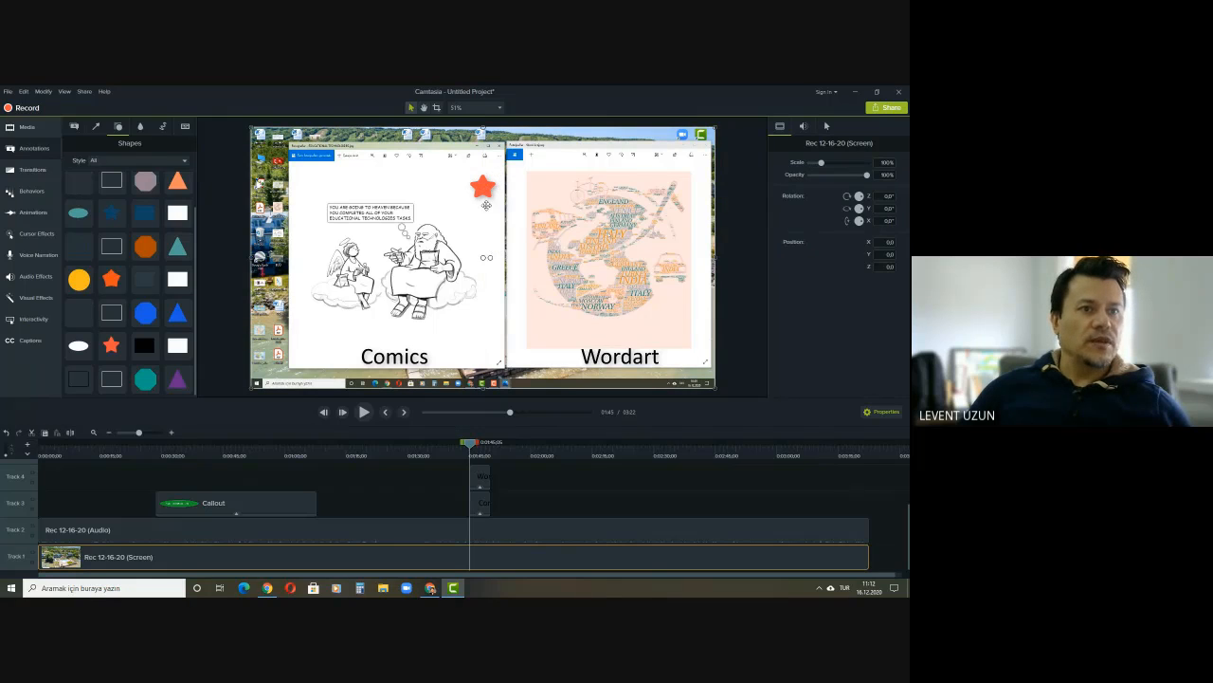
- Change the star shape's fill colour to green and deselect it
left_click(483, 184)
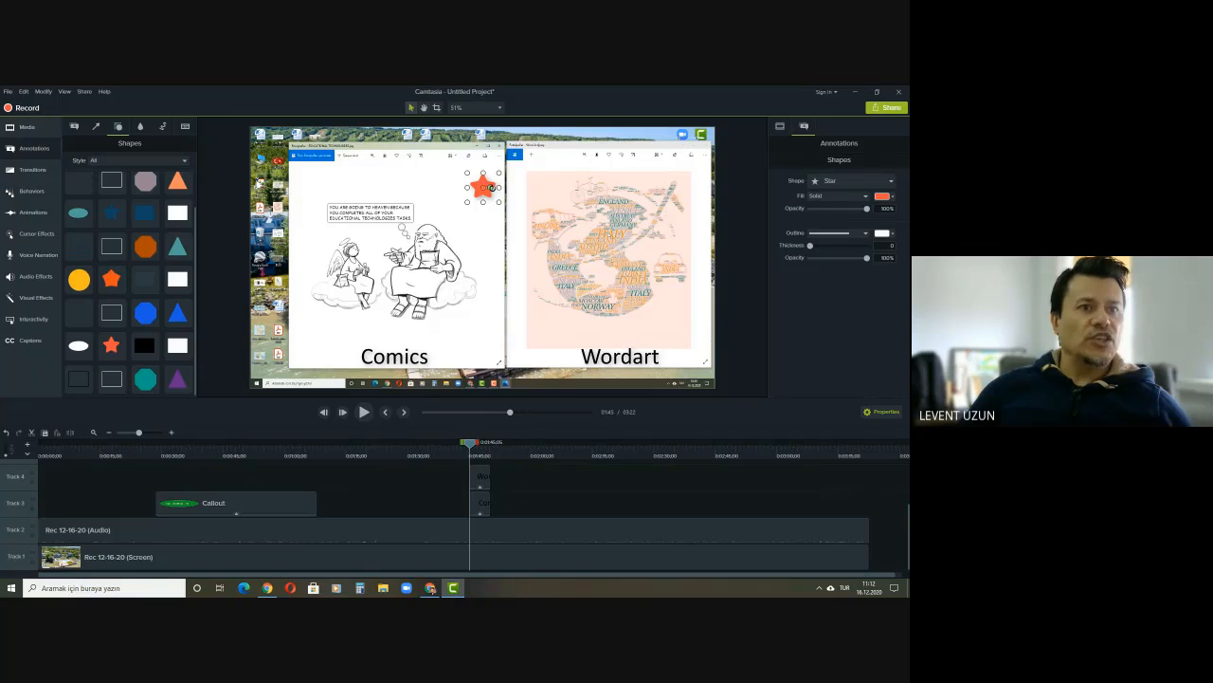
left_click(892, 196)
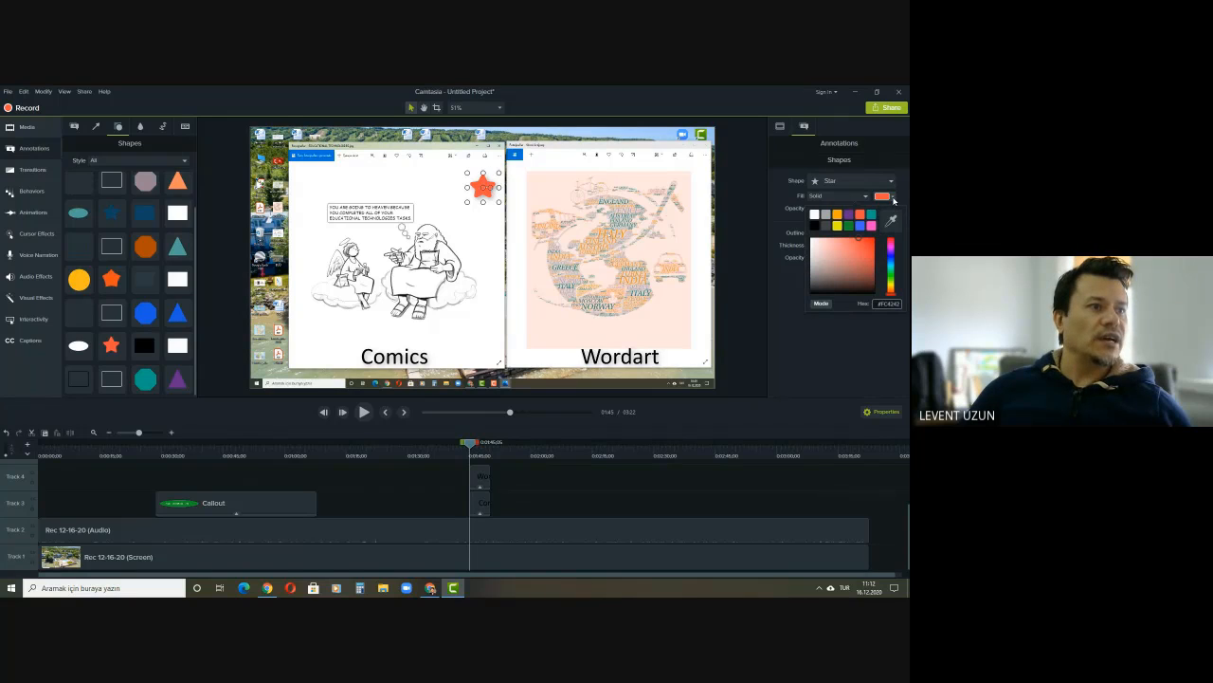
left_click(851, 224)
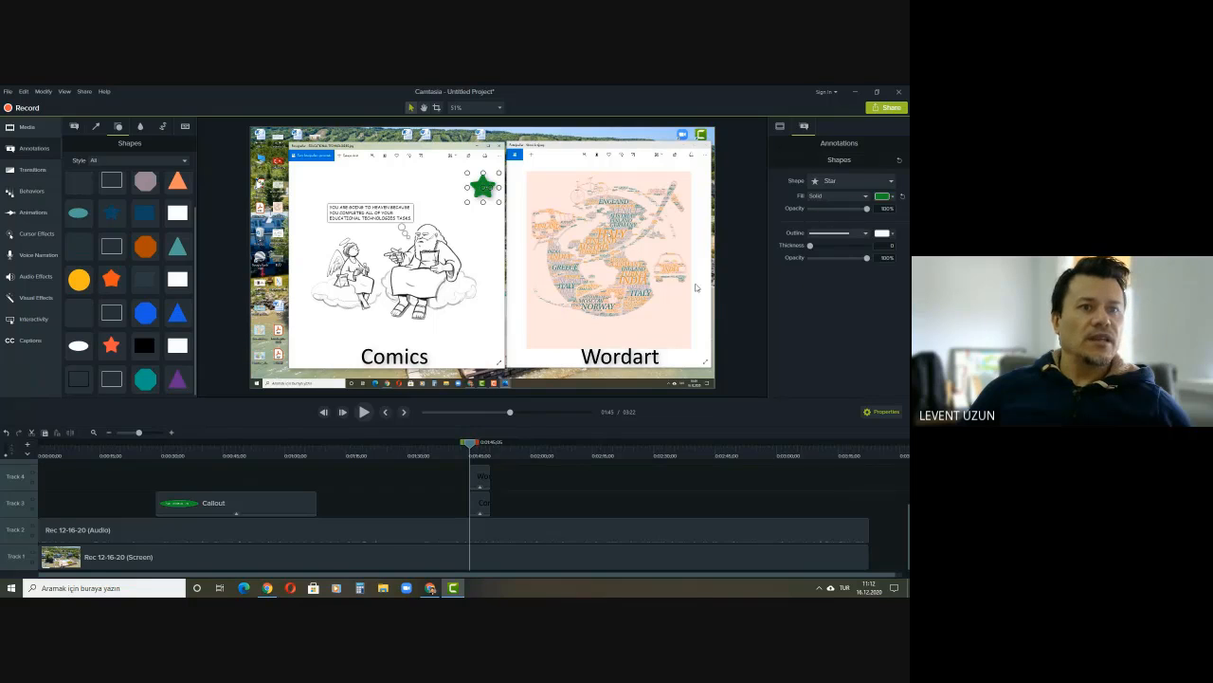
left_click(515, 277)
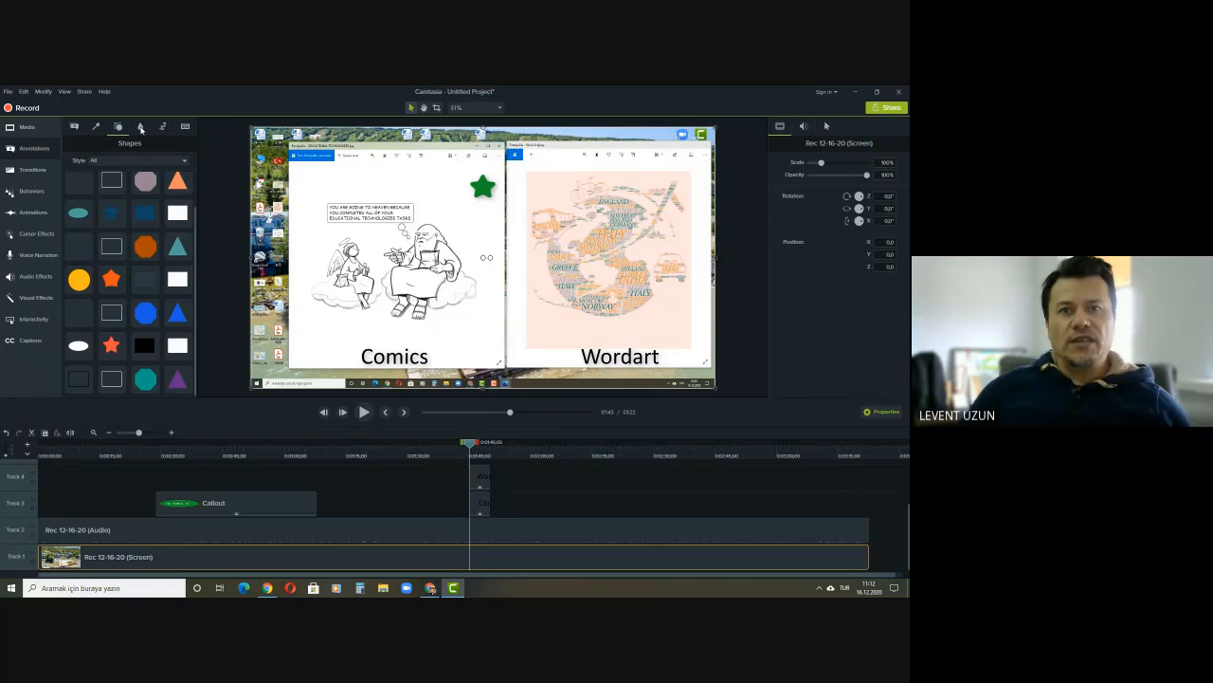
- Look through the blur and highlight and the sketch motion annotations, and play the recording until just past the two text callouts
left_click(141, 128)
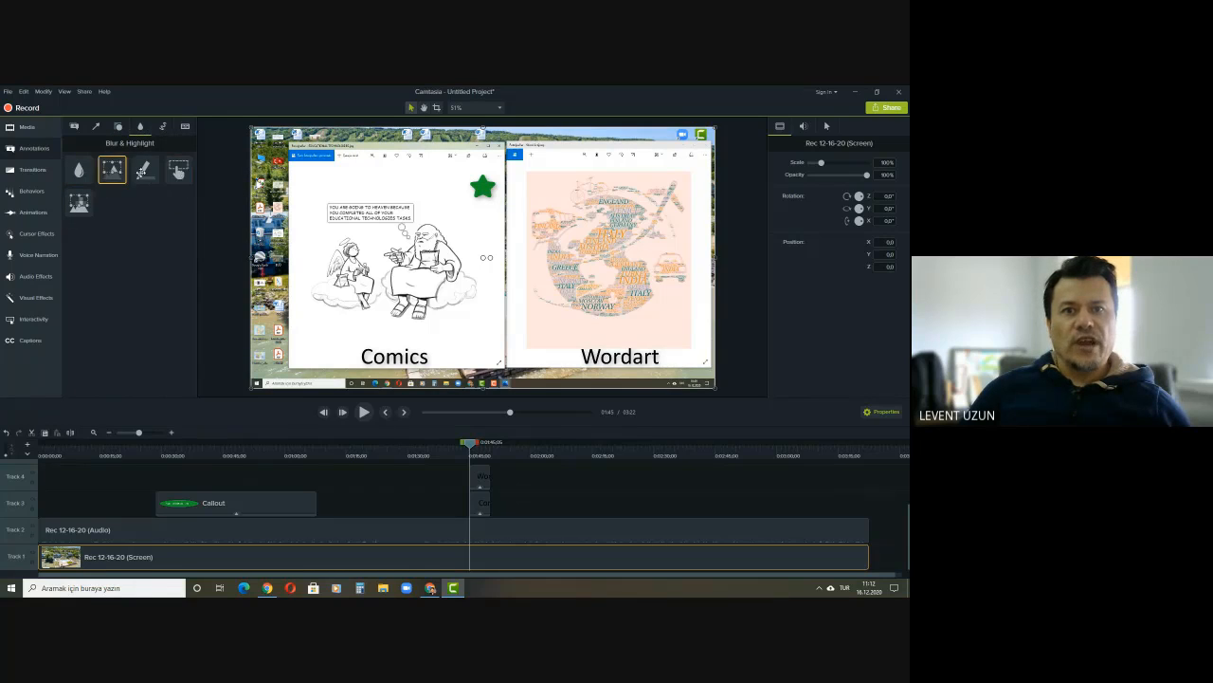
left_click(163, 129)
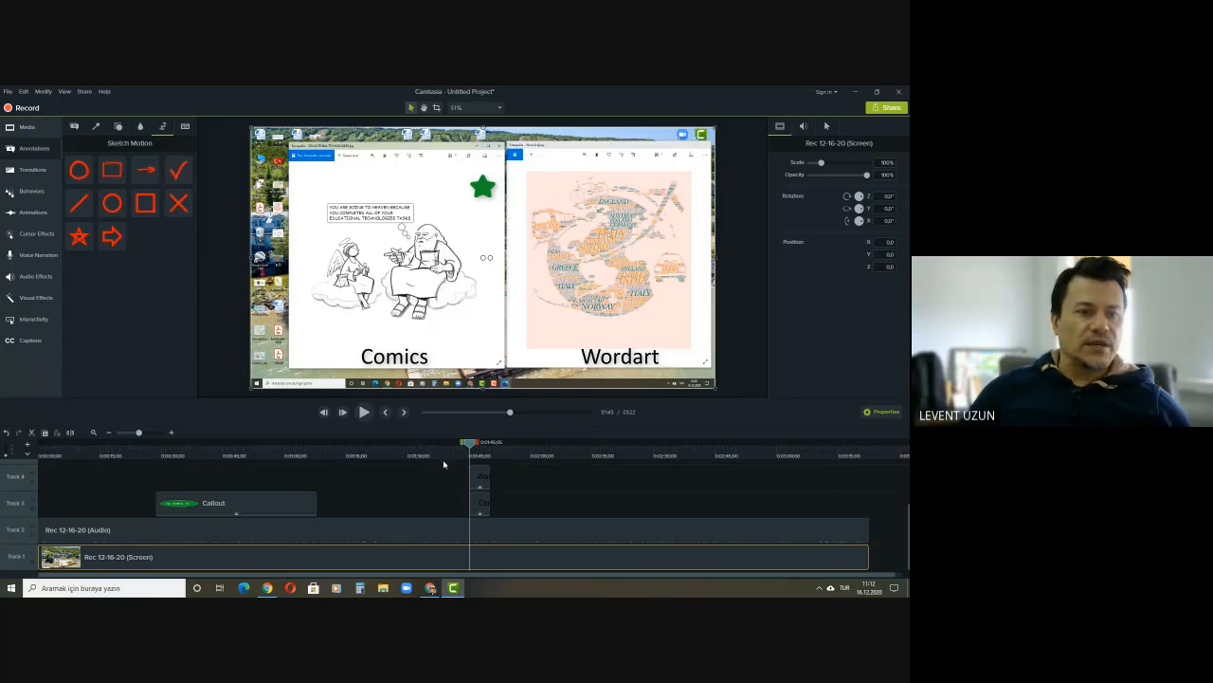
left_click(365, 413)
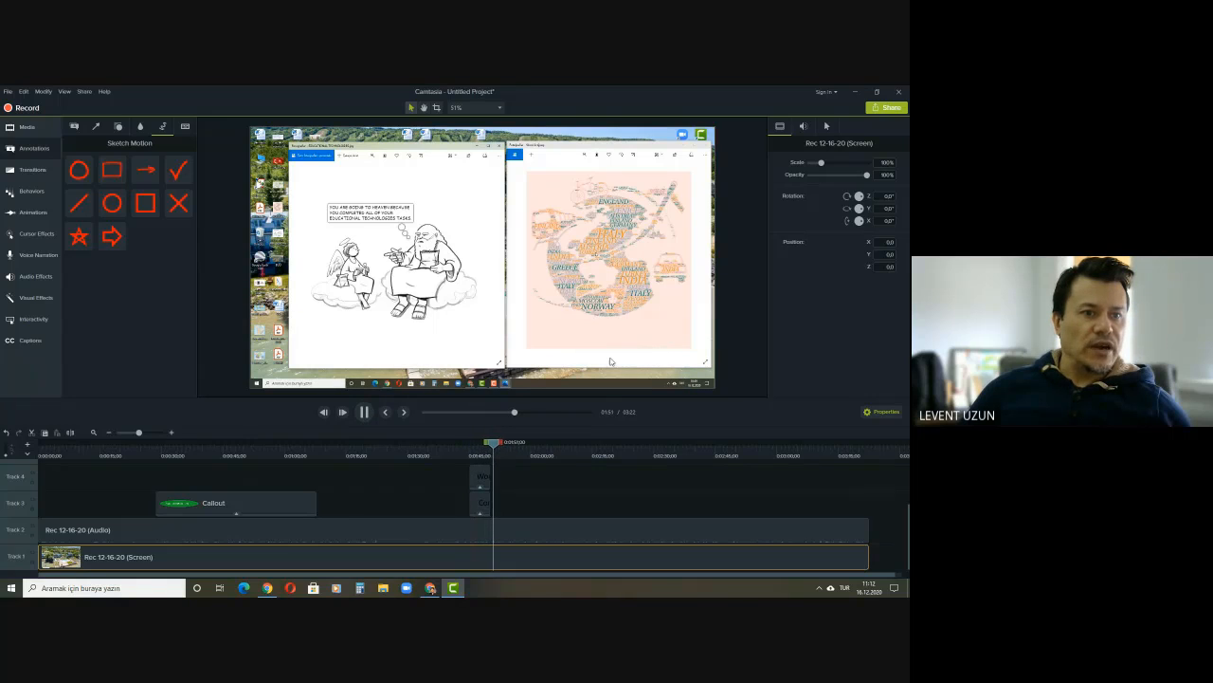
left_click(364, 412)
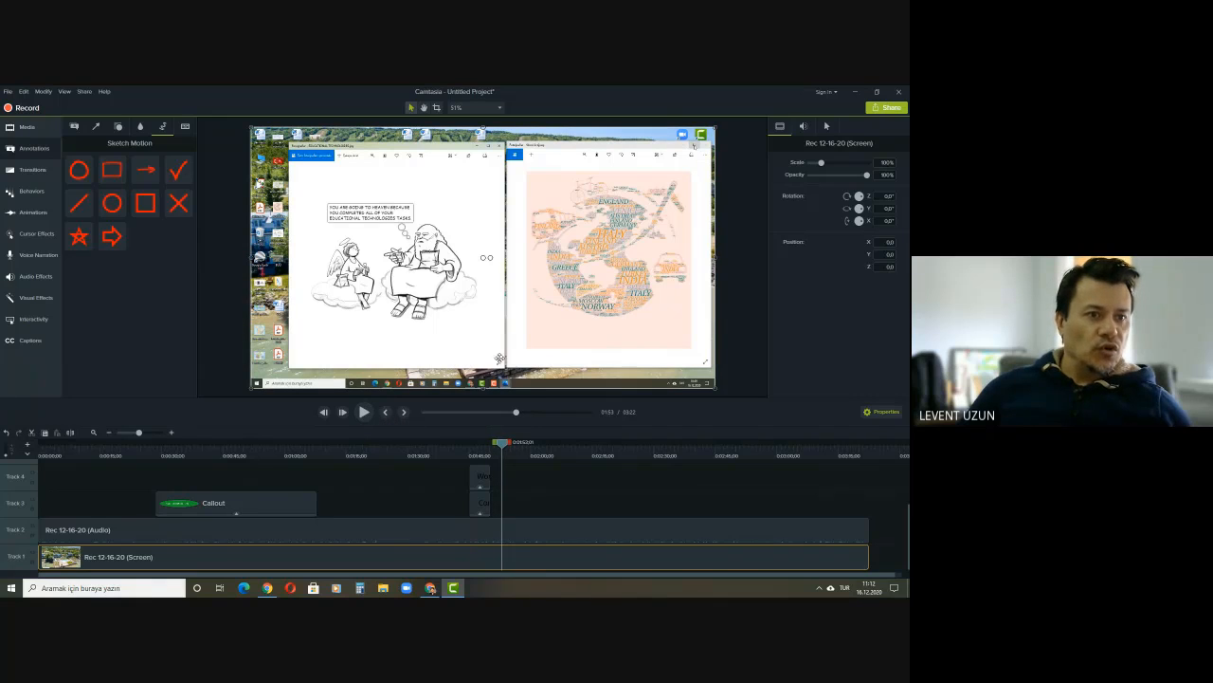
- Extend the Wordart and Comics text callouts on the timeline to end at the playhead
left_click(482, 476)
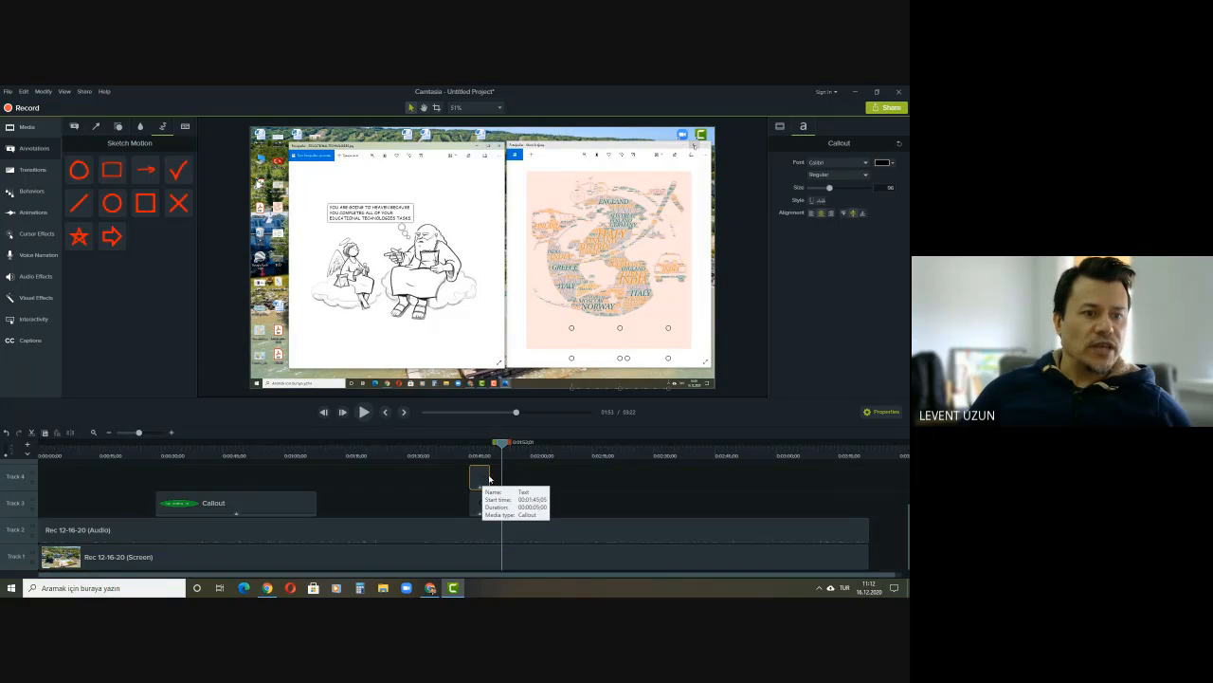
left_click_drag(489, 479, 500, 505)
left_click(480, 504)
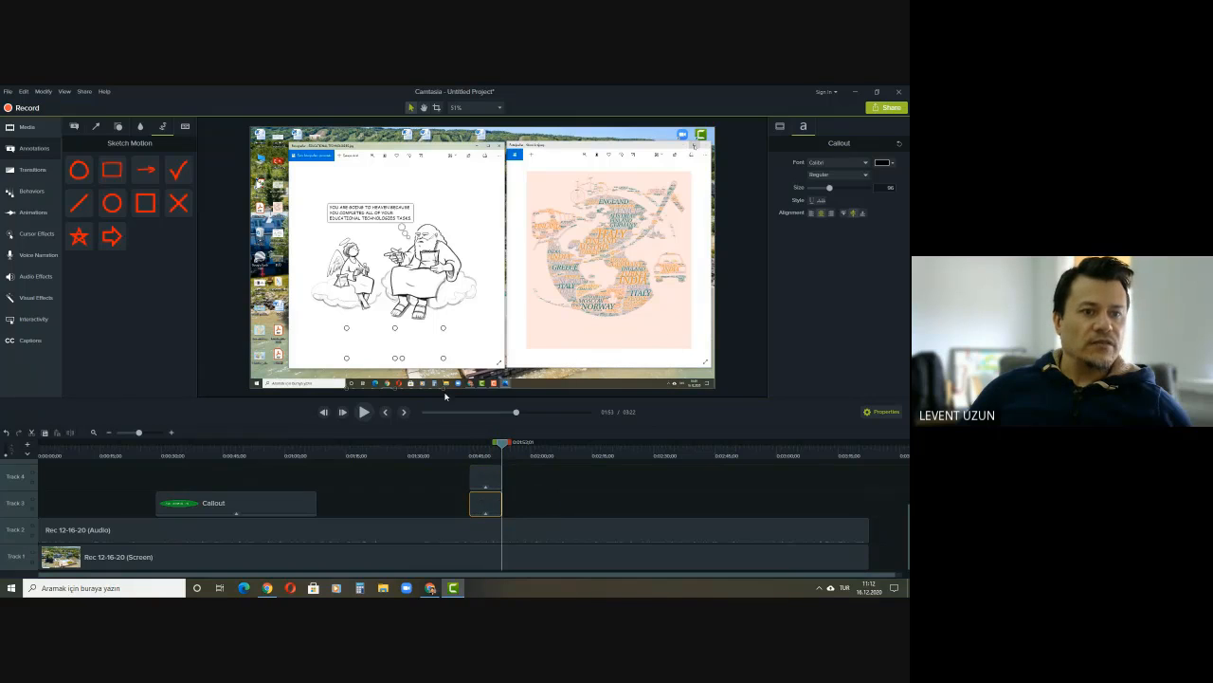
- Play on to the enlarged word art, add a red sketch motion checkmark beside its lower-right corner, shrink it, and deselect it
left_click(365, 411)
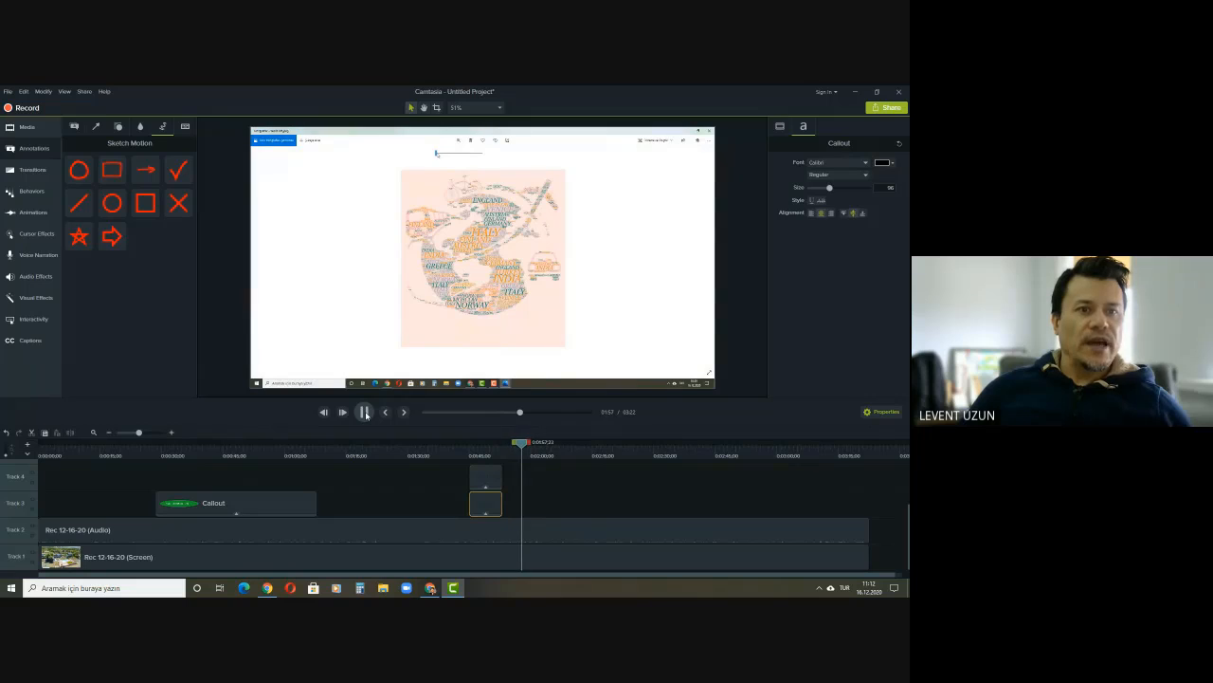
left_click(365, 412)
left_click(365, 412)
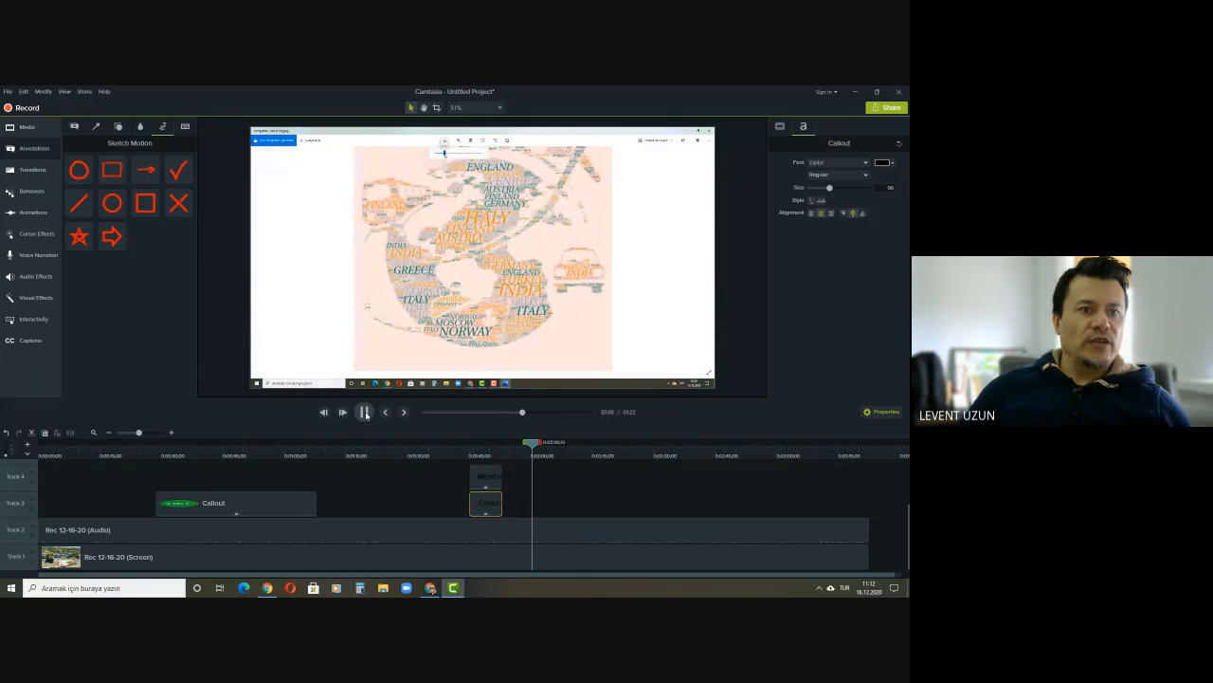
left_click(365, 412)
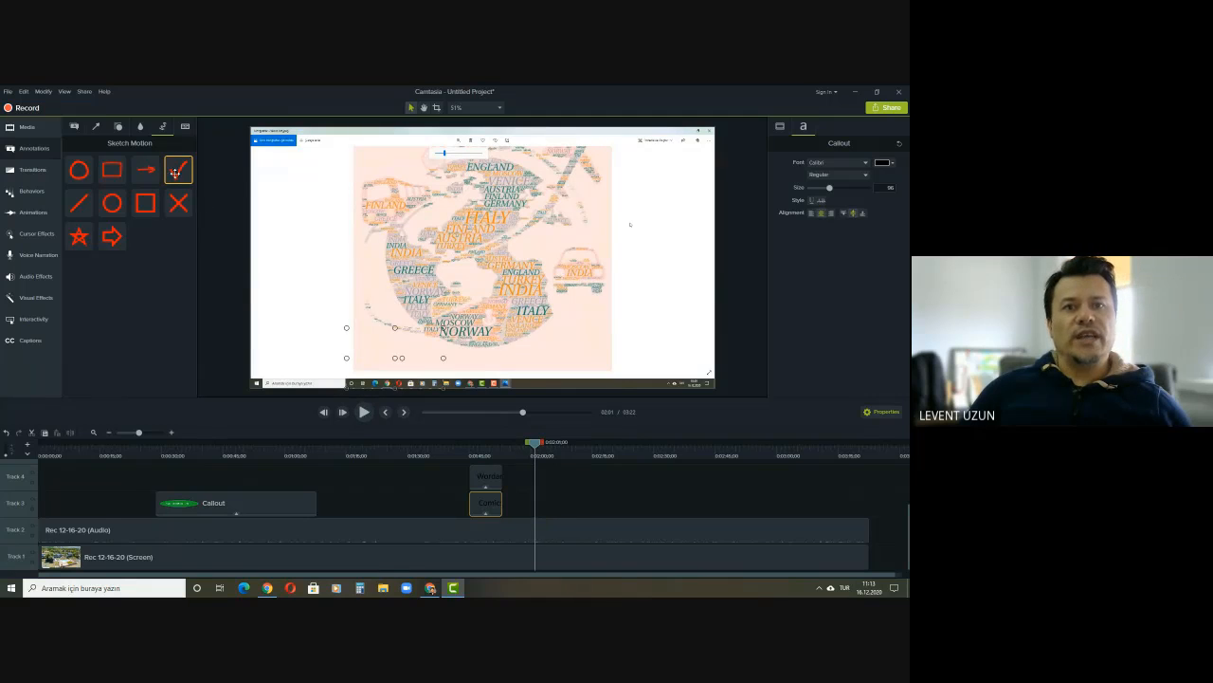
mouse_move(176, 173)
left_mouse_down()
mouse_move(241, 179)
mouse_move(589, 306)
mouse_move(654, 345)
left_mouse_up()
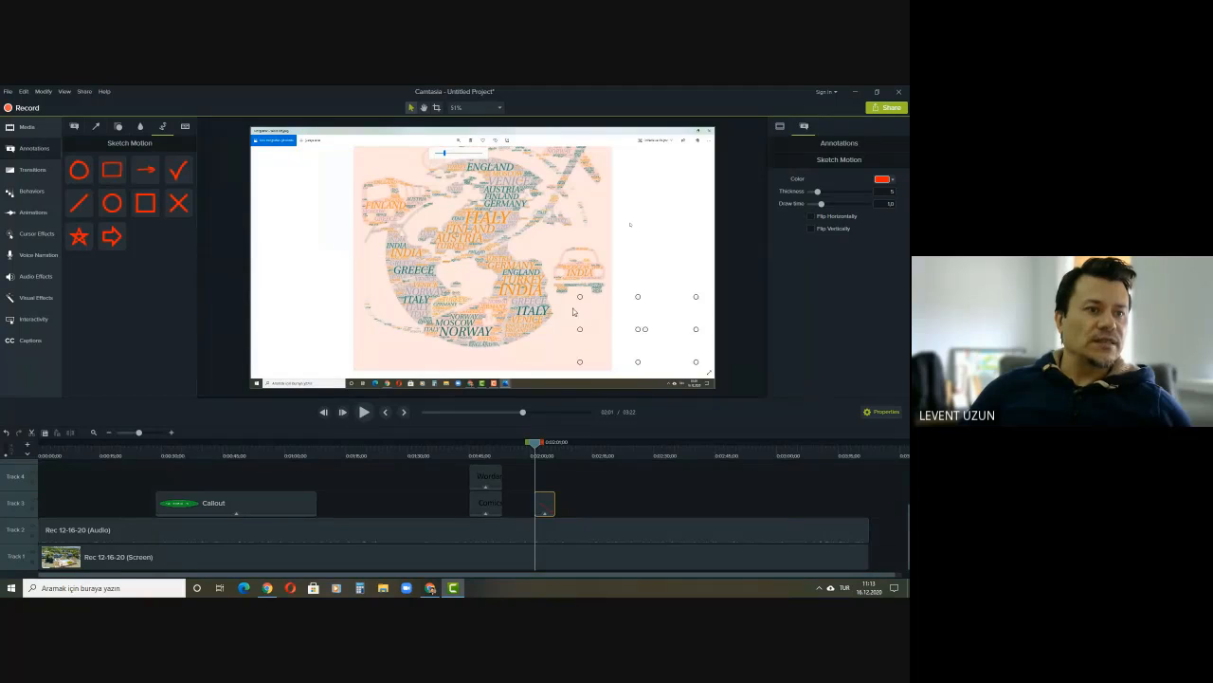
left_click_drag(580, 296, 624, 308)
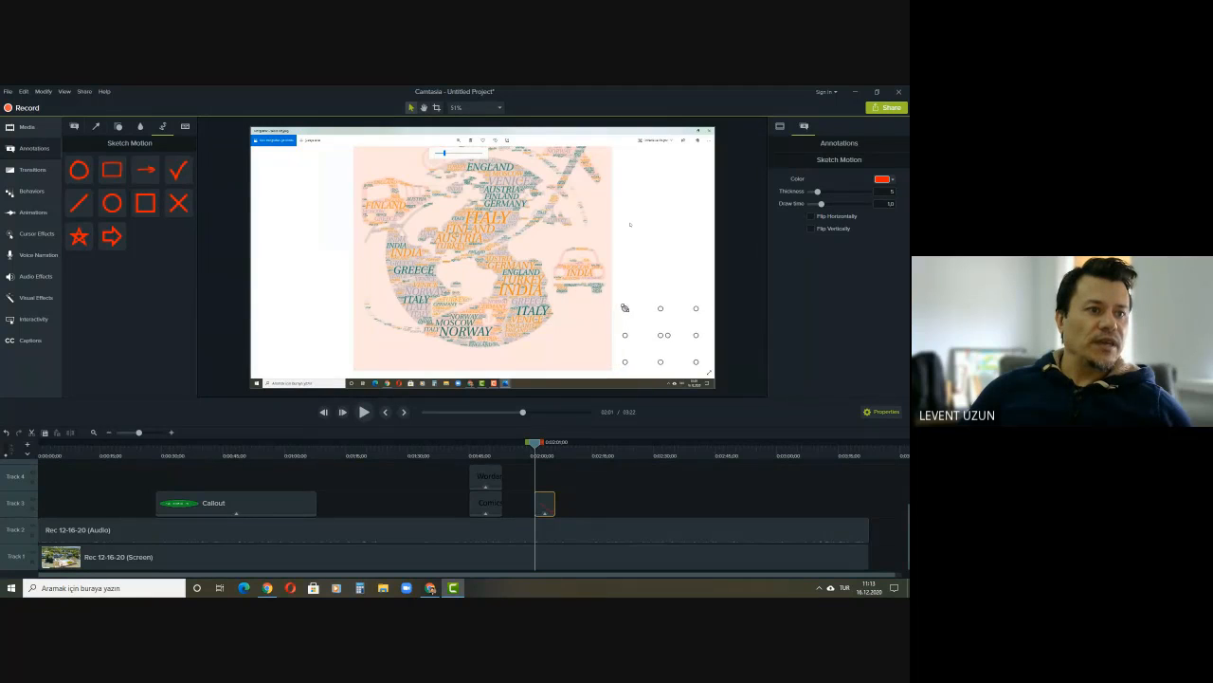
left_click(651, 237)
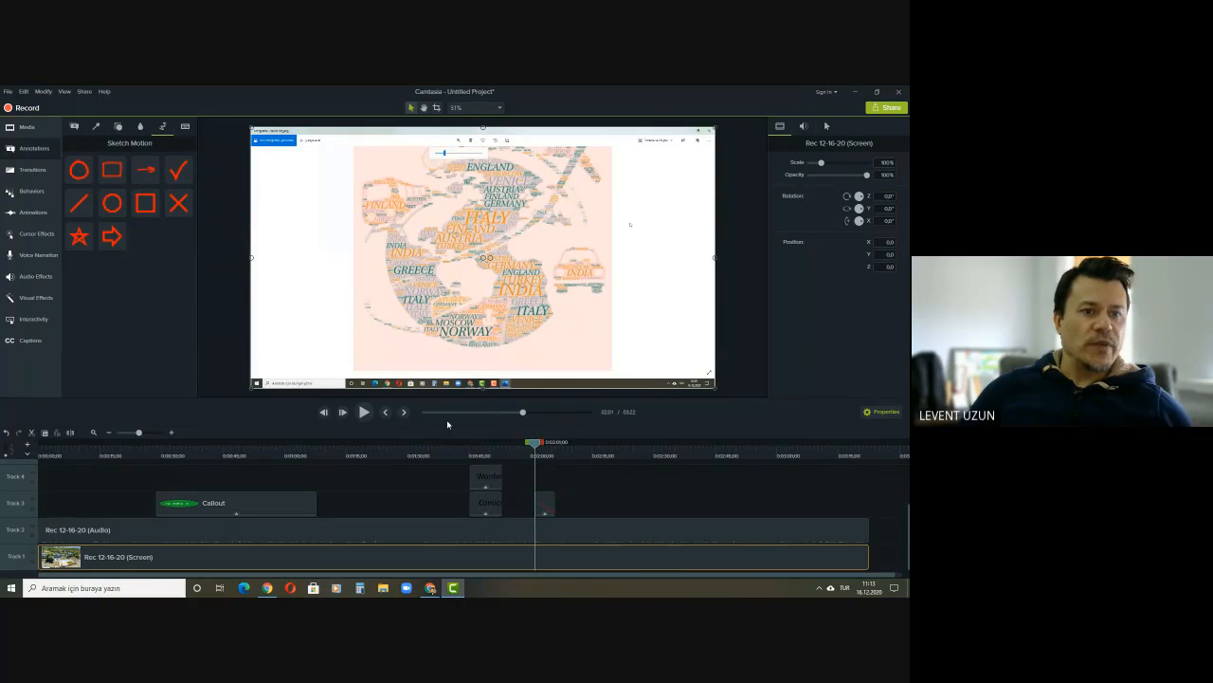
- Play past the checkmark while examining the keystroke callouts, transitions, behaviors, animations, cursor effects, voice narration, visual effects and interactivity options
left_click(368, 413)
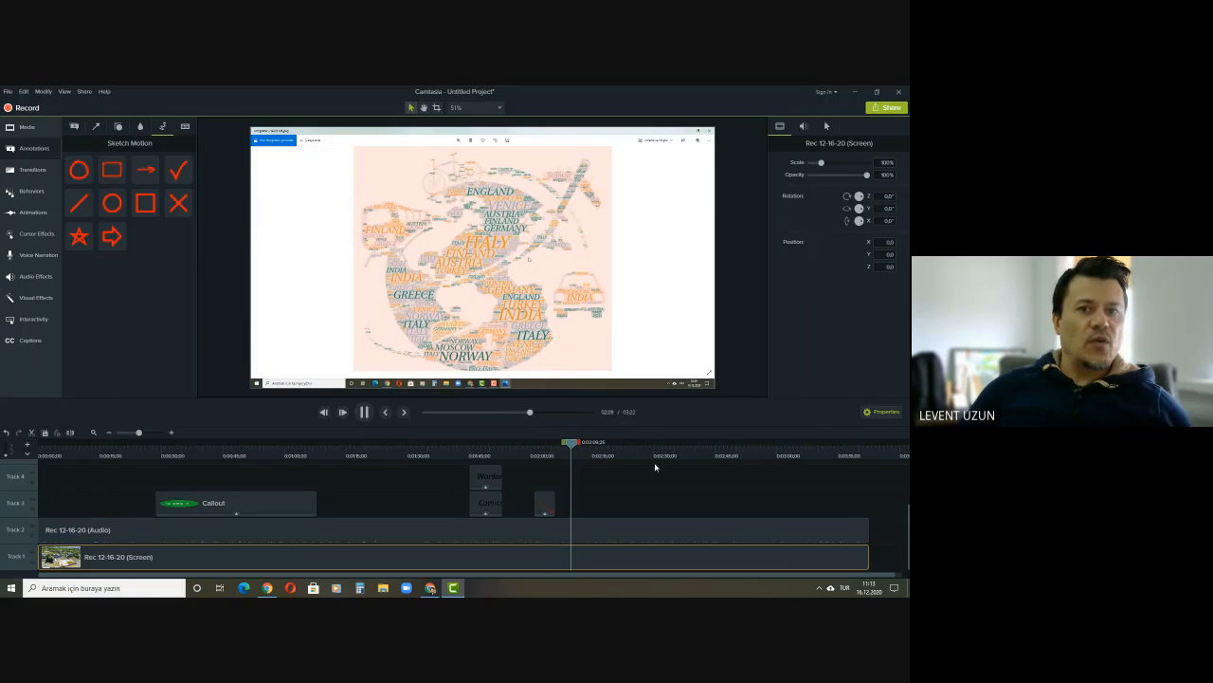
left_click(185, 126)
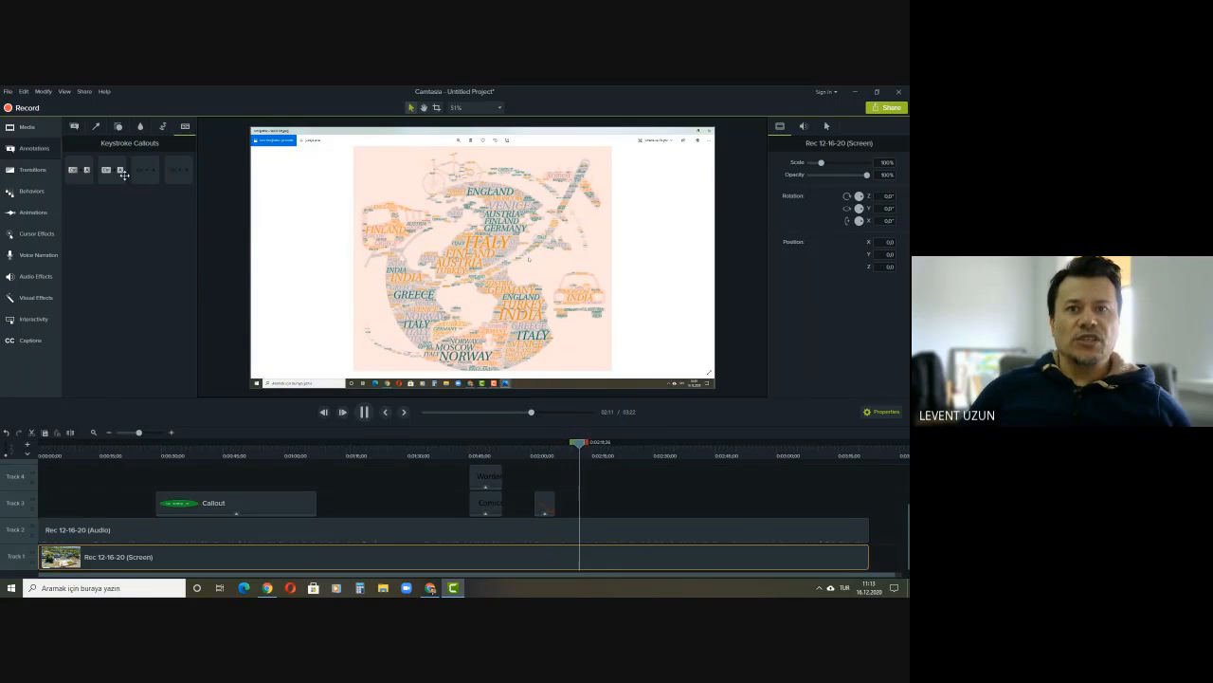
left_click(32, 169)
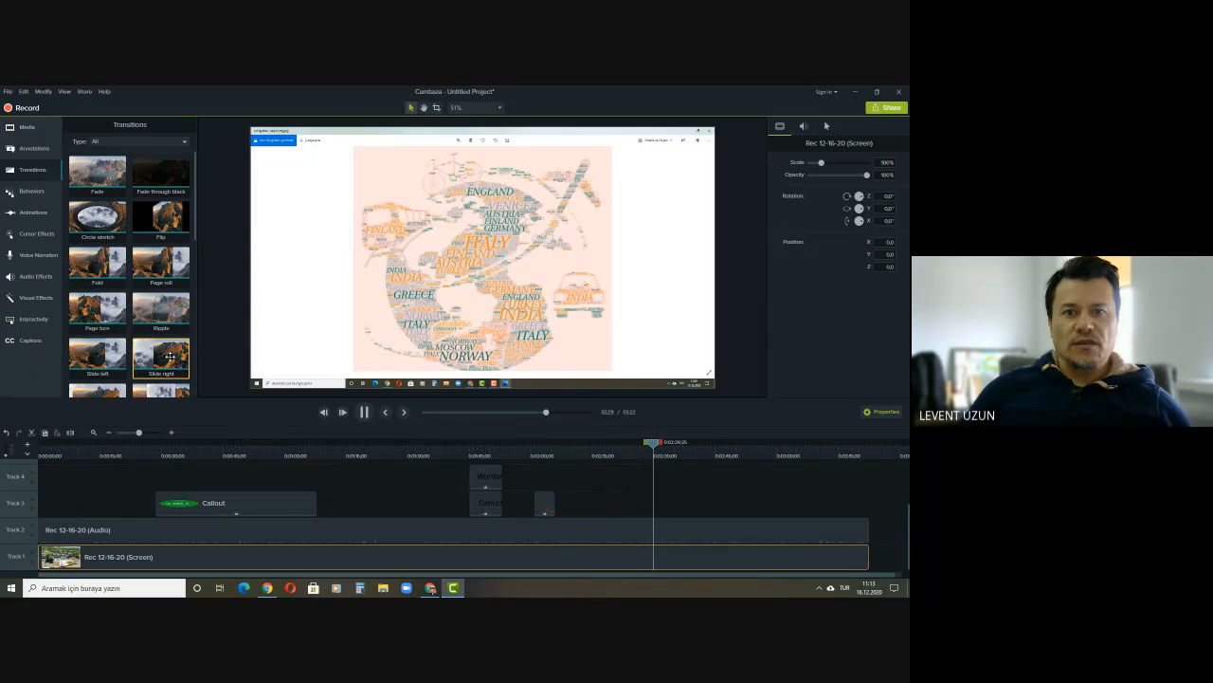
left_click(33, 191)
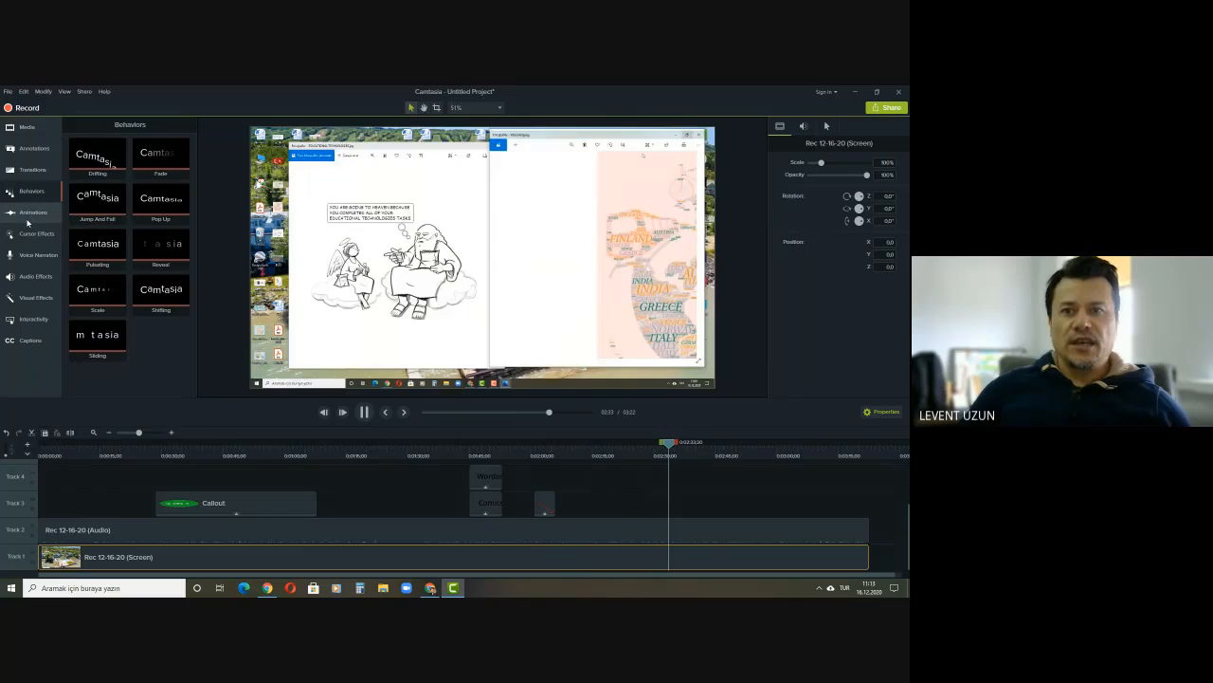
left_click(28, 216)
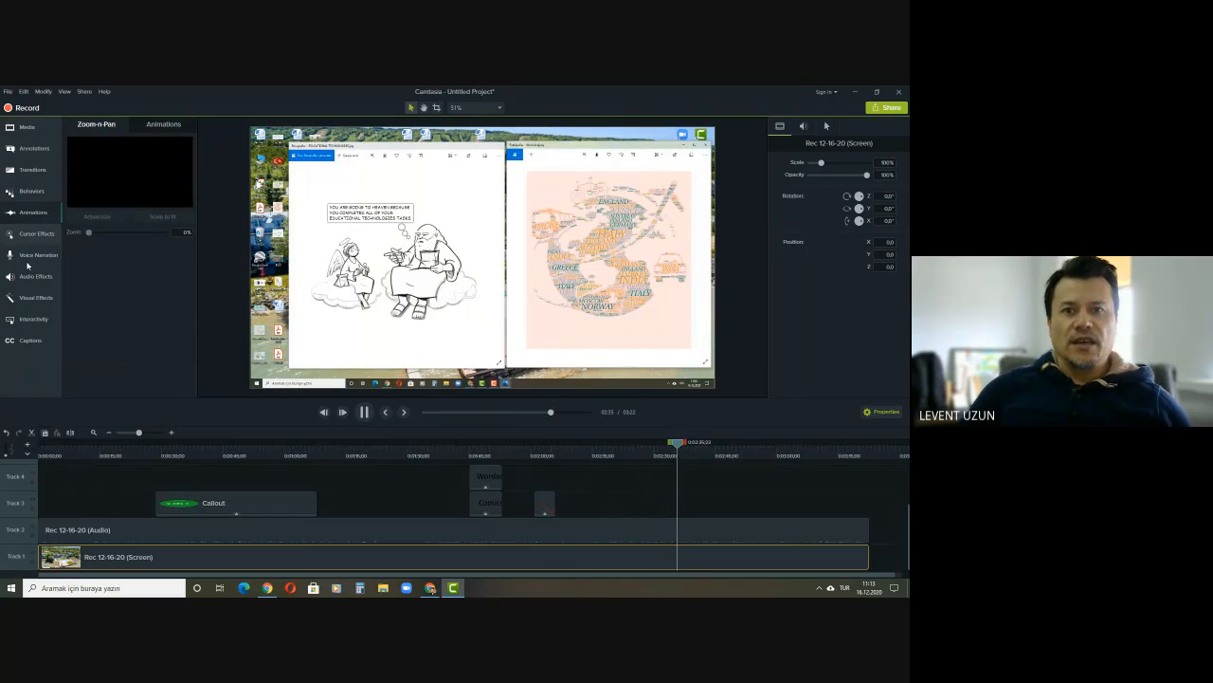
left_click(29, 237)
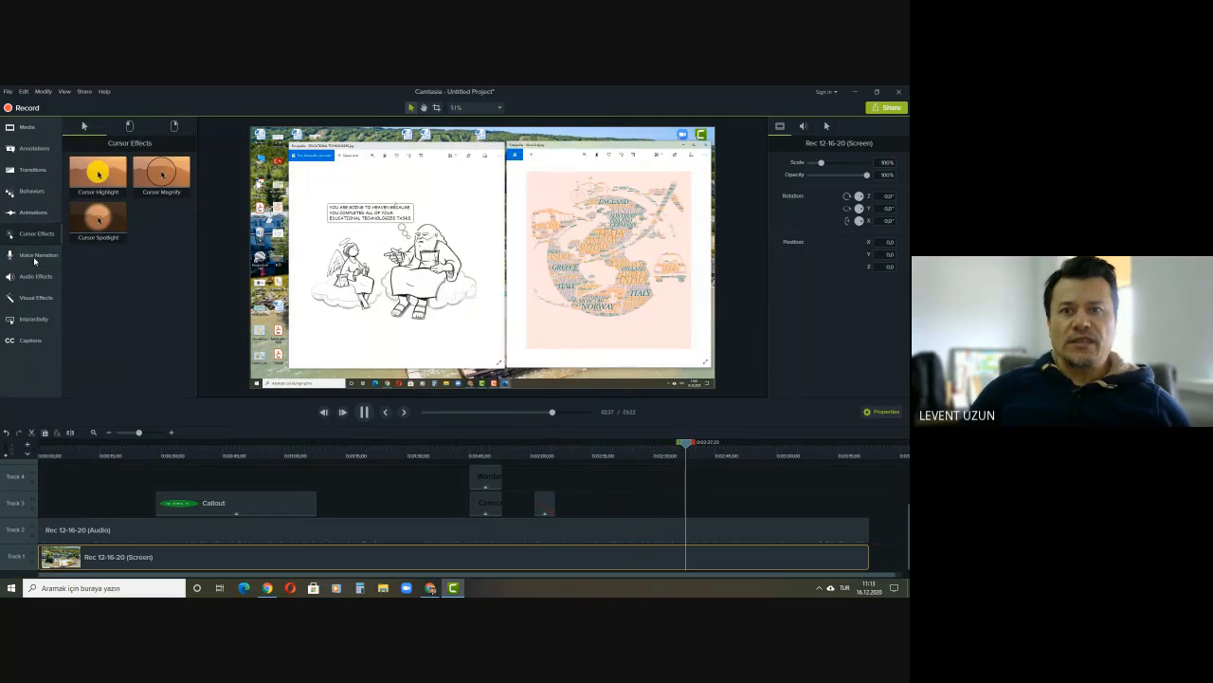
left_click(35, 257)
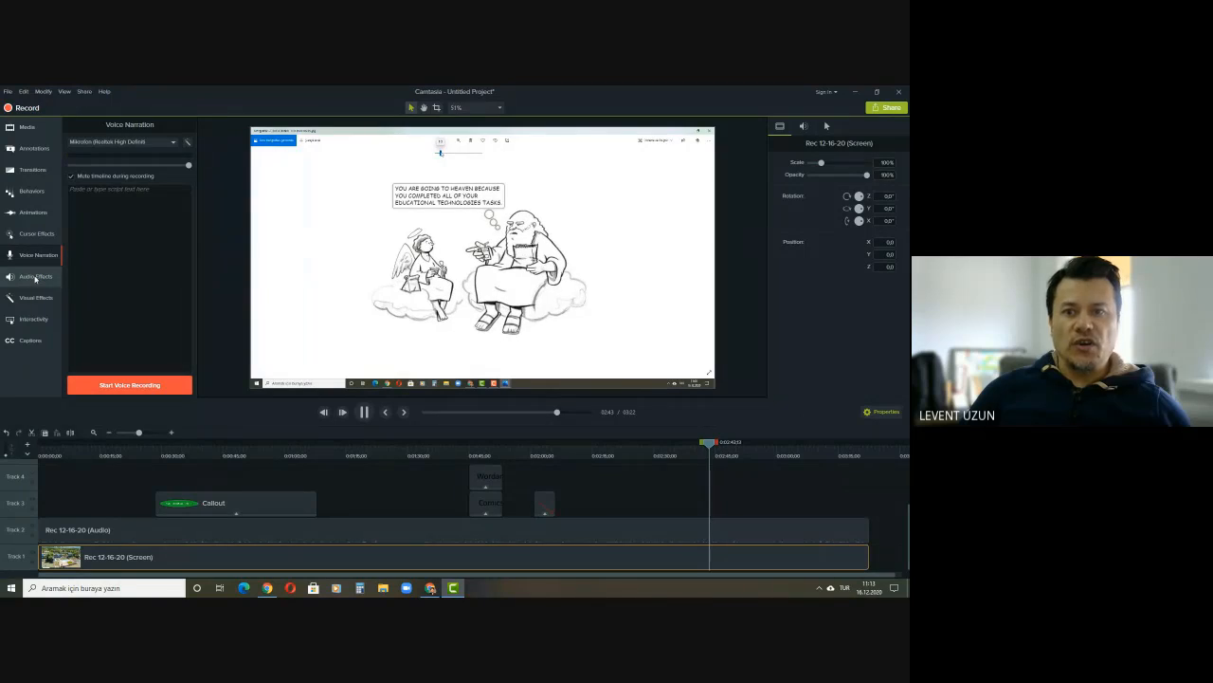
left_click(34, 297)
left_click(33, 318)
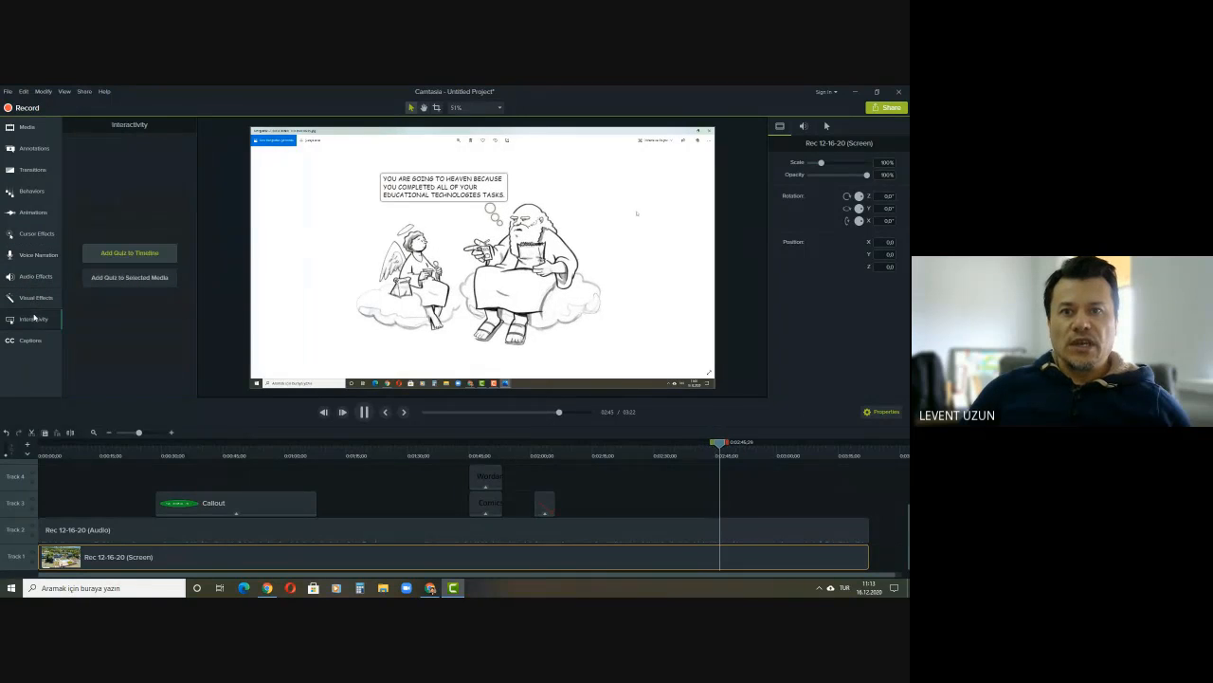
- Look at the captions options, pause the playback at about 2:52, and add a blank caption at the playhead
left_click(31, 340)
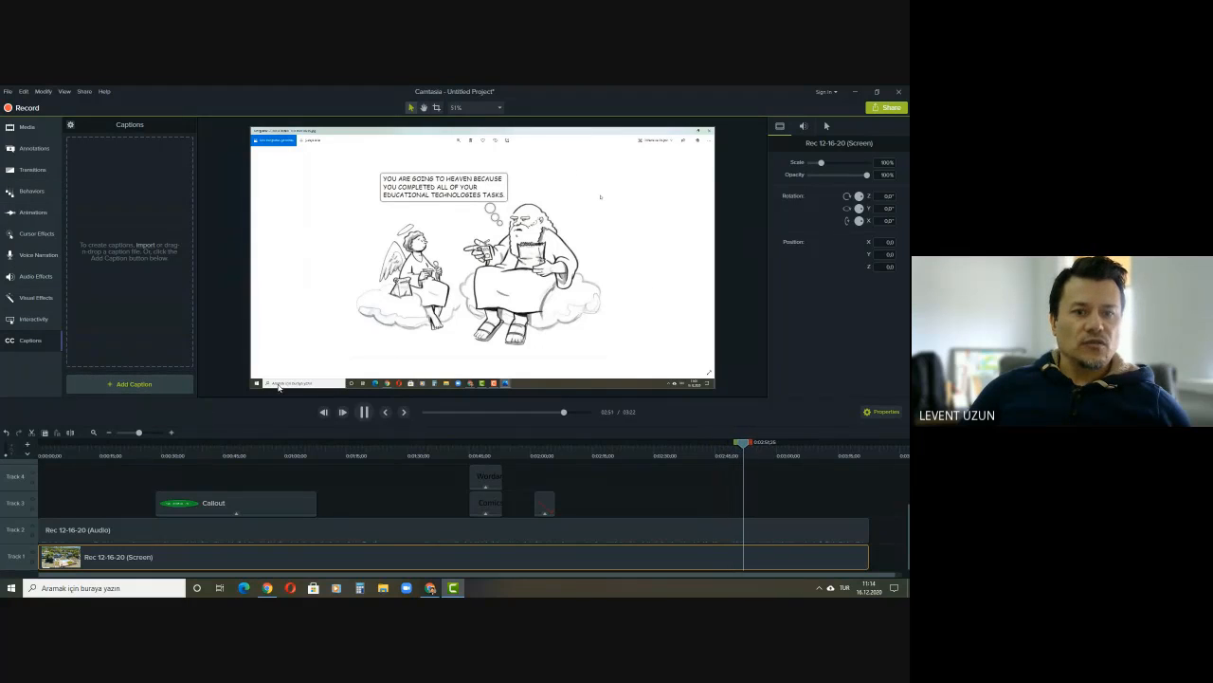
left_click(364, 412)
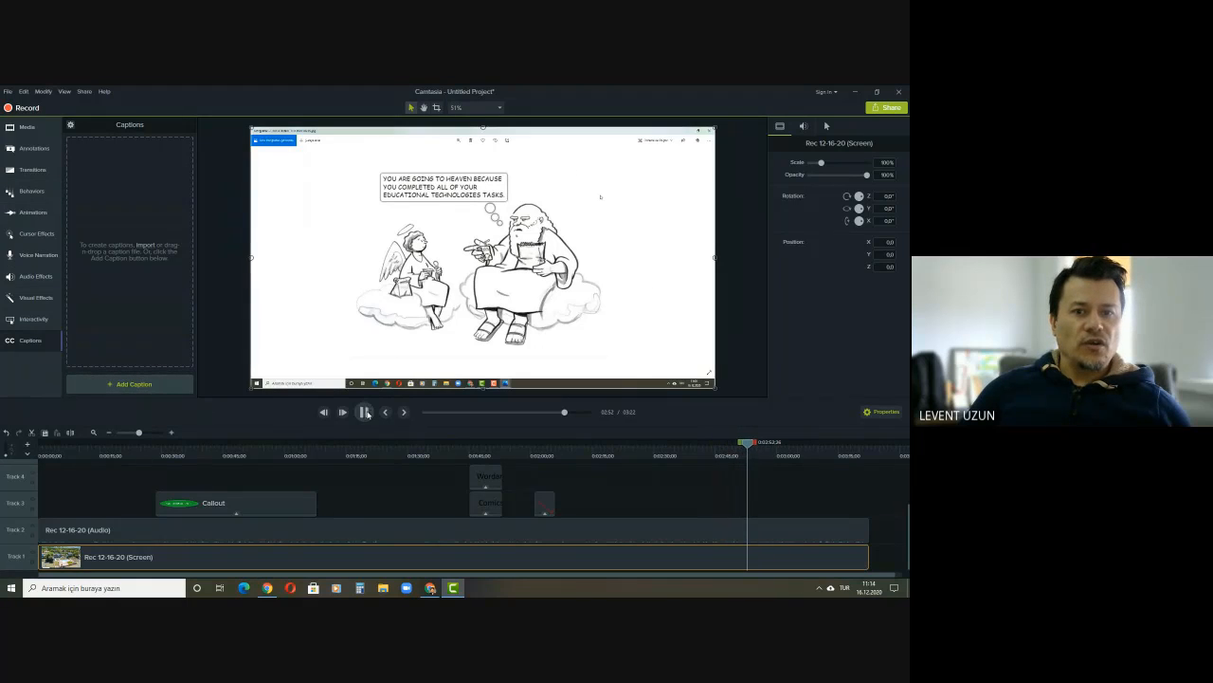
left_click(137, 384)
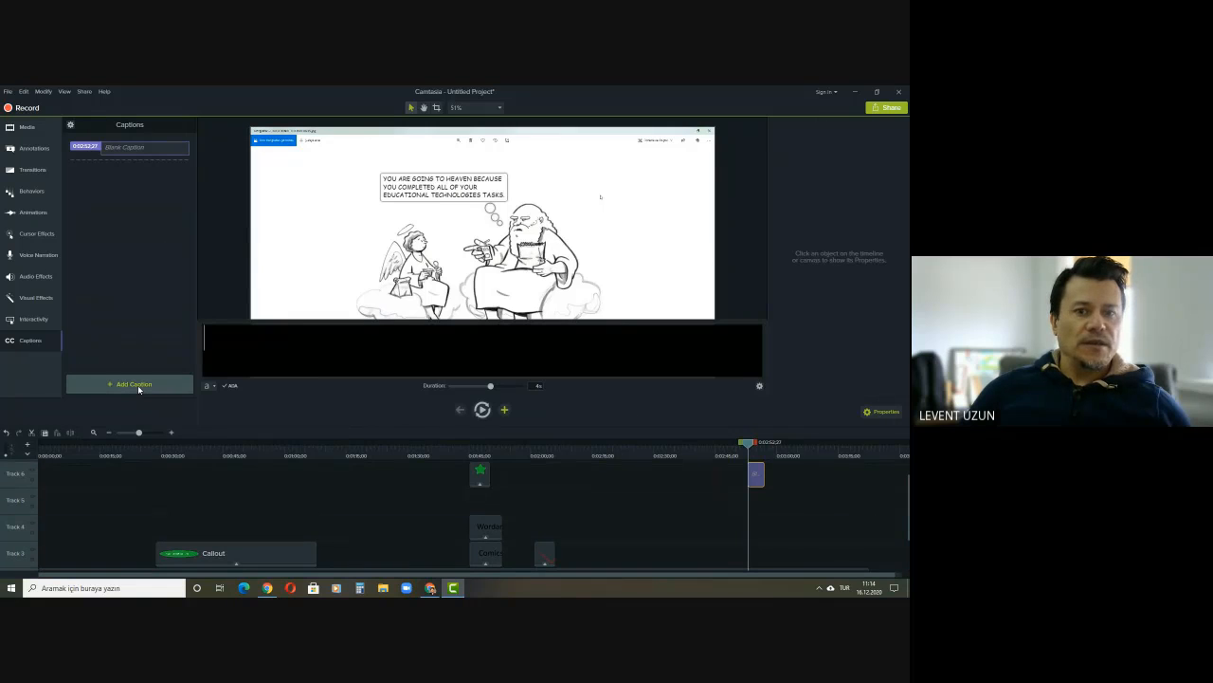
left_click(258, 343)
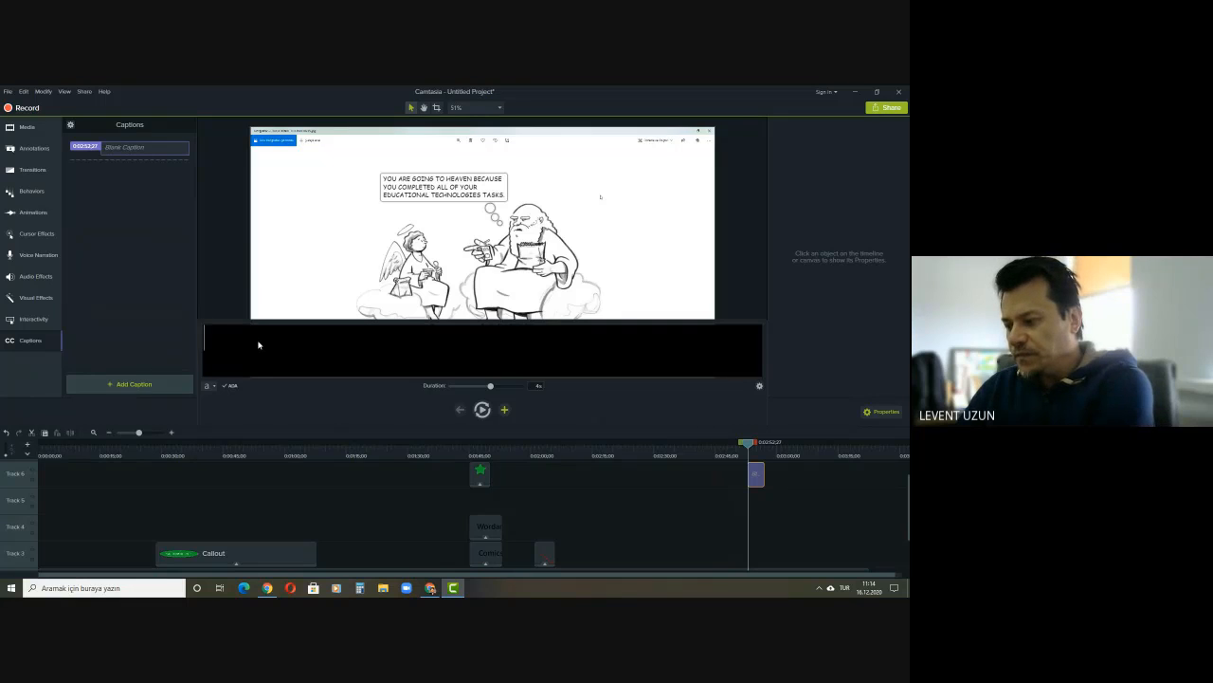
- Enter "This is an example and explanation video." as the text of the new caption
type("This")
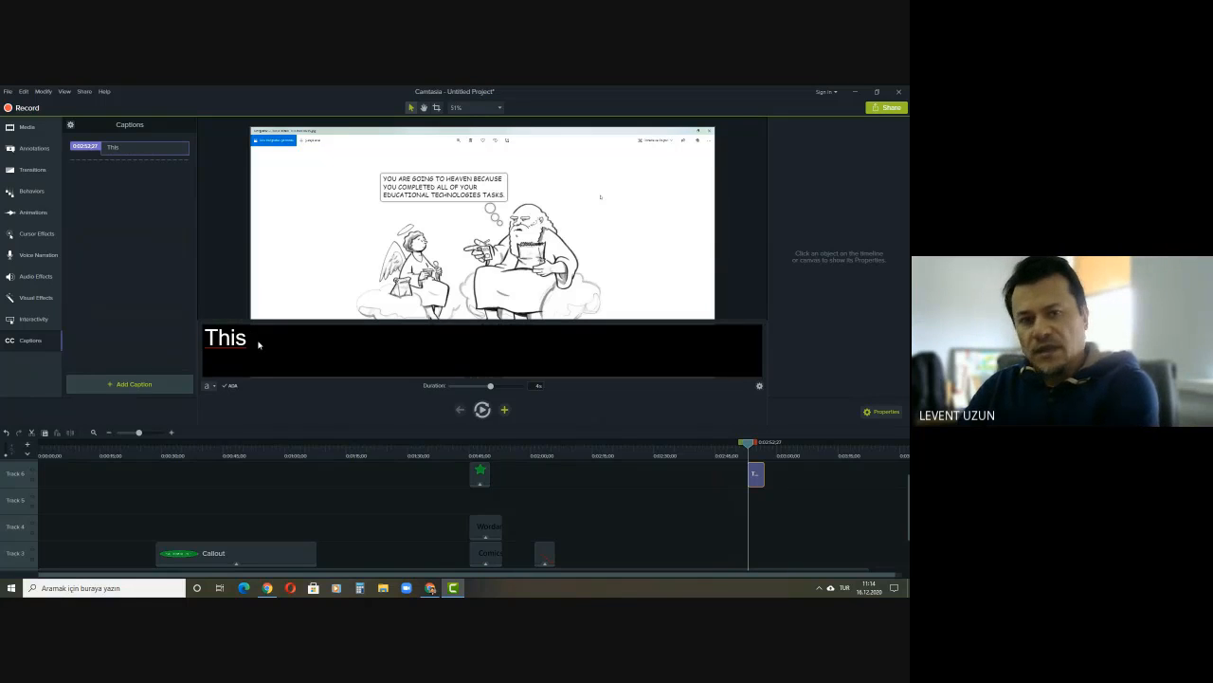
type(" is an a")
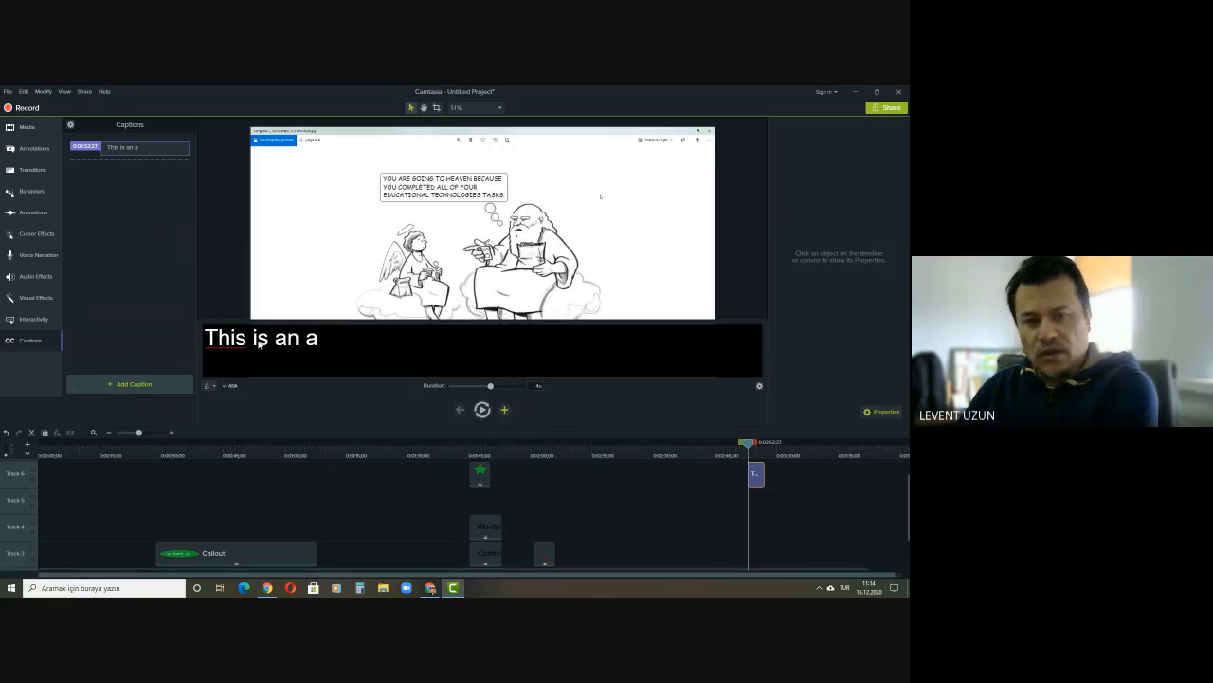
key("BackSpace")
type("ex")
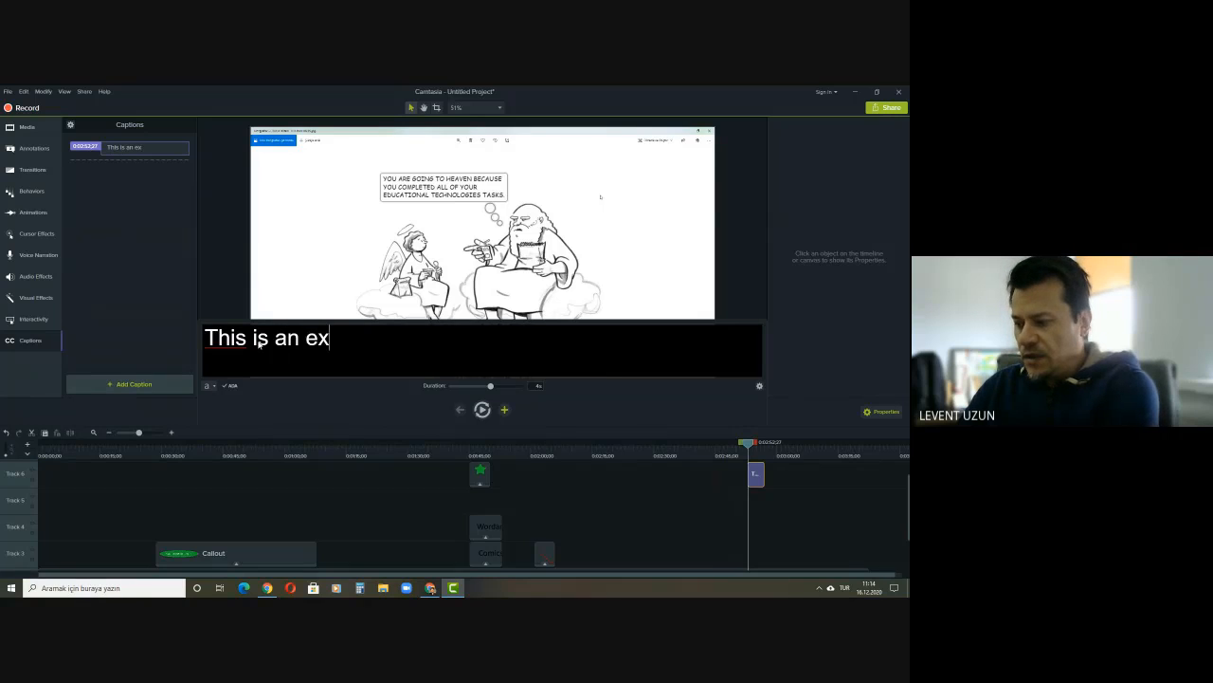
type("ample and e")
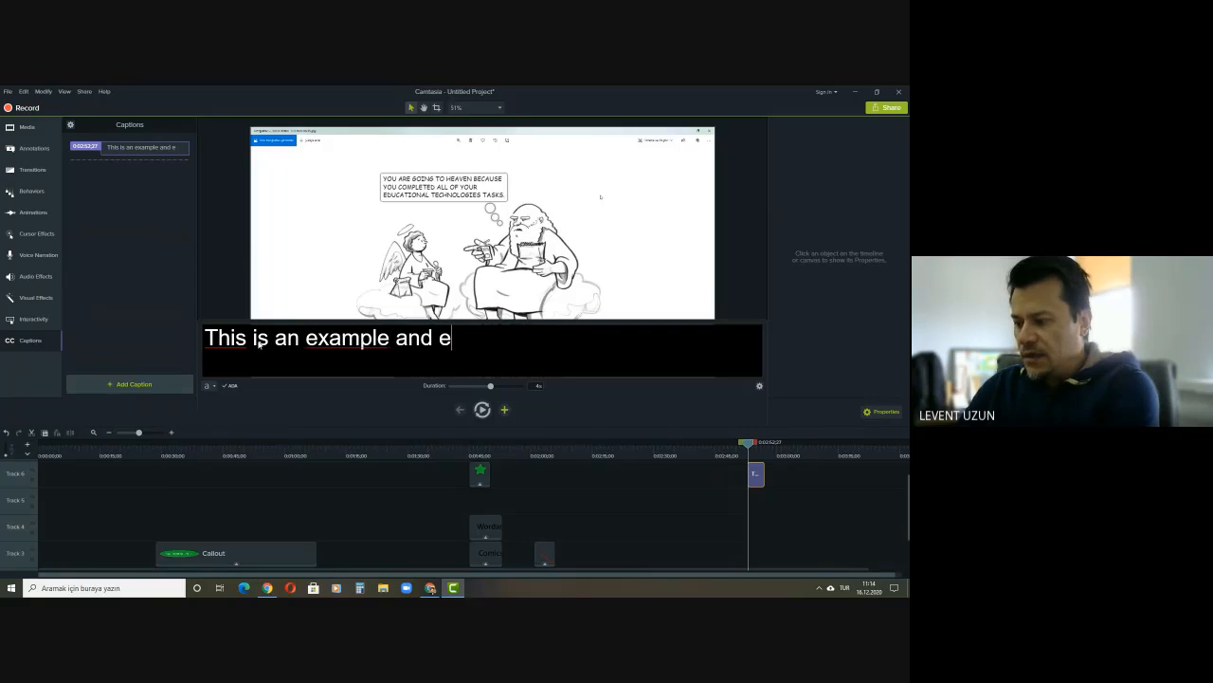
type("xplanation ")
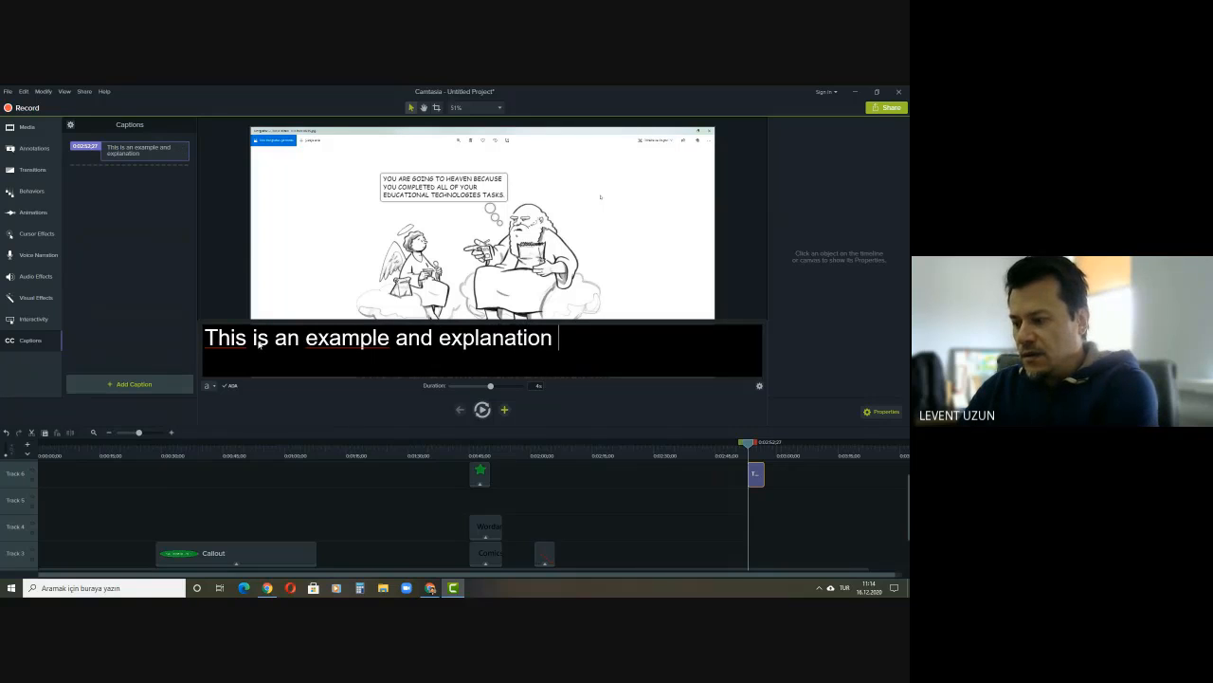
type("video.")
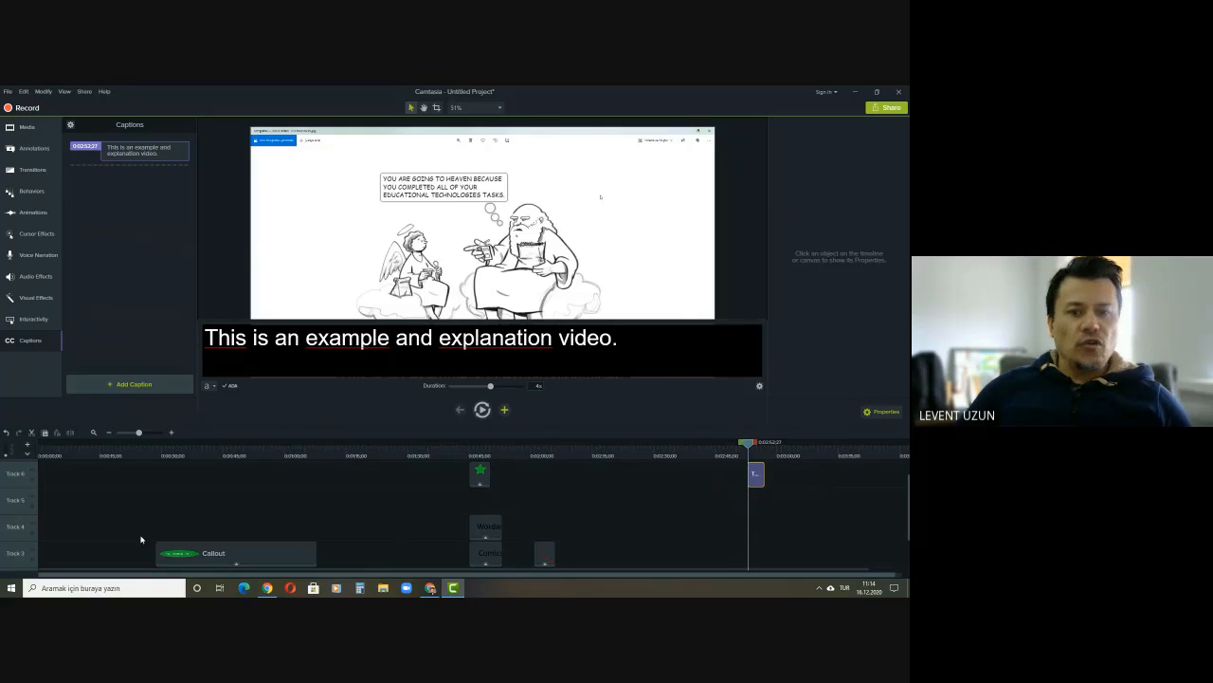
scroll(877, 528, "down", 2)
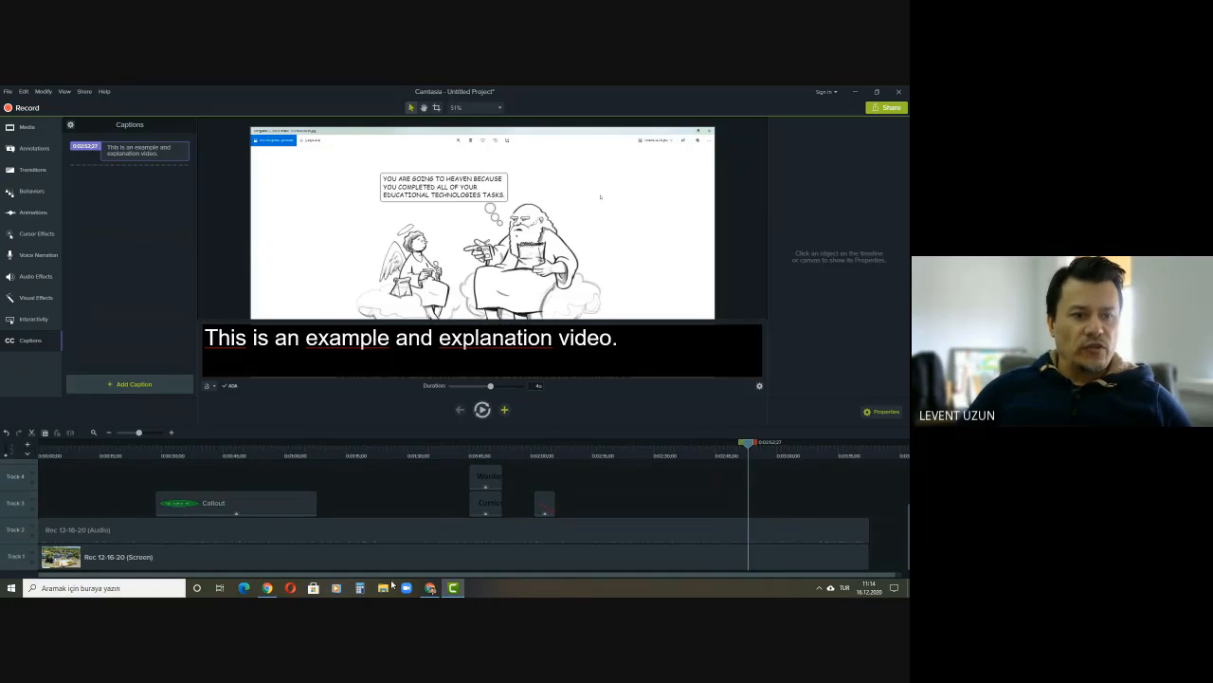
scroll(821, 529, "up", 3)
scroll(649, 518, "down", 3)
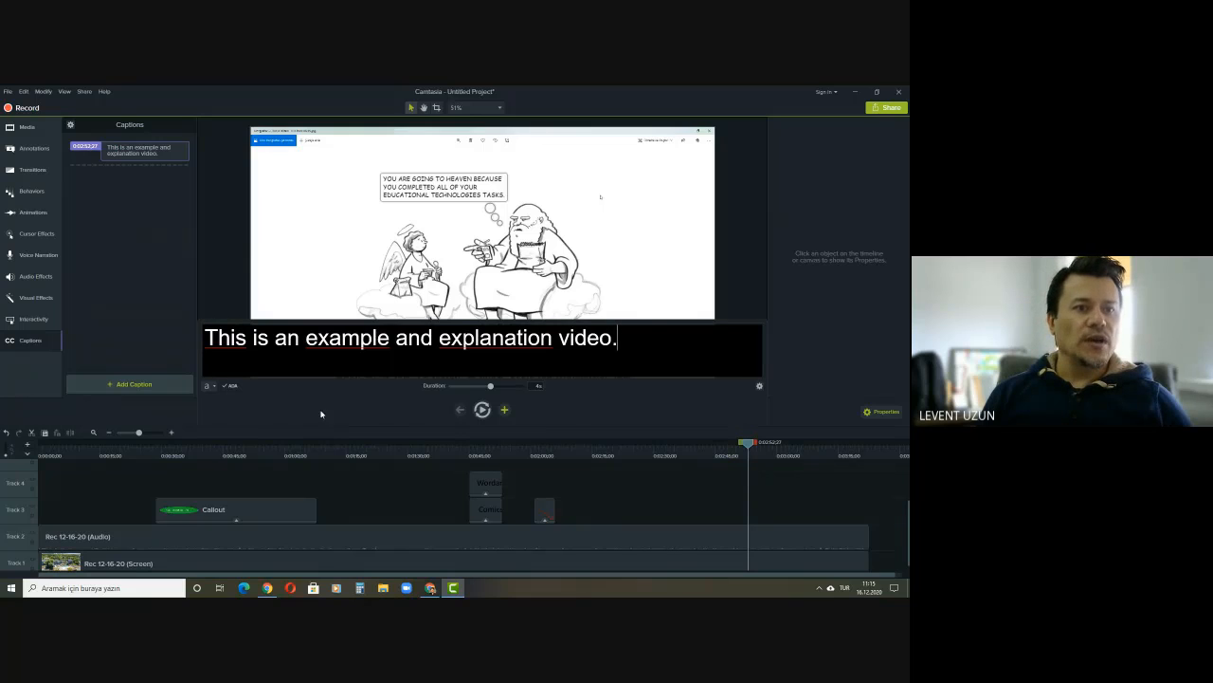
- Save the project on the desktop (Masaüstü) under the name "example tutorial" as a Camtasia project
left_click(9, 92)
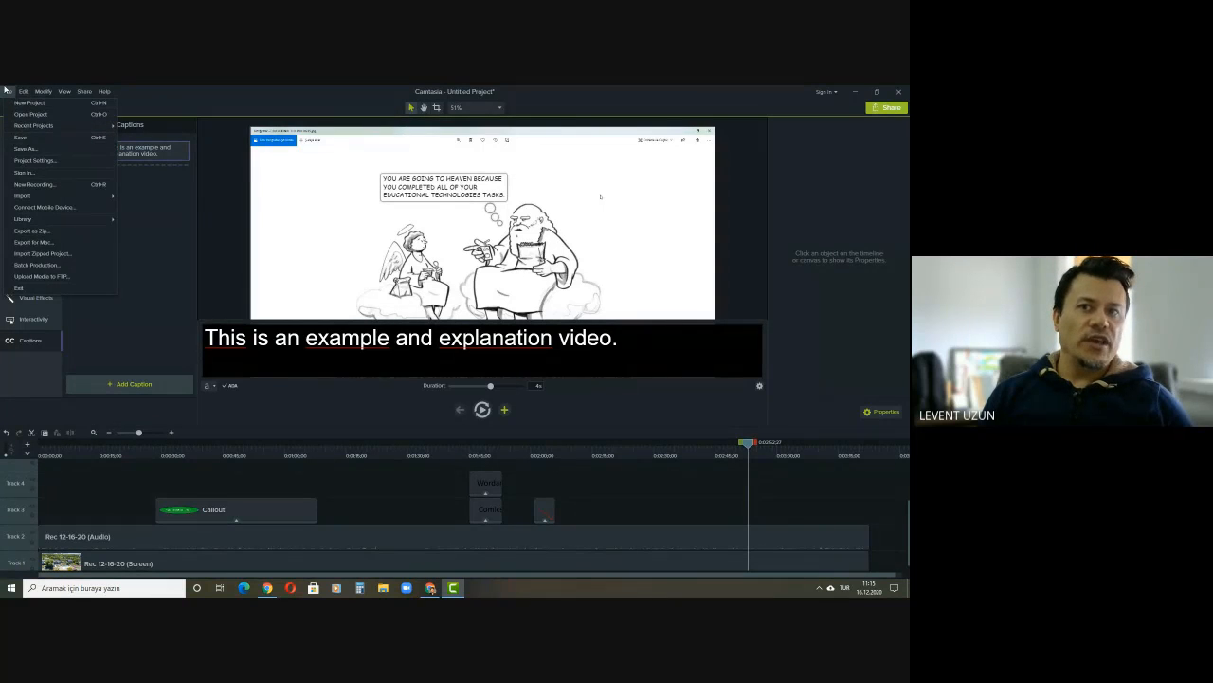
left_click(8, 92)
left_click(9, 92)
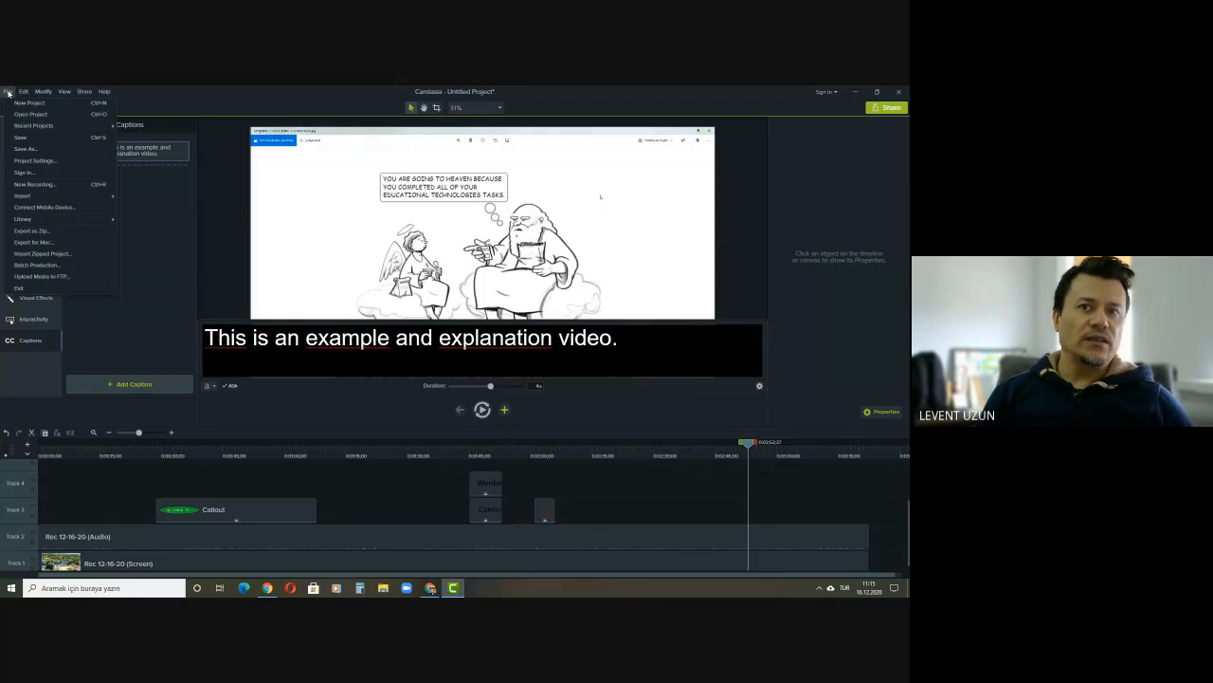
left_click(27, 149)
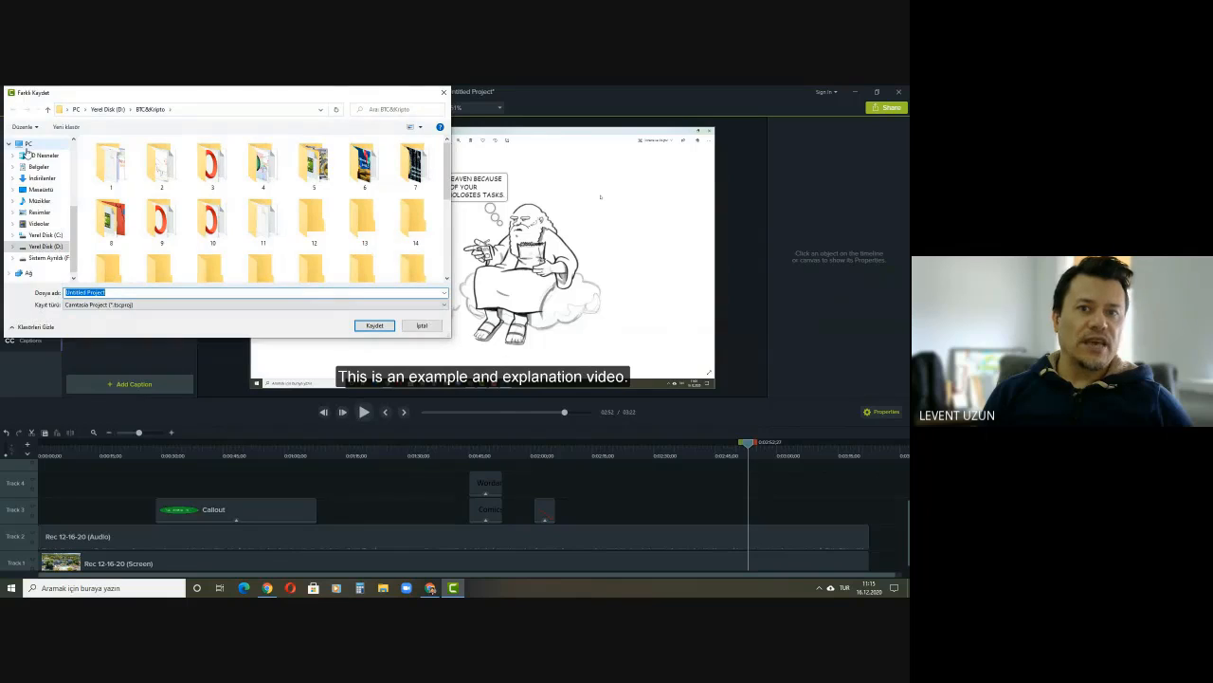
type("m")
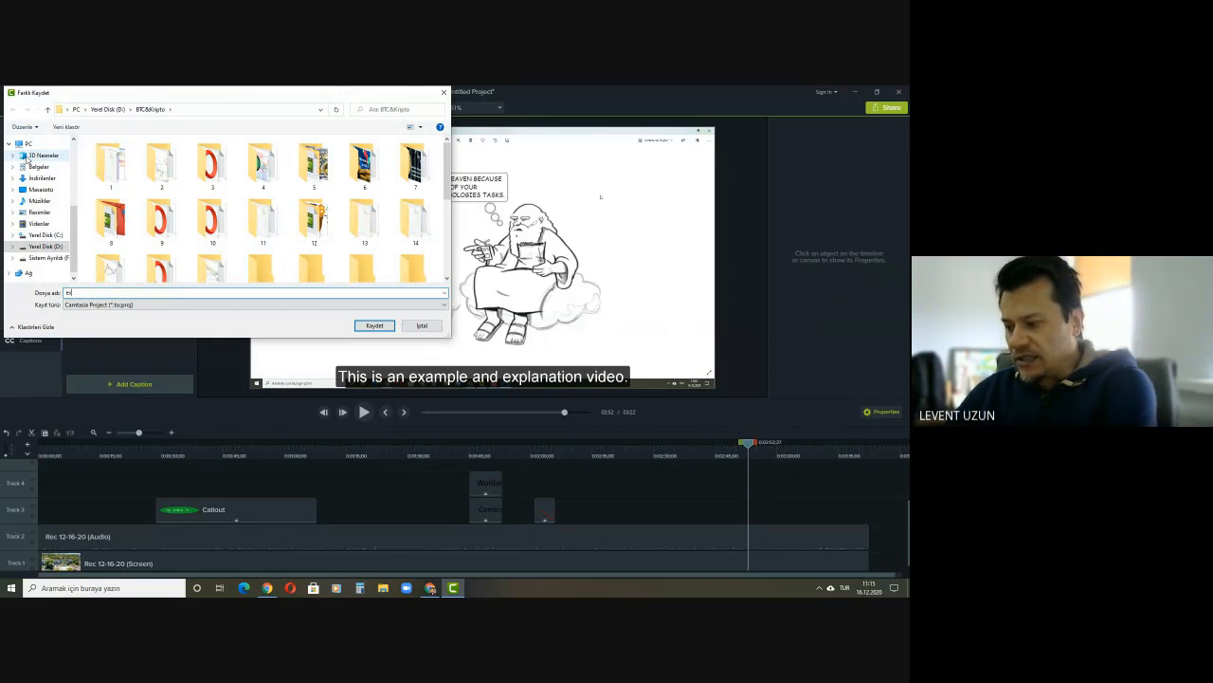
type("xample")
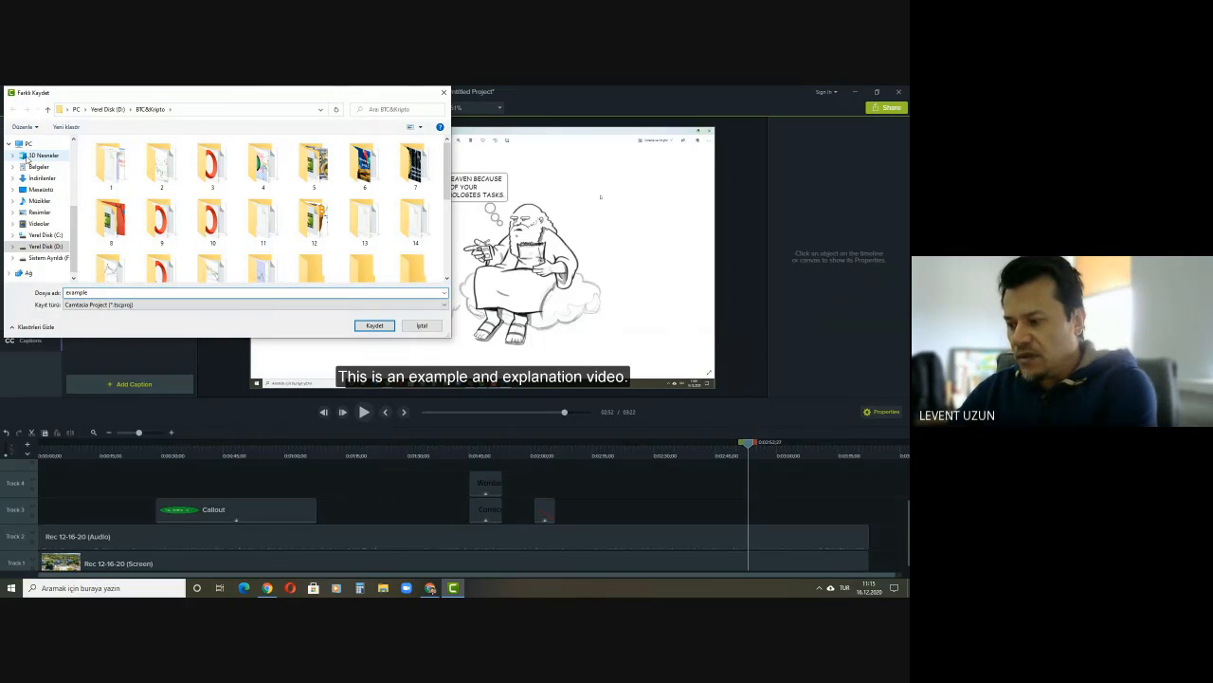
type(" tutorial")
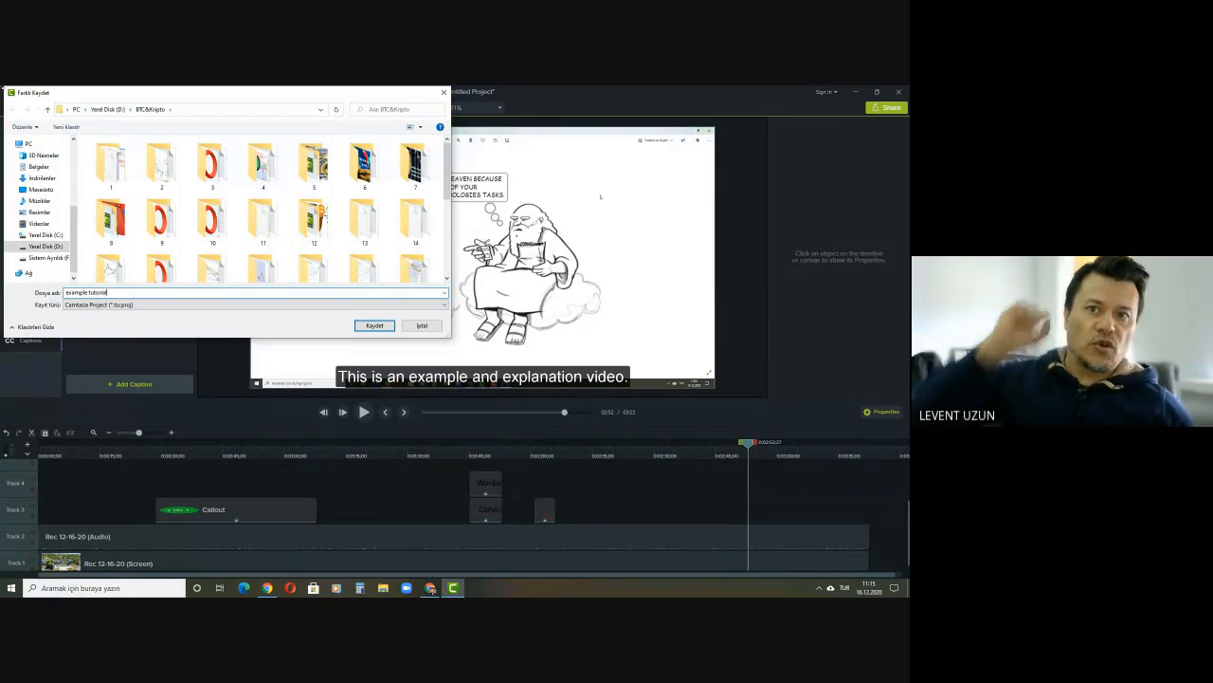
left_click(40, 188)
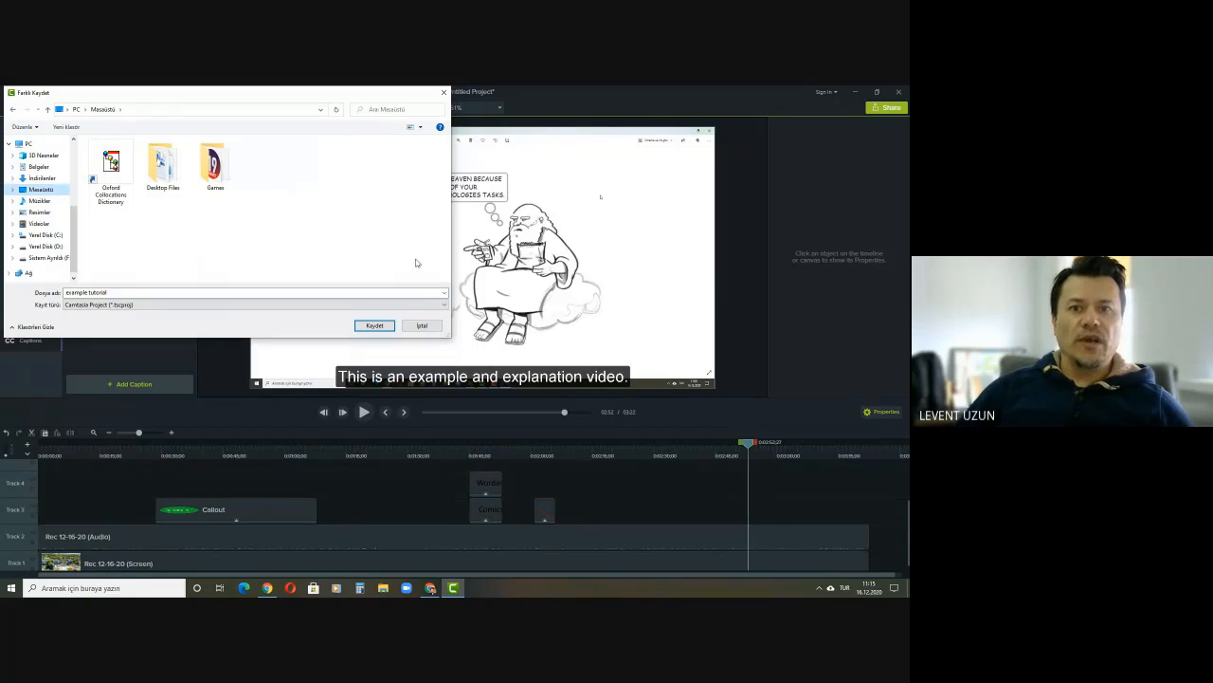
left_click(383, 326)
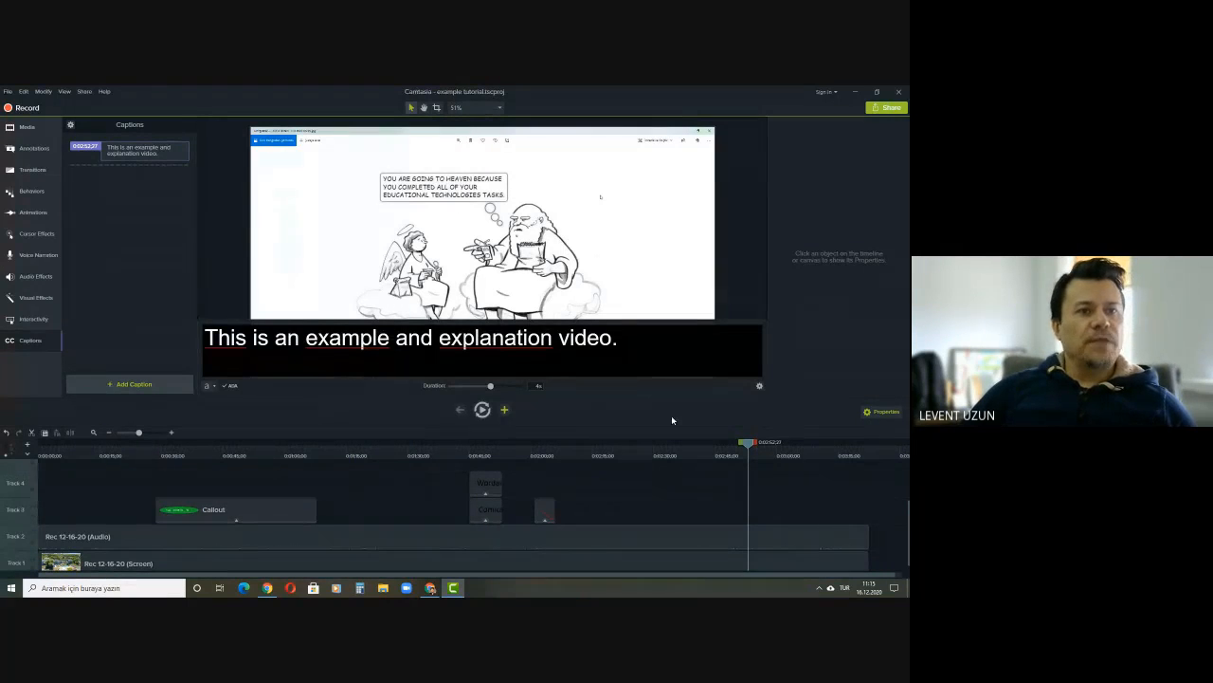
- Show the desktop, point out the saved example tutorial project file by moving it away and back, and reopen it in Camtasia
left_click(854, 92)
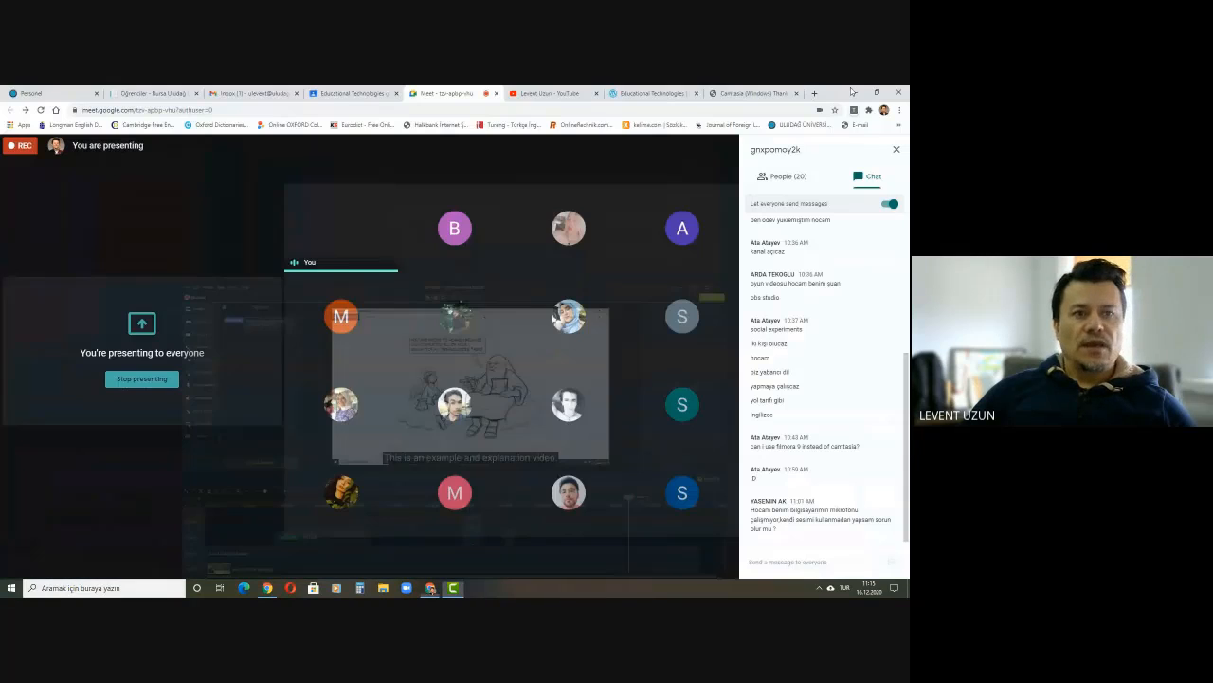
left_click(855, 92)
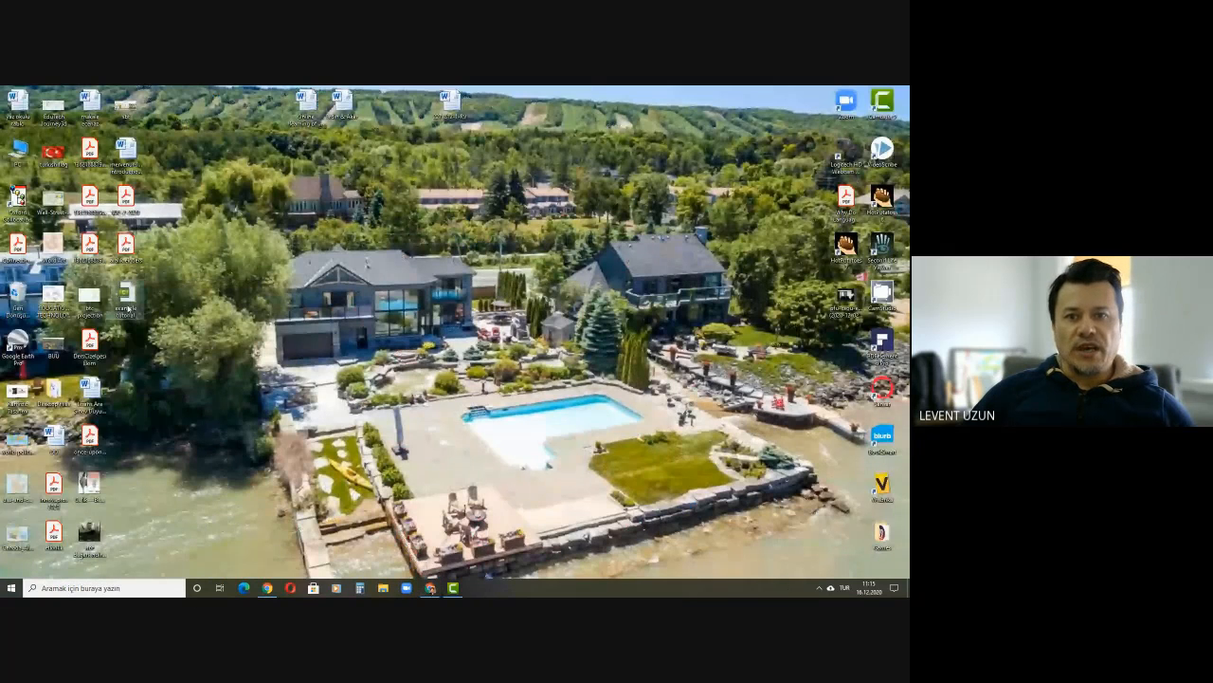
left_click_drag(264, 314, 428, 425)
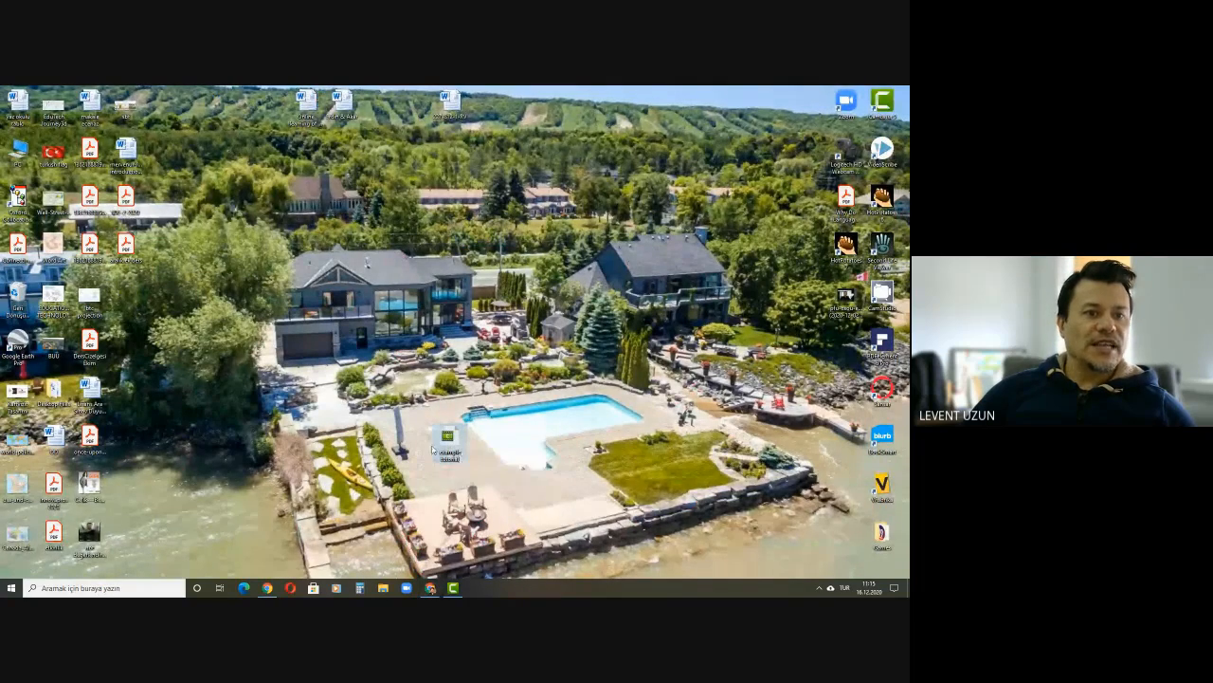
left_click_drag(453, 442, 131, 300)
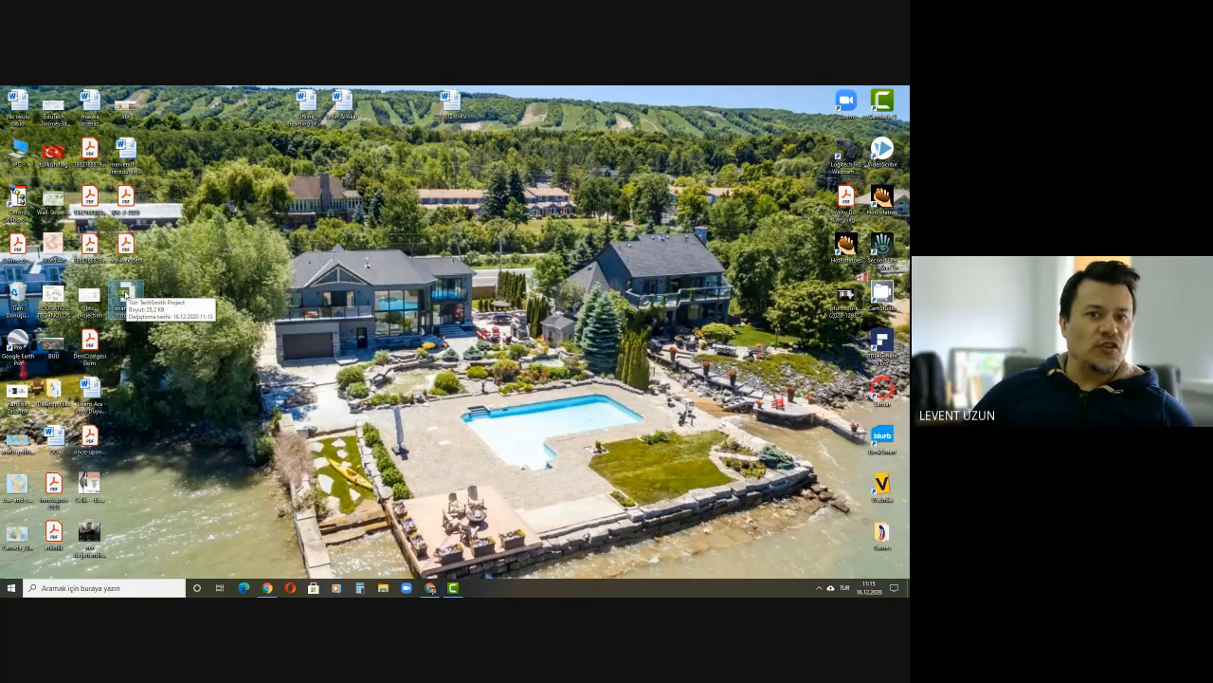
double_click(125, 296)
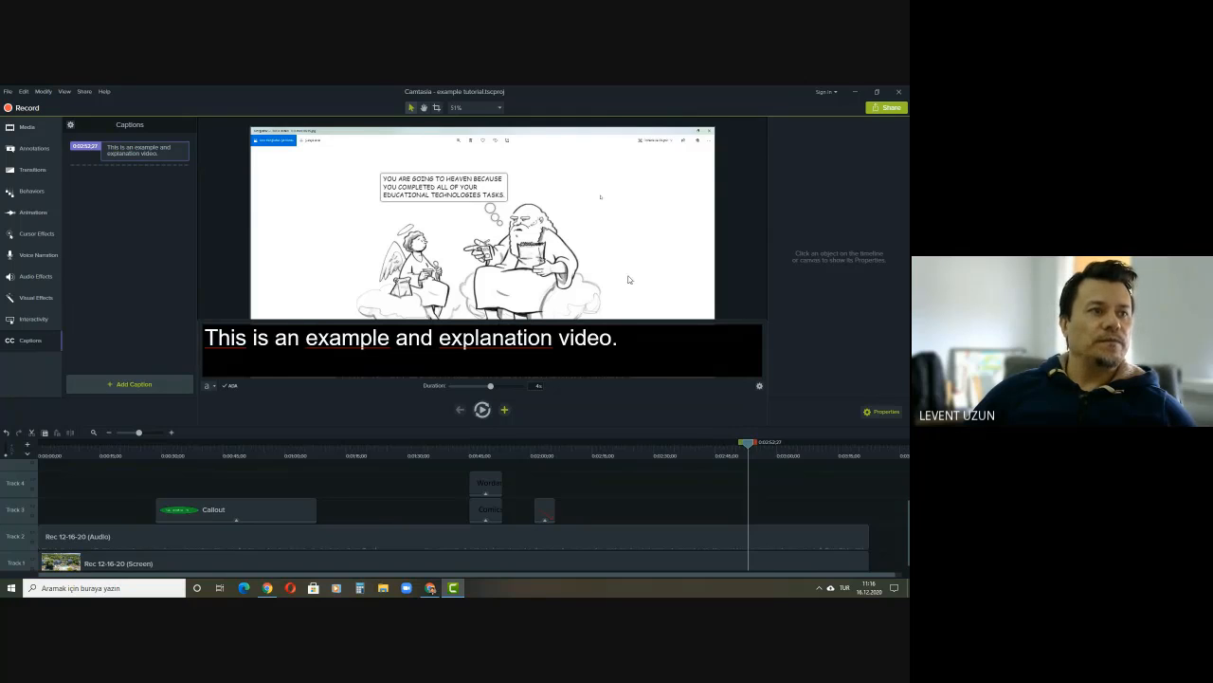
- Share the project as a local file and choose the "MP4 only (up to 720p)" production preset
left_click(891, 108)
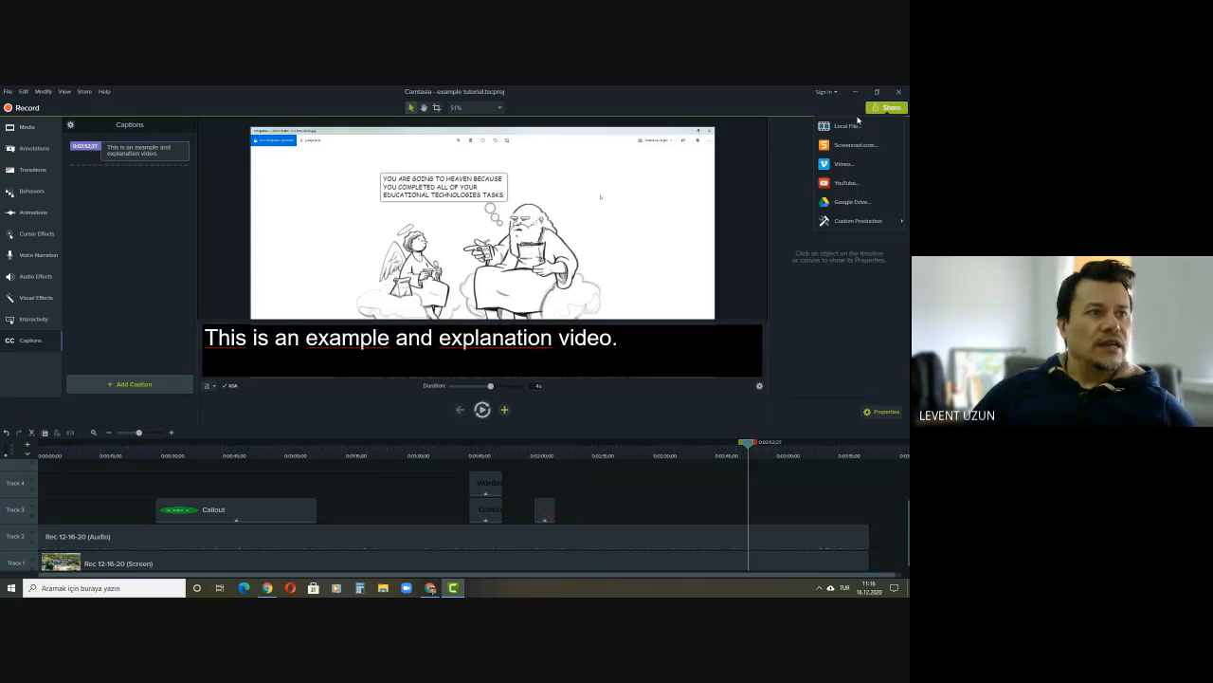
mouse_move(865, 221)
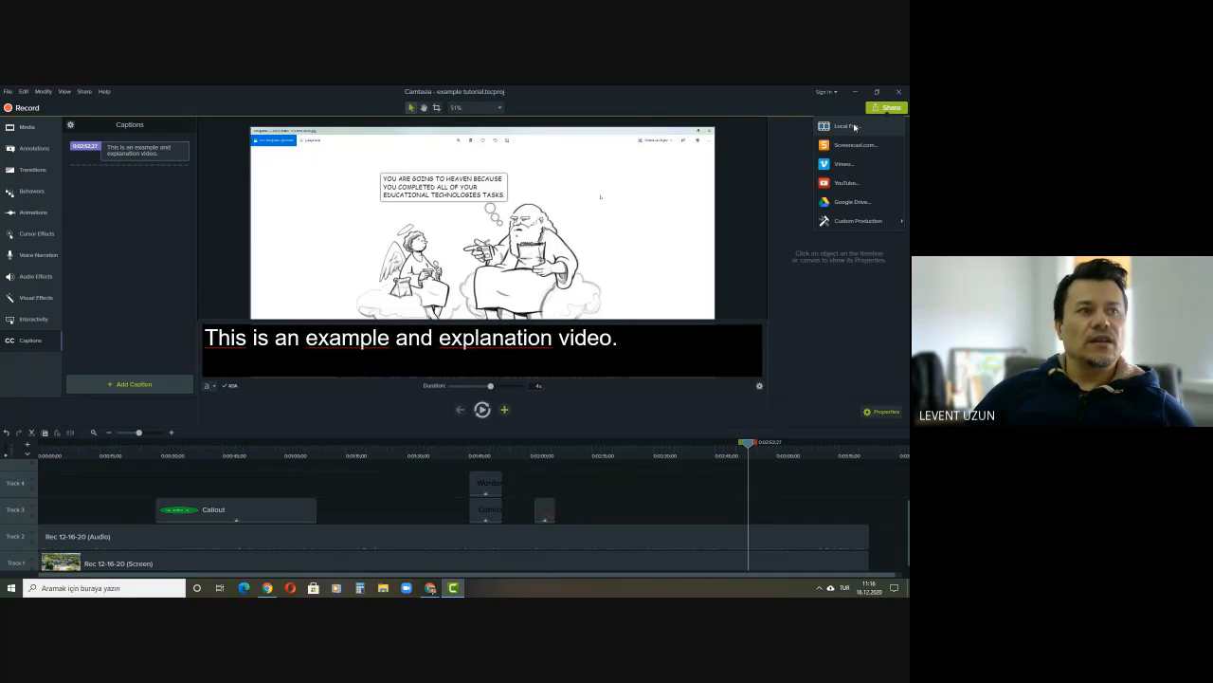
left_click(854, 126)
left_click(553, 380)
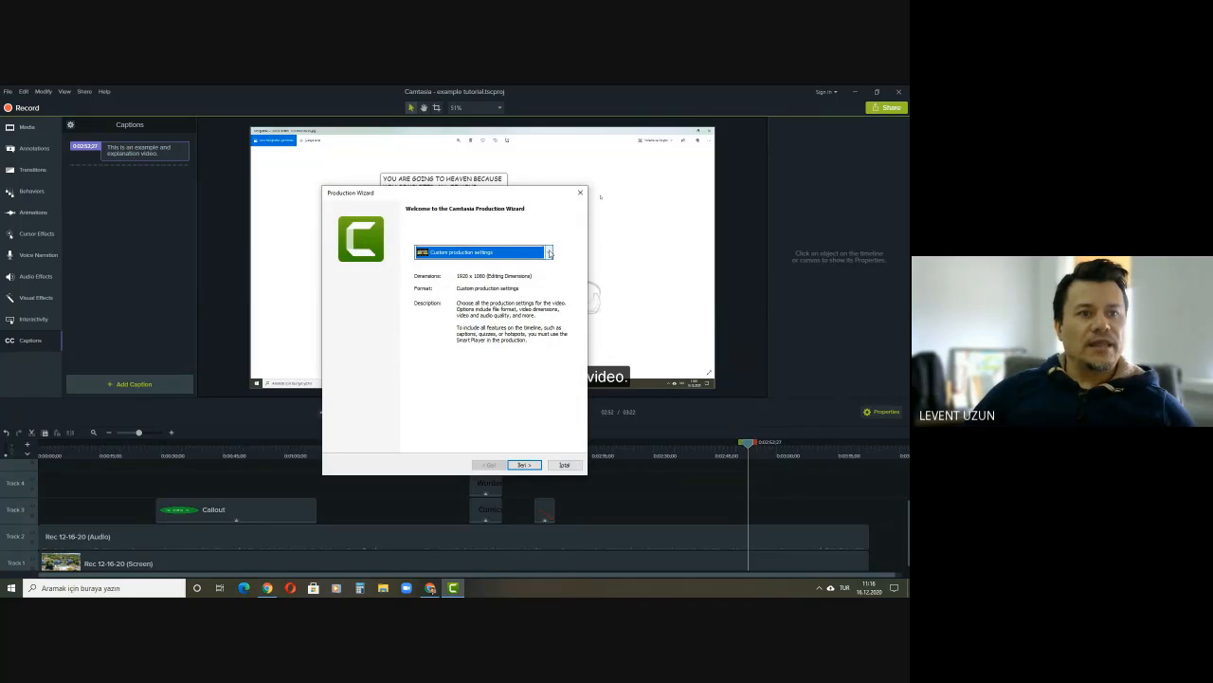
left_click(549, 253)
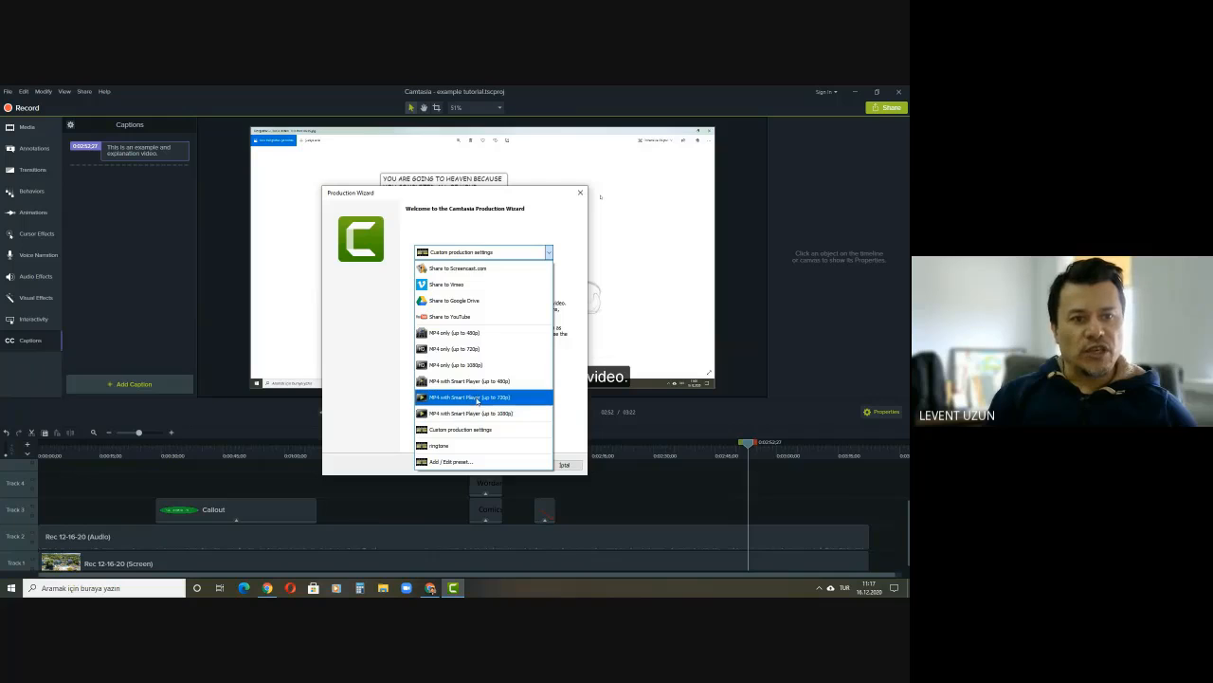
left_click(478, 350)
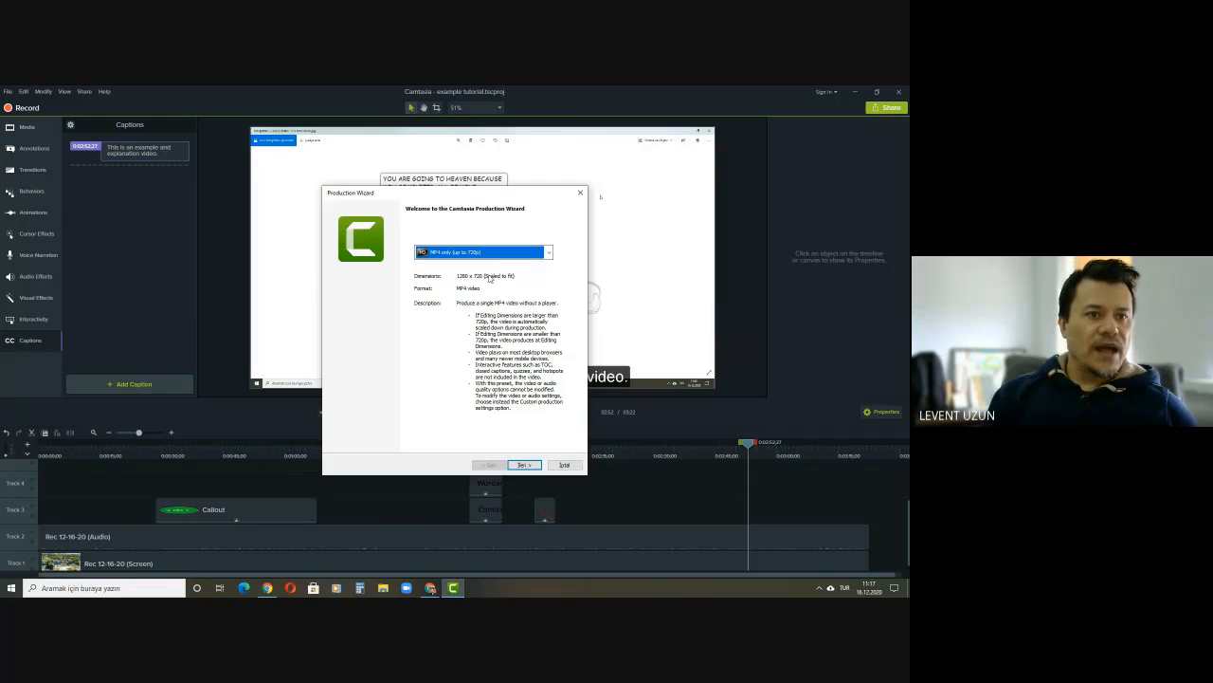
- Accept the format's caption limitation, toggle playing the video after production, and start rendering "example tutorial" to the Desktop folder
left_click(524, 464)
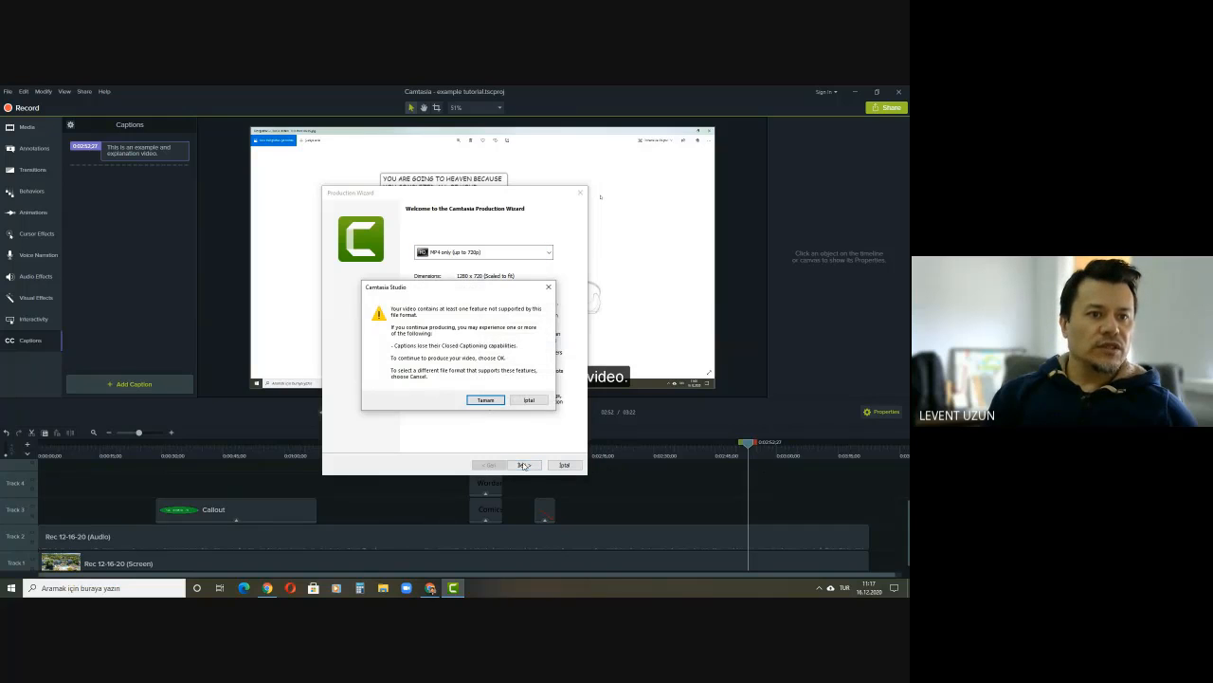
left_click(484, 403)
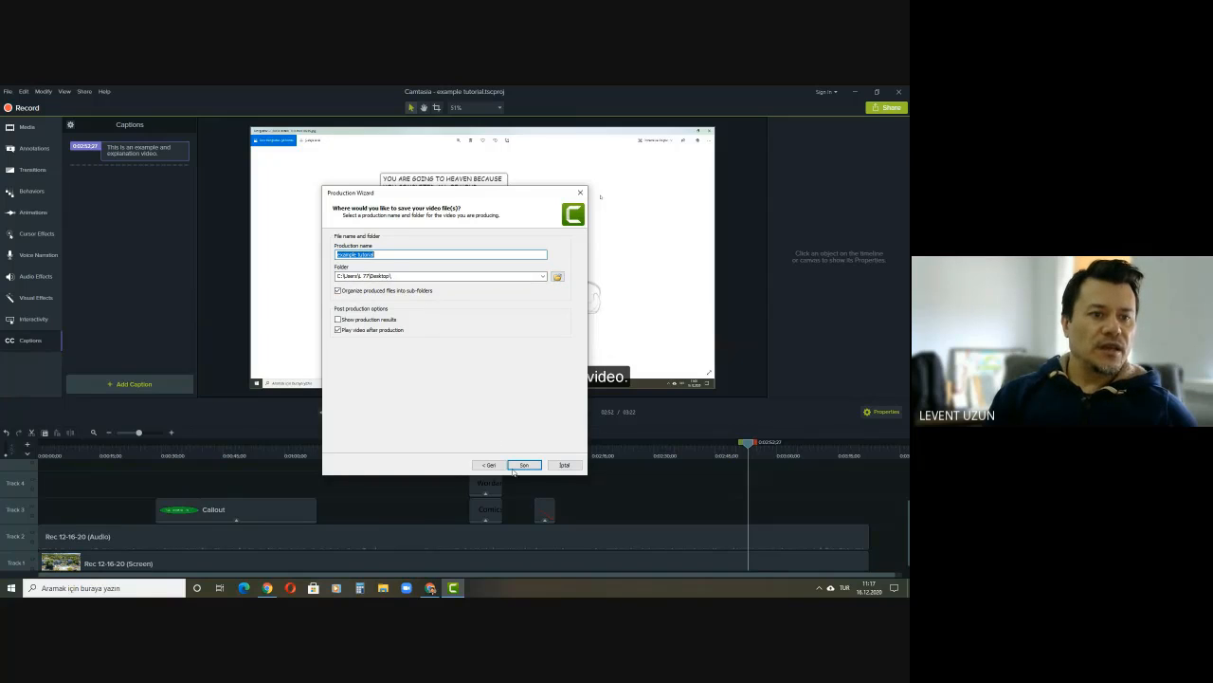
left_click(337, 331)
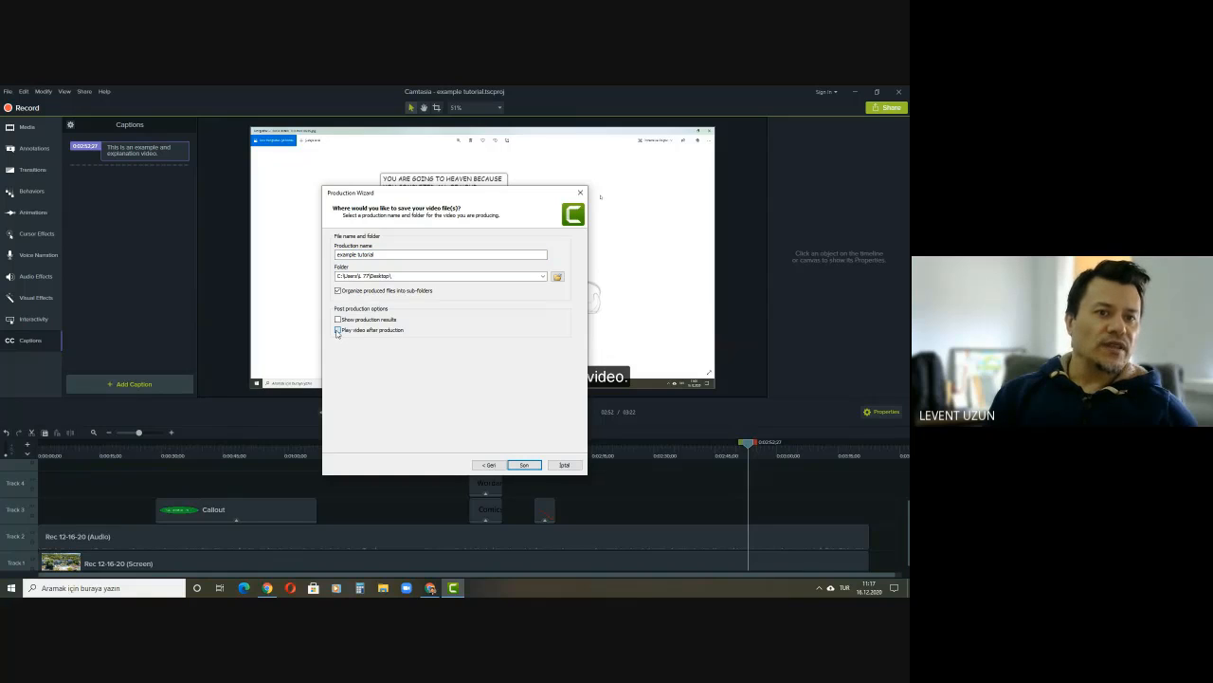
left_click(524, 464)
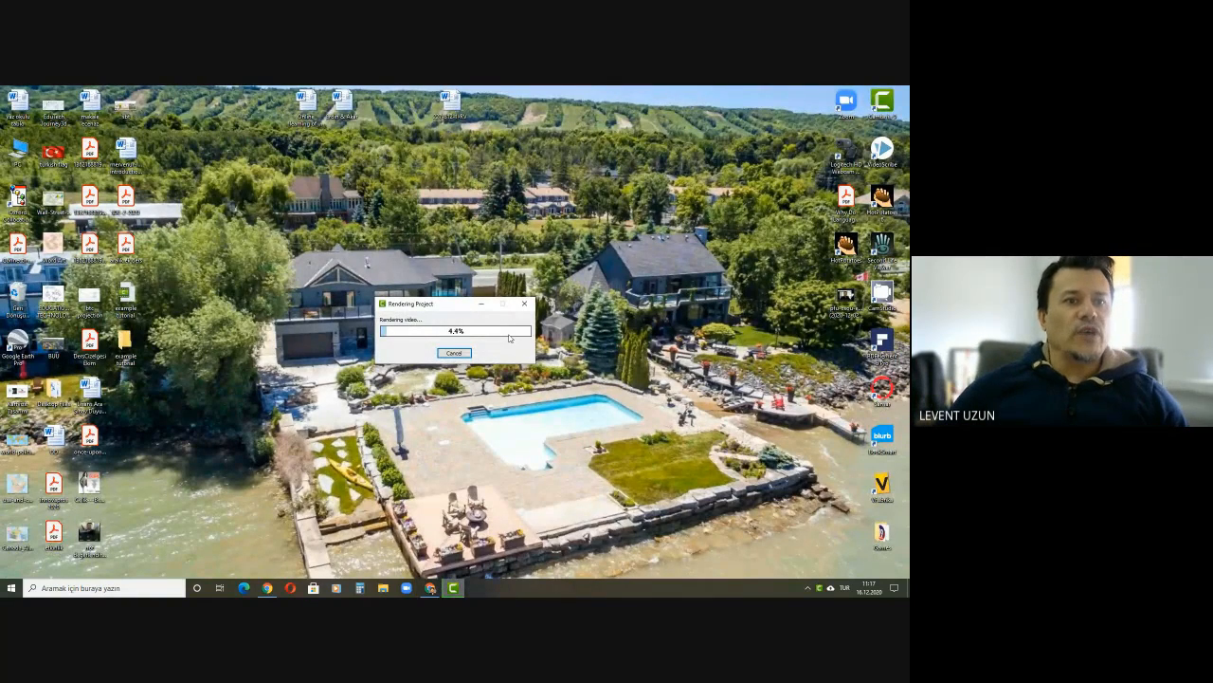
left_click(125, 281)
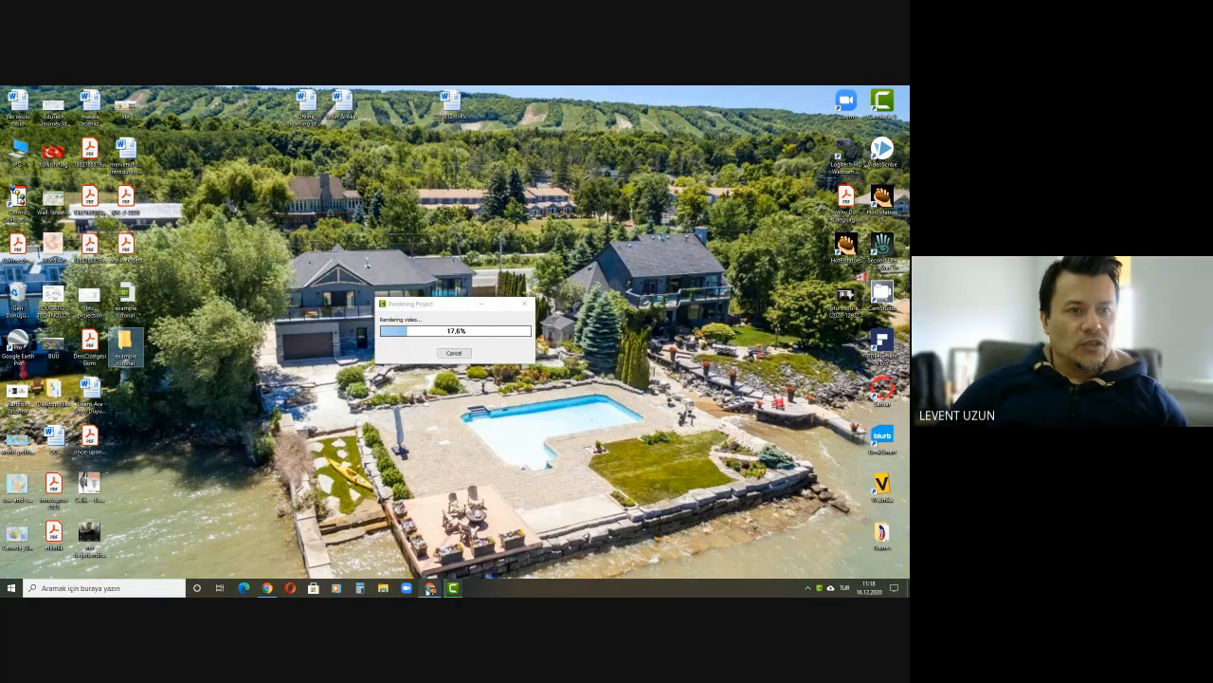
- Check the Google Meet class window while the video renders, and enlarge the video player window to full size
left_click(429, 588)
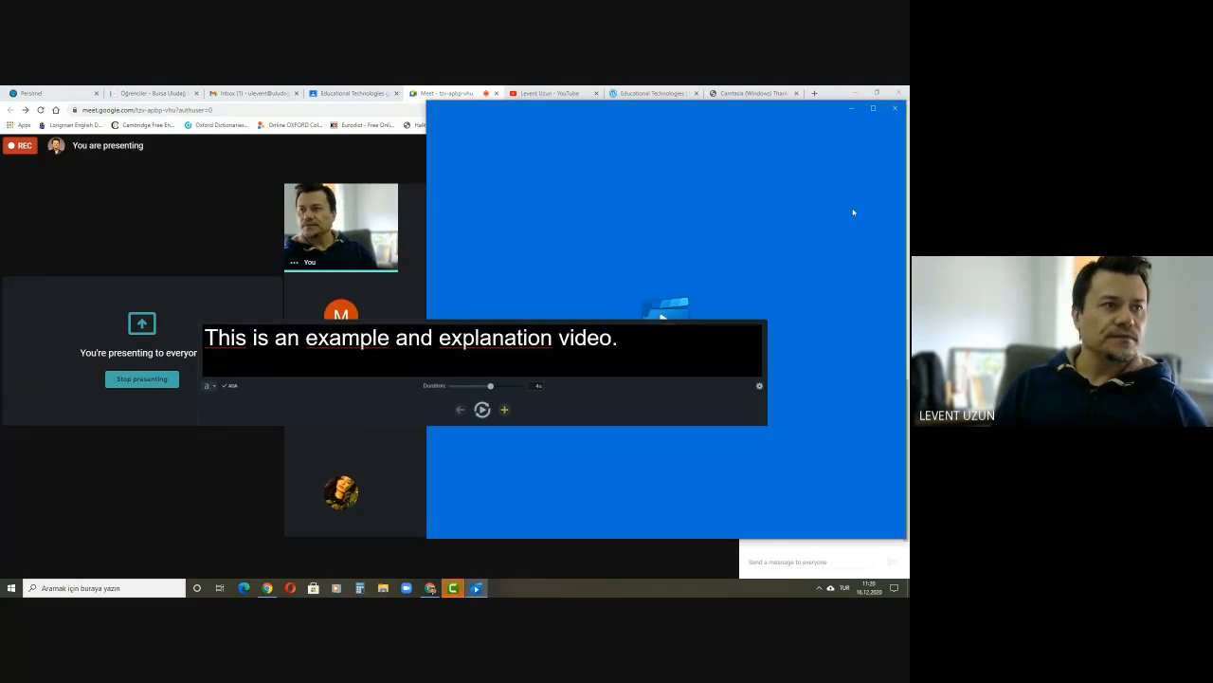
left_click(873, 110)
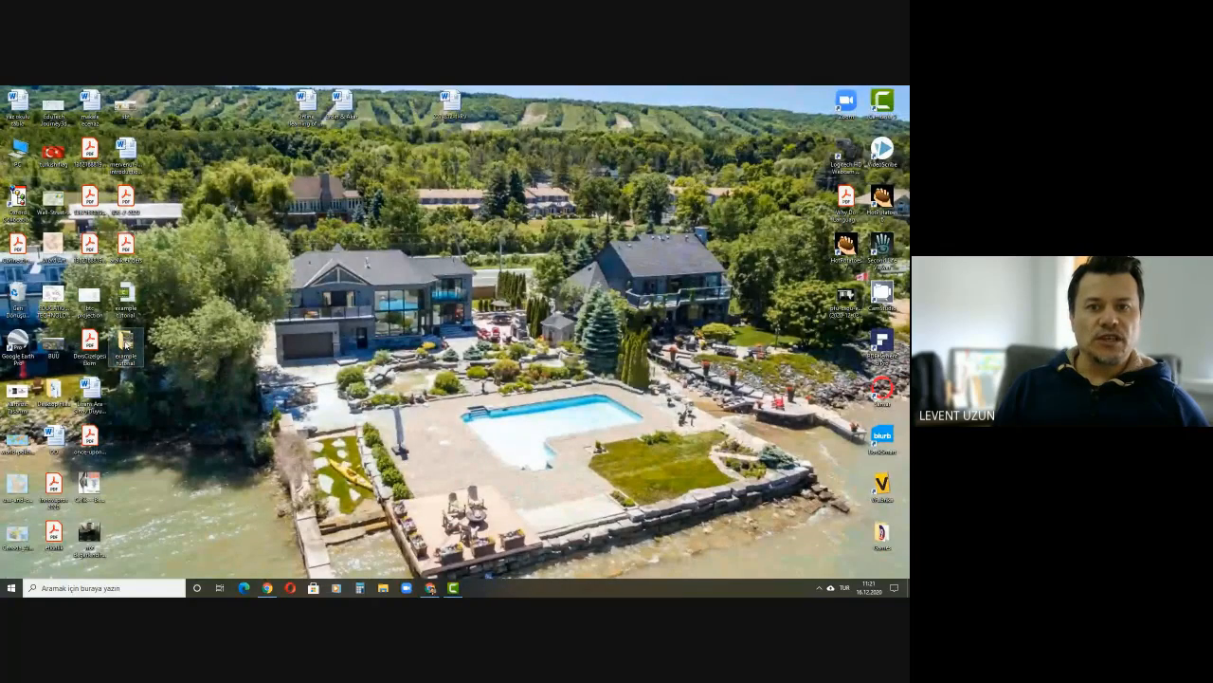
- Open the example tutorial folder on the desktop to show the produced MP4 file, briefly checking the Google Meet chat
double_click(126, 349)
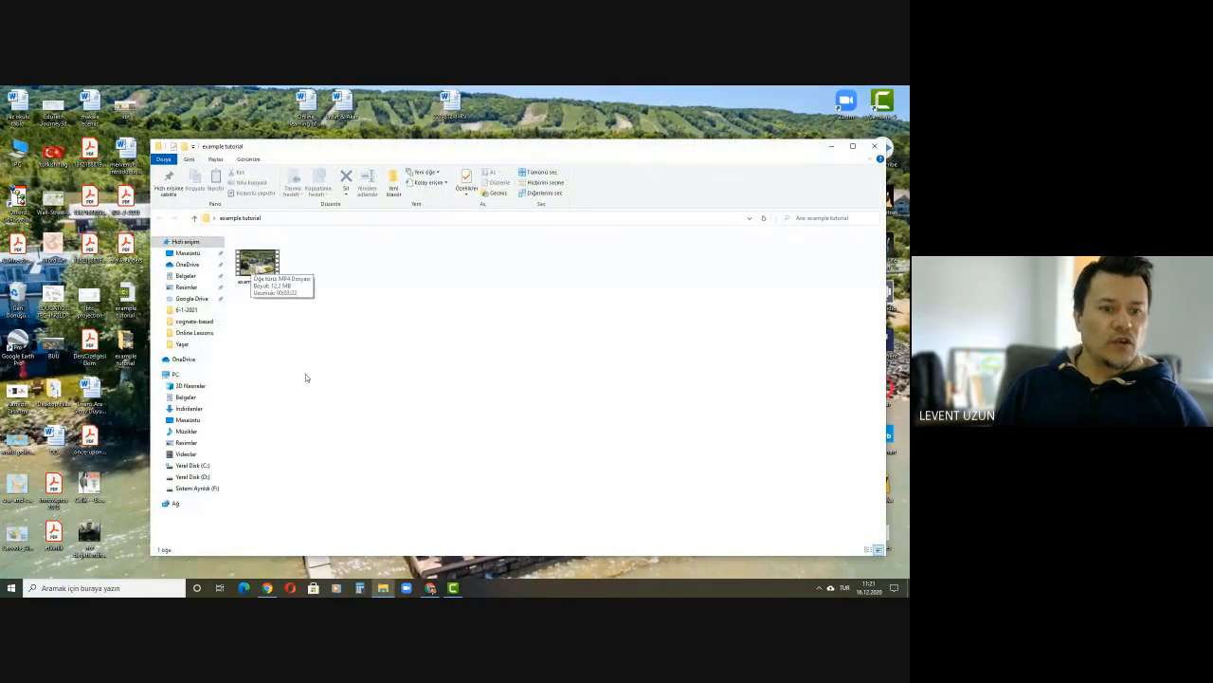
left_click(431, 587)
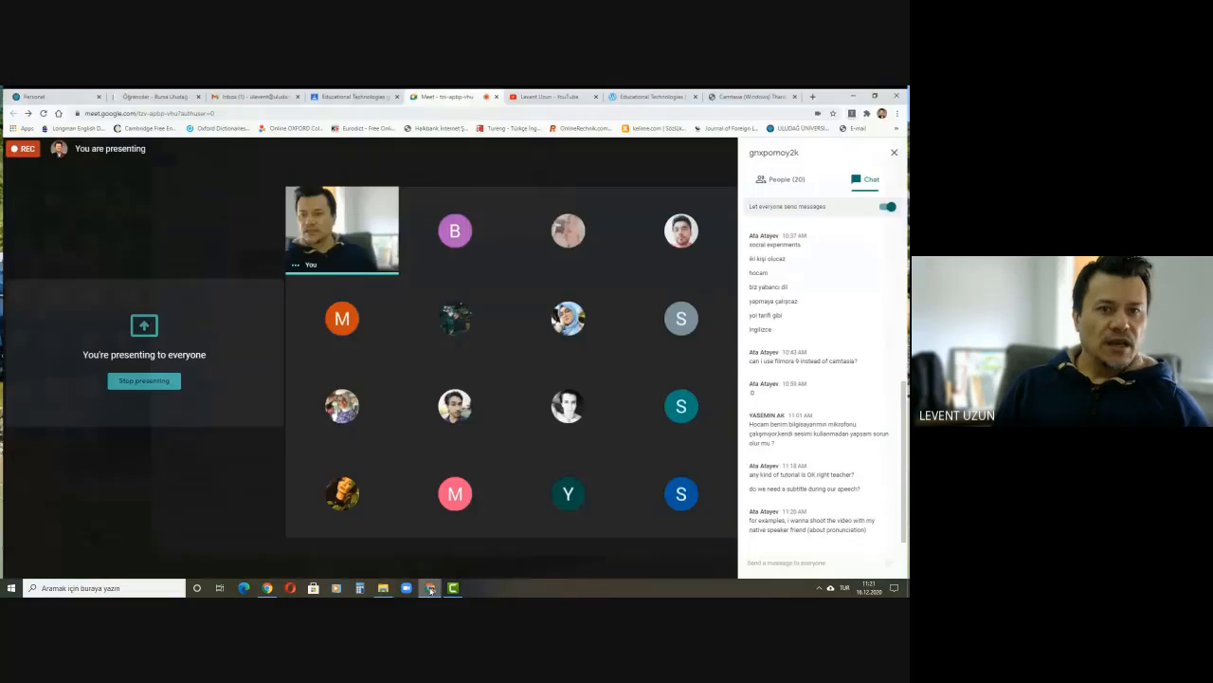
left_click(431, 588)
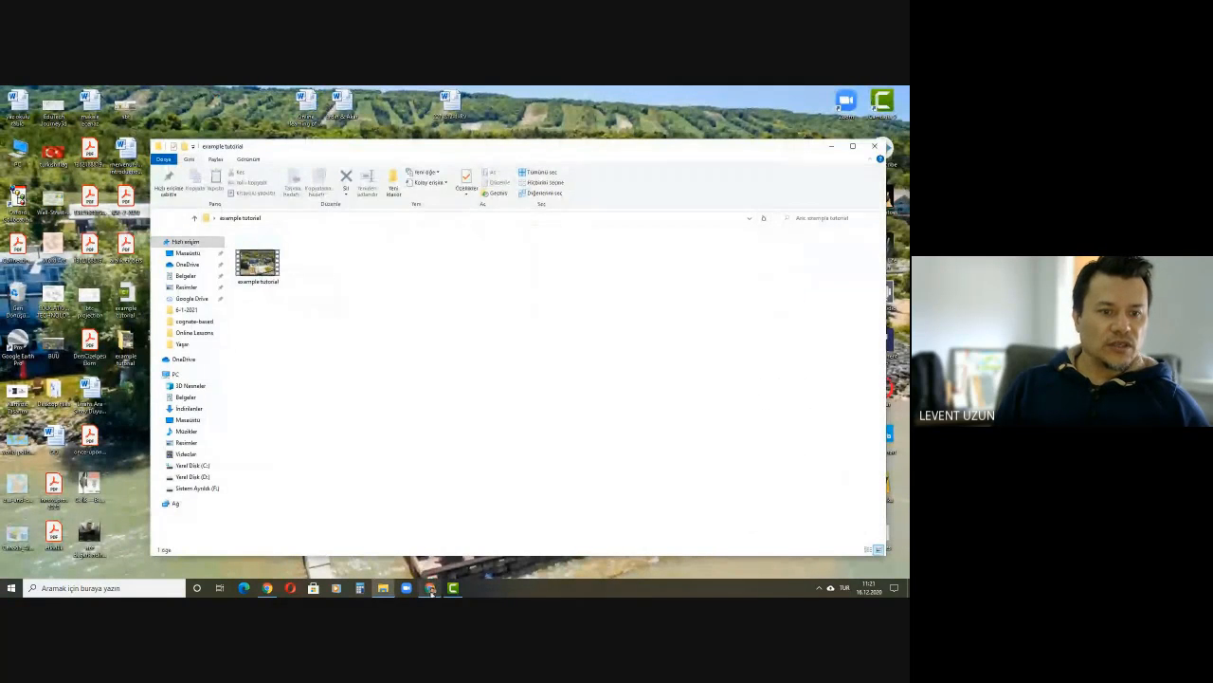
left_click(851, 147)
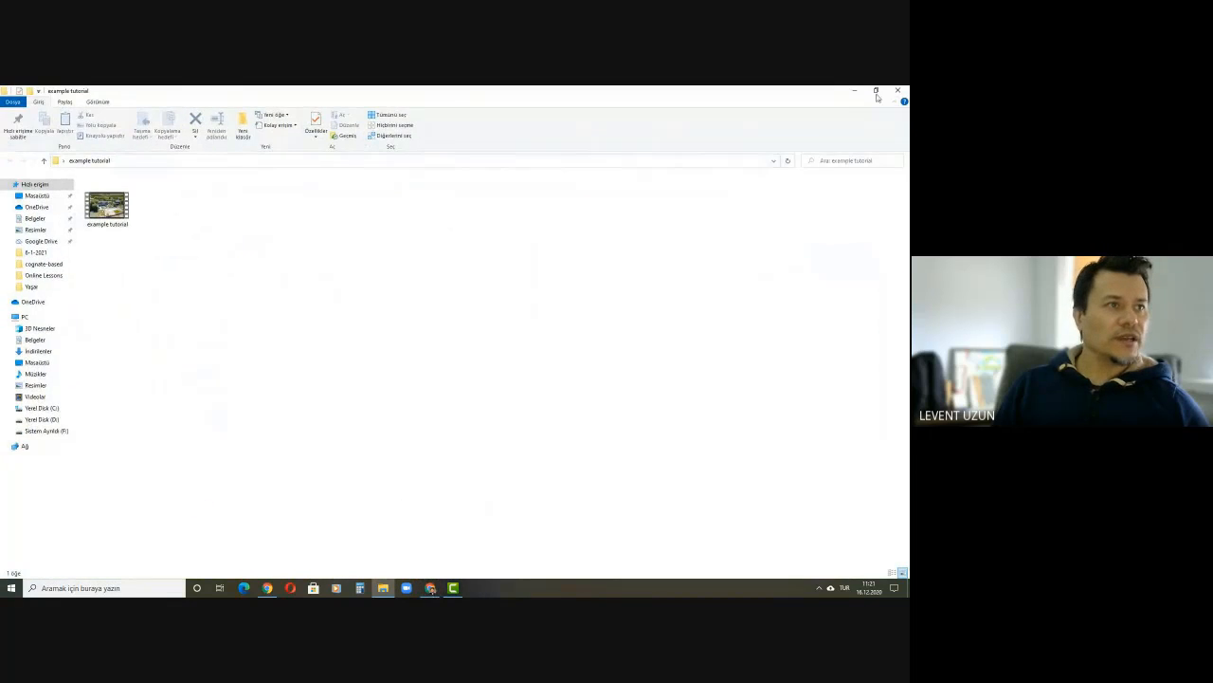
left_click(876, 92)
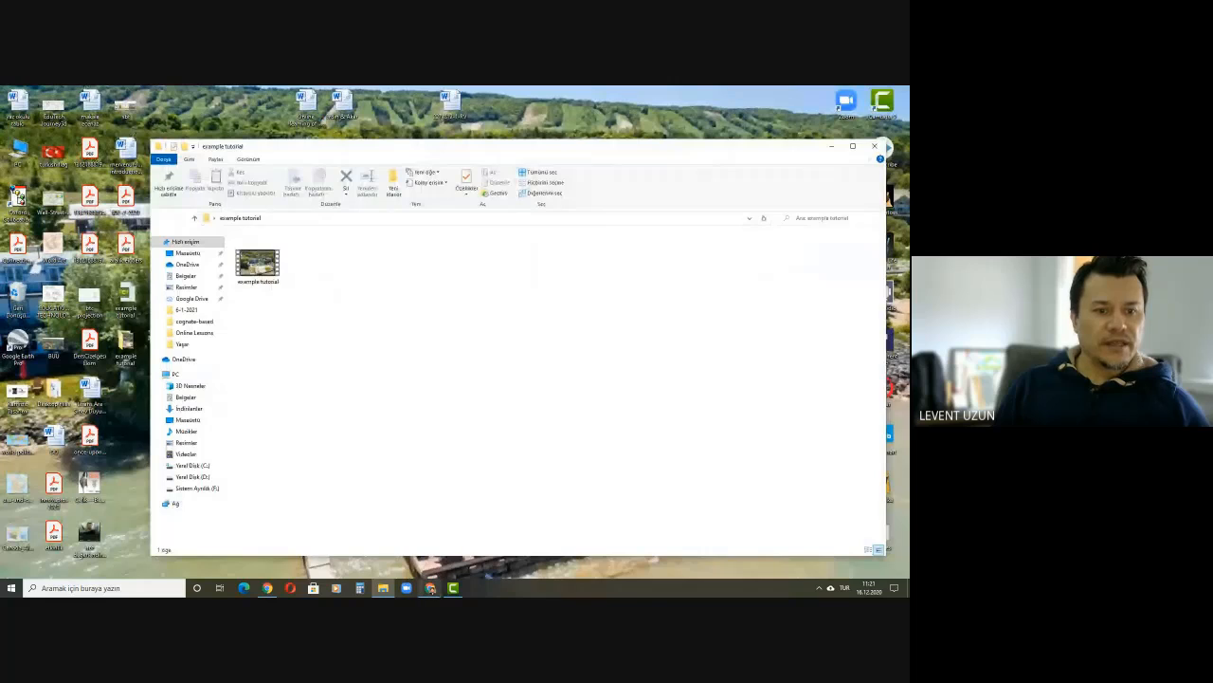
- Open the example tutorial video for a brief playback, pause it and minimize the player and folder windows
left_click(277, 283)
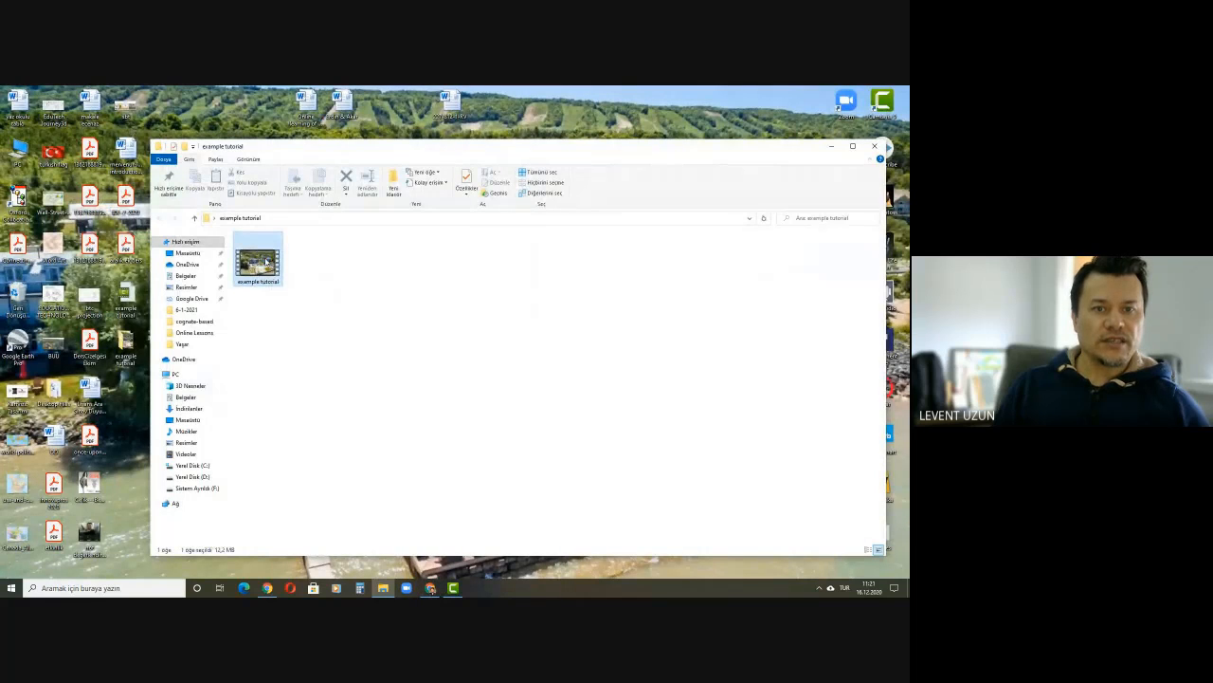
double_click(266, 259)
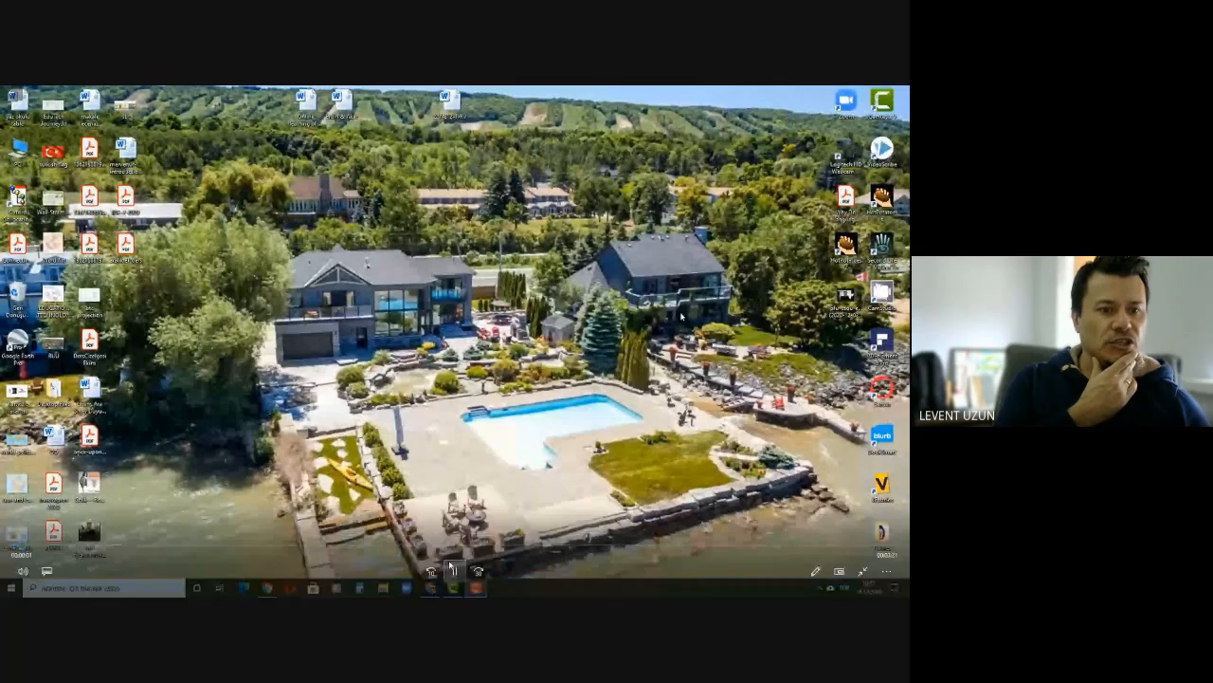
left_click(455, 571)
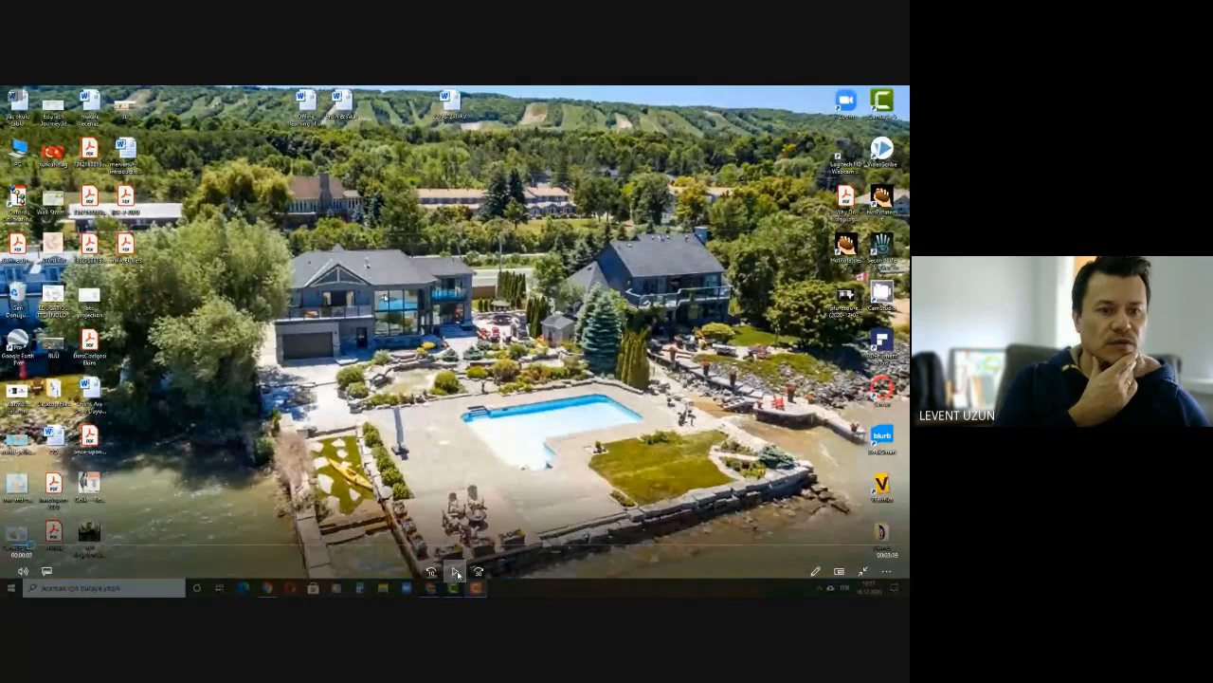
left_click(863, 571)
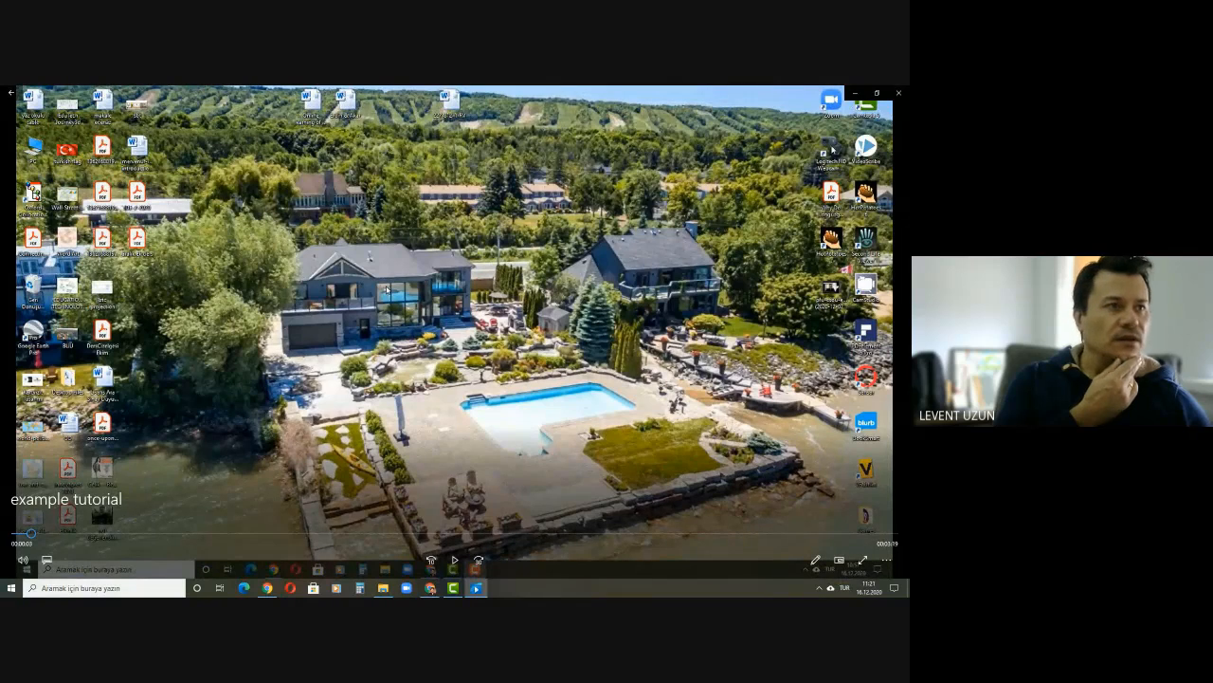
left_click(857, 96)
left_click(831, 144)
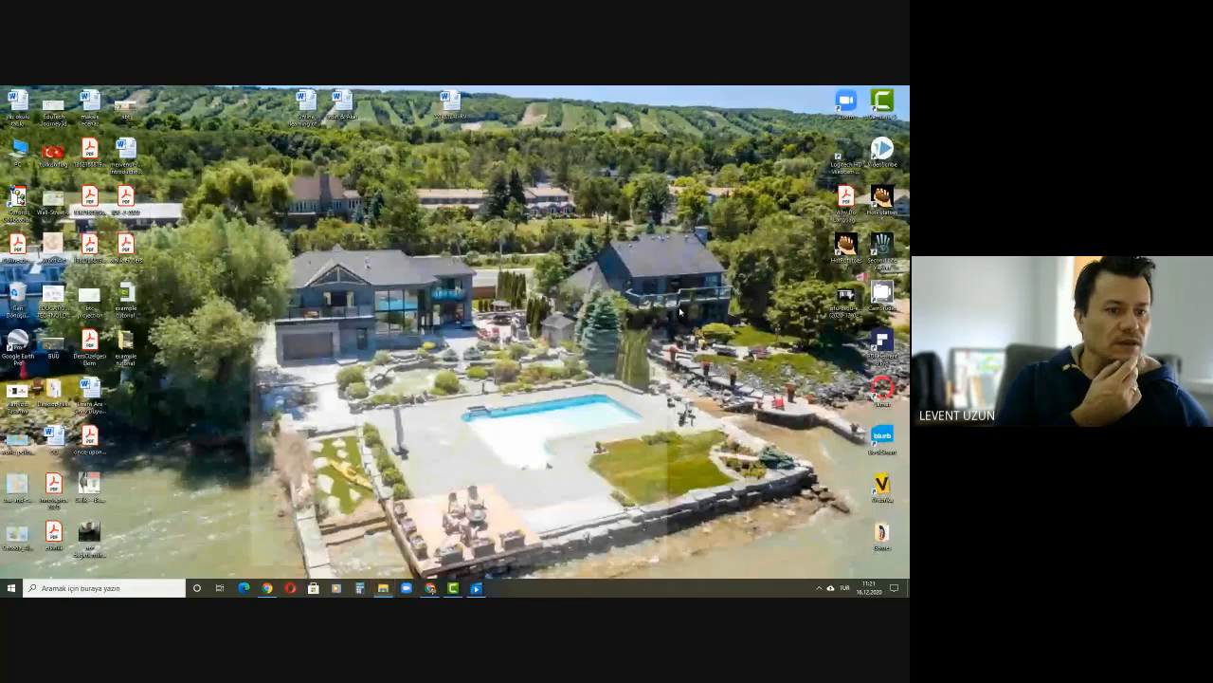
- Return to the Google Meet class, present the example tutorial video, rewind it to 0:00 and play it
left_click(431, 588)
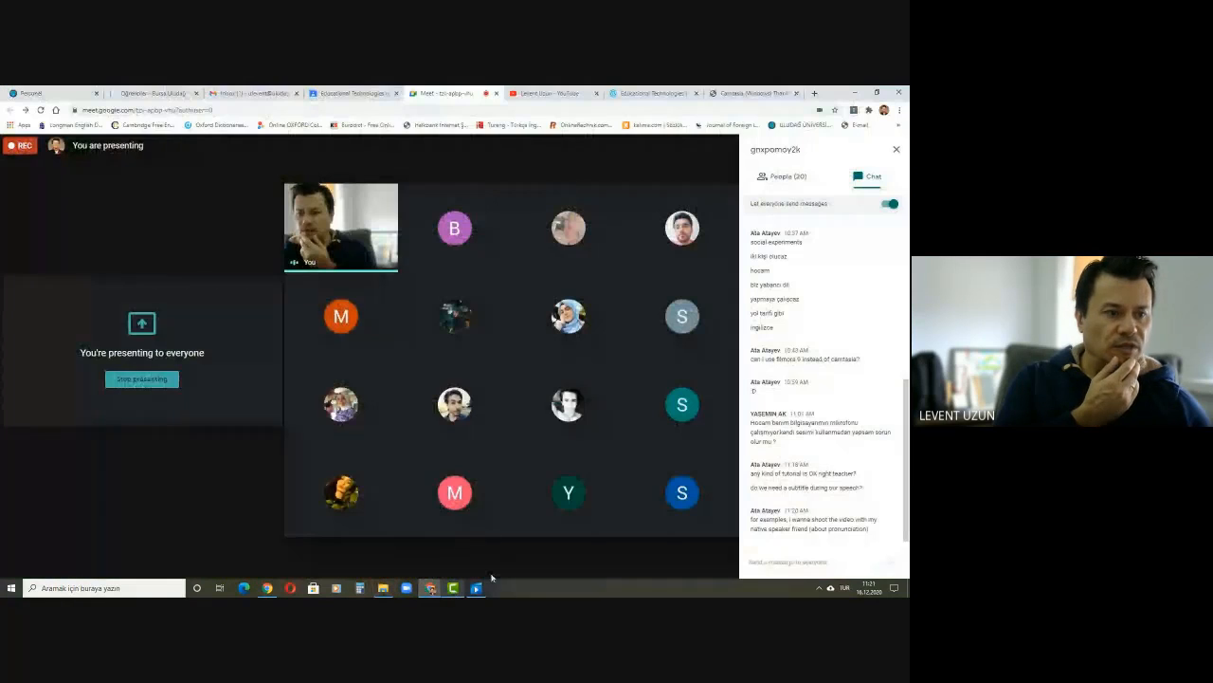
left_click(676, 549)
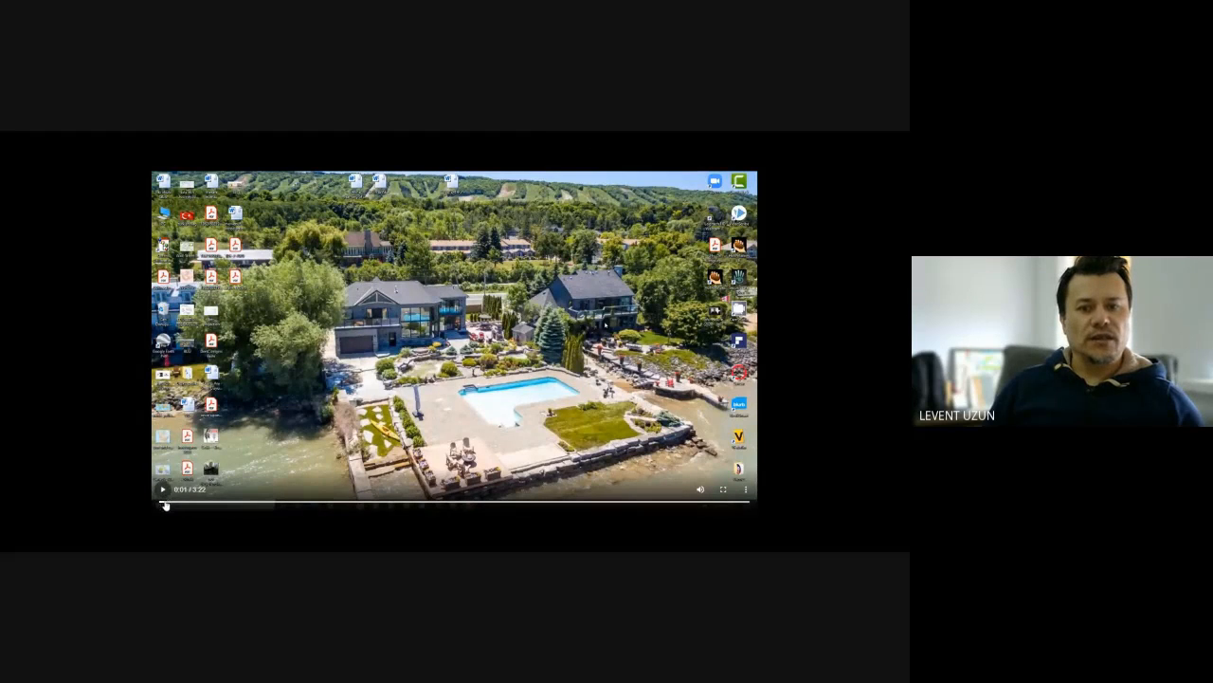
left_click_drag(164, 502, 148, 503)
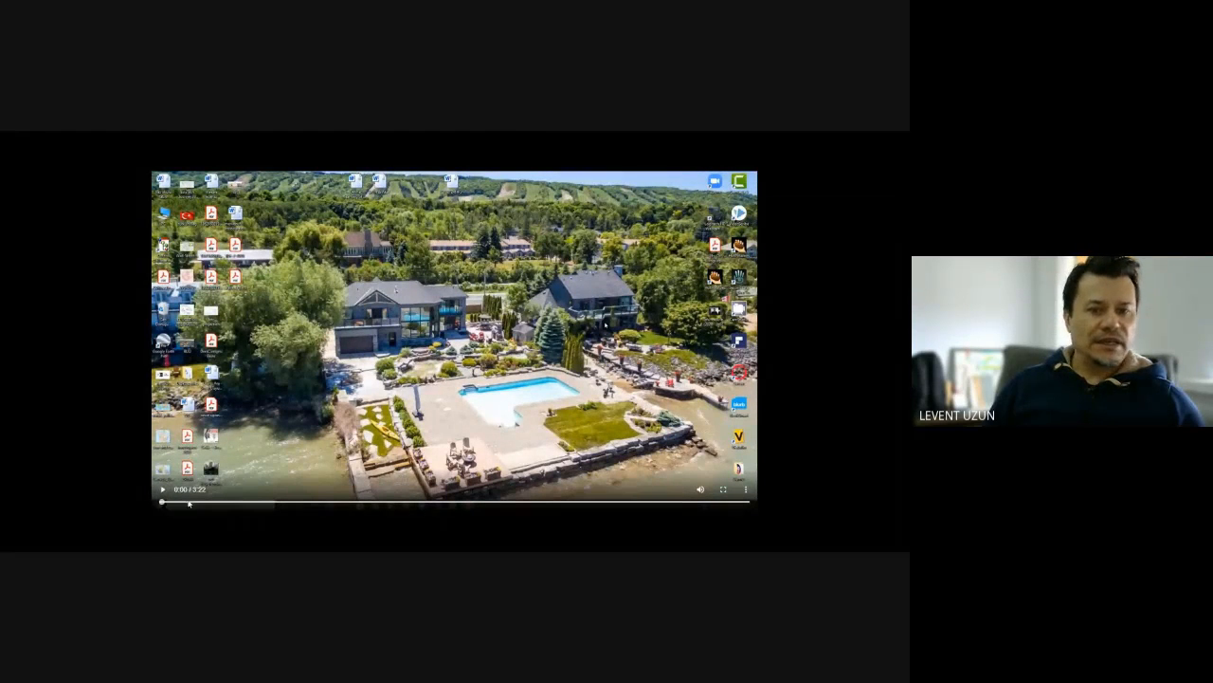
mouse_move(701, 490)
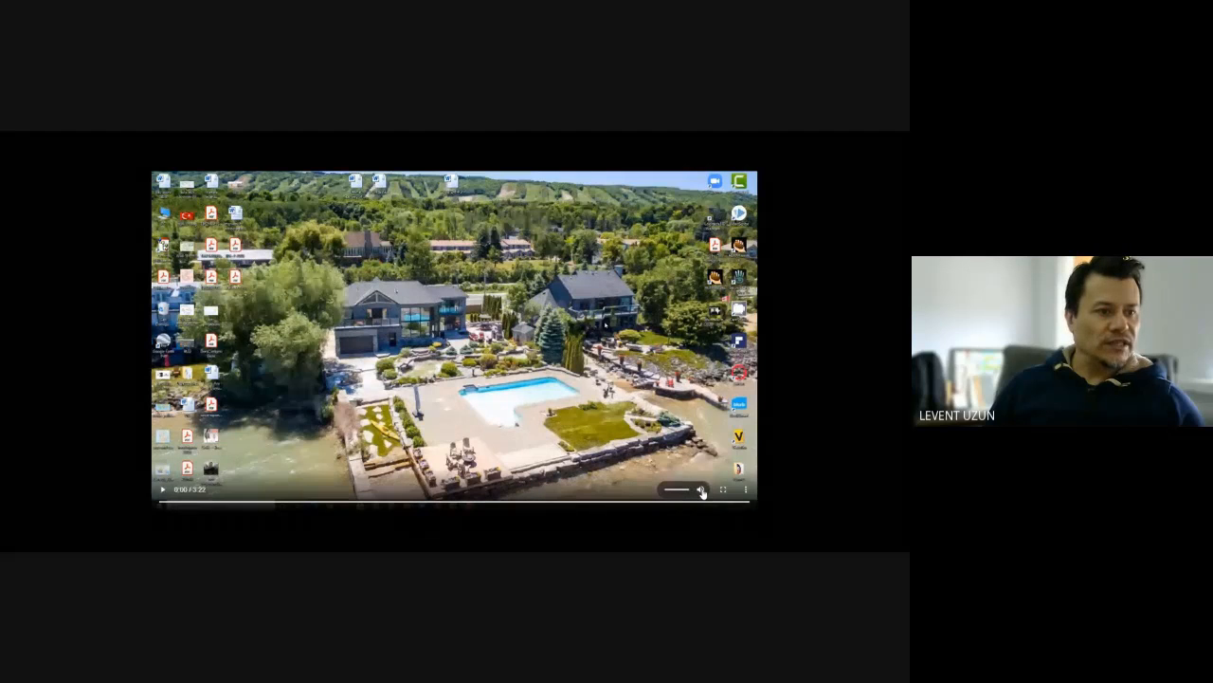
left_click(162, 490)
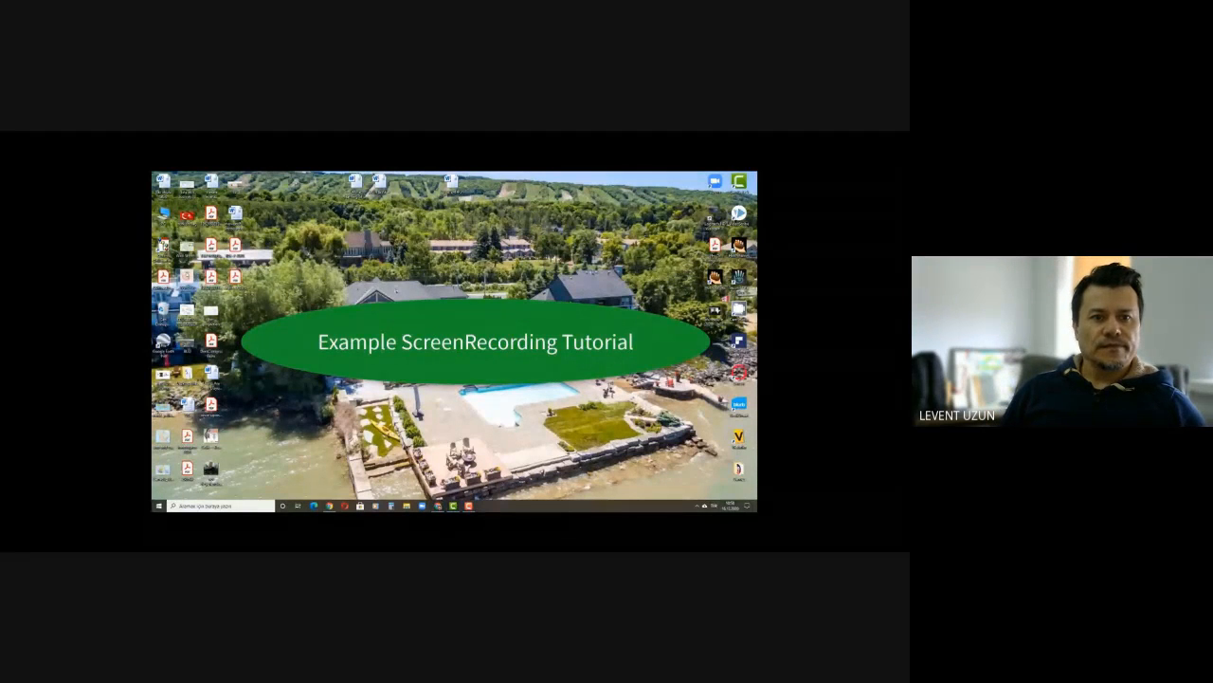
double_click(188, 278)
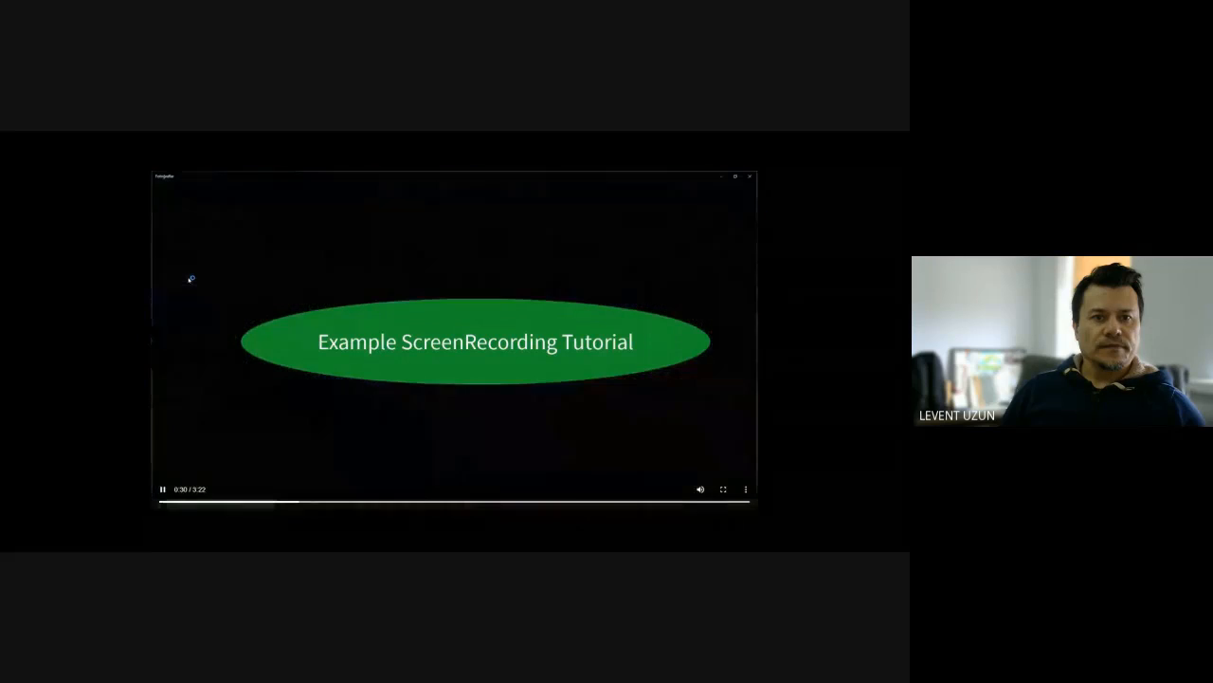
left_click(736, 176)
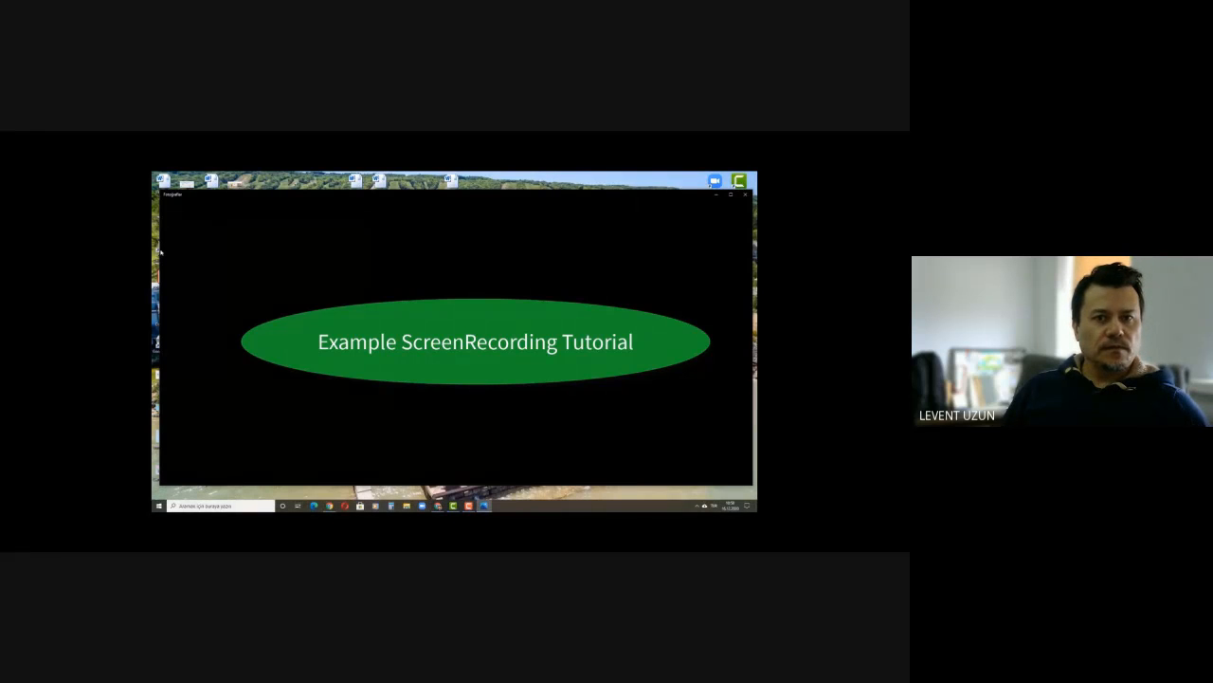
left_click_drag(406, 251, 485, 251)
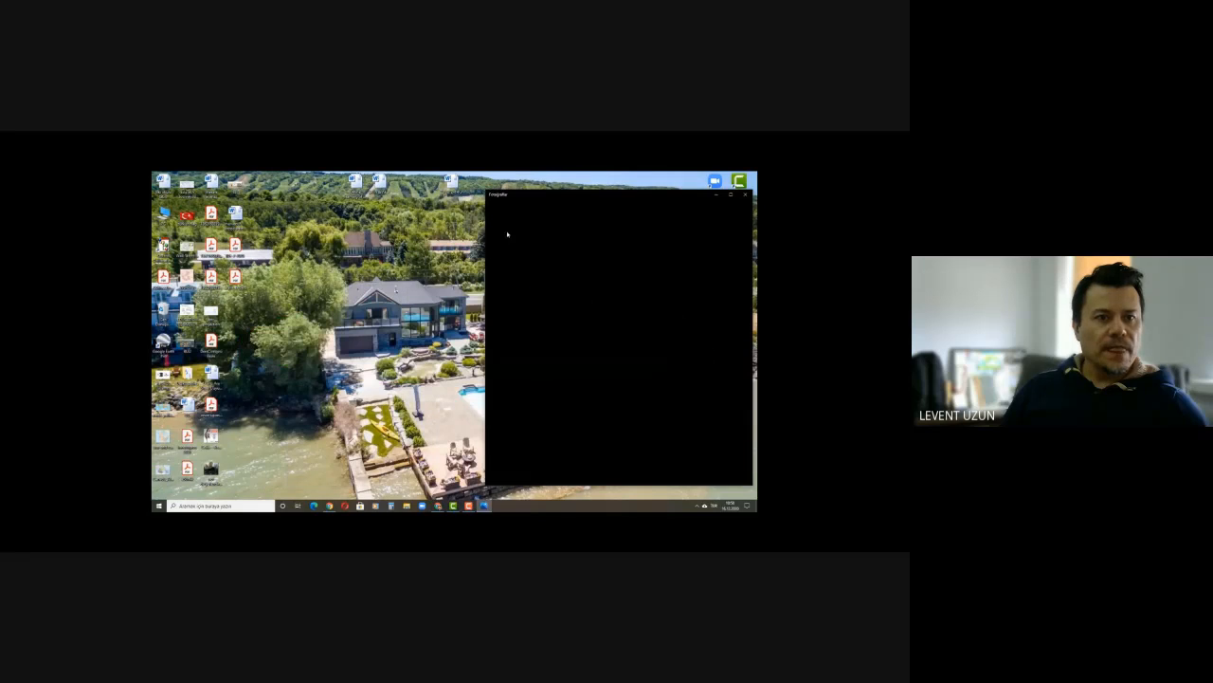
left_click(187, 315)
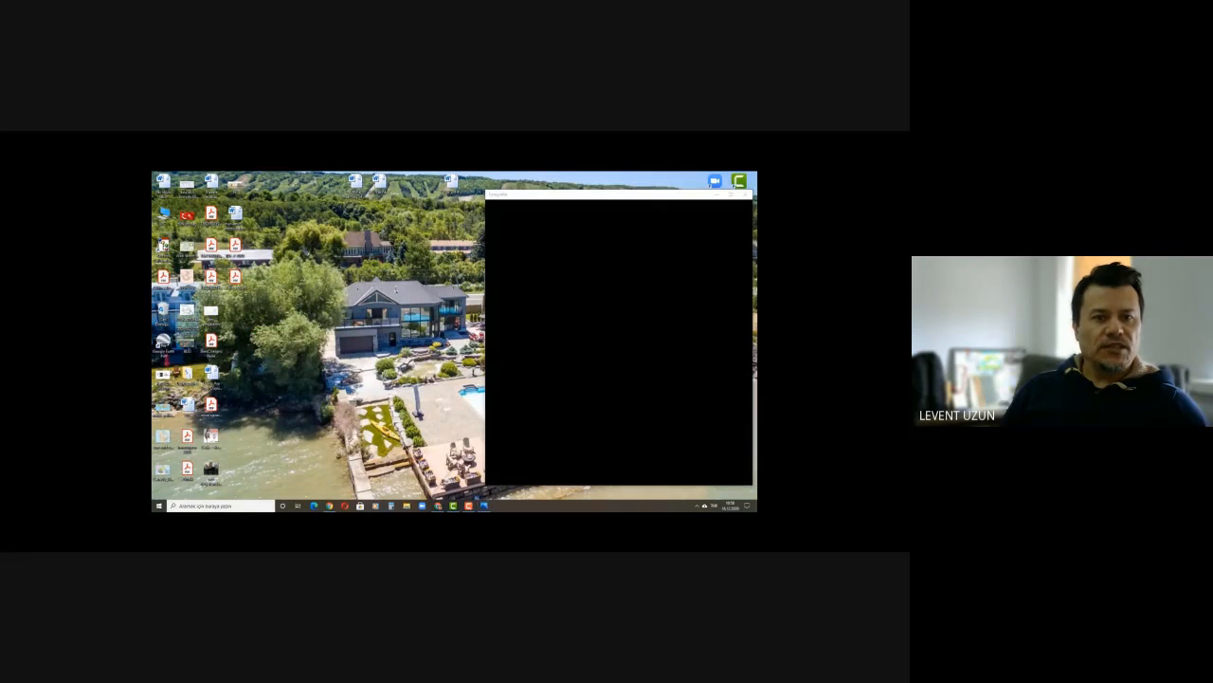